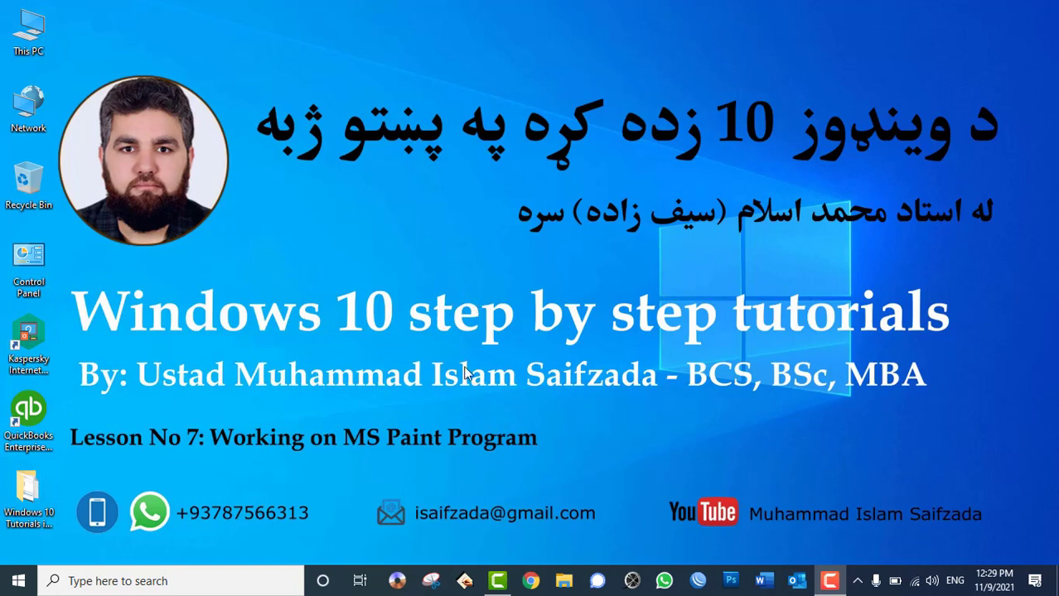
Step: Highlight the lesson title line and the words 'MS Paint' on screen
{"action": "left_click_drag", "start_coordinate": [559, 405], "coordinate": [208, 458]}
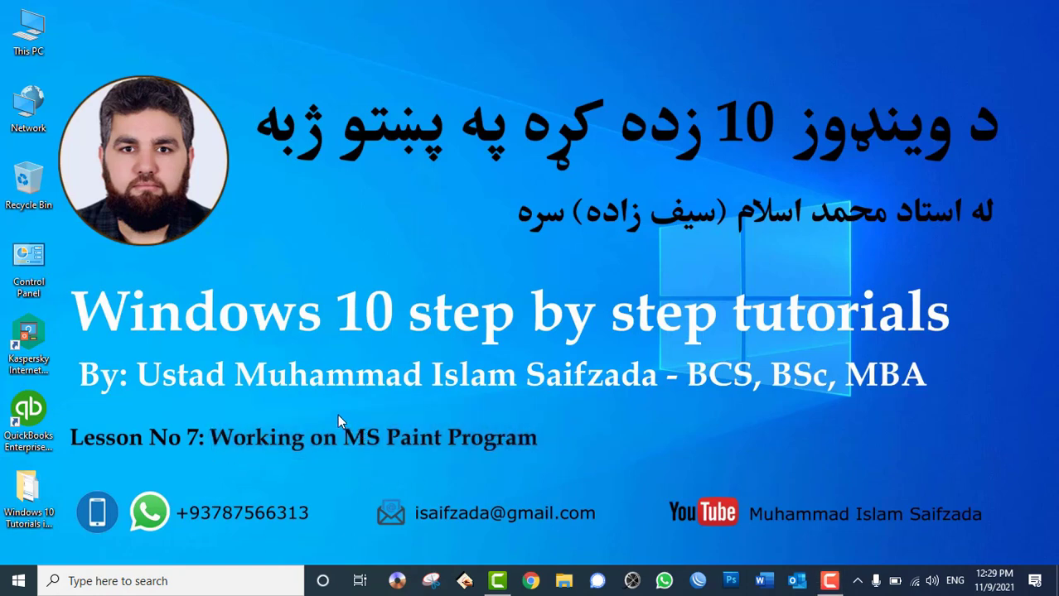
{"action": "left_click_drag", "start_coordinate": [337, 414], "coordinate": [449, 457]}
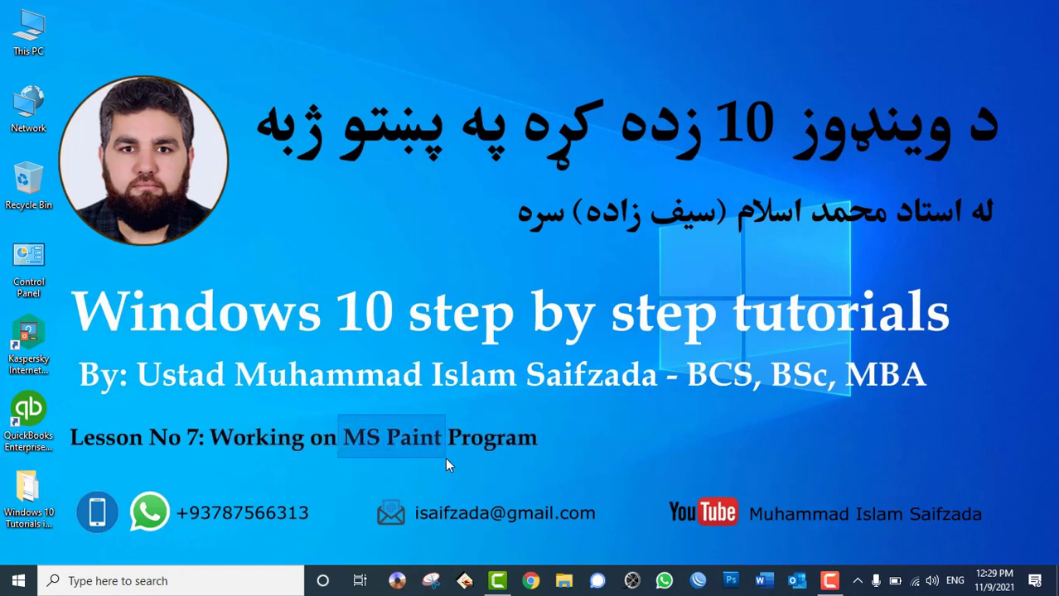
{"action": "left_click_drag", "start_coordinate": [445, 458], "coordinate": [444, 457]}
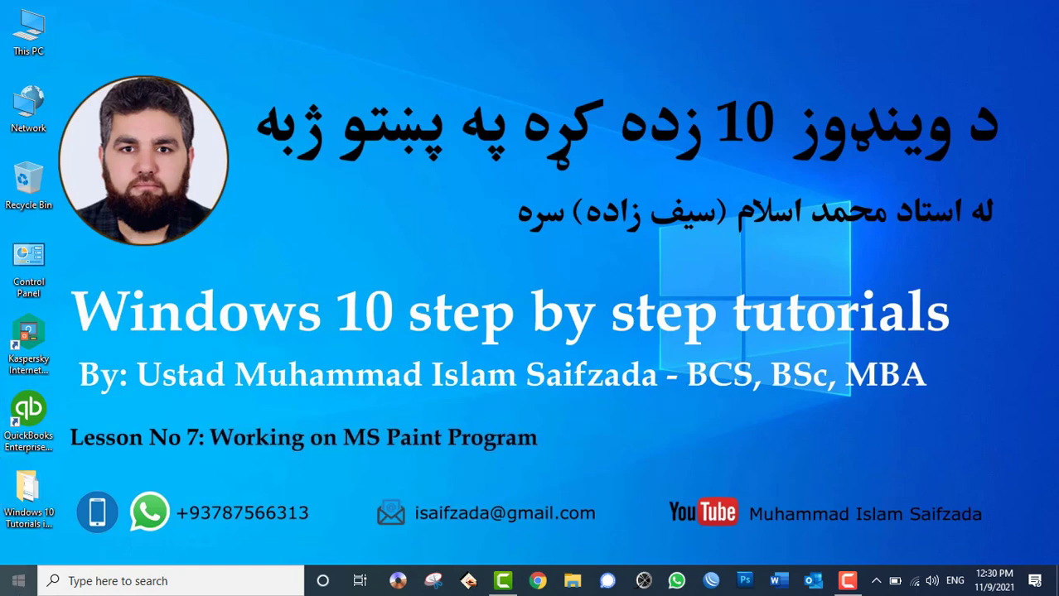
Step: Launch Paint from Windows Accessories in the Start menu's app list, then close it
{"action": "left_click", "coordinate": [18, 581]}
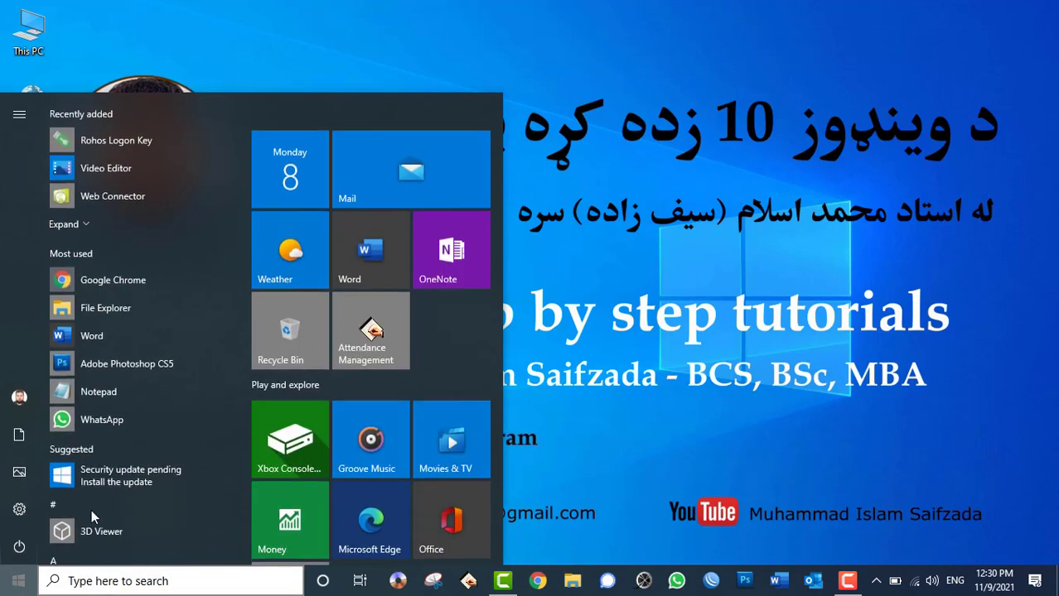
{"action": "scroll", "coordinate": [130, 412], "scroll_direction": "down", "scroll_amount": 3}
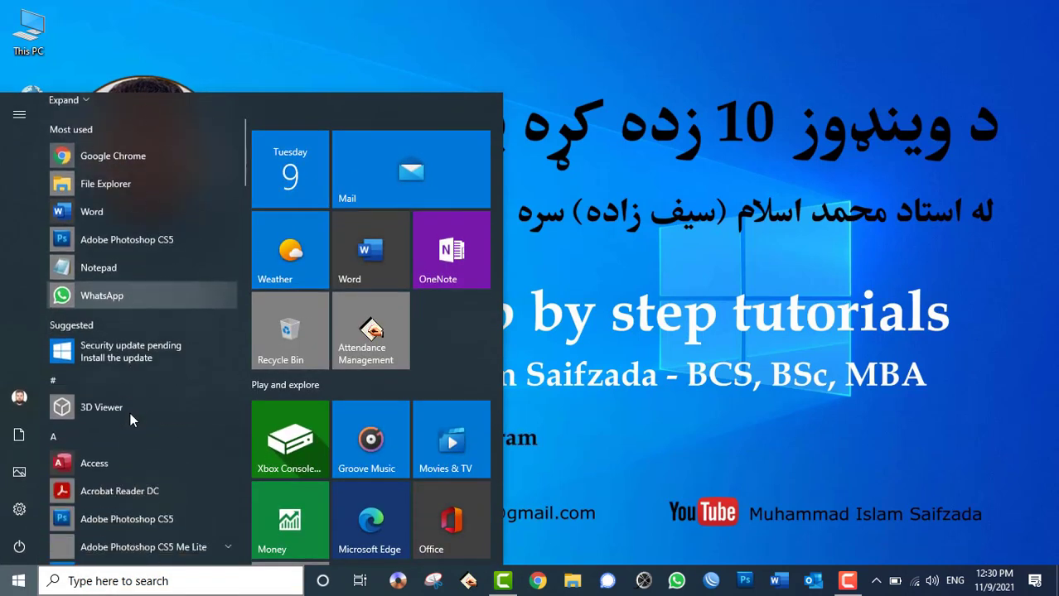
{"action": "scroll", "coordinate": [130, 413], "scroll_direction": "down", "scroll_amount": 4}
{"action": "scroll", "coordinate": [130, 412], "scroll_direction": "down", "scroll_amount": 3}
{"action": "scroll", "coordinate": [130, 412], "scroll_direction": "down", "scroll_amount": 1}
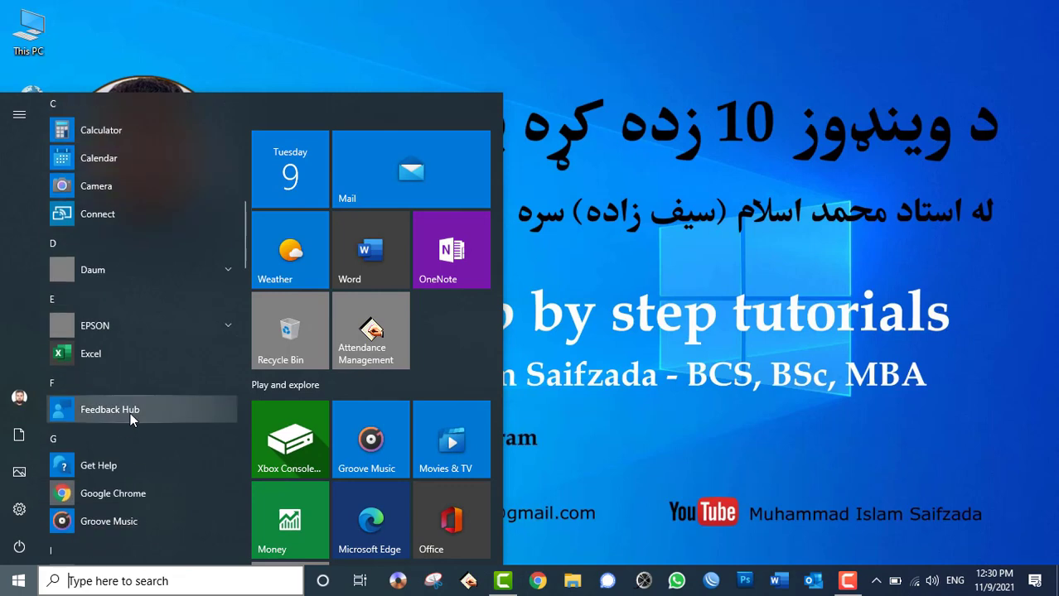
{"action": "scroll", "coordinate": [130, 412], "scroll_direction": "down", "scroll_amount": 4}
{"action": "scroll", "coordinate": [130, 418], "scroll_direction": "down", "scroll_amount": 2}
{"action": "scroll", "coordinate": [130, 419], "scroll_direction": "down", "scroll_amount": 2}
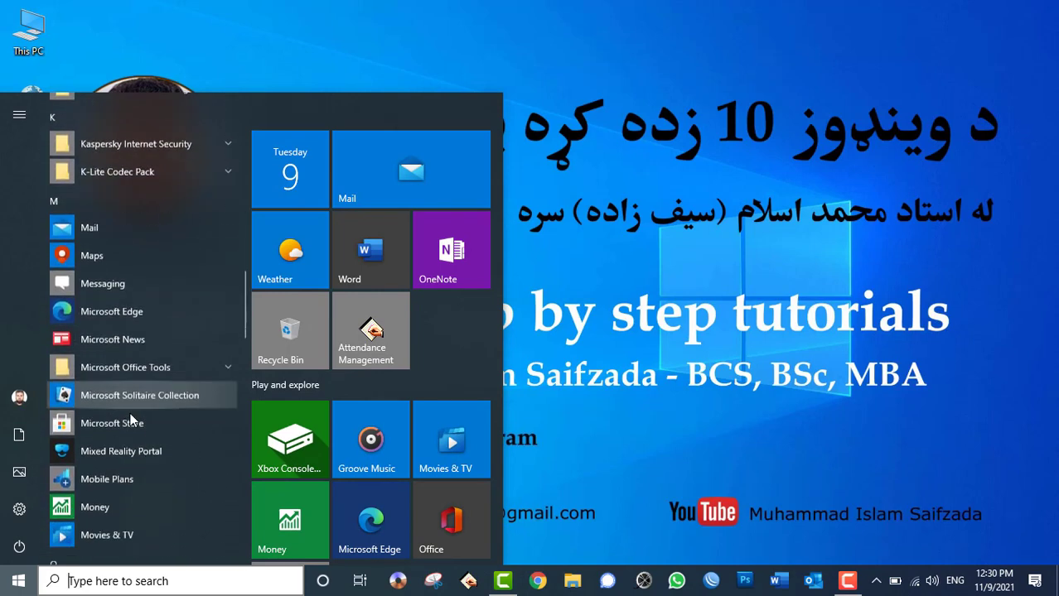
{"action": "scroll", "coordinate": [130, 419], "scroll_direction": "down", "scroll_amount": 2}
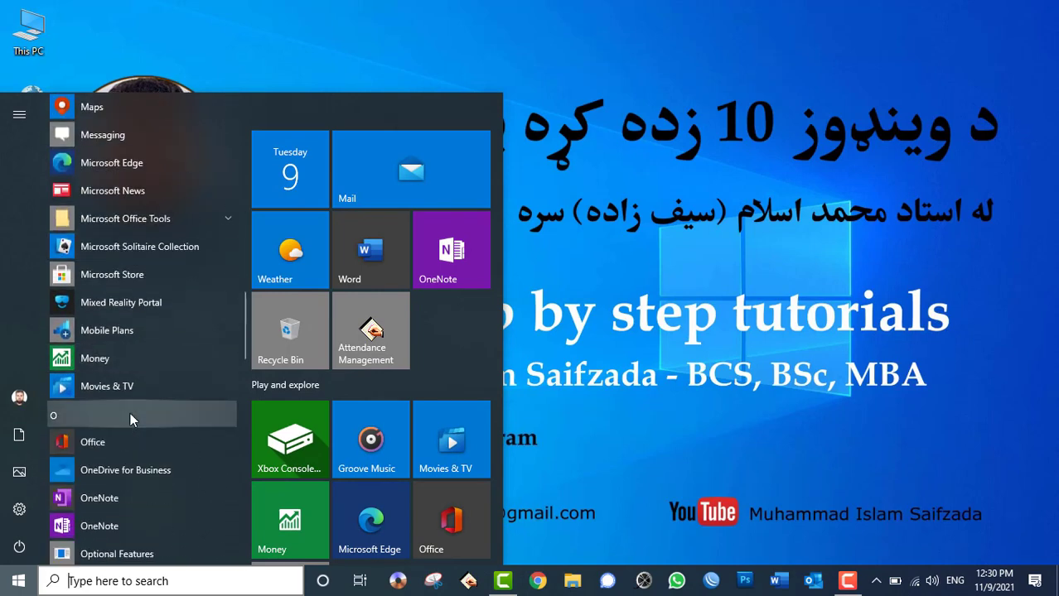
{"action": "scroll", "coordinate": [130, 412], "scroll_direction": "down", "scroll_amount": 1}
{"action": "scroll", "coordinate": [130, 412], "scroll_direction": "down", "scroll_amount": 2}
{"action": "scroll", "coordinate": [130, 412], "scroll_direction": "down", "scroll_amount": 5}
{"action": "scroll", "coordinate": [130, 413], "scroll_direction": "down", "scroll_amount": 2}
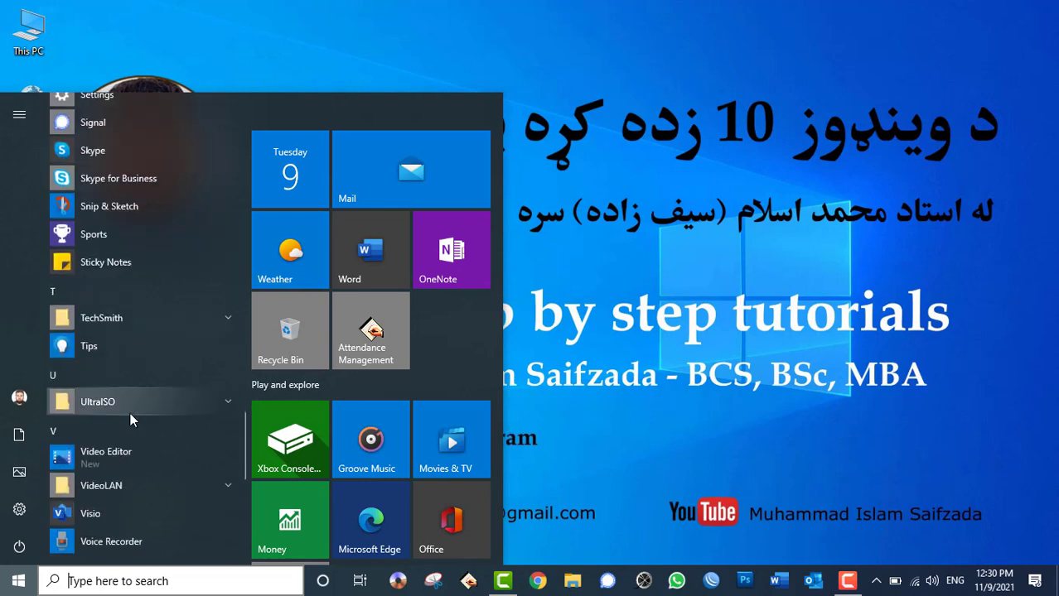
{"action": "scroll", "coordinate": [130, 413], "scroll_direction": "down", "scroll_amount": 4}
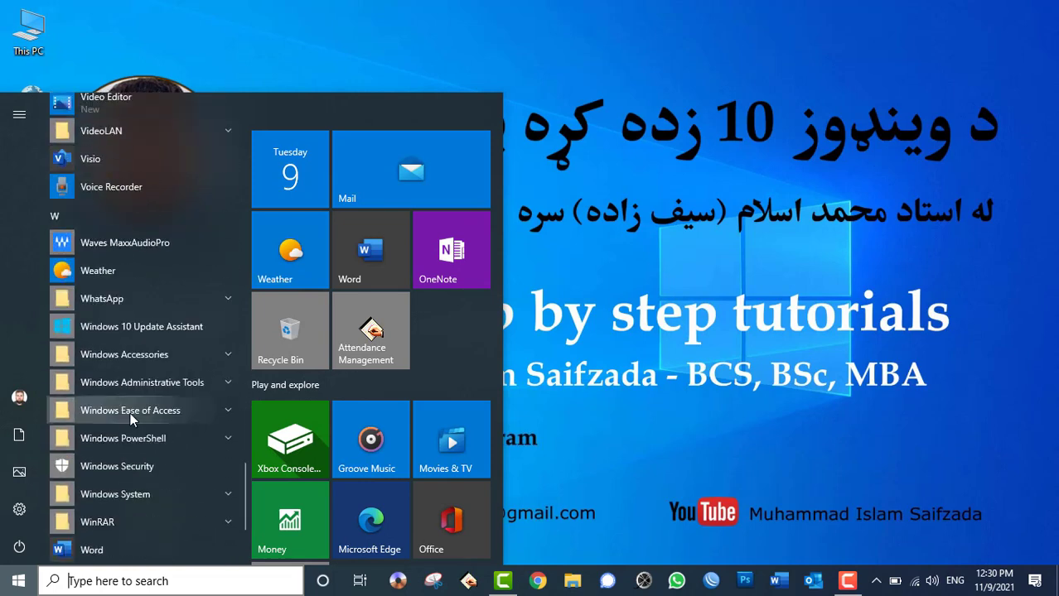
{"action": "left_click", "coordinate": [158, 354]}
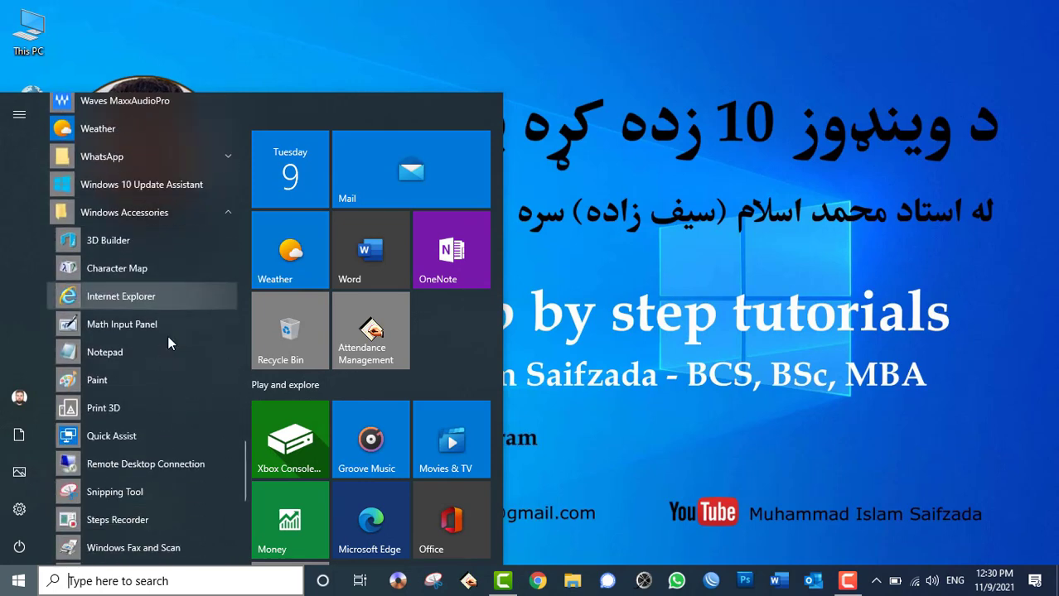
{"action": "left_click", "coordinate": [118, 381]}
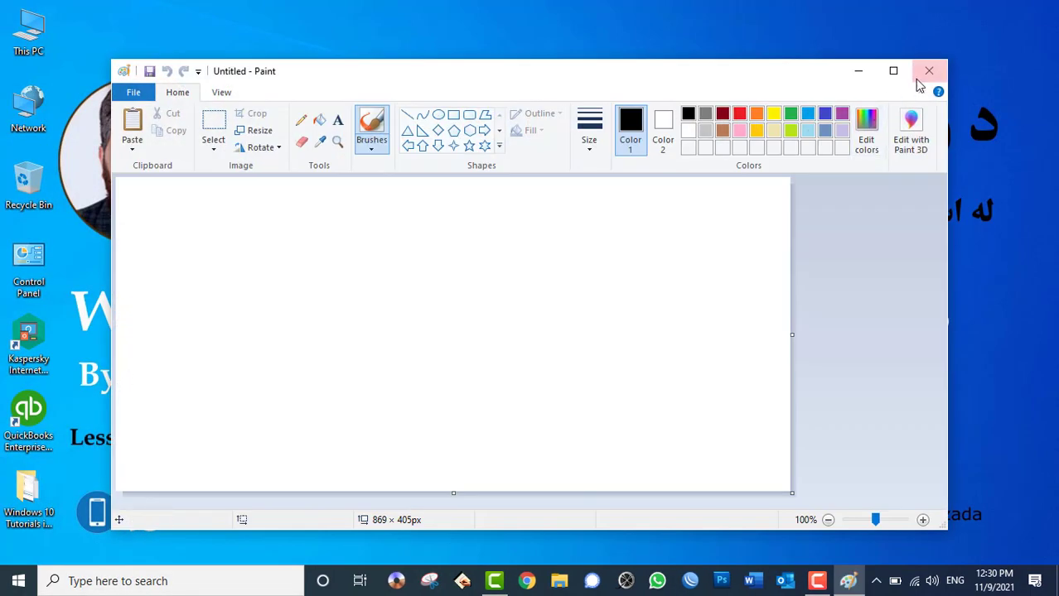
{"action": "left_click", "coordinate": [893, 71]}
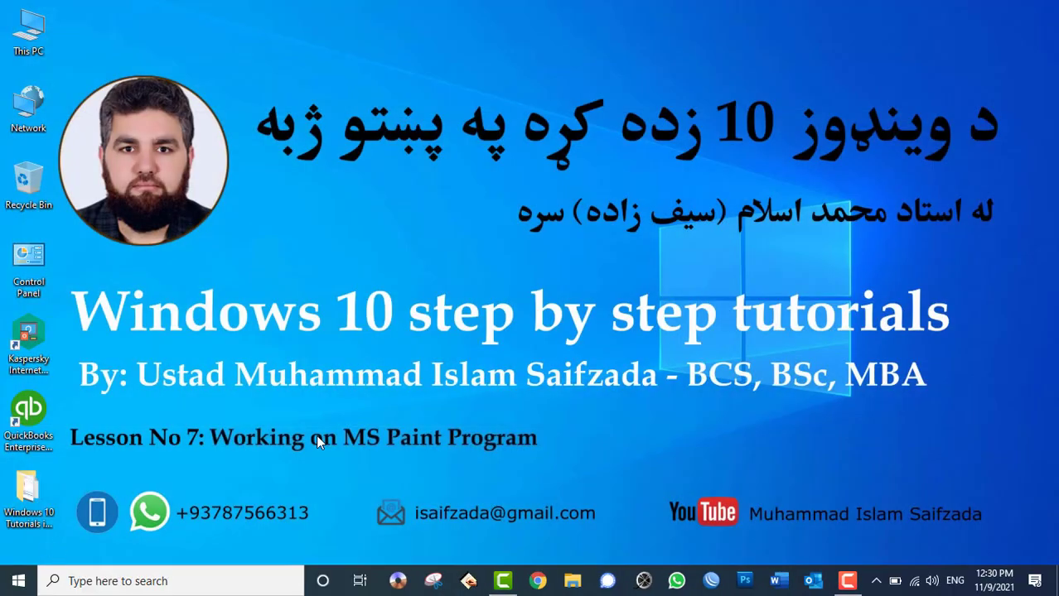
Step: Launch Paint from the Run dialog with mspaint, then again with pbrush
{"action": "key", "text": "super+r"}
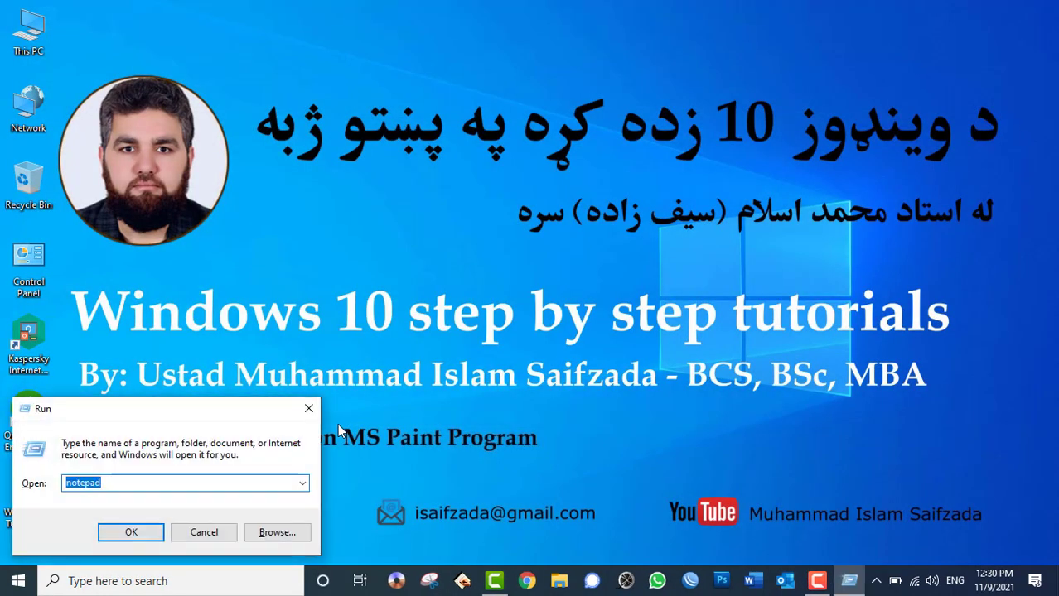
{"action": "type", "text": "mspaint"}
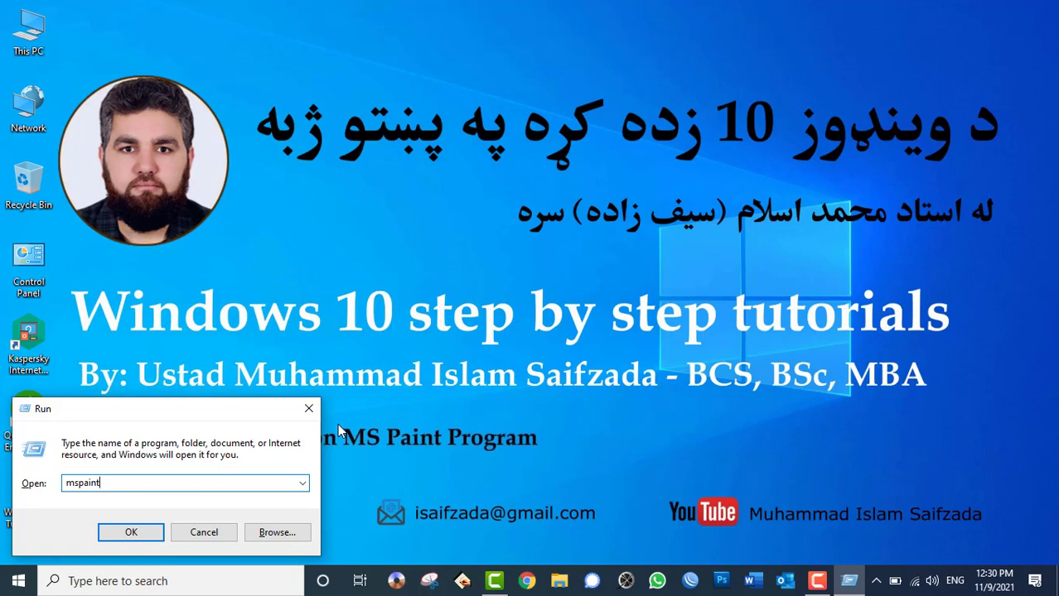
{"action": "key", "text": "Return"}
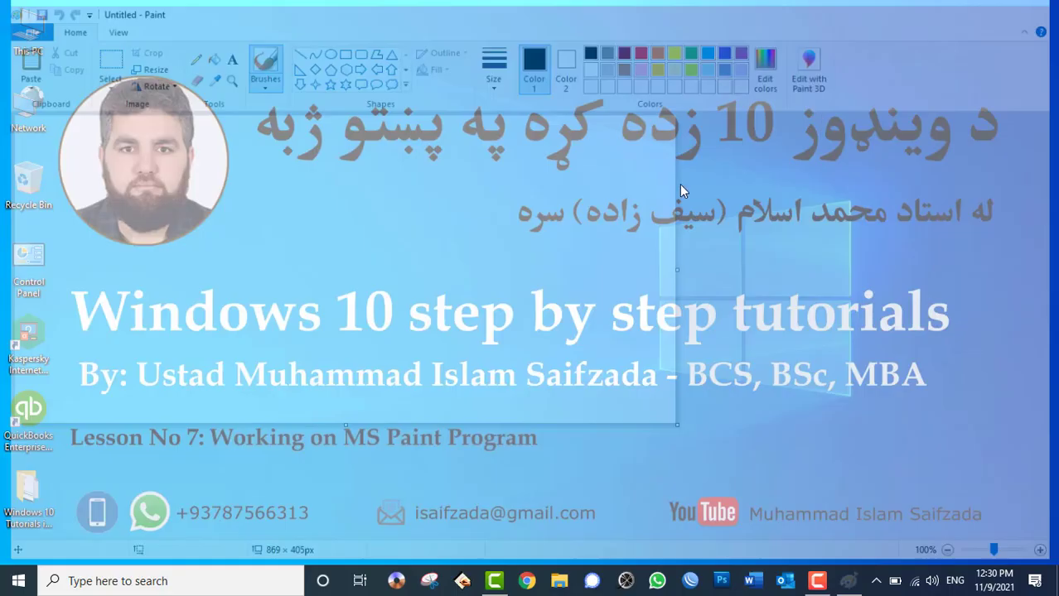
{"action": "key", "text": "super+r"}
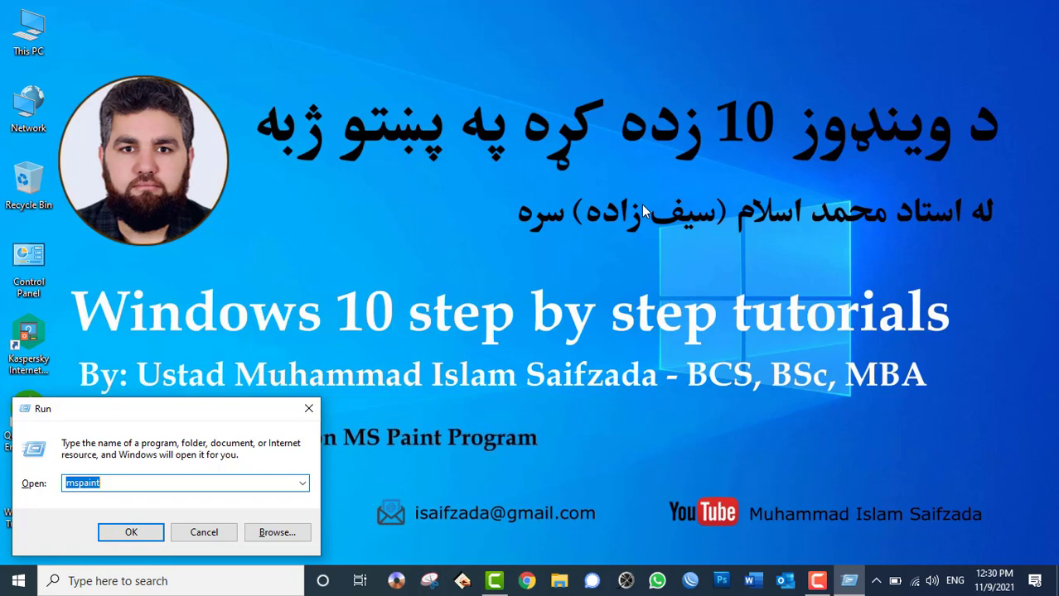
{"action": "type", "text": "p"}
{"action": "type", "text": "brush"}
{"action": "key", "text": "Return"}
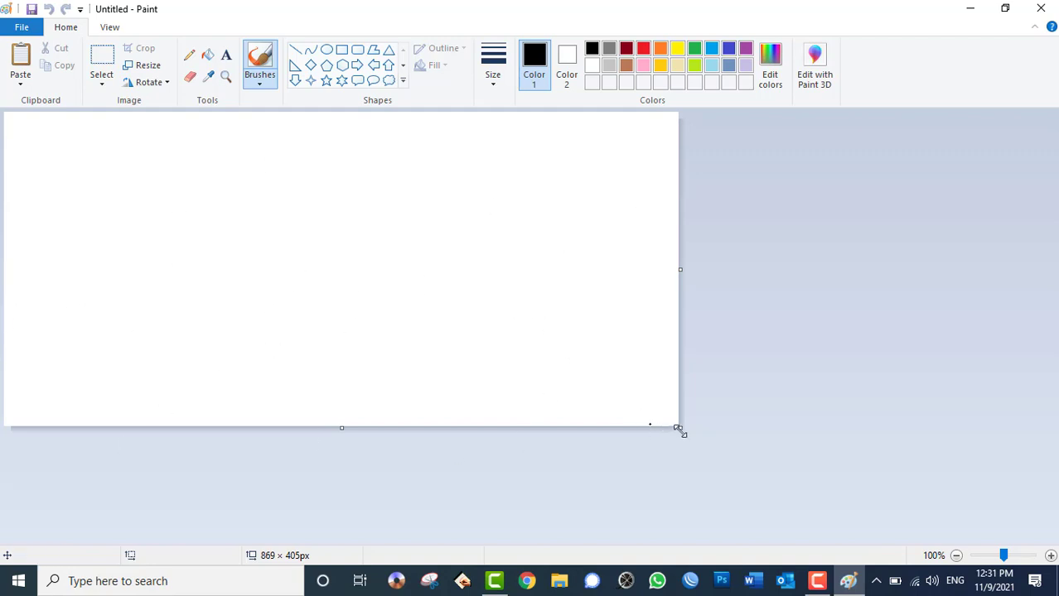
Step: Drag the canvas out to 1360 × 560 px, then glance at the View tab and File menu
{"action": "left_click_drag", "start_coordinate": [678, 431], "coordinate": [1057, 547]}
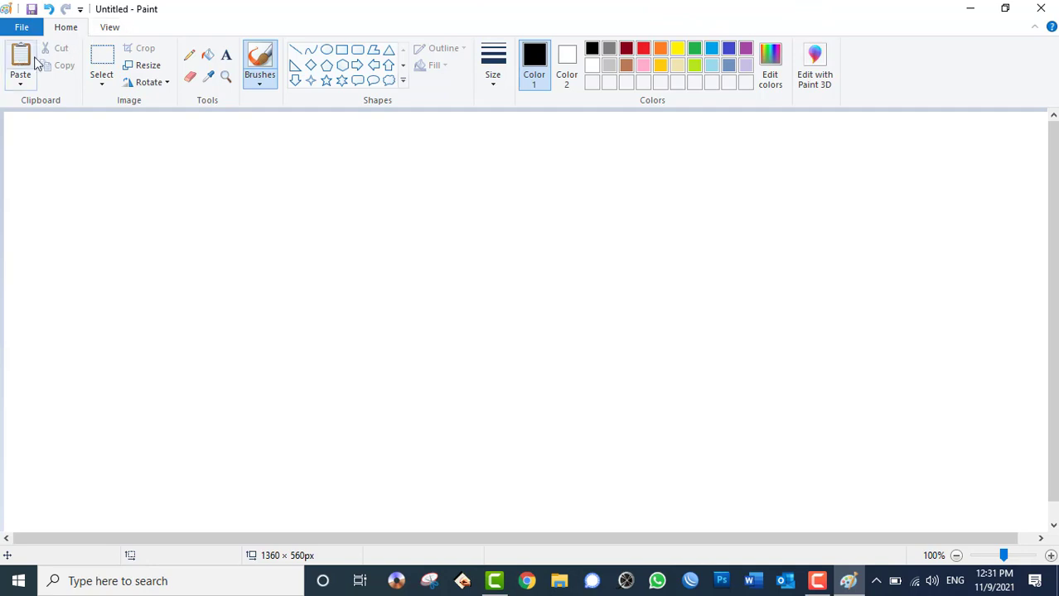
{"action": "left_click", "coordinate": [120, 28]}
{"action": "left_click", "coordinate": [67, 28]}
{"action": "left_click", "coordinate": [20, 26]}
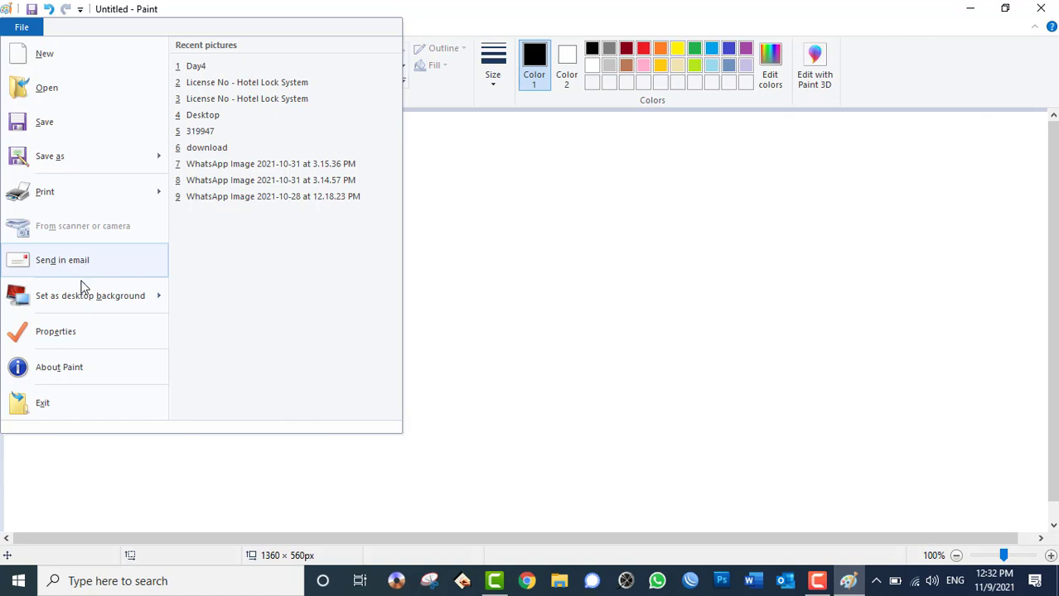
{"action": "left_click", "coordinate": [607, 195]}
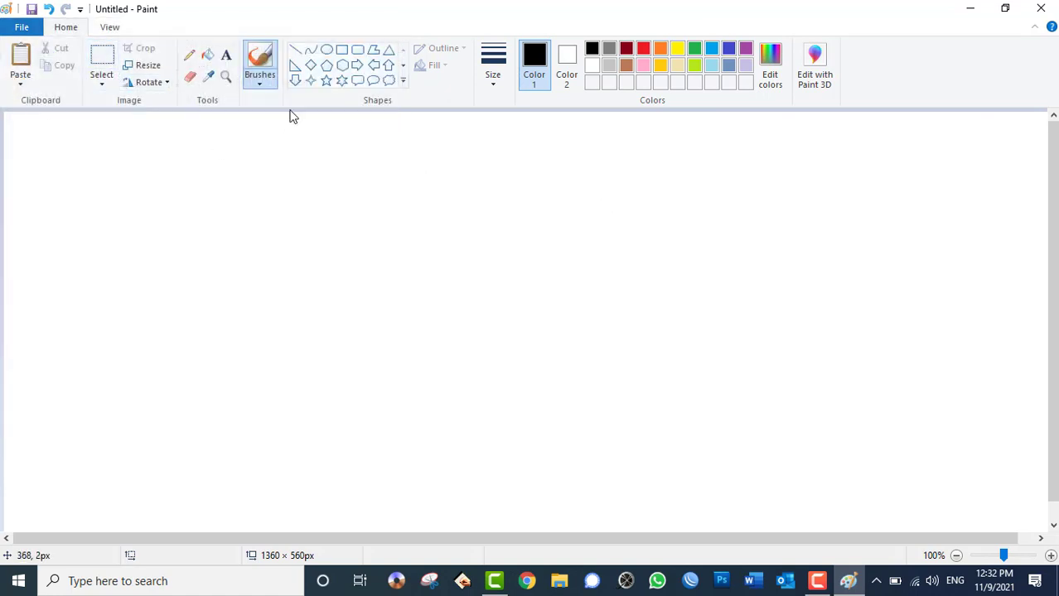
Step: Draw the main house rectangle and shift it down and to the right
{"action": "left_click", "coordinate": [341, 51]}
{"action": "mouse_move", "coordinate": [143, 163]}
{"action": "left_mouse_down"}
{"action": "mouse_move", "coordinate": [490, 319]}
{"action": "mouse_move", "coordinate": [555, 382]}
{"action": "left_mouse_up"}
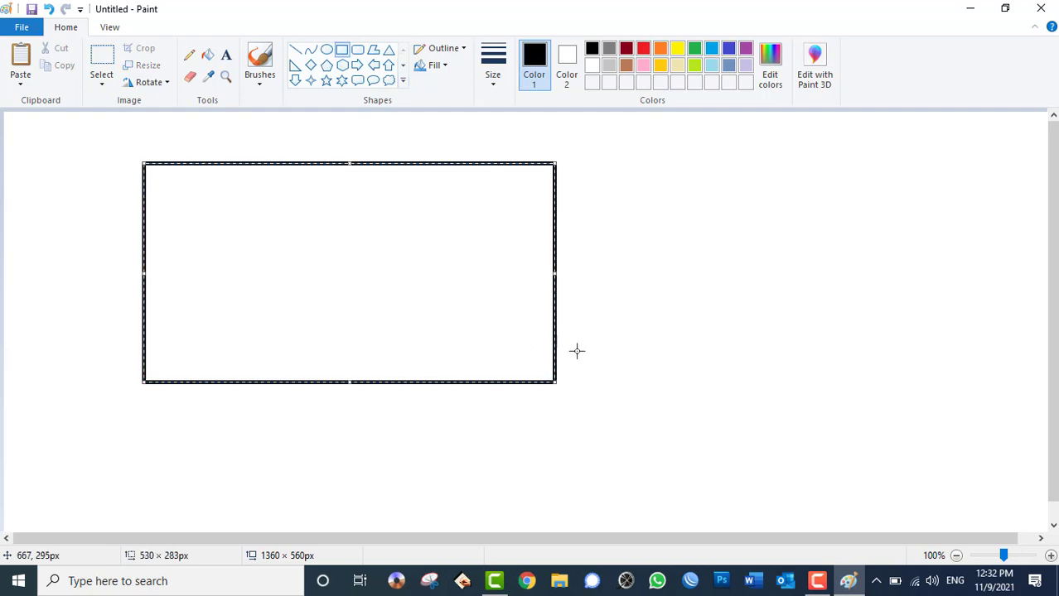
{"action": "left_click", "coordinate": [576, 350]}
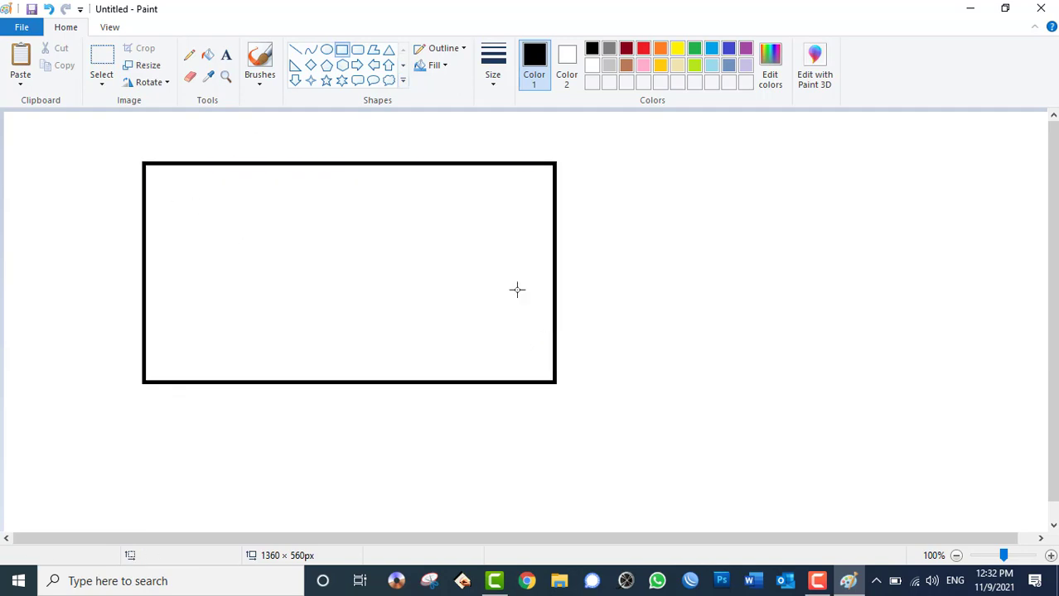
{"action": "left_click", "coordinate": [295, 50]}
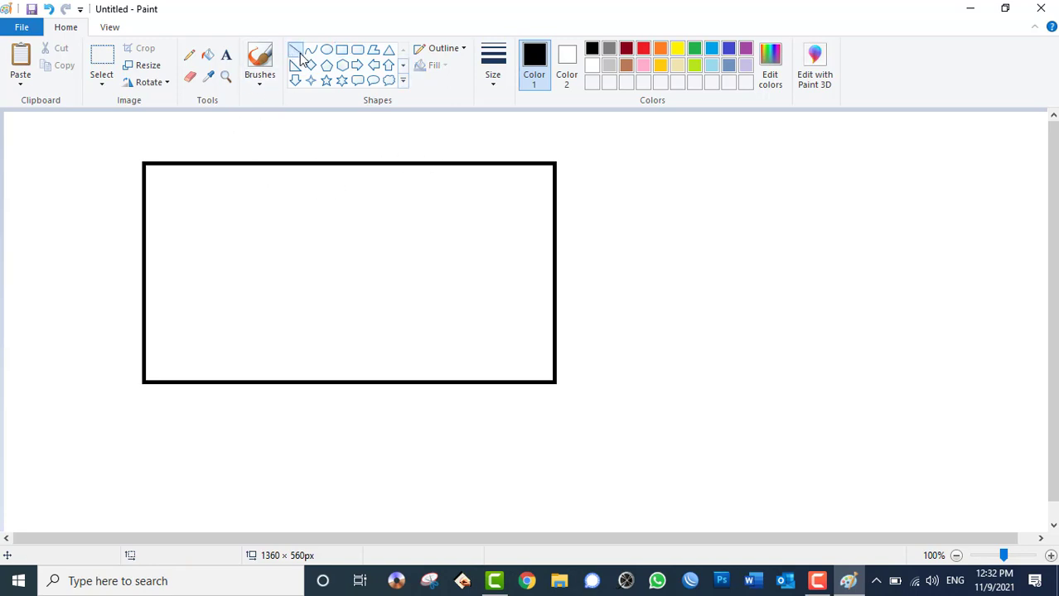
{"action": "left_click", "coordinate": [102, 62]}
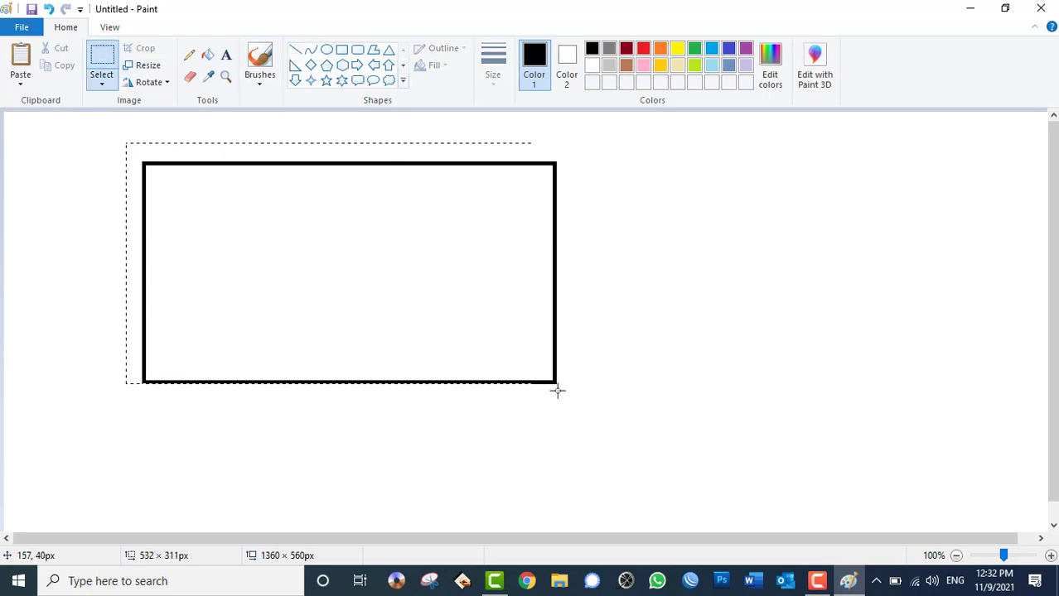
{"action": "left_click_drag", "start_coordinate": [126, 142], "coordinate": [614, 450]}
{"action": "left_click_drag", "start_coordinate": [479, 286], "coordinate": [525, 358]}
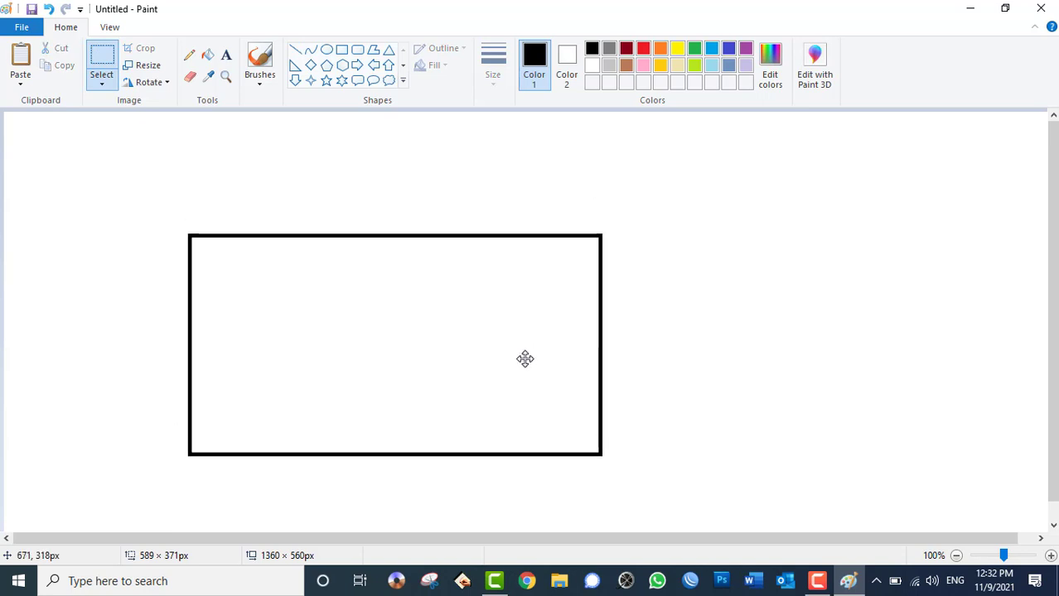
{"action": "left_click", "coordinate": [665, 255]}
Step: Draw the roof lines: left slope, long top edge, and the annex's right slope
{"action": "left_click", "coordinate": [296, 50]}
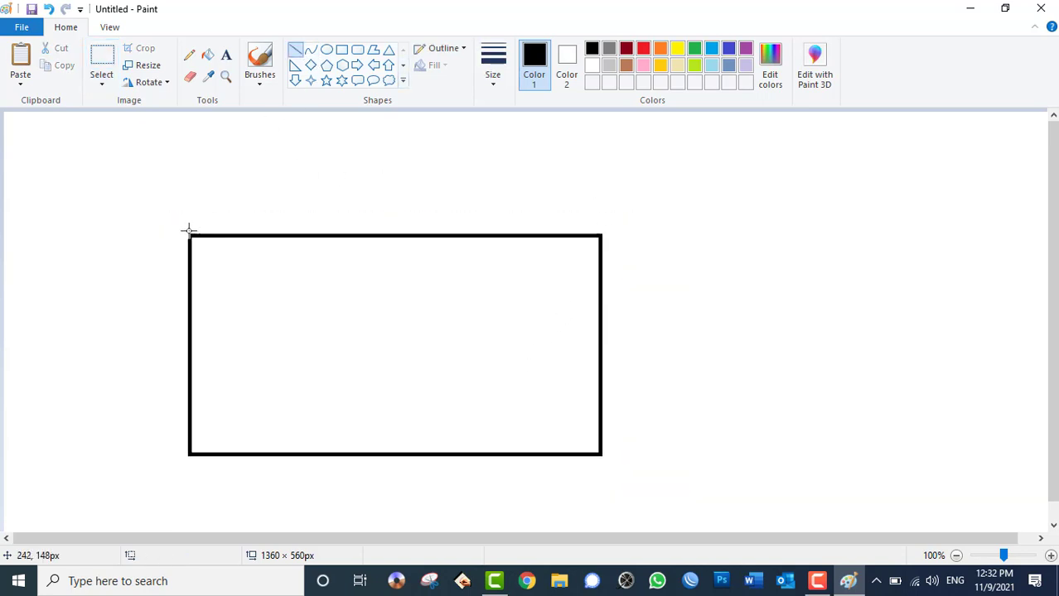
{"action": "left_click_drag", "start_coordinate": [192, 229], "coordinate": [247, 173]}
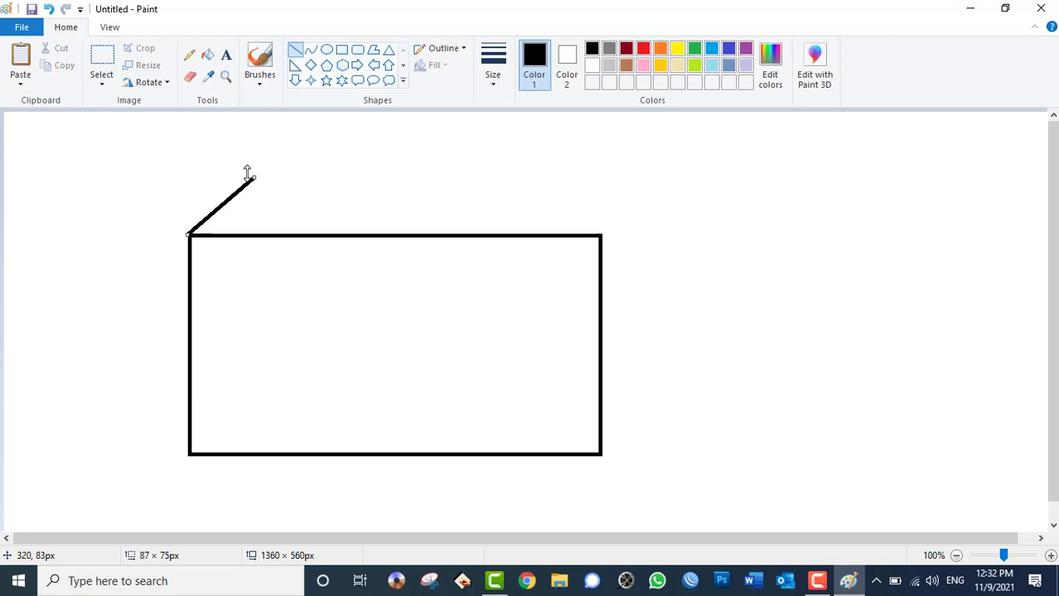
{"action": "left_click", "coordinate": [239, 167]}
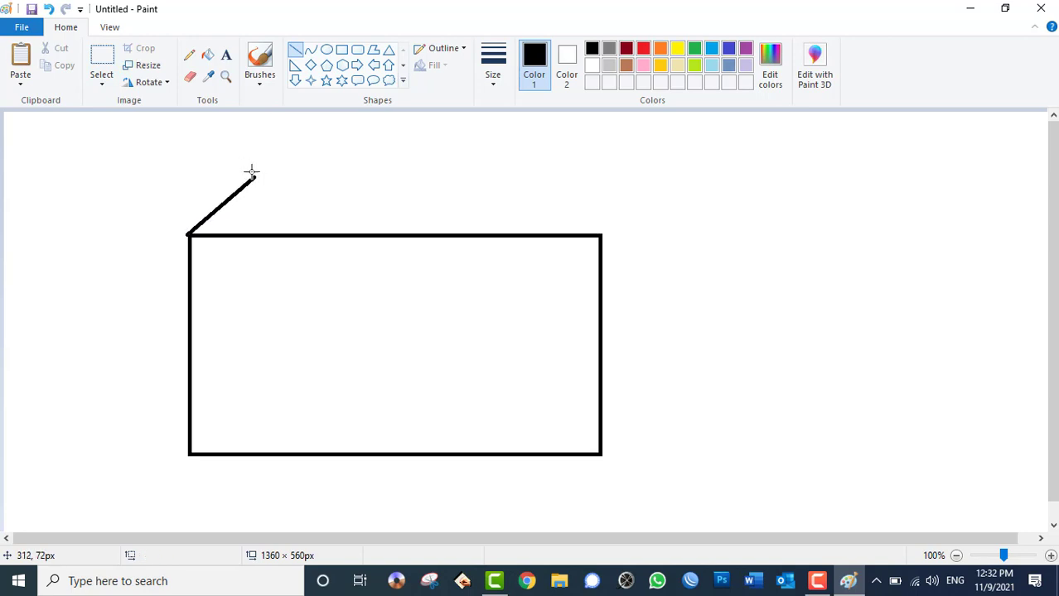
{"action": "left_click_drag", "start_coordinate": [253, 175], "coordinate": [709, 176]}
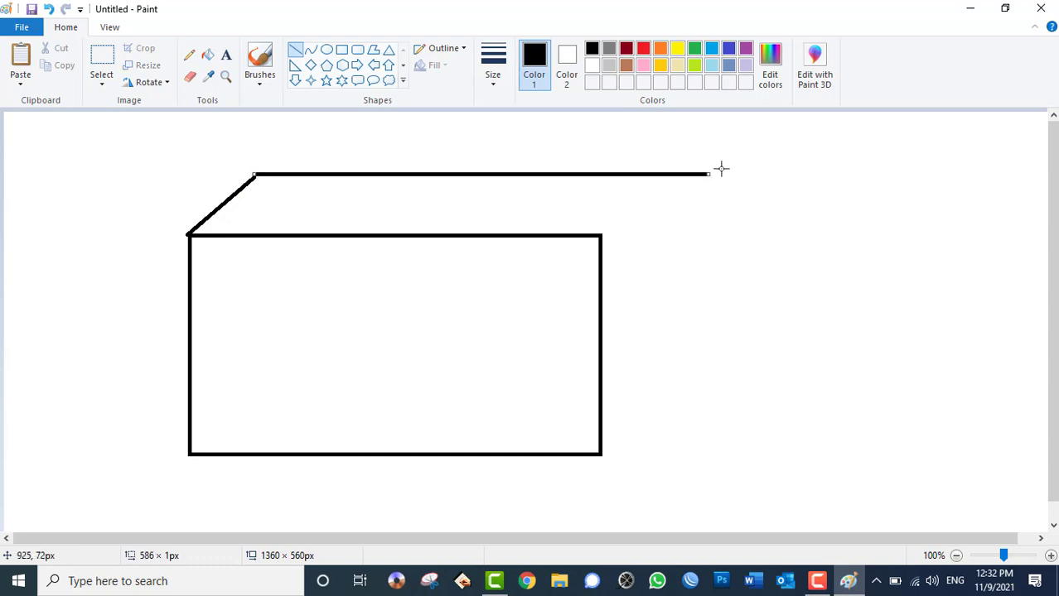
{"action": "left_click_drag", "start_coordinate": [719, 172], "coordinate": [721, 176]}
{"action": "left_click", "coordinate": [708, 155]}
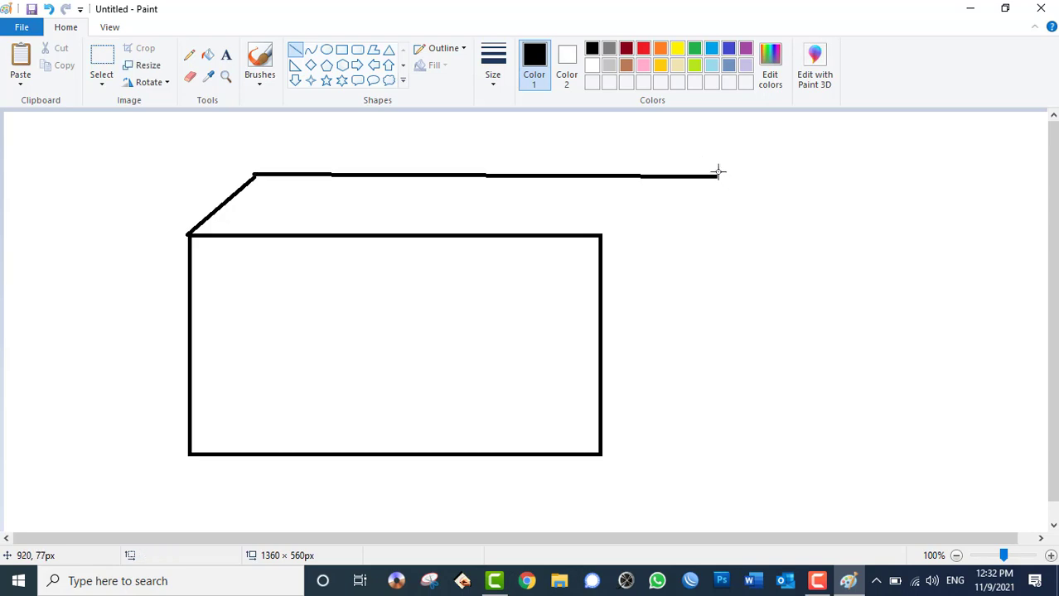
{"action": "mouse_move", "coordinate": [716, 177]}
{"action": "left_mouse_down"}
{"action": "mouse_move", "coordinate": [638, 253]}
{"action": "mouse_move", "coordinate": [602, 235]}
{"action": "left_mouse_up"}
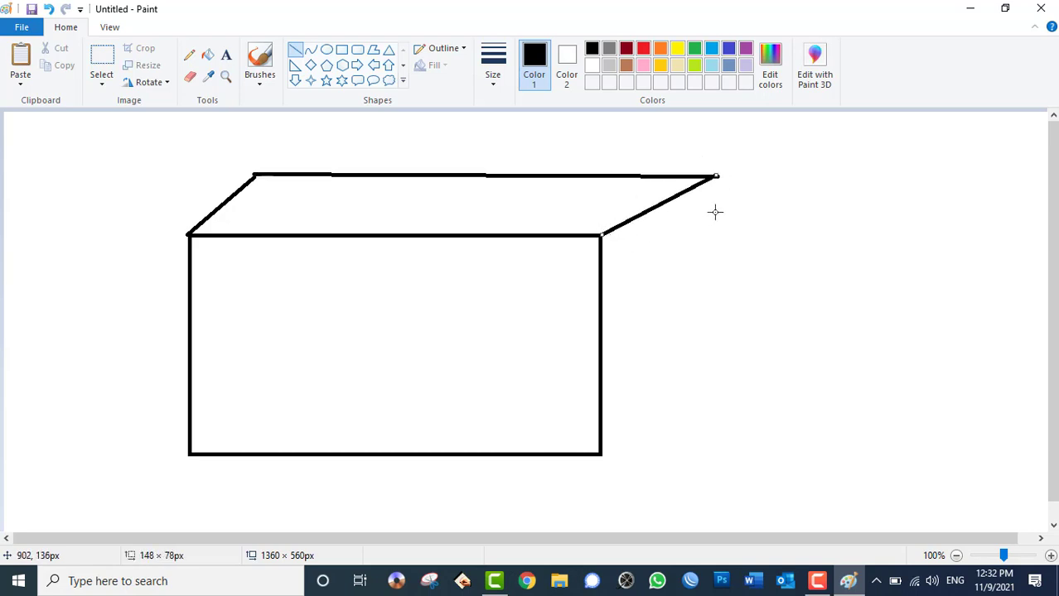
{"action": "mouse_move", "coordinate": [719, 176]}
{"action": "left_mouse_down"}
{"action": "mouse_move", "coordinate": [826, 239]}
{"action": "mouse_move", "coordinate": [598, 239]}
{"action": "left_mouse_up"}
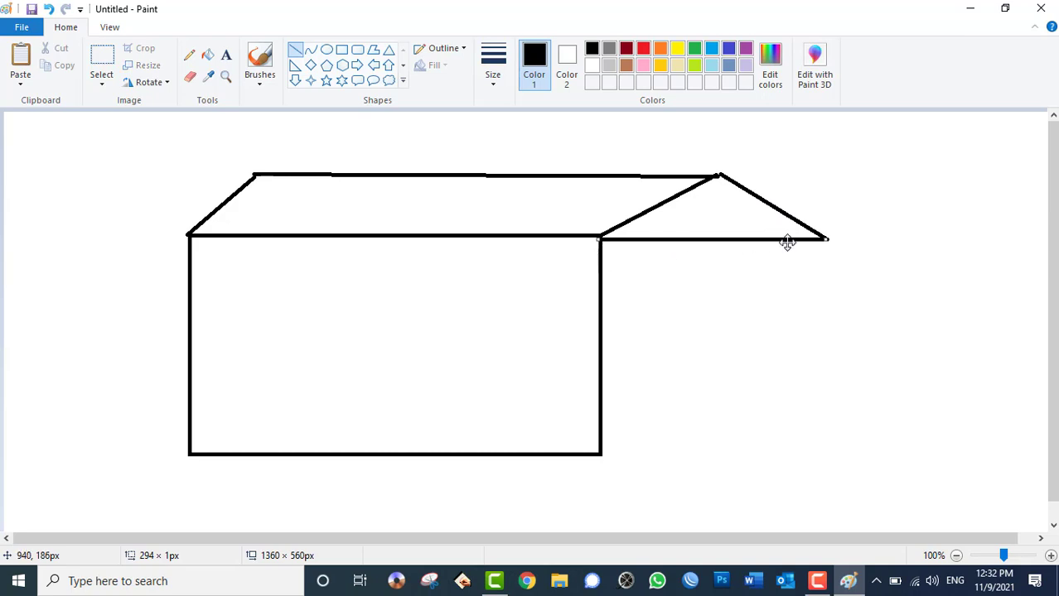
Step: Draw the annex's right wall and its floor line to the house corner
{"action": "left_click", "coordinate": [895, 227]}
{"action": "left_click_drag", "start_coordinate": [826, 240], "coordinate": [856, 456]}
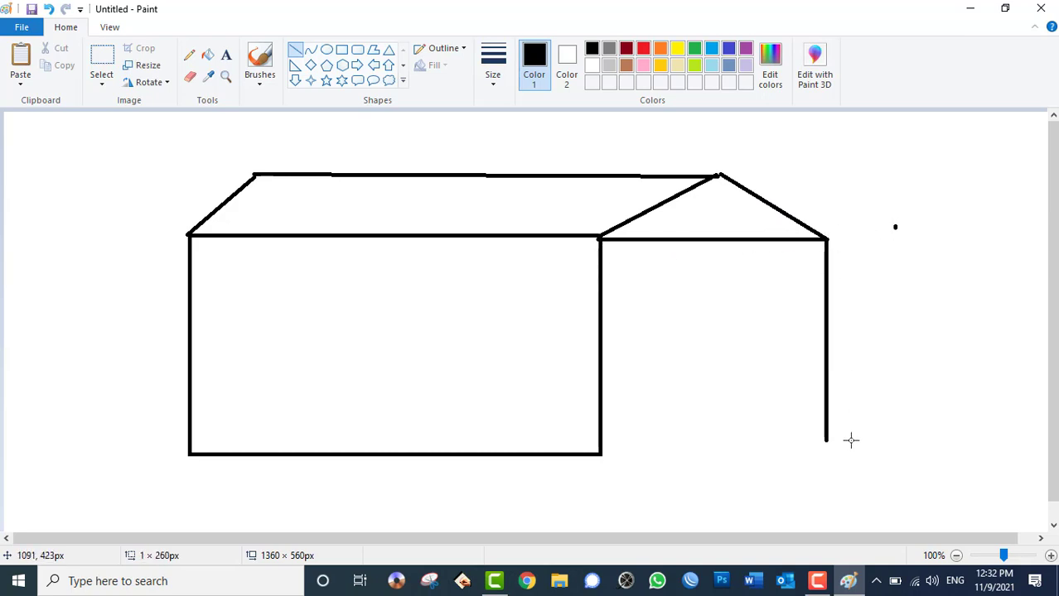
{"action": "left_click", "coordinate": [879, 442]}
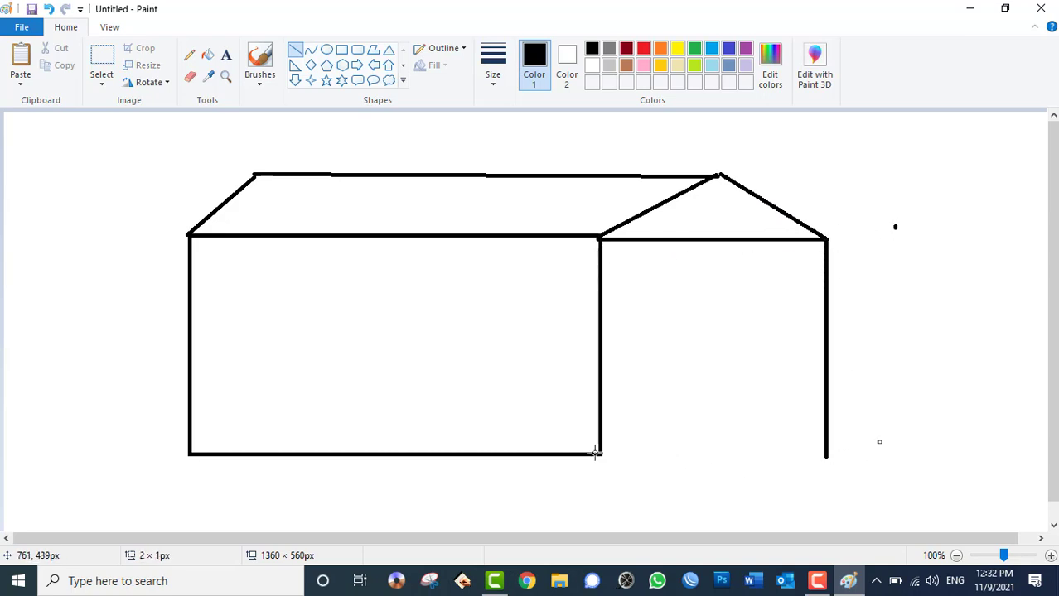
{"action": "left_click_drag", "start_coordinate": [598, 453], "coordinate": [824, 453]}
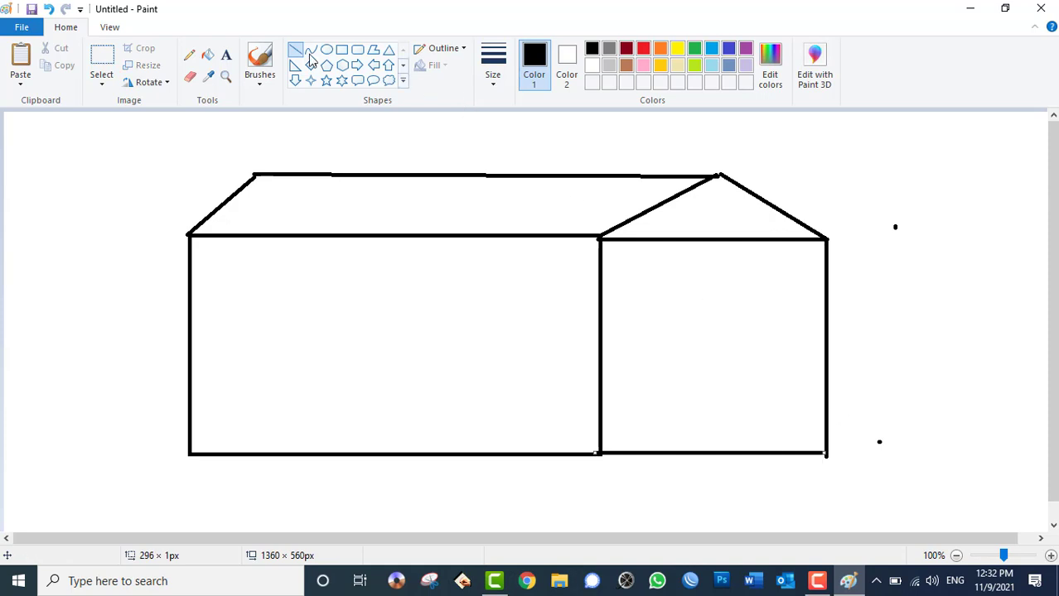
Step: Draw a rectangular door in the annex with lines showing it partly open
{"action": "left_click", "coordinate": [341, 50]}
{"action": "left_click_drag", "start_coordinate": [727, 309], "coordinate": [807, 440]}
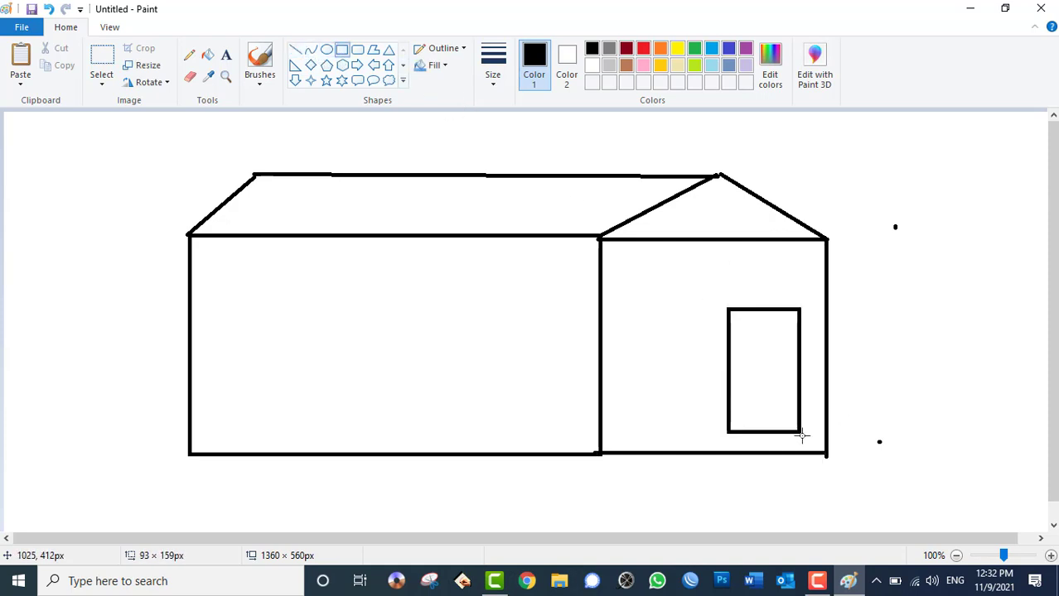
{"action": "left_click", "coordinate": [296, 50]}
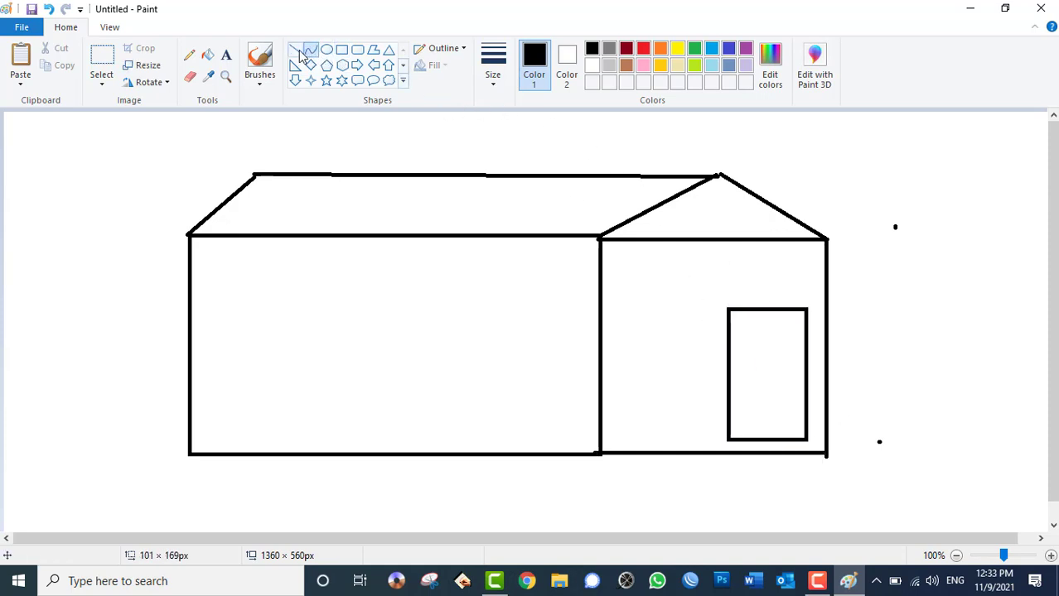
{"action": "left_click_drag", "start_coordinate": [806, 311], "coordinate": [769, 347]}
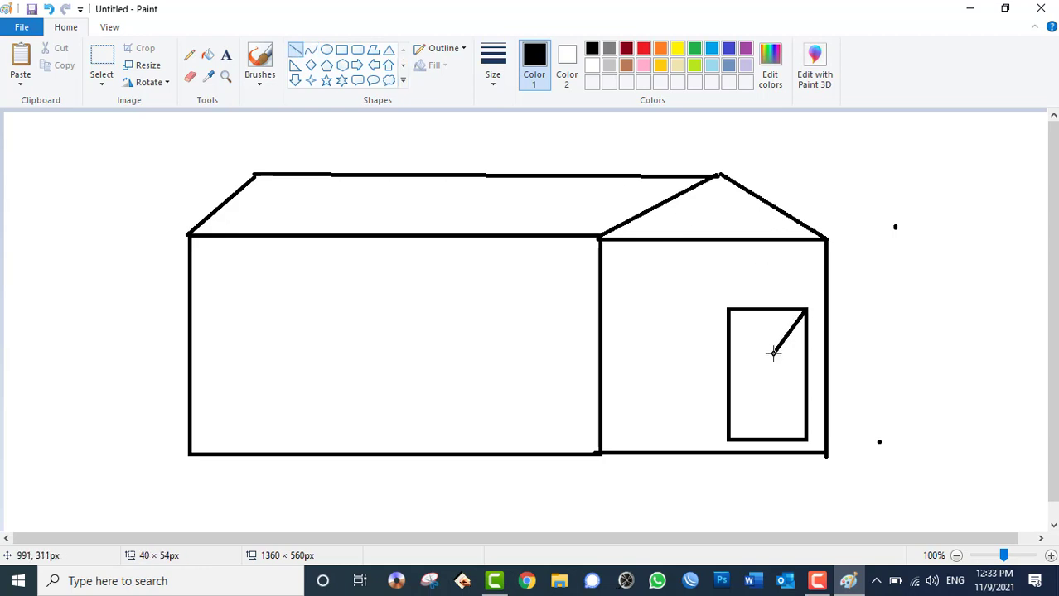
{"action": "left_click", "coordinate": [770, 342]}
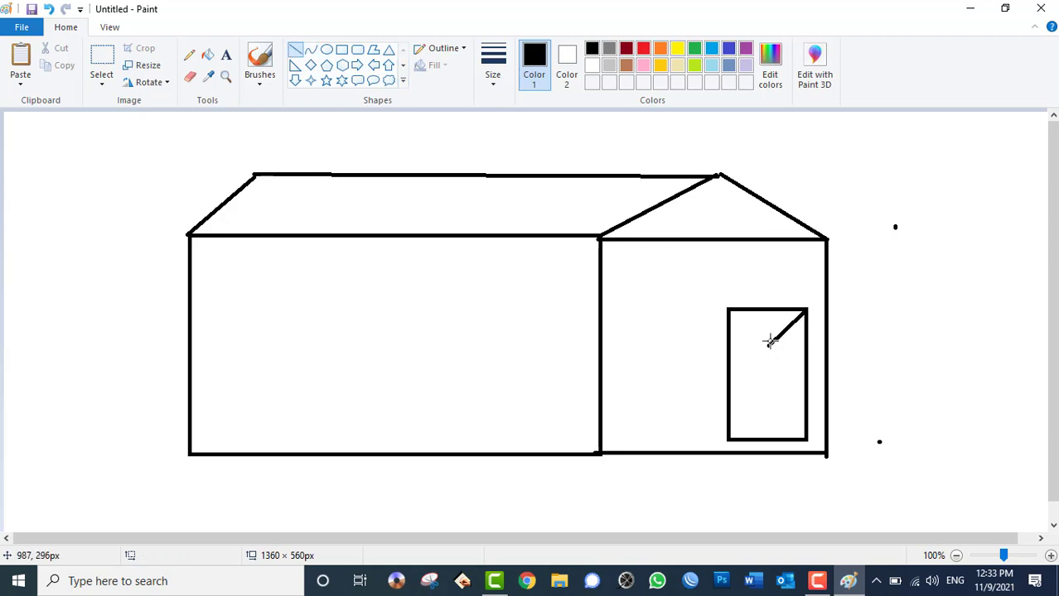
{"action": "left_click_drag", "start_coordinate": [770, 344], "coordinate": [770, 441]}
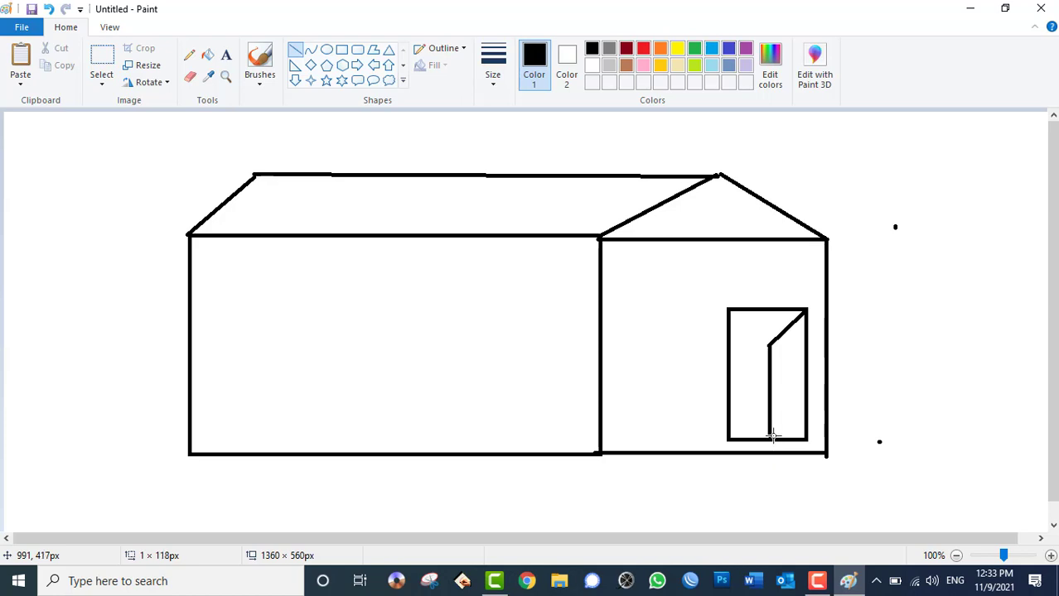
Step: Draw a curved path edge sweeping left from the door's bottom-left corner
{"action": "left_click", "coordinate": [883, 407]}
{"action": "scroll", "coordinate": [895, 371], "scroll_direction": "down", "scroll_amount": 1}
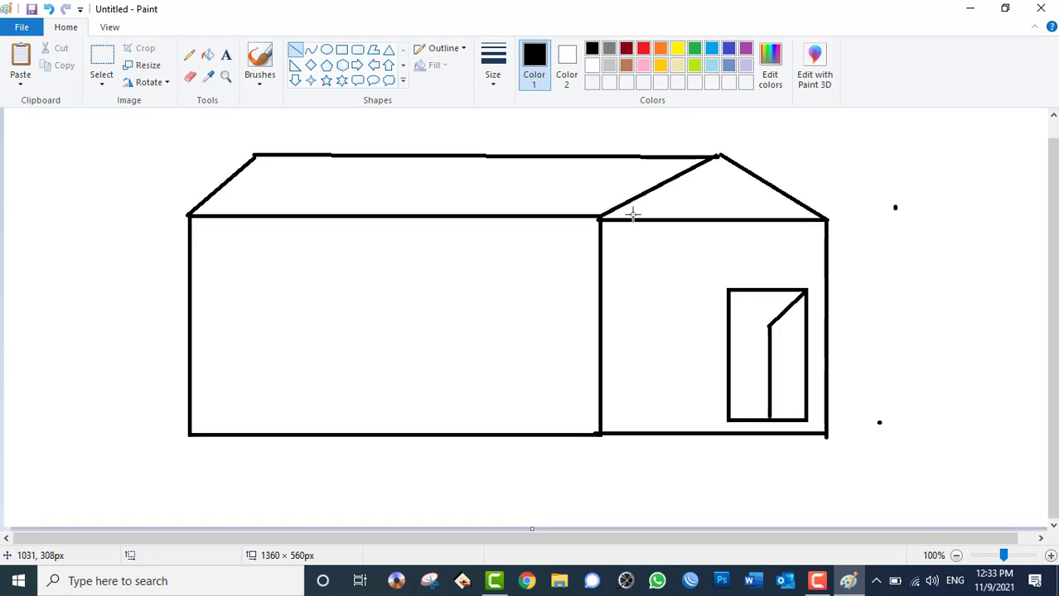
{"action": "left_click", "coordinate": [311, 50]}
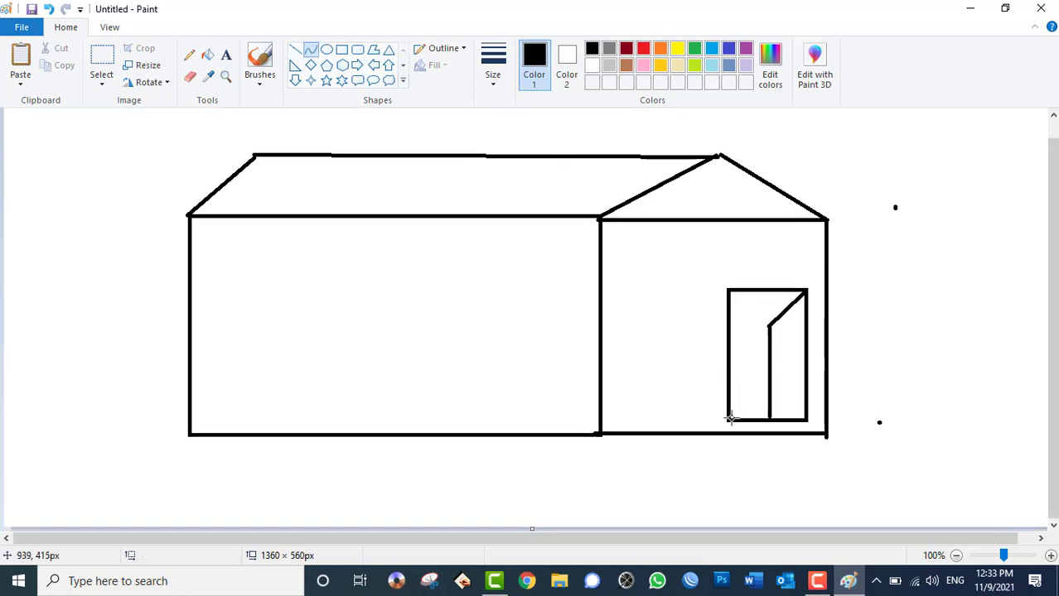
{"action": "left_click_drag", "start_coordinate": [729, 418], "coordinate": [61, 479]}
{"action": "left_click_drag", "start_coordinate": [588, 469], "coordinate": [628, 498]}
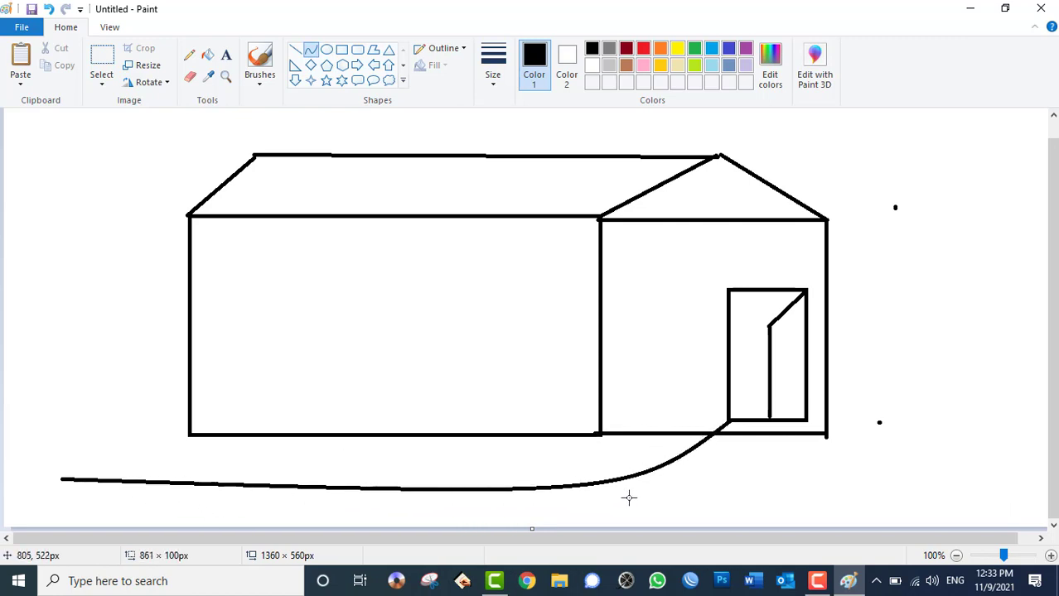
{"action": "left_click", "coordinate": [868, 425]}
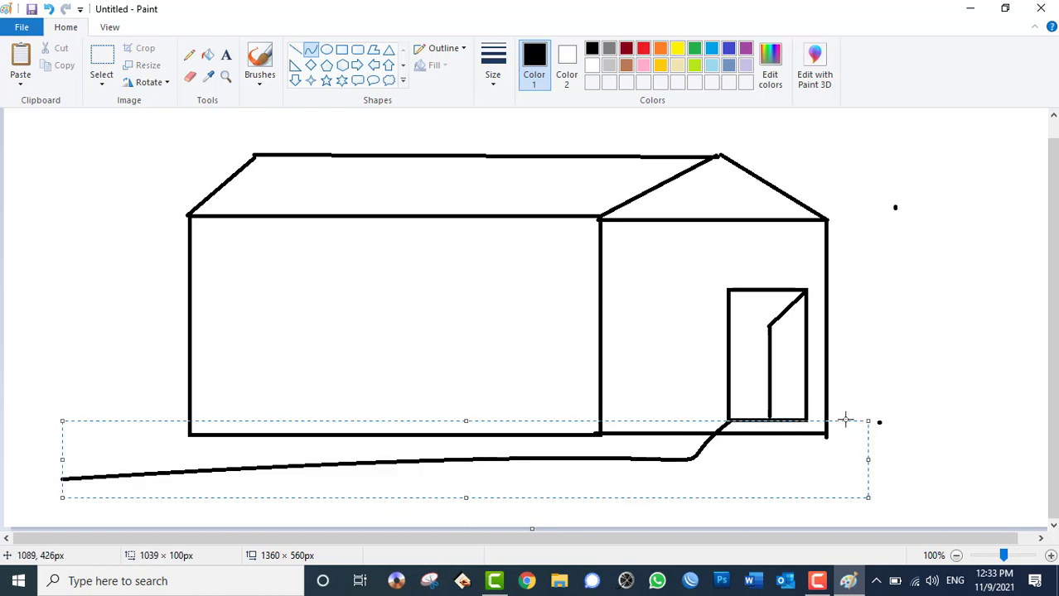
{"action": "left_click", "coordinate": [903, 377]}
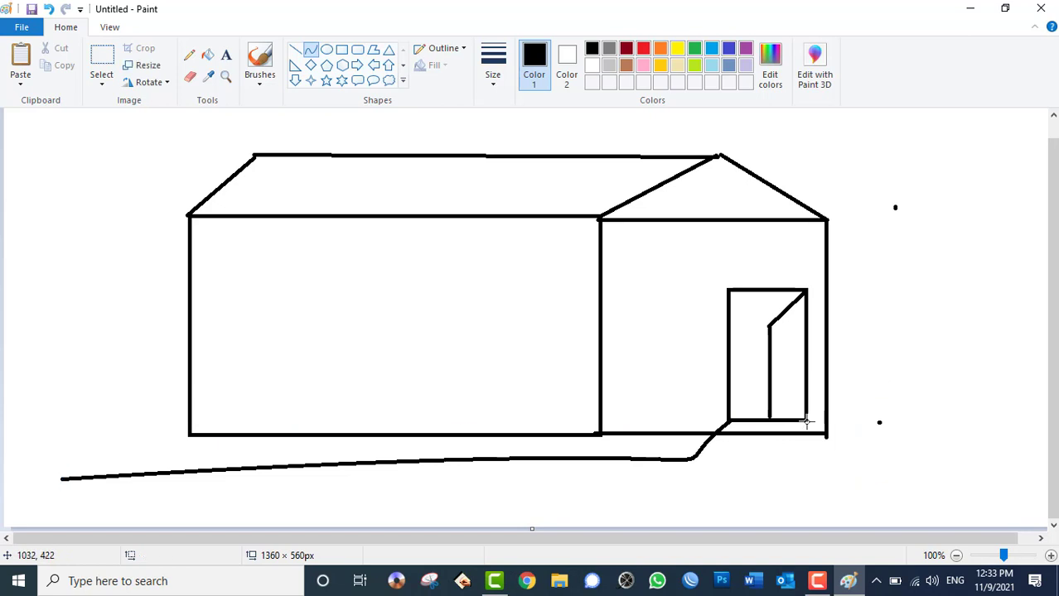
Step: Draw the second curved path edge from the door's bottom-right corner
{"action": "mouse_move", "coordinate": [808, 420]}
{"action": "left_mouse_down"}
{"action": "mouse_move", "coordinate": [209, 514]}
{"action": "mouse_move", "coordinate": [83, 515]}
{"action": "left_mouse_up"}
{"action": "left_click_drag", "start_coordinate": [768, 494], "coordinate": [790, 516]}
{"action": "left_click_drag", "start_coordinate": [465, 494], "coordinate": [460, 489]}
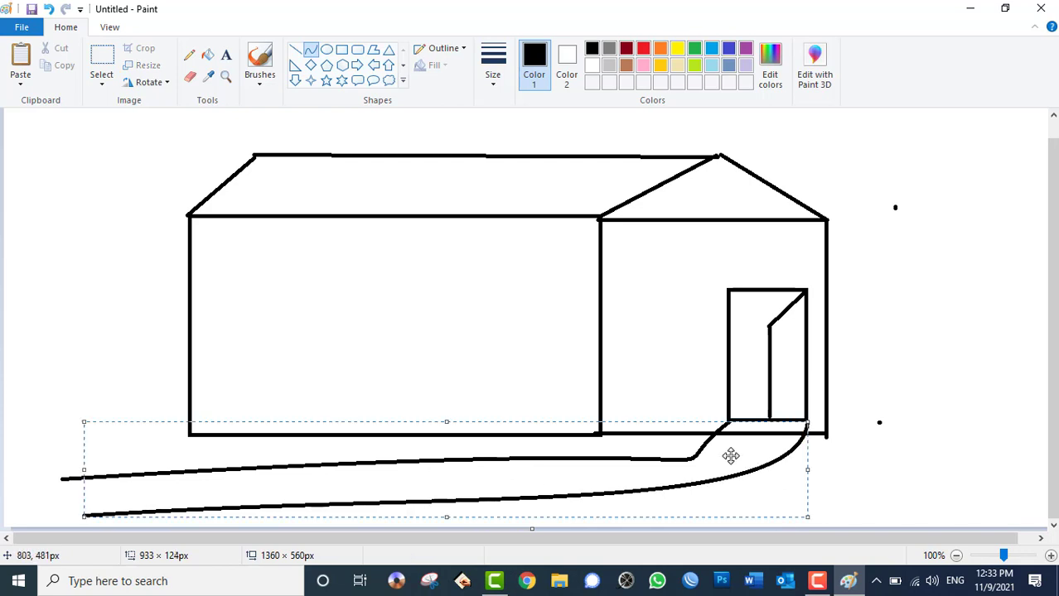
{"action": "left_click", "coordinate": [925, 340]}
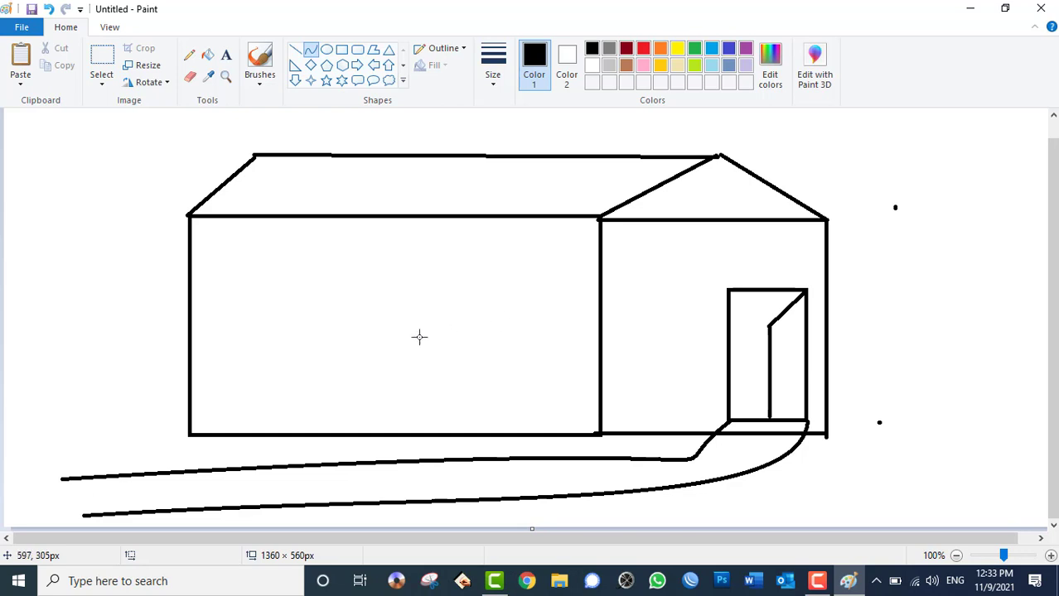
Step: Draw a stick figure in the doorway with an oval head, body, two legs and a raised arm
{"action": "left_click", "coordinate": [327, 50]}
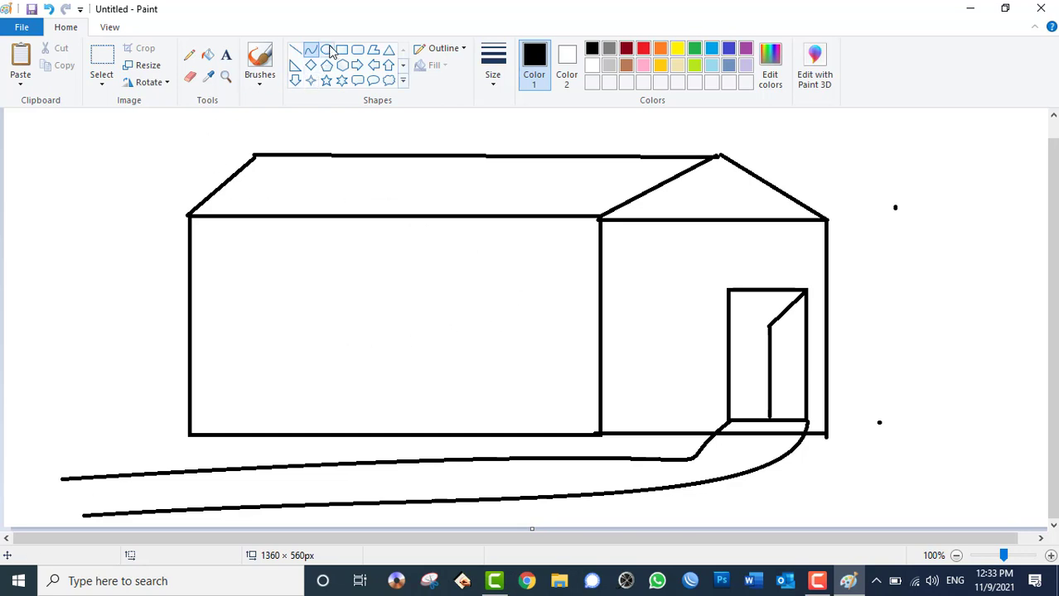
{"action": "left_click_drag", "start_coordinate": [741, 315], "coordinate": [767, 344]}
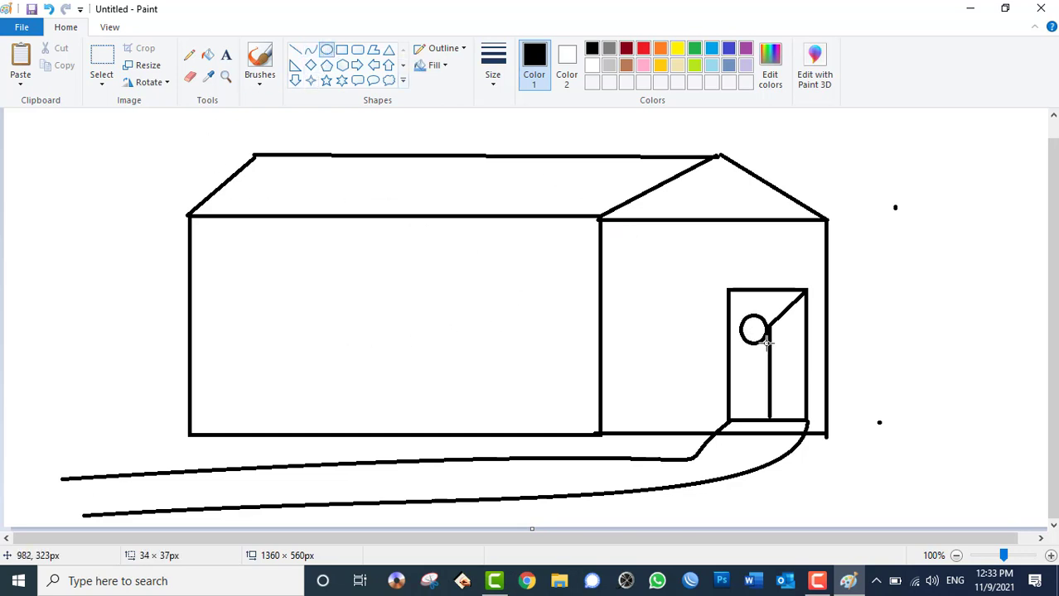
{"action": "left_click", "coordinate": [295, 50]}
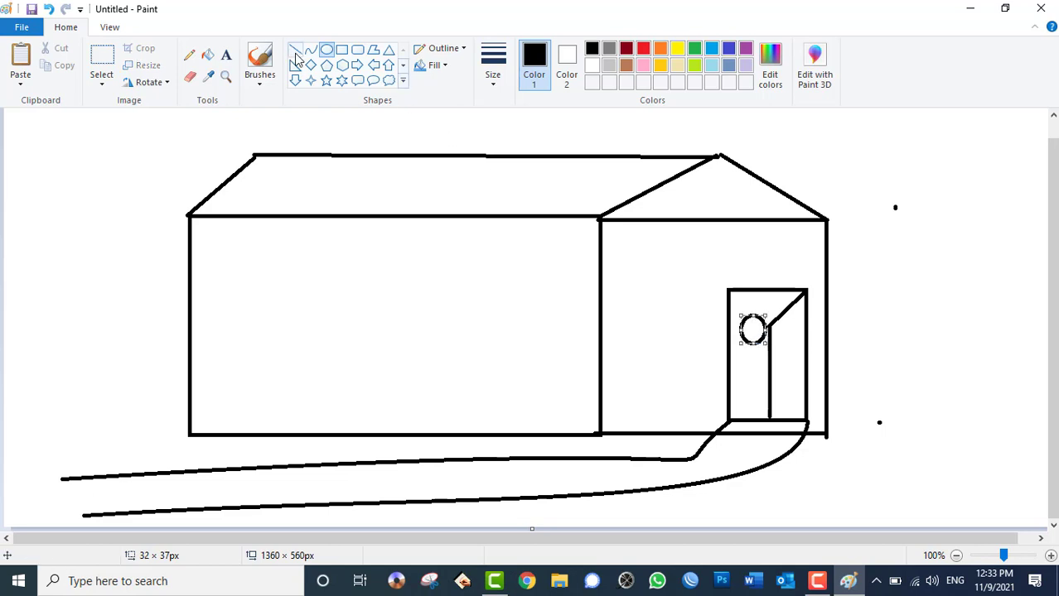
{"action": "left_click_drag", "start_coordinate": [758, 345], "coordinate": [756, 384]}
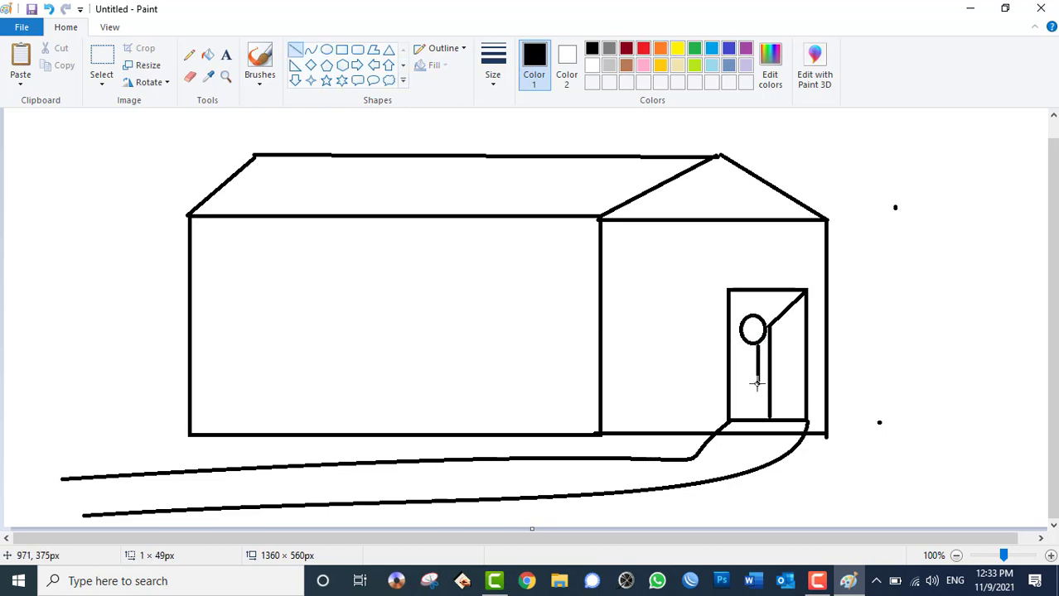
{"action": "left_click", "coordinate": [756, 383]}
{"action": "left_click_drag", "start_coordinate": [756, 383], "coordinate": [738, 418]}
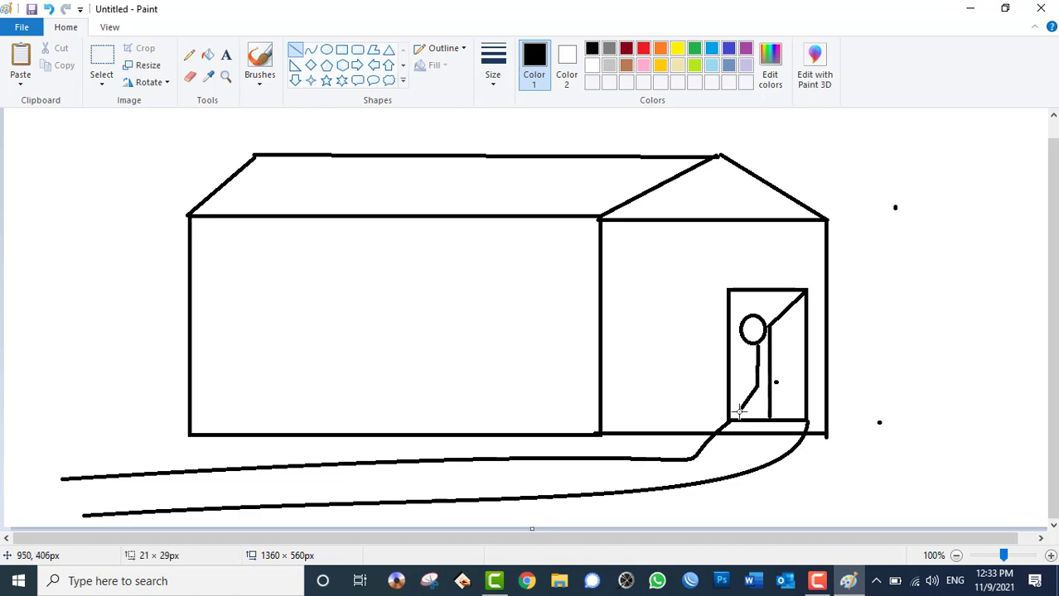
{"action": "left_click", "coordinate": [830, 373]}
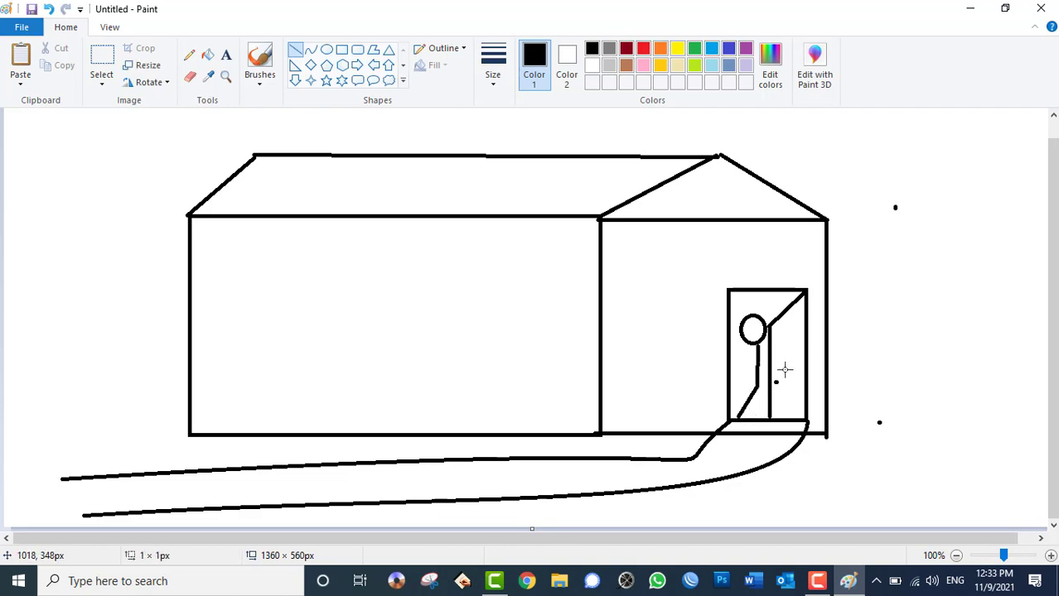
{"action": "left_click_drag", "start_coordinate": [757, 383], "coordinate": [770, 423]}
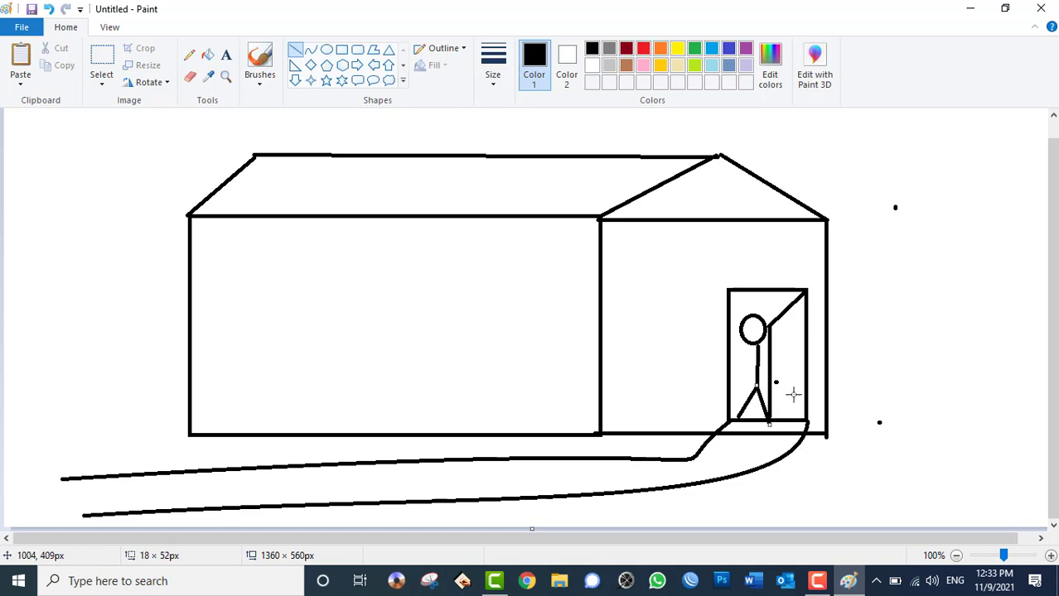
{"action": "left_click", "coordinate": [796, 388]}
{"action": "mouse_move", "coordinate": [757, 364]}
{"action": "left_mouse_down"}
{"action": "mouse_move", "coordinate": [777, 342]}
{"action": "mouse_move", "coordinate": [725, 352]}
{"action": "left_mouse_up"}
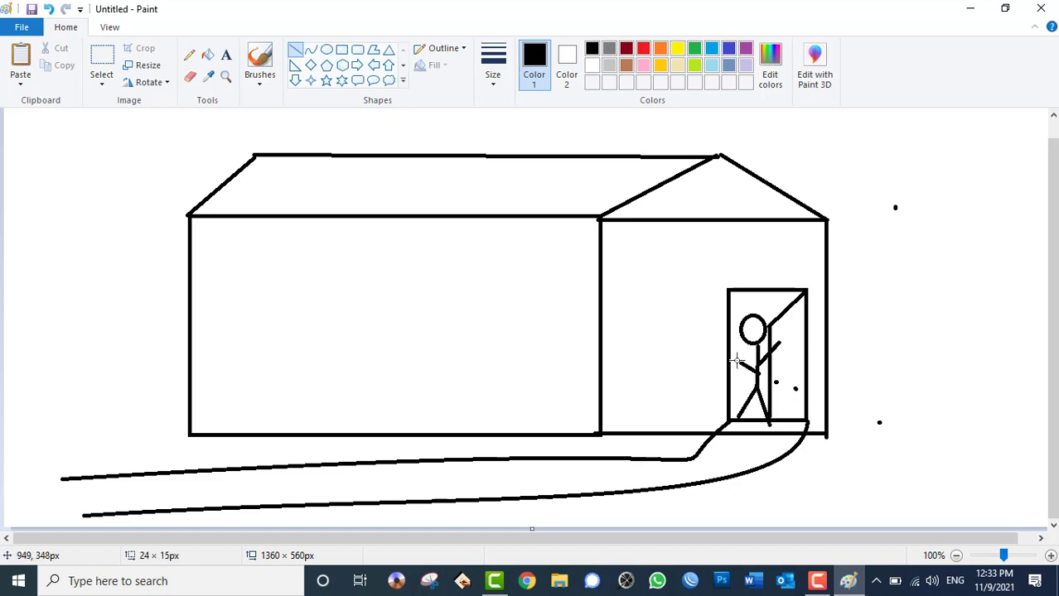
{"action": "left_click", "coordinate": [841, 365]}
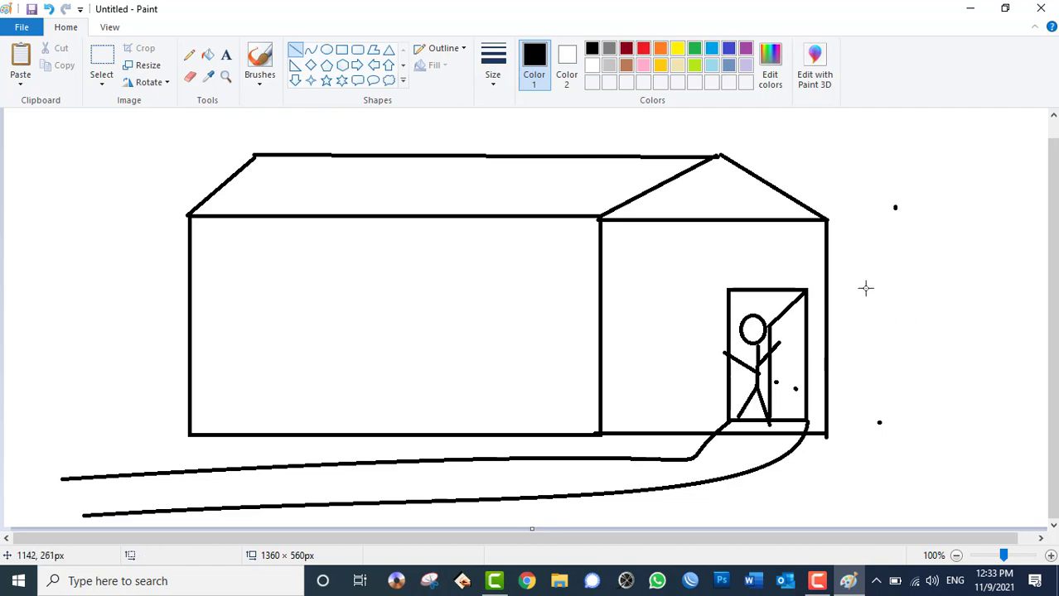
Step: Save the drawing to the Desktop as a JPEG named 'Simple'
{"action": "left_click", "coordinate": [18, 28]}
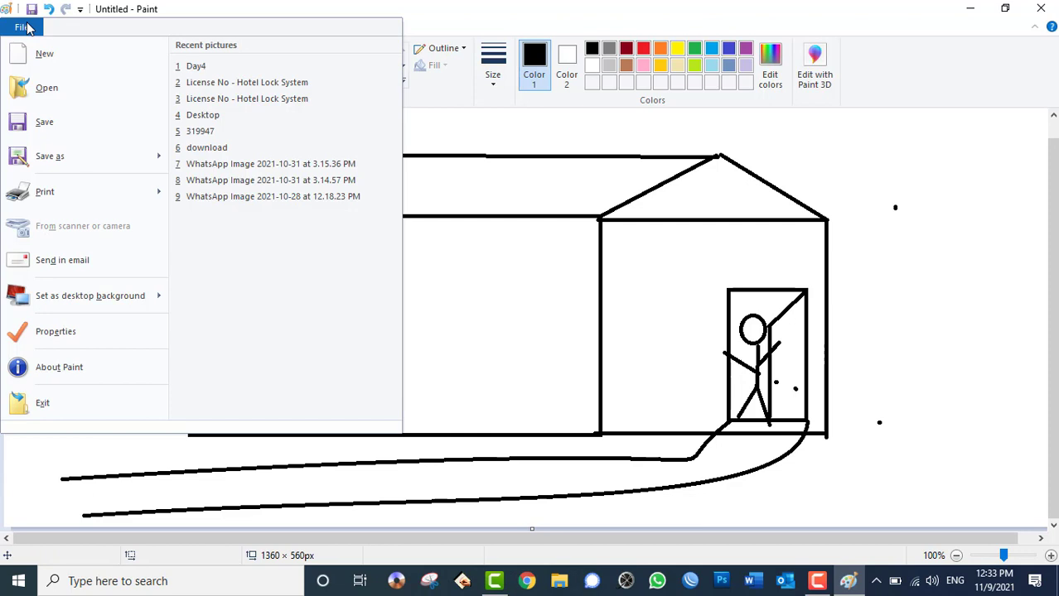
{"action": "left_click", "coordinate": [66, 124]}
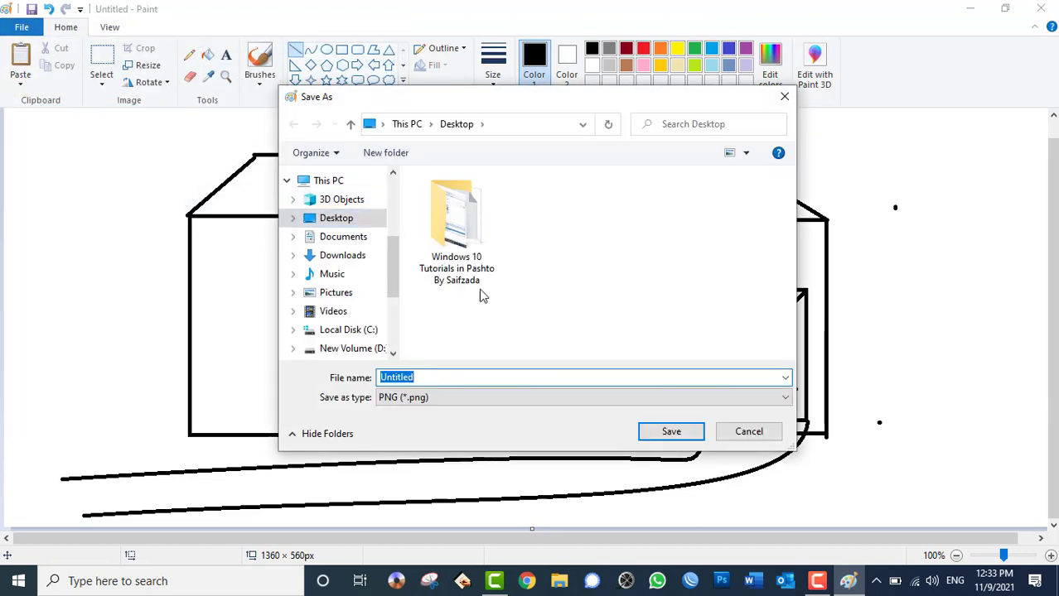
{"action": "type", "text": "Simple"}
{"action": "left_click", "coordinate": [406, 398]}
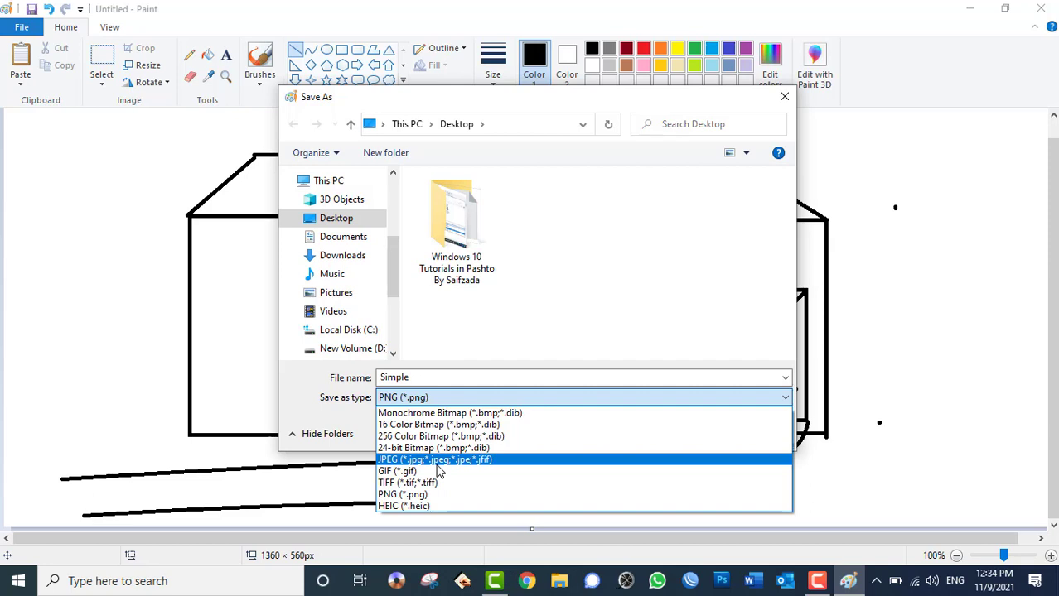
{"action": "left_click", "coordinate": [439, 460]}
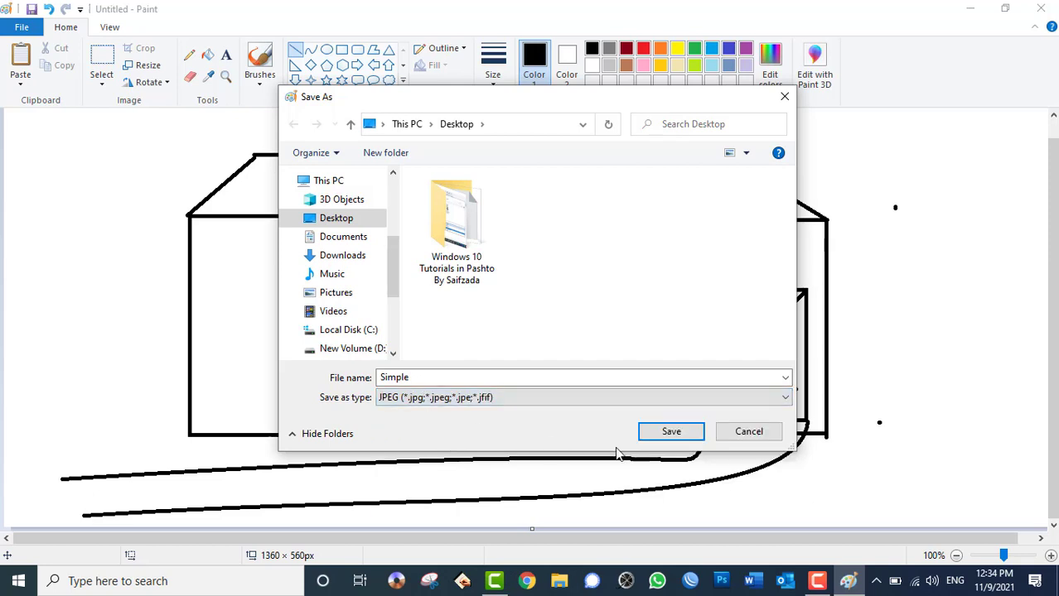
{"action": "left_click", "coordinate": [671, 436]}
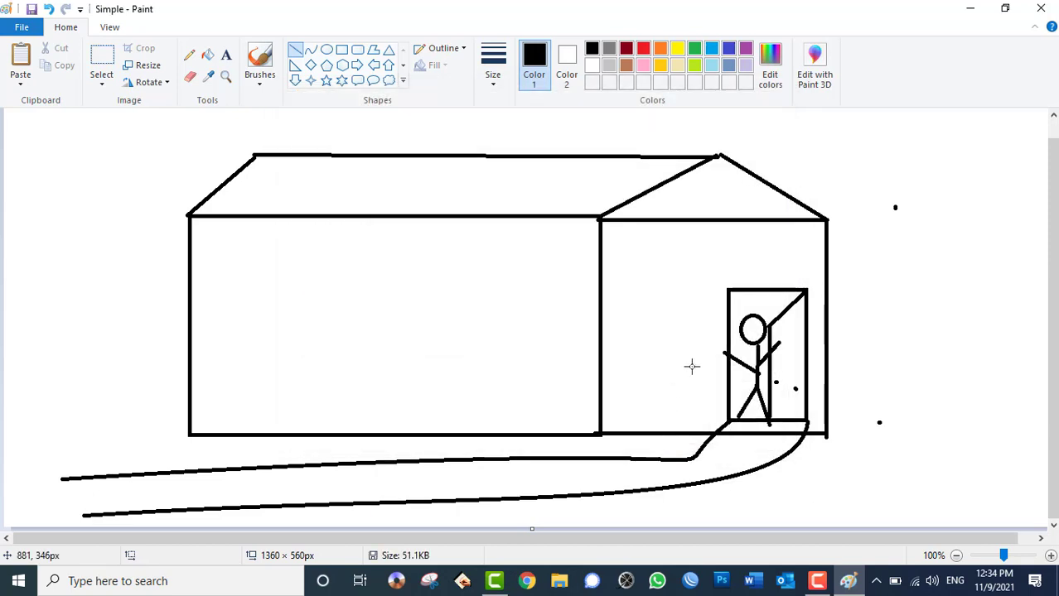
Step: Set the Simple drawing as a Fill desktop background and refresh the desktop to check it
{"action": "key", "text": "super+d"}
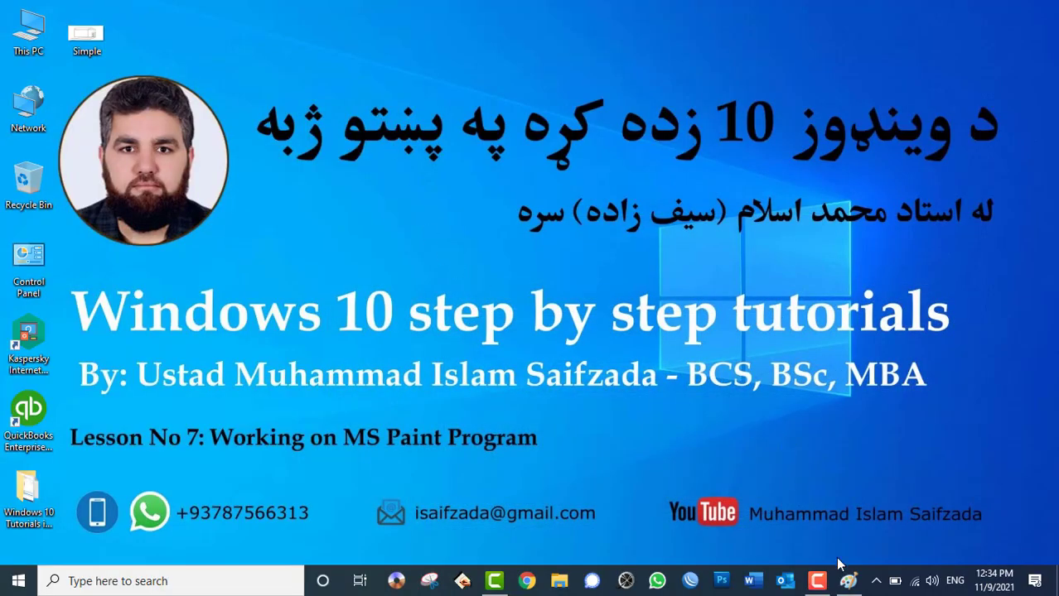
{"action": "left_click", "coordinate": [847, 580]}
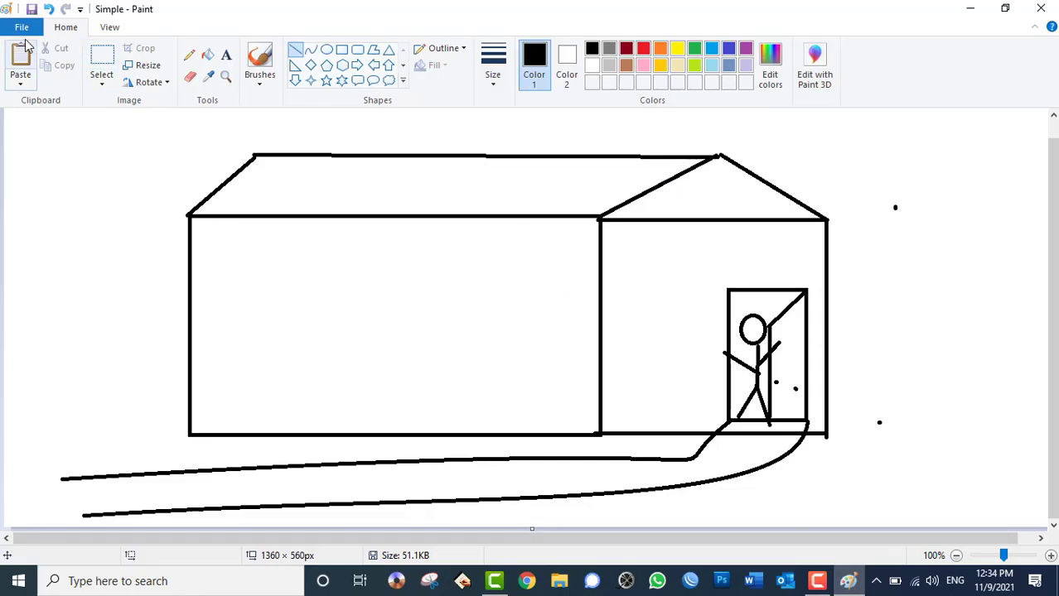
{"action": "left_click", "coordinate": [21, 28]}
{"action": "mouse_move", "coordinate": [90, 296]}
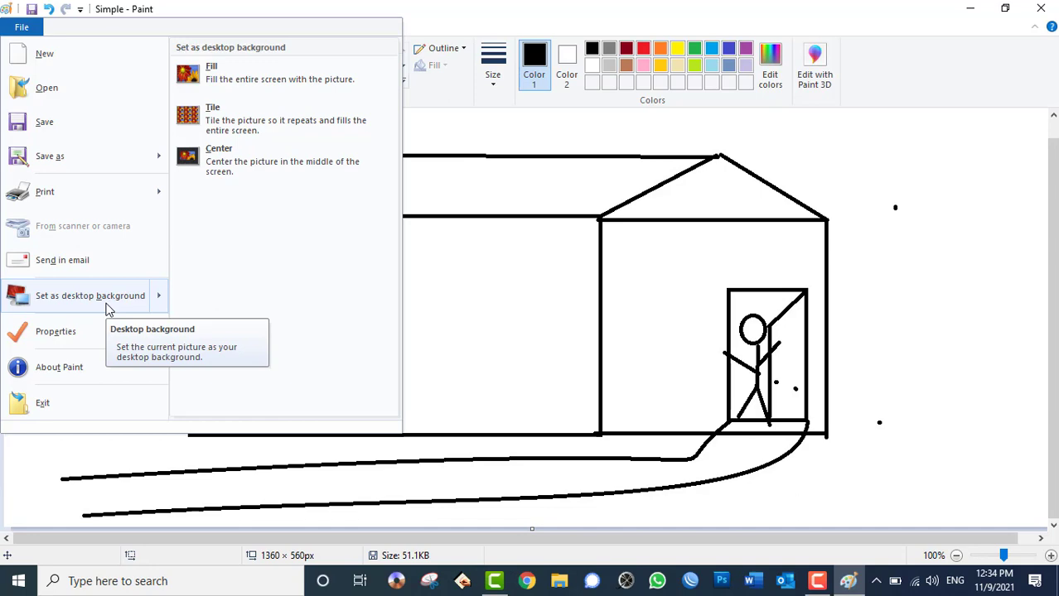
{"action": "left_click", "coordinate": [236, 79]}
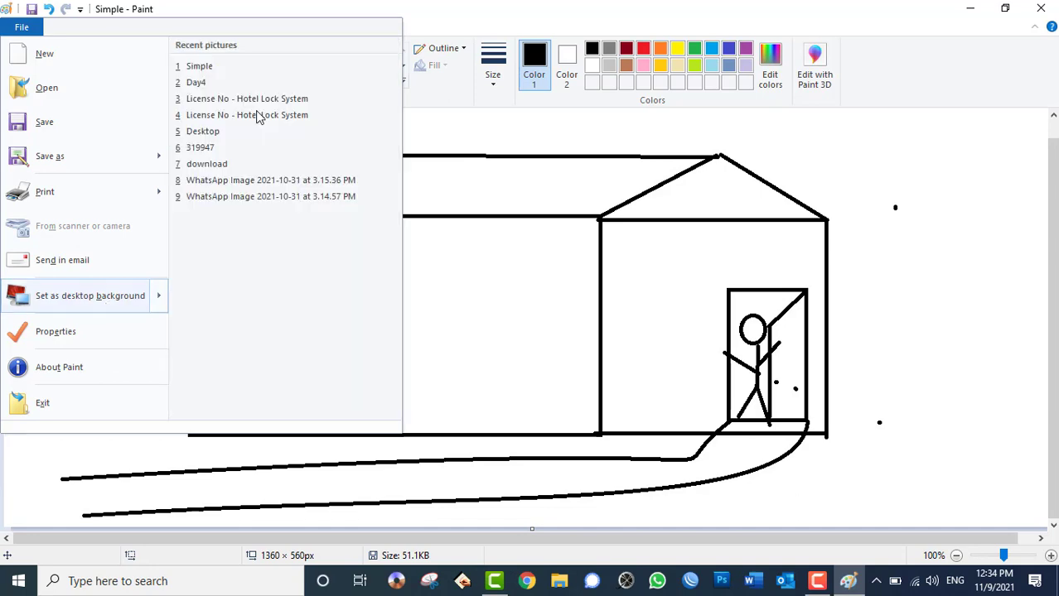
{"action": "left_click", "coordinate": [854, 584]}
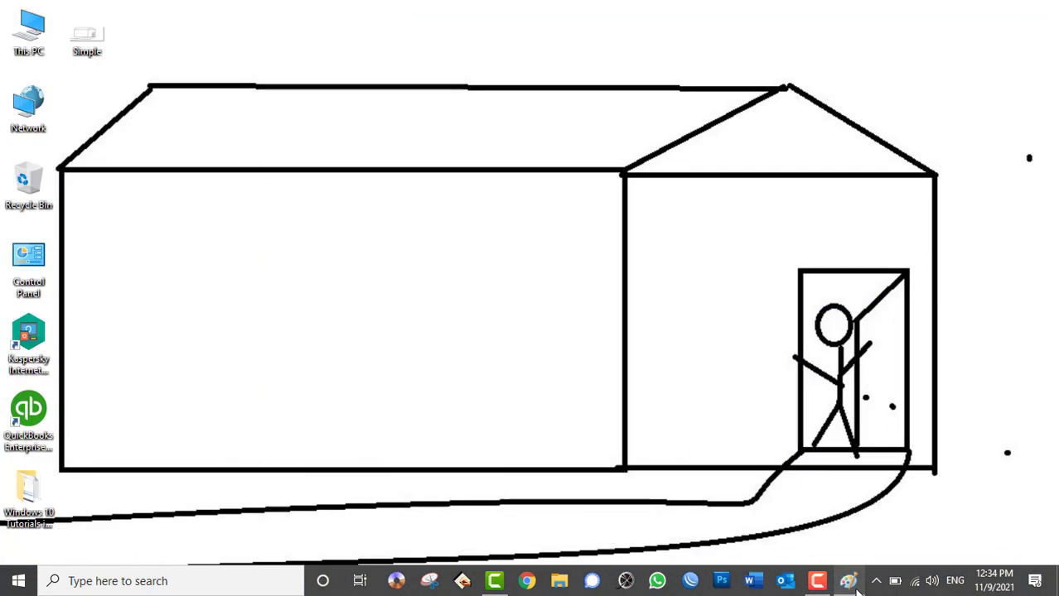
{"action": "right_click", "coordinate": [673, 90]}
{"action": "left_click", "coordinate": [708, 136]}
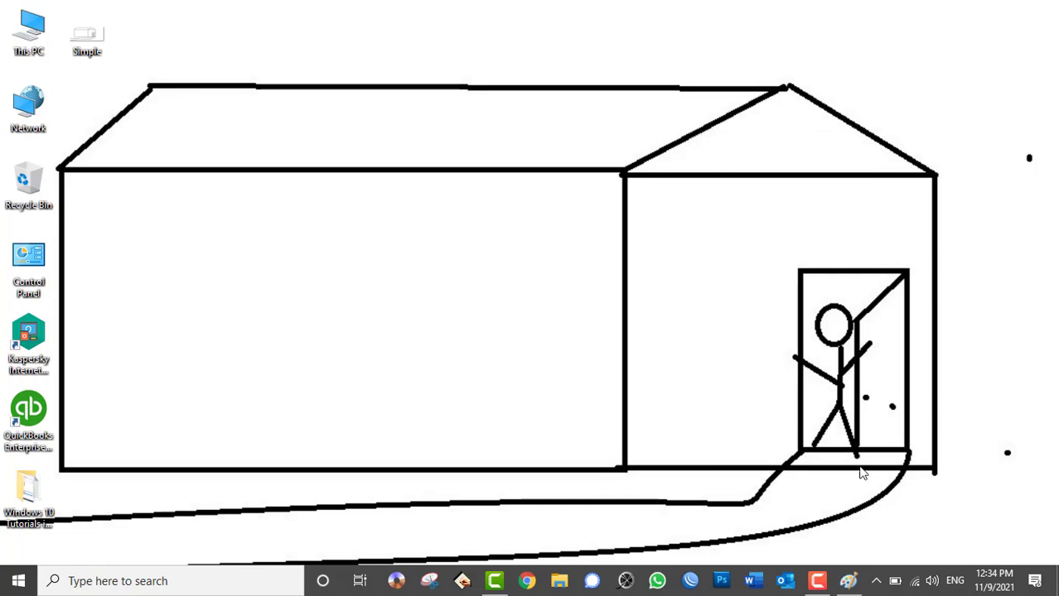
{"action": "left_click", "coordinate": [861, 578]}
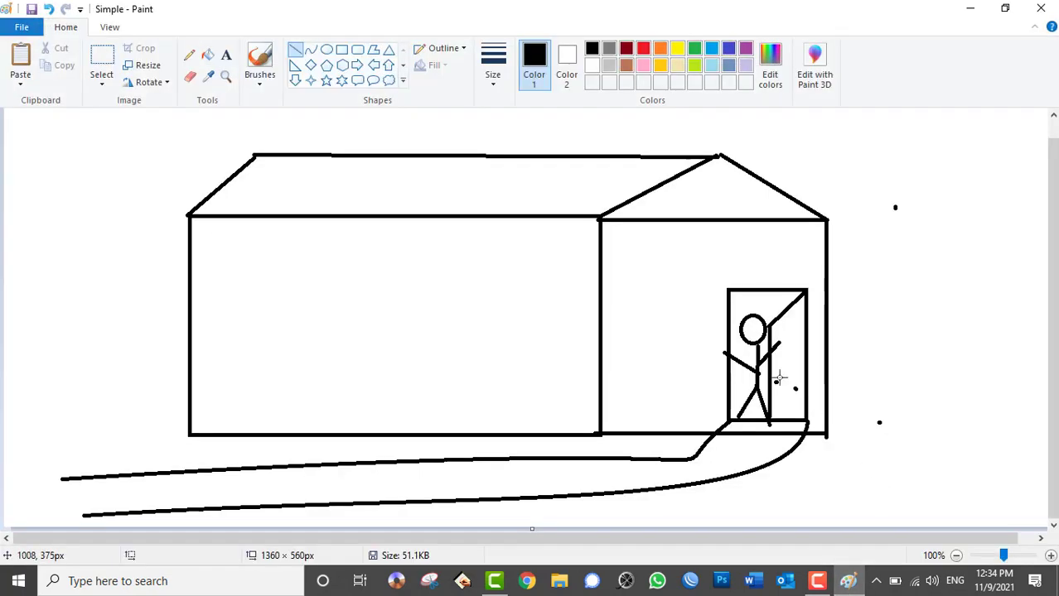
Step: Resize the picture by pixels to 600 wide with aspect ratio kept
{"action": "left_click", "coordinate": [142, 67]}
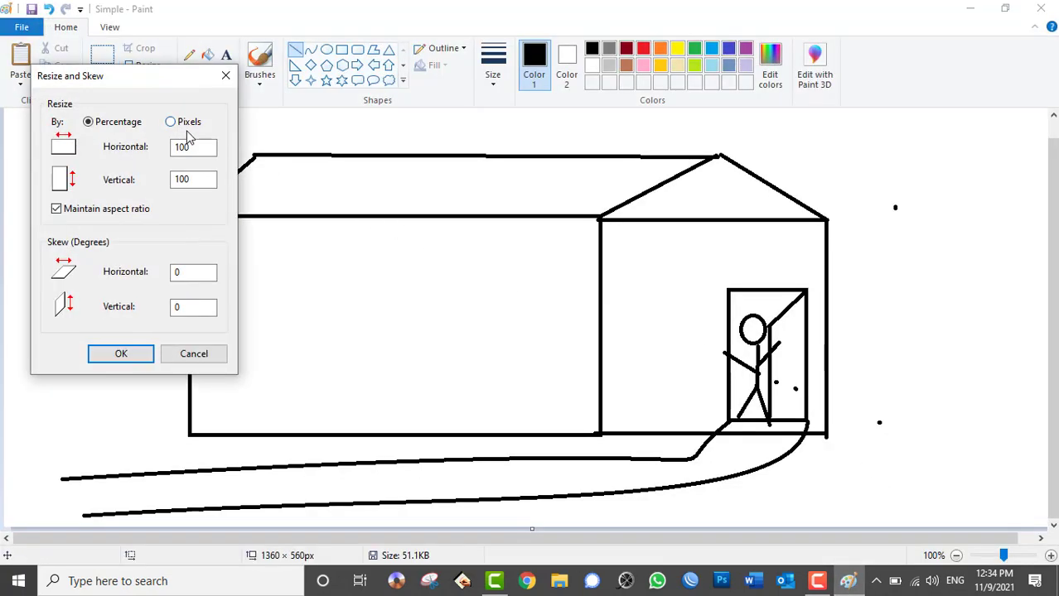
{"action": "left_click", "coordinate": [178, 122]}
{"action": "left_click_drag", "start_coordinate": [203, 147], "coordinate": [78, 163]}
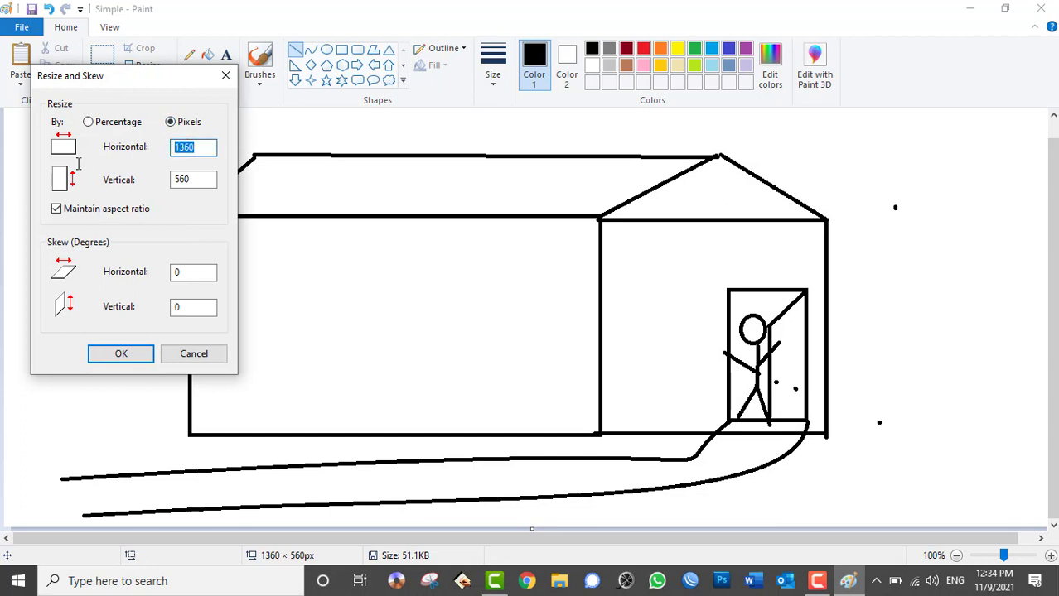
{"action": "type", "text": "60"}
{"action": "key", "text": "Return"}
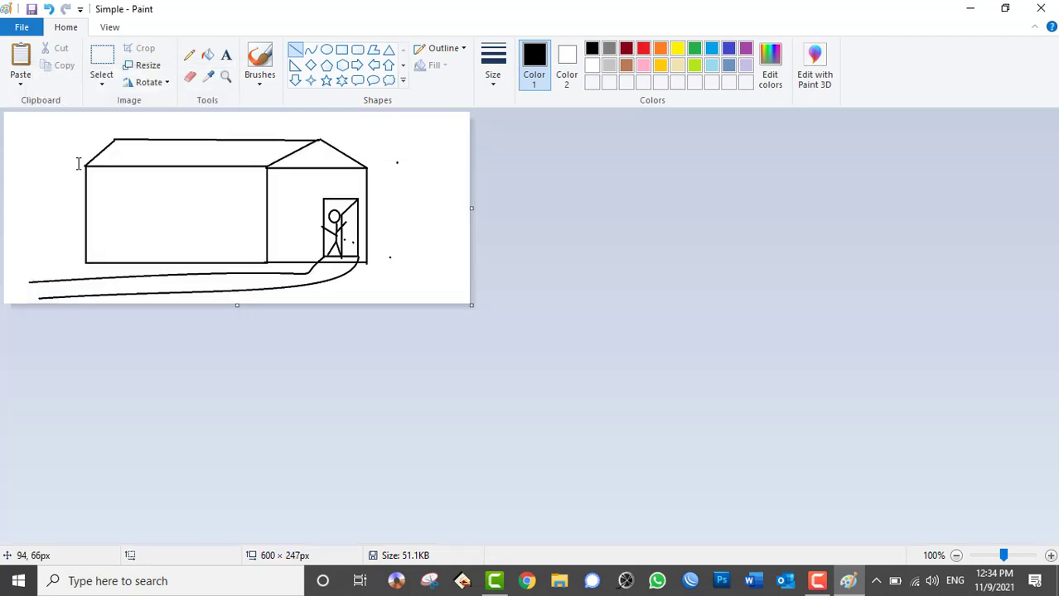
{"action": "left_click", "coordinate": [22, 26]}
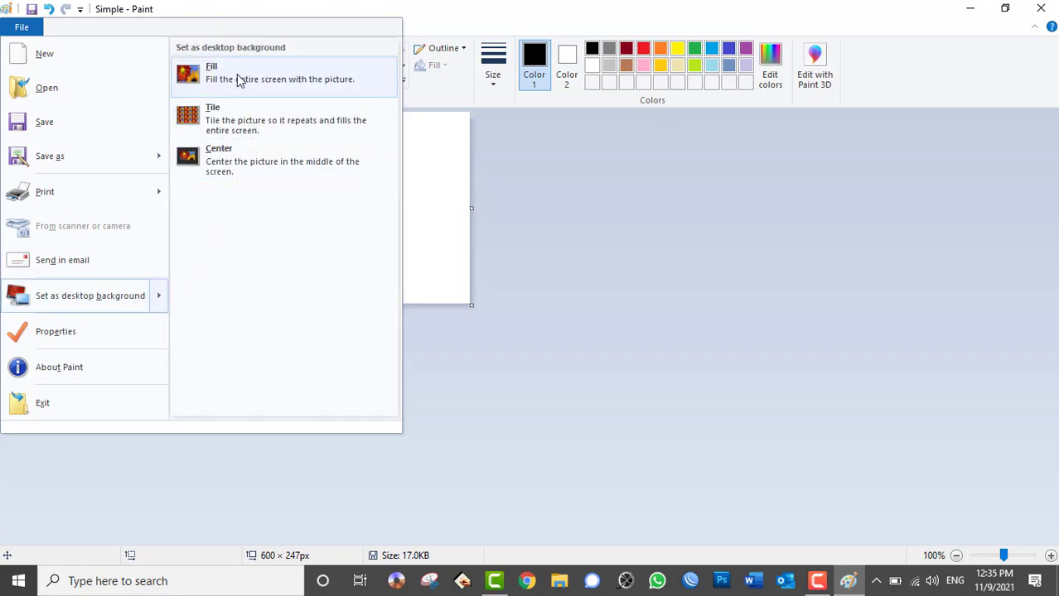
Step: Set the resized picture as a Fill wallpaper and preview the desktop
{"action": "left_click", "coordinate": [239, 78]}
{"action": "left_click", "coordinate": [849, 582]}
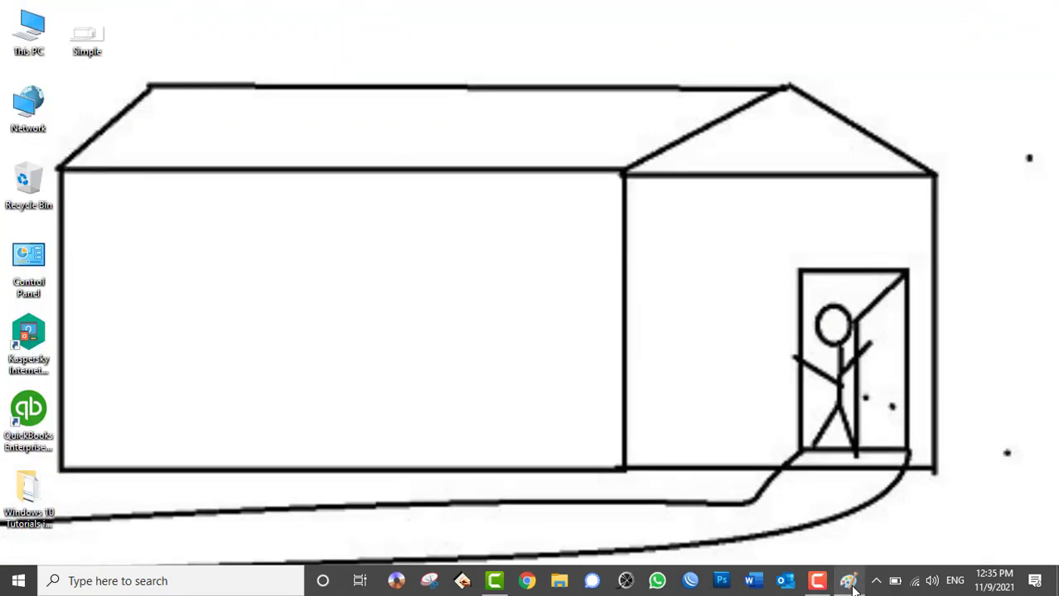
{"action": "left_click", "coordinate": [849, 582]}
Step: Switch the wallpaper to Tile and preview the tiled desktop
{"action": "left_click", "coordinate": [22, 27]}
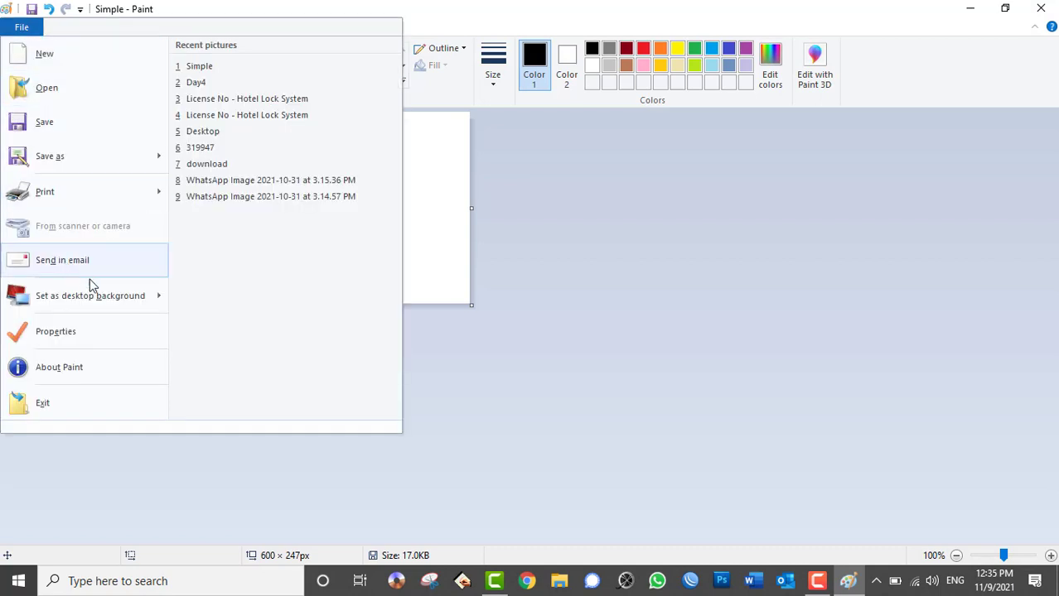
{"action": "mouse_move", "coordinate": [90, 296]}
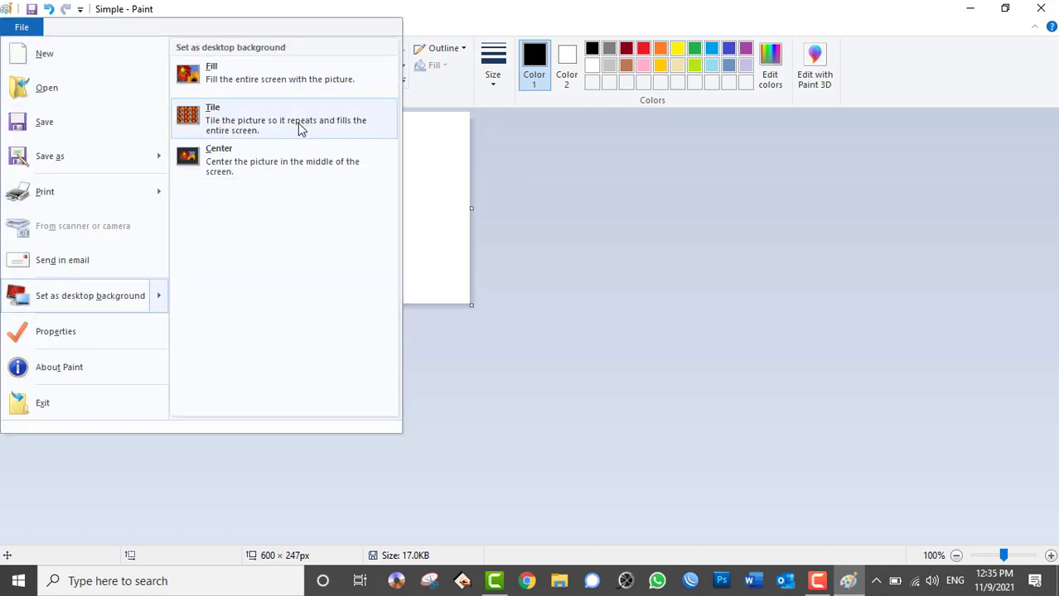
{"action": "left_click", "coordinate": [300, 129]}
{"action": "left_click", "coordinate": [850, 583]}
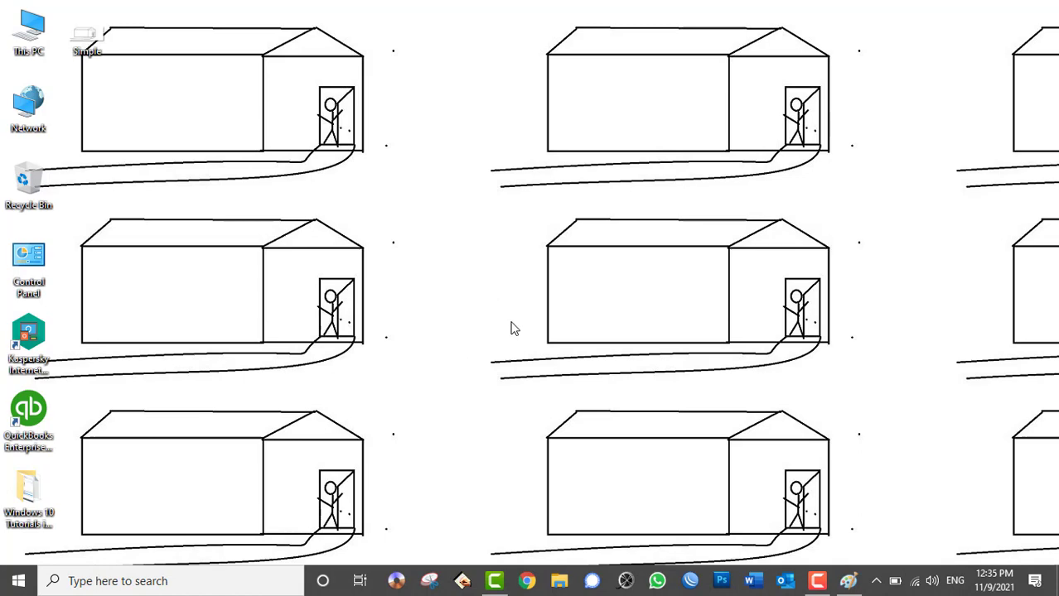
{"action": "left_click", "coordinate": [848, 582]}
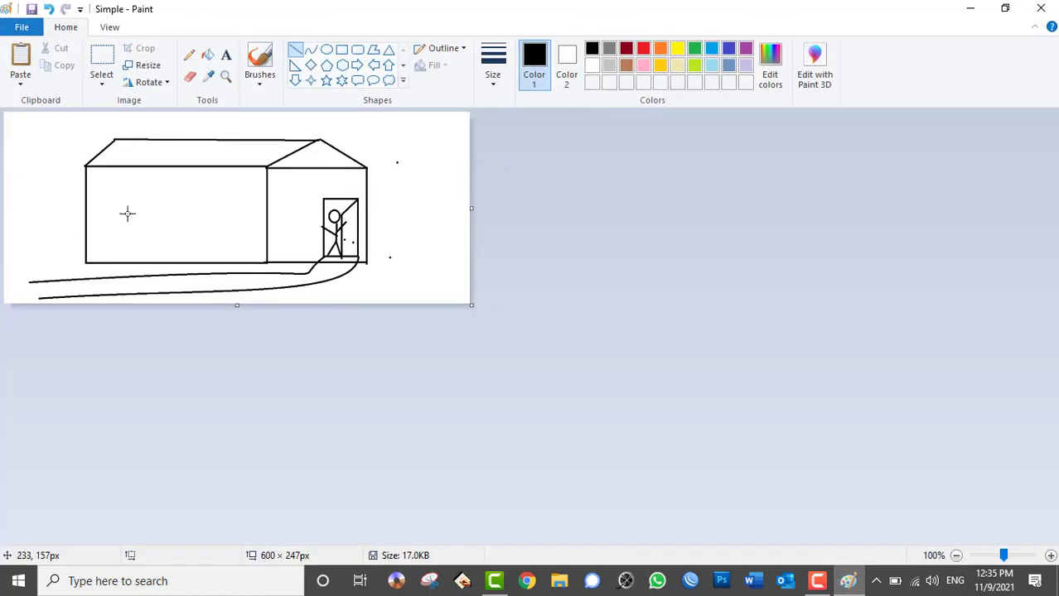
Step: Switch the wallpaper to Center and preview the centred desktop
{"action": "left_click", "coordinate": [39, 29]}
{"action": "mouse_move", "coordinate": [90, 296]}
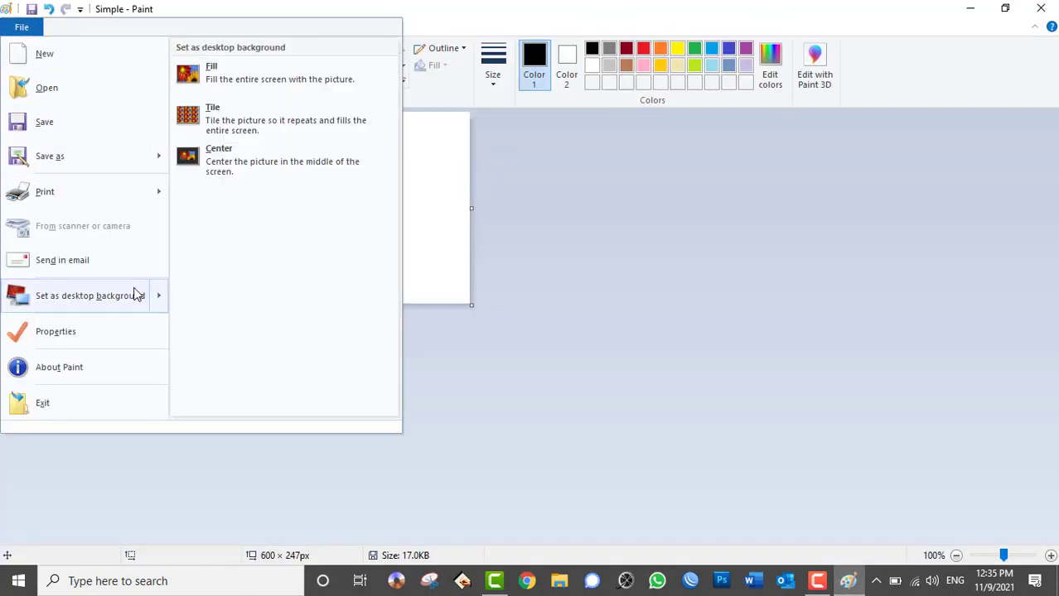
{"action": "left_click", "coordinate": [302, 168]}
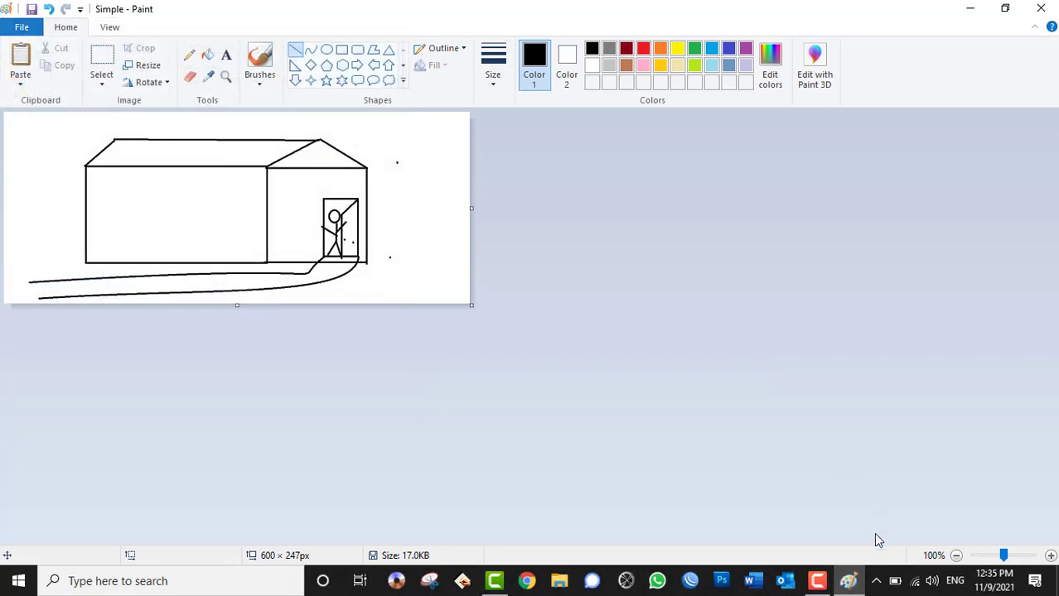
{"action": "left_click", "coordinate": [848, 582]}
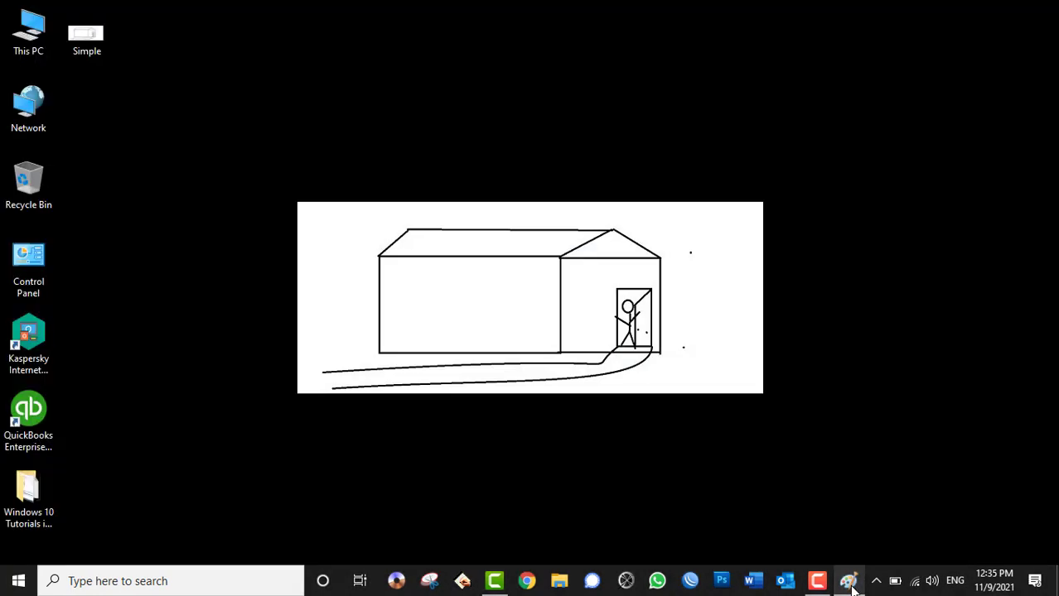
{"action": "left_click", "coordinate": [850, 582]}
Step: Set the wallpaper back to Fill and confirm it on the desktop
{"action": "left_click", "coordinate": [25, 29]}
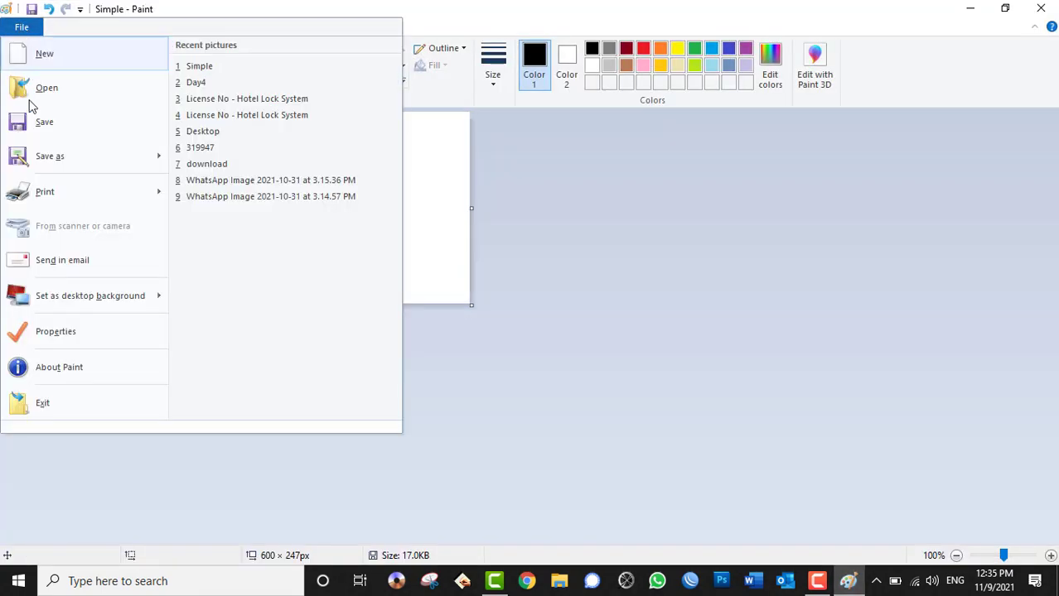
{"action": "mouse_move", "coordinate": [89, 296]}
{"action": "left_click", "coordinate": [232, 79]}
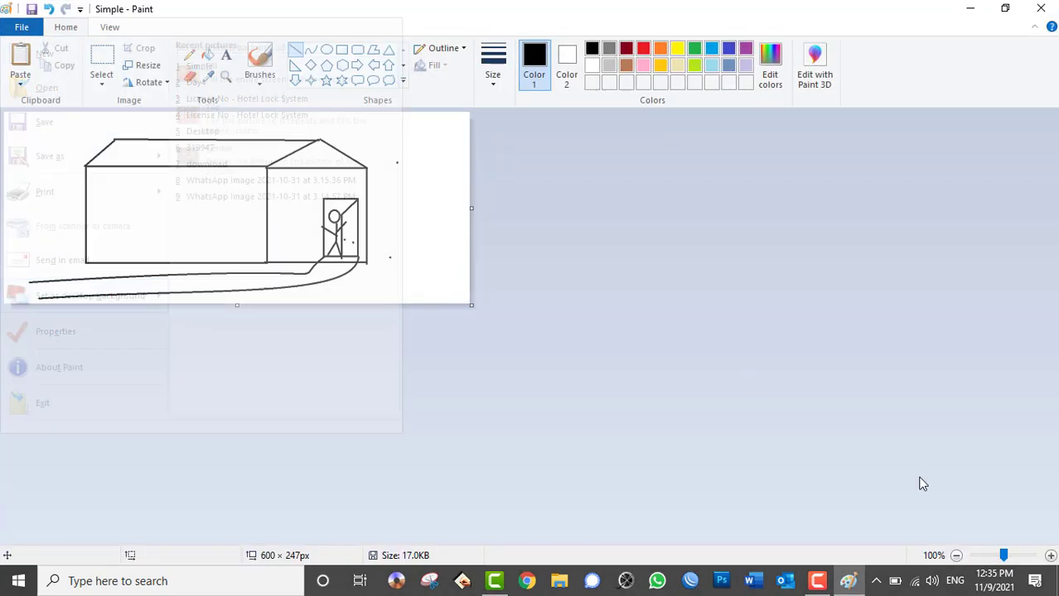
{"action": "left_click", "coordinate": [848, 583]}
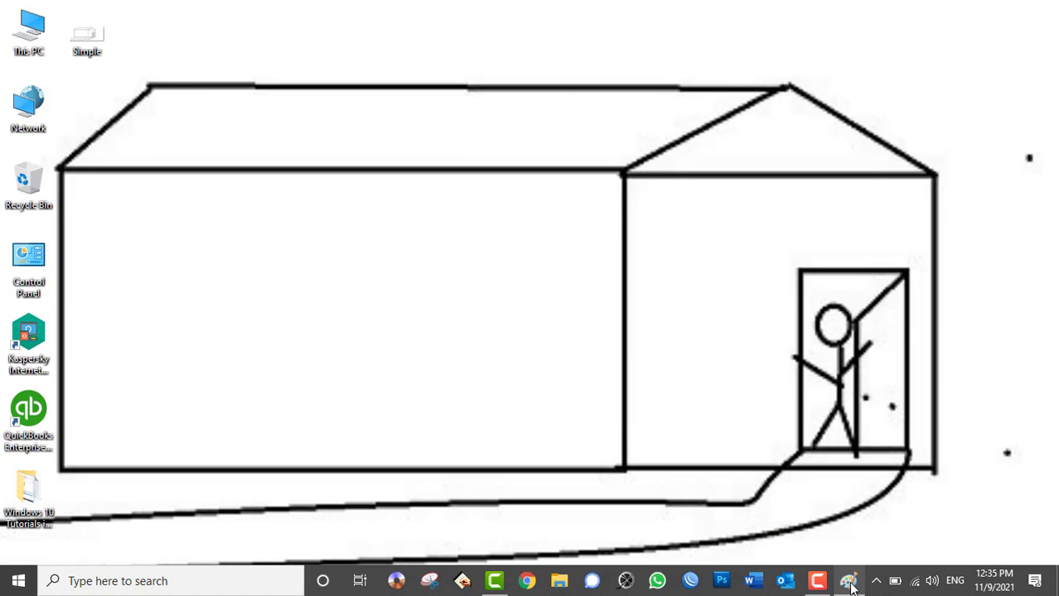
{"action": "left_click", "coordinate": [848, 582]}
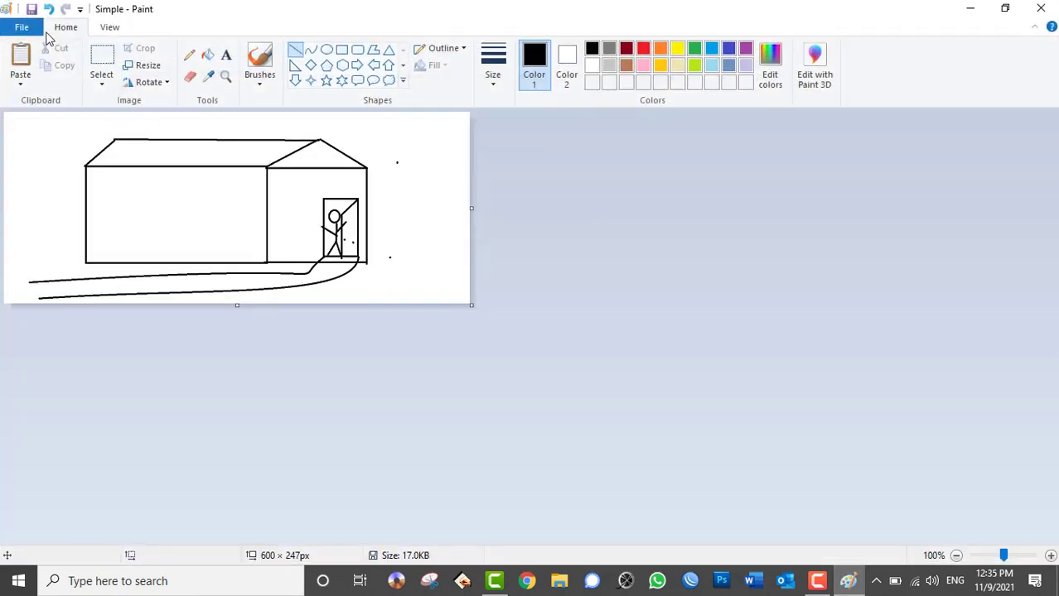
{"action": "left_click", "coordinate": [25, 28]}
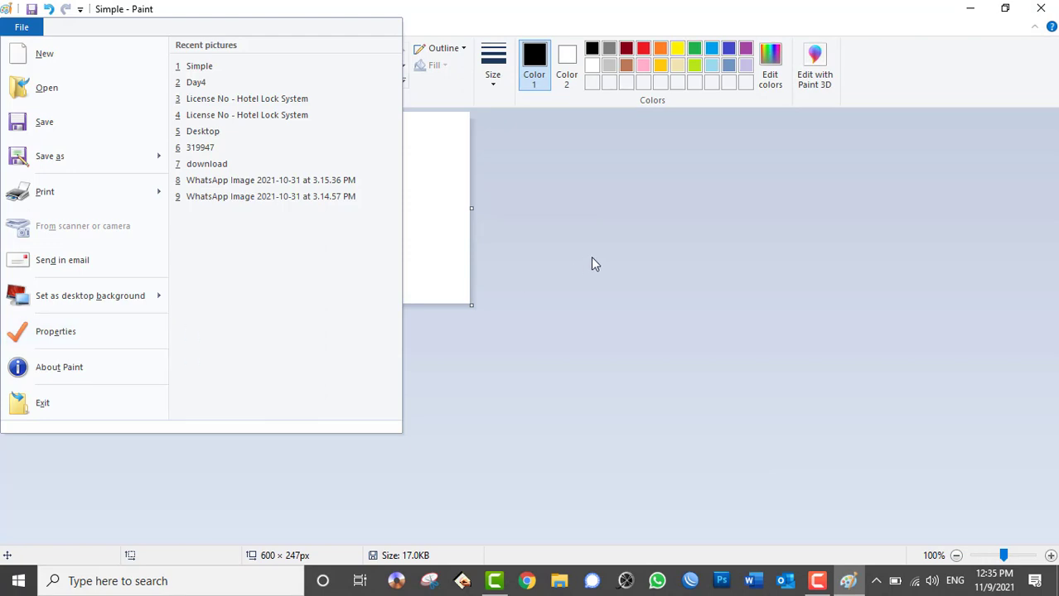
Step: Move Image Properties aside, check 600 × 247 px at 96 DPI, and cancel
{"action": "key", "text": "Escape"}
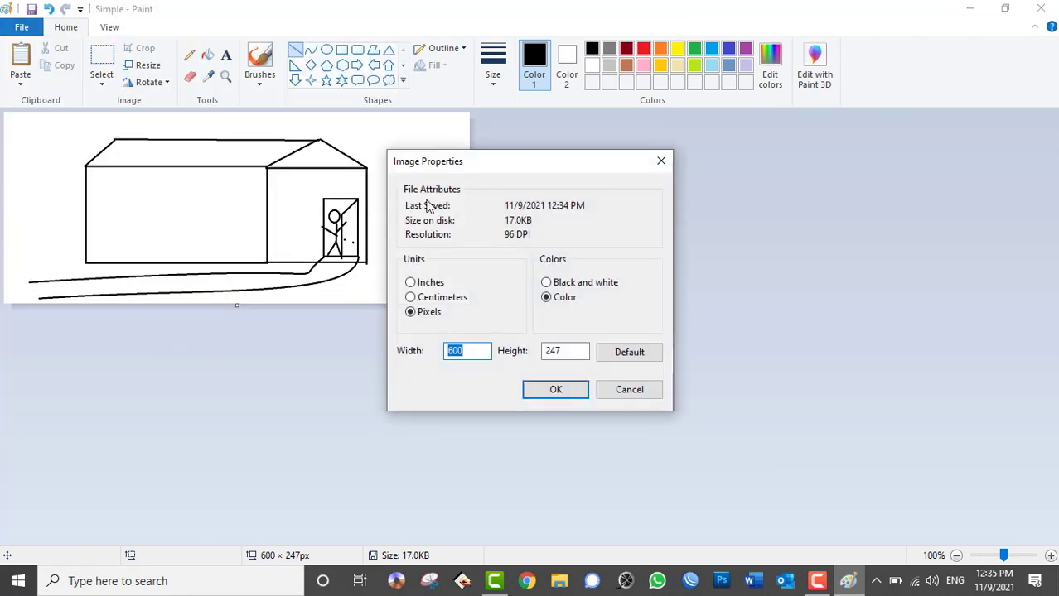
{"action": "left_click_drag", "start_coordinate": [474, 174], "coordinate": [598, 154]}
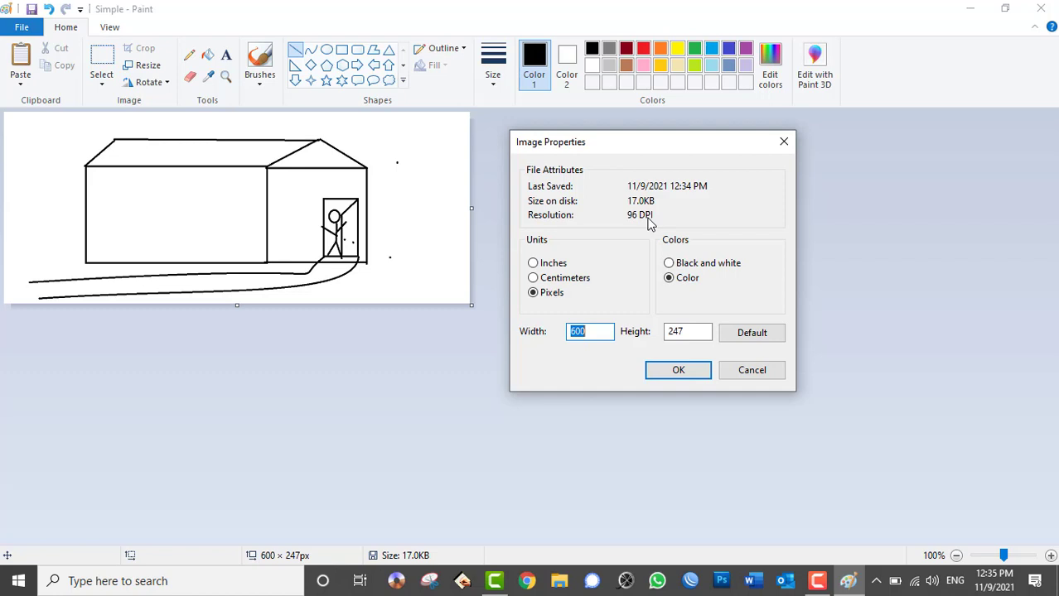
{"action": "left_click", "coordinate": [772, 375]}
{"action": "scroll", "coordinate": [228, 254], "scroll_direction": "up", "scroll_amount": 5}
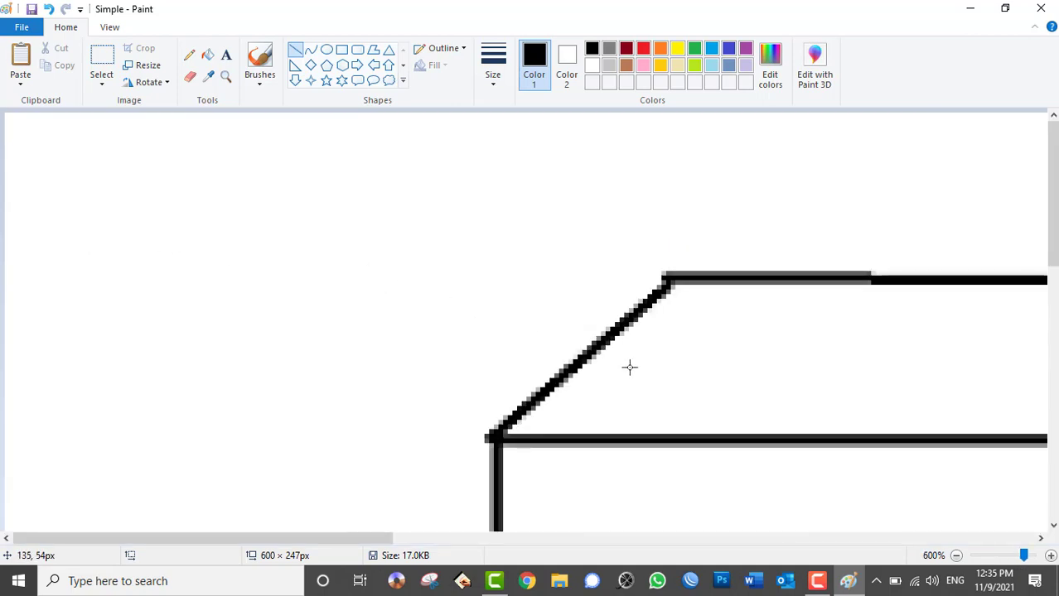
{"action": "scroll", "coordinate": [628, 366], "scroll_direction": "up", "scroll_amount": 1}
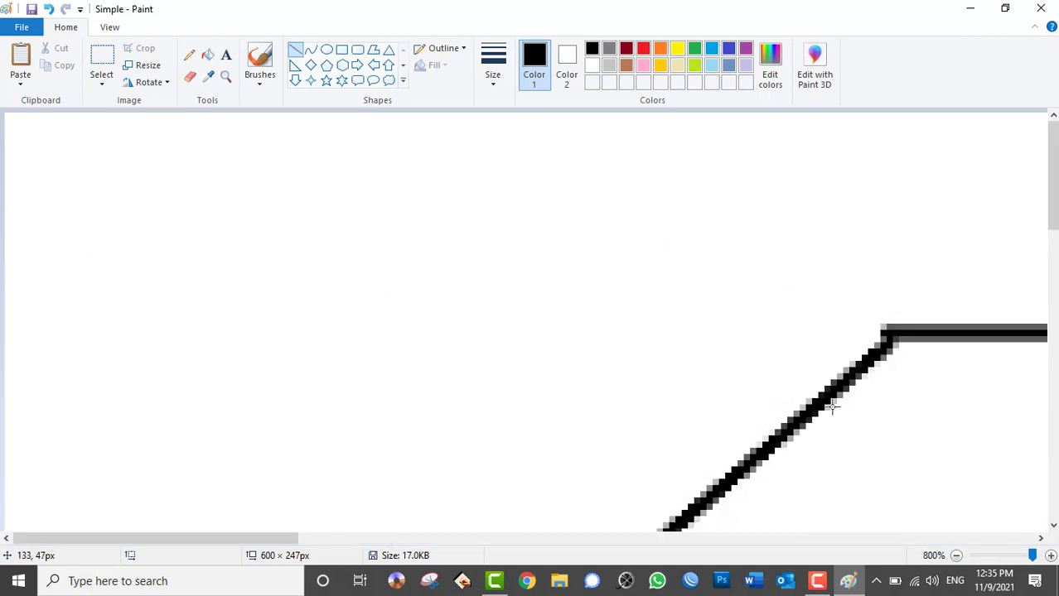
{"action": "scroll", "coordinate": [832, 407], "scroll_direction": "down", "scroll_amount": 1}
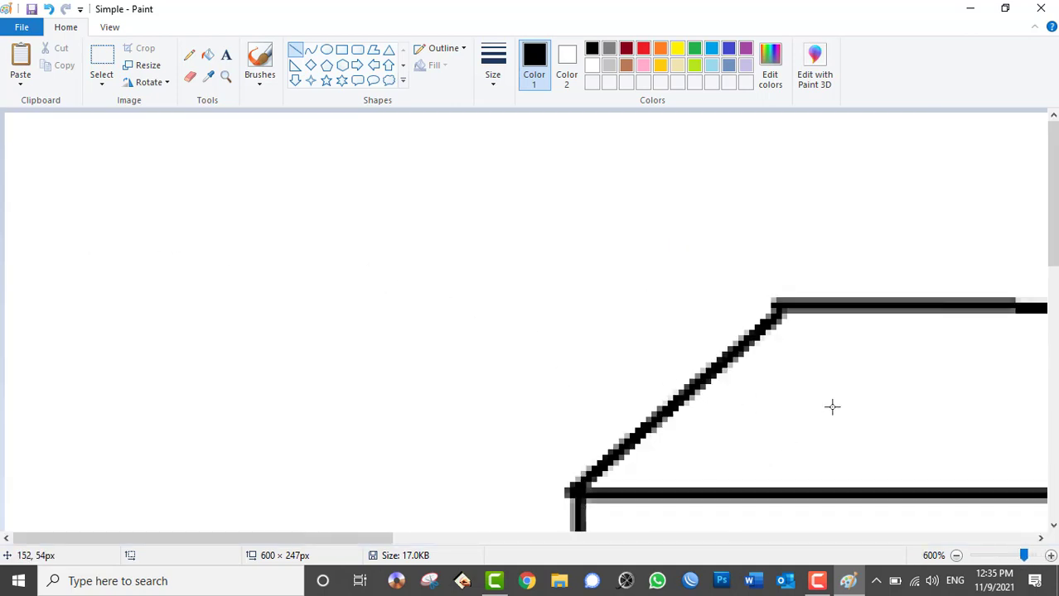
{"action": "scroll", "coordinate": [832, 406], "scroll_direction": "down", "scroll_amount": 1}
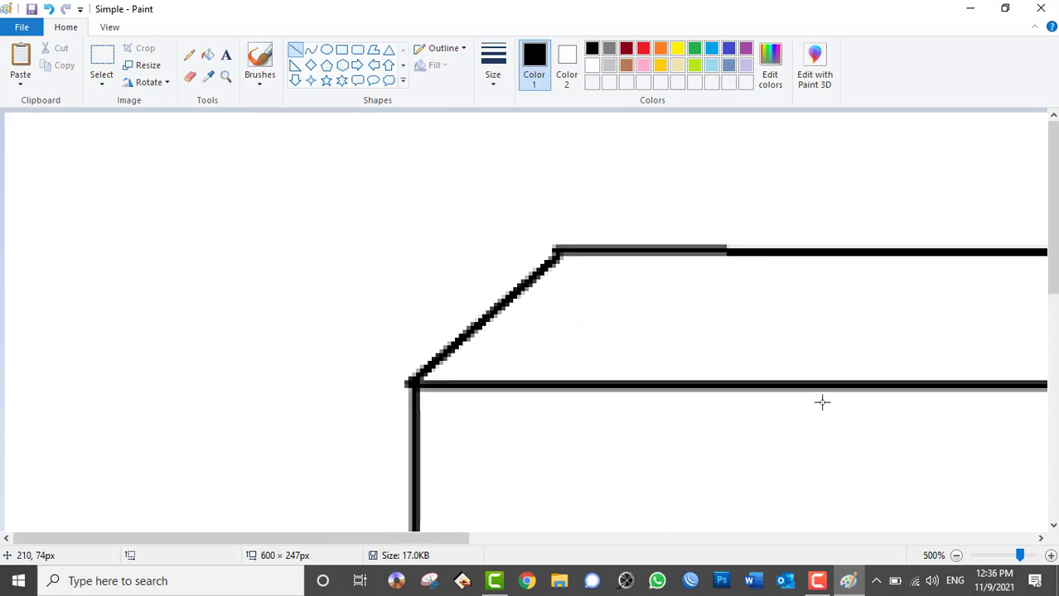
{"action": "scroll", "coordinate": [822, 402], "scroll_direction": "down", "scroll_amount": 4}
{"action": "scroll", "coordinate": [822, 402], "scroll_direction": "down", "scroll_amount": 2}
{"action": "scroll", "coordinate": [823, 403], "scroll_direction": "up", "scroll_amount": 2}
{"action": "scroll", "coordinate": [824, 397], "scroll_direction": "up", "scroll_amount": 2}
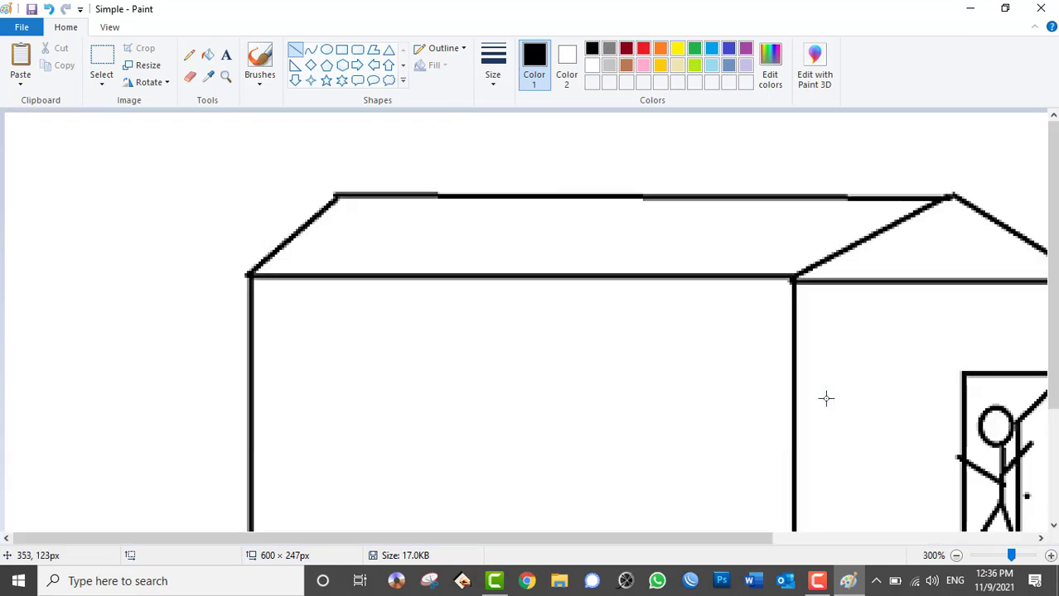
{"action": "scroll", "coordinate": [571, 312], "scroll_direction": "down", "scroll_amount": 1}
{"action": "scroll", "coordinate": [572, 312], "scroll_direction": "down", "scroll_amount": 1}
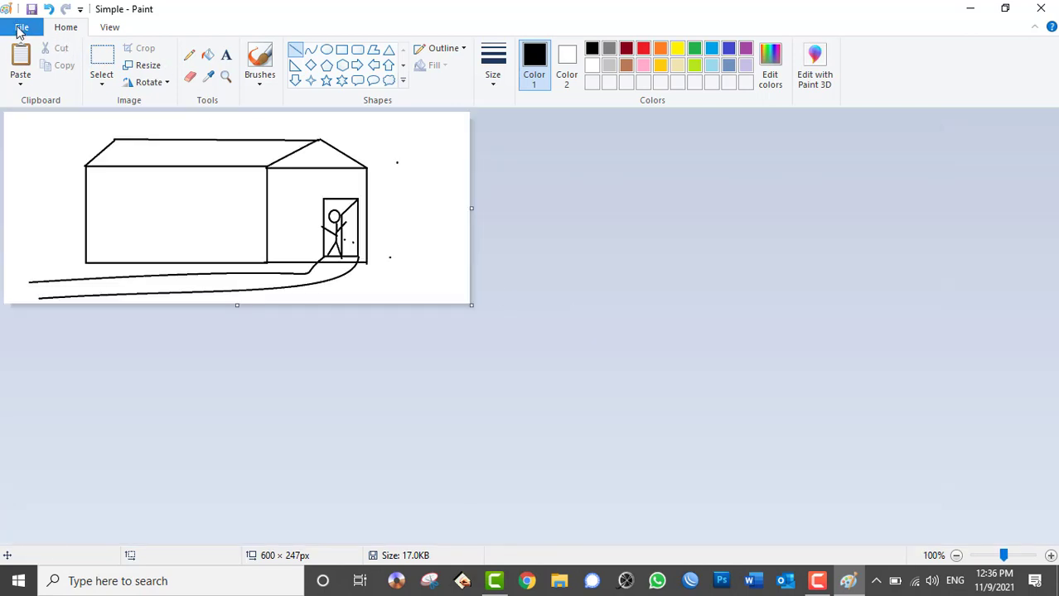
{"action": "left_click", "coordinate": [20, 29]}
{"action": "mouse_move", "coordinate": [90, 296]}
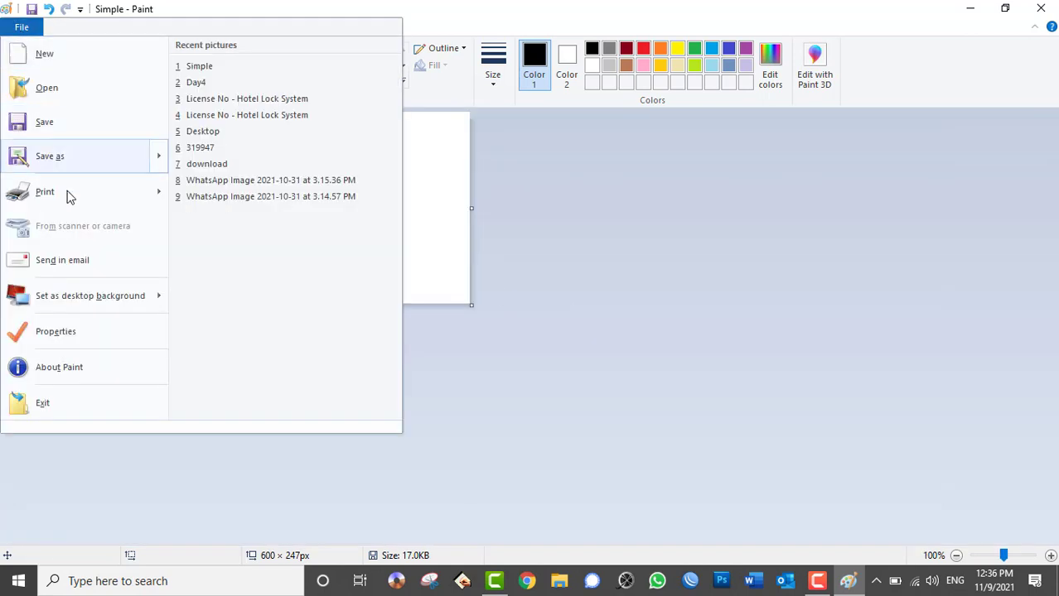
{"action": "left_click", "coordinate": [90, 333]}
{"action": "mouse_move", "coordinate": [468, 168]}
{"action": "left_mouse_down"}
{"action": "mouse_move", "coordinate": [695, 163]}
{"action": "mouse_move", "coordinate": [630, 176]}
{"action": "mouse_move", "coordinate": [584, 217]}
{"action": "left_mouse_up"}
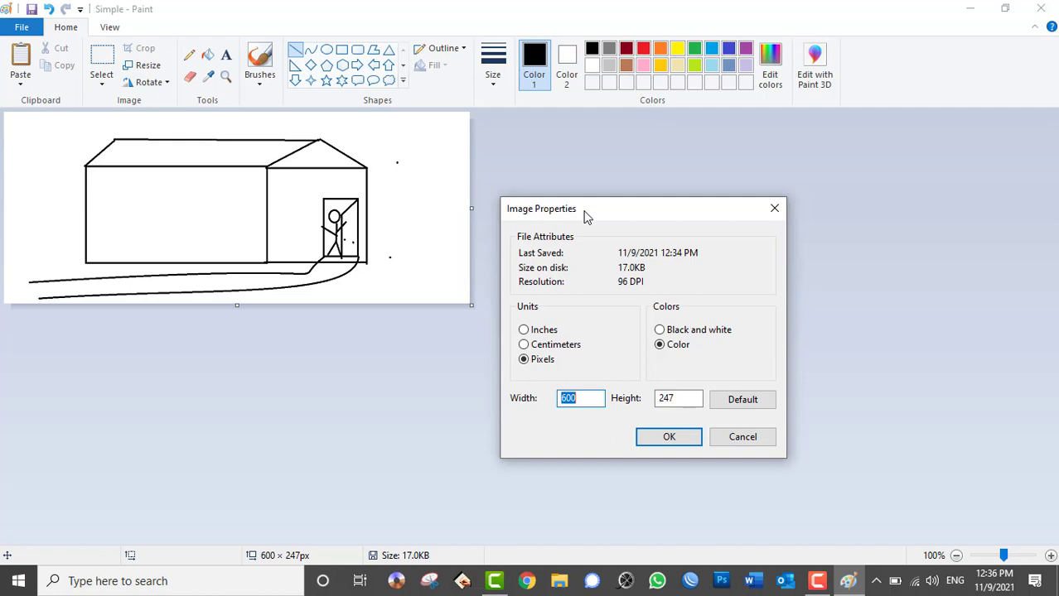
{"action": "left_click", "coordinate": [543, 346]}
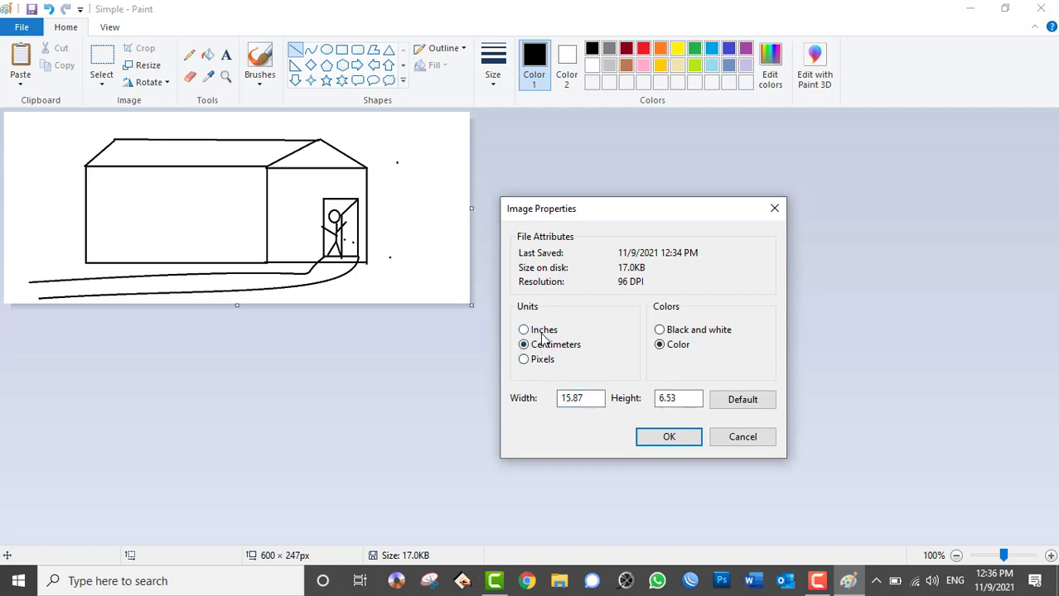
{"action": "left_click", "coordinate": [543, 331]}
{"action": "left_click", "coordinate": [544, 350]}
{"action": "left_click", "coordinate": [771, 441]}
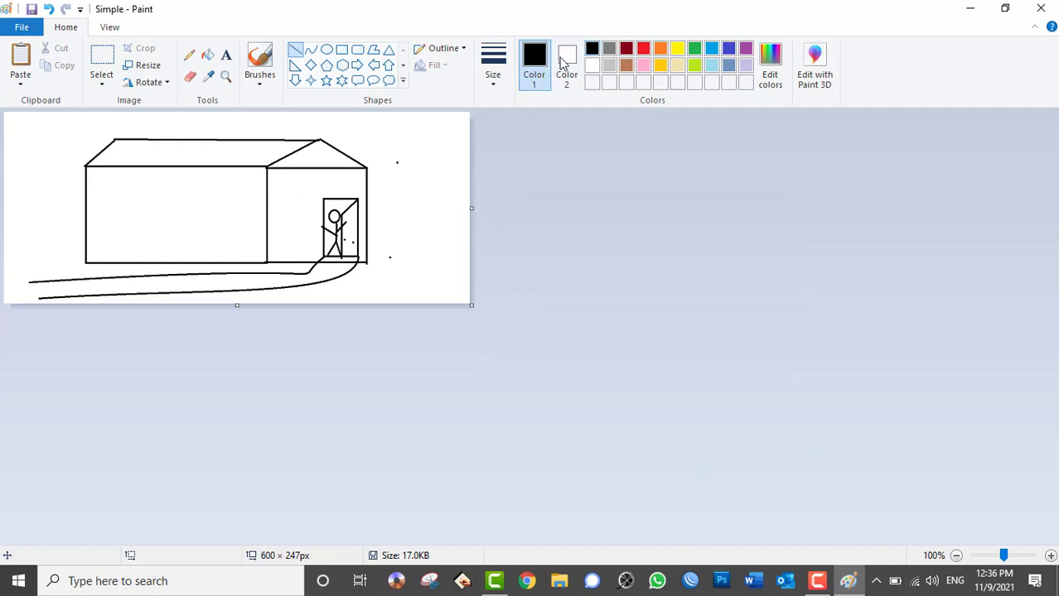
Step: Fill the house's right gable green, left roof red and front wall blue
{"action": "left_click", "coordinate": [207, 54]}
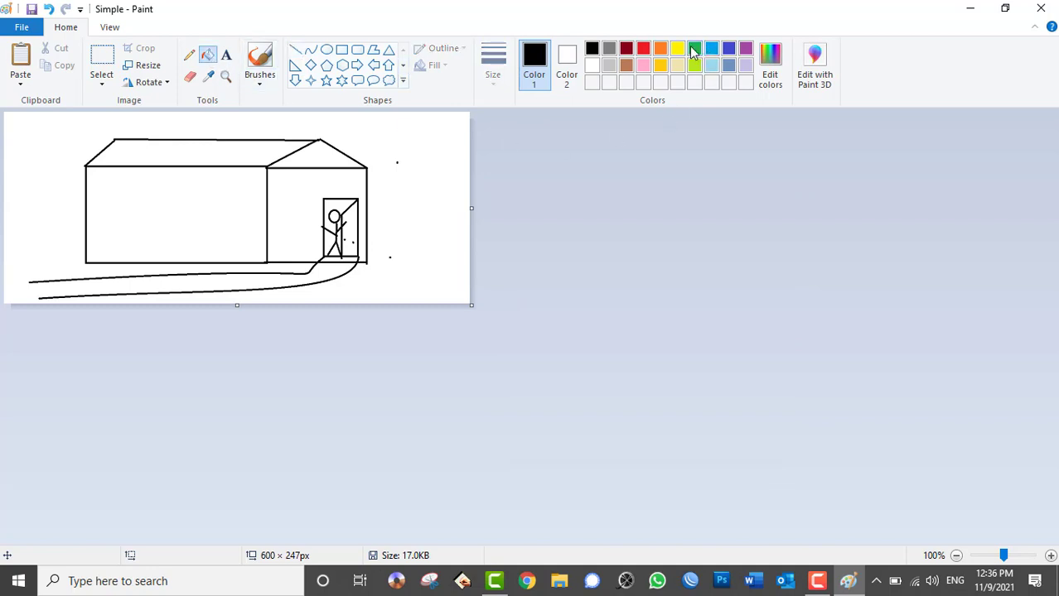
{"action": "left_click", "coordinate": [694, 50]}
{"action": "left_click", "coordinate": [300, 157]}
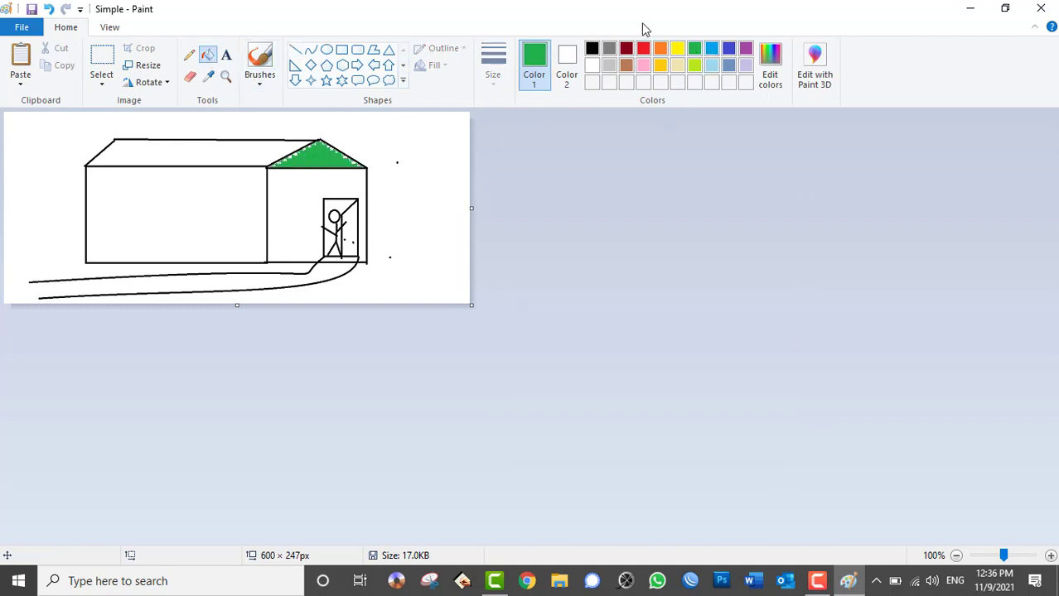
{"action": "left_click", "coordinate": [643, 48]}
{"action": "left_click", "coordinate": [222, 150]}
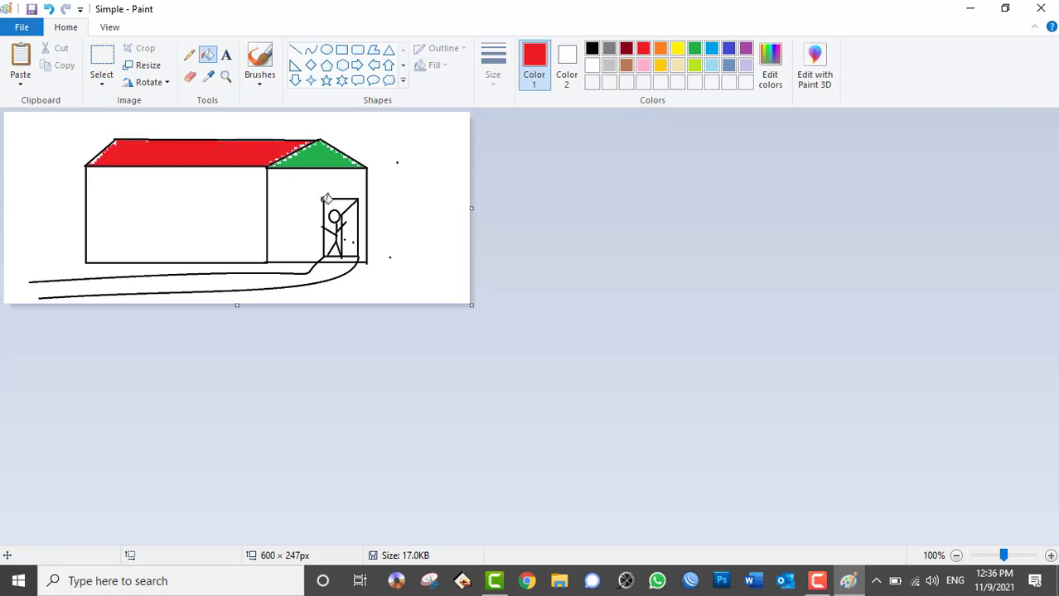
{"action": "left_click", "coordinate": [711, 49]}
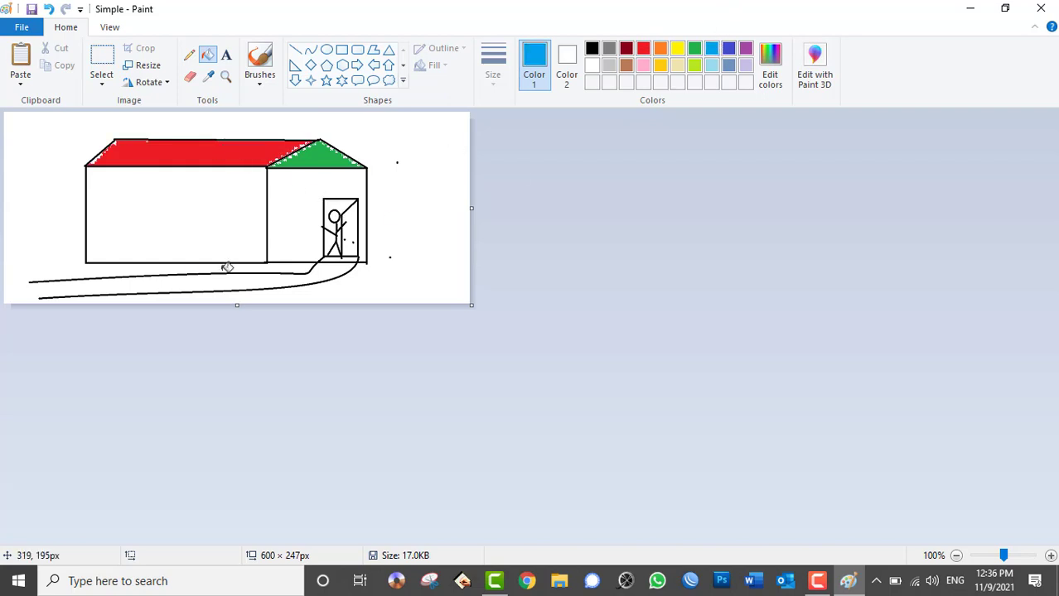
{"action": "left_click", "coordinate": [166, 219]}
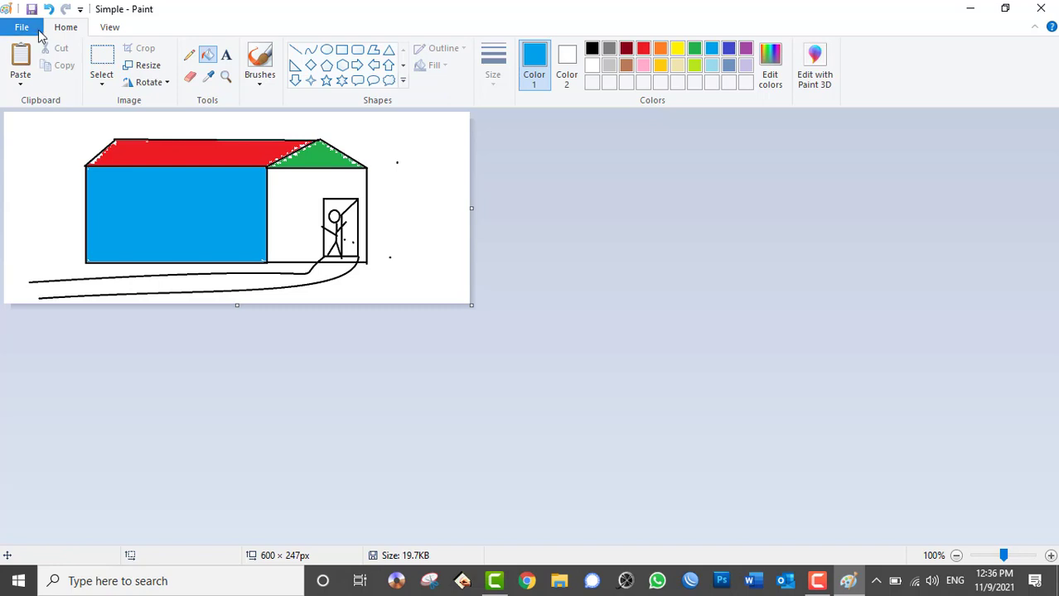
{"action": "left_click", "coordinate": [36, 31]}
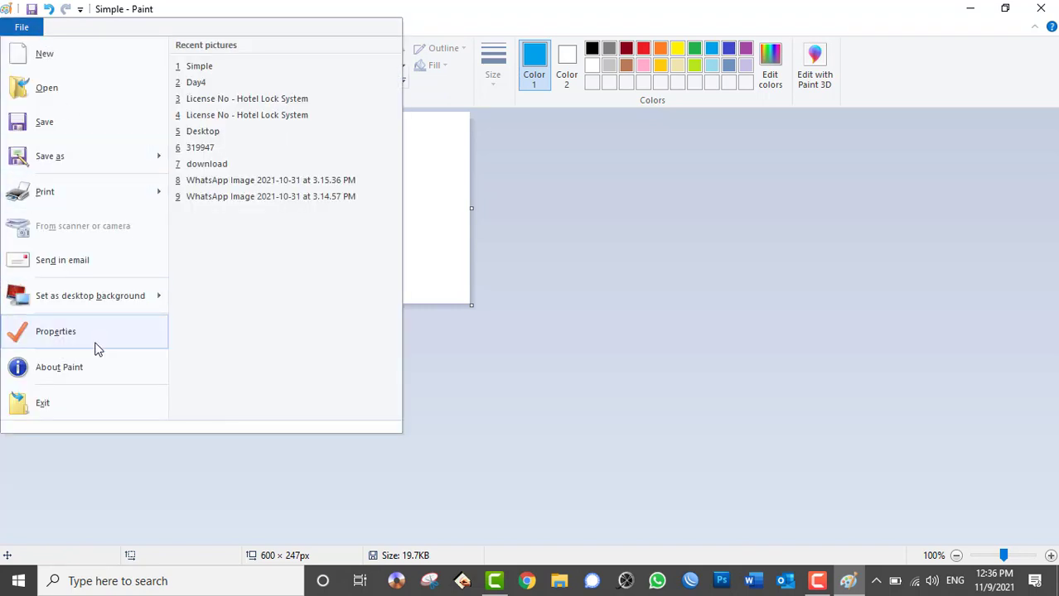
{"action": "left_click", "coordinate": [98, 339]}
{"action": "left_click_drag", "start_coordinate": [477, 166], "coordinate": [561, 118]}
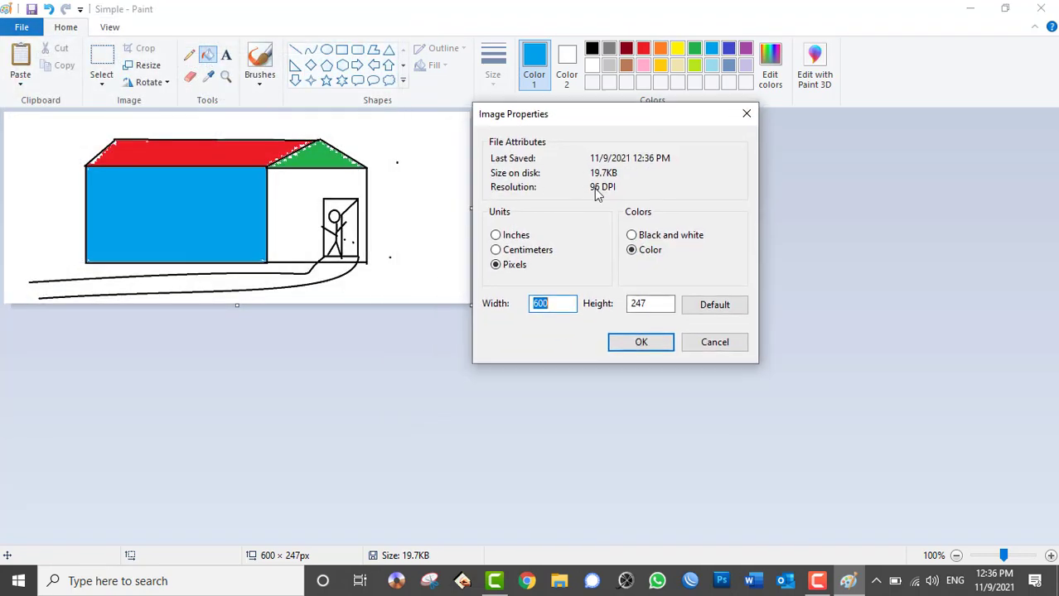
{"action": "left_click", "coordinate": [661, 236]}
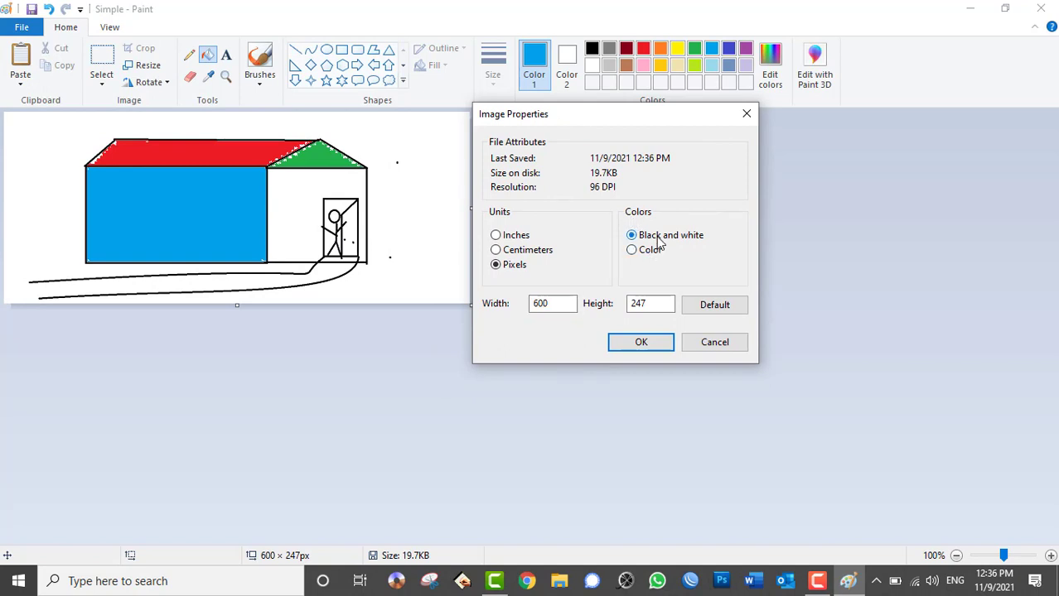
{"action": "left_click", "coordinate": [633, 348]}
{"action": "left_click", "coordinate": [578, 330]}
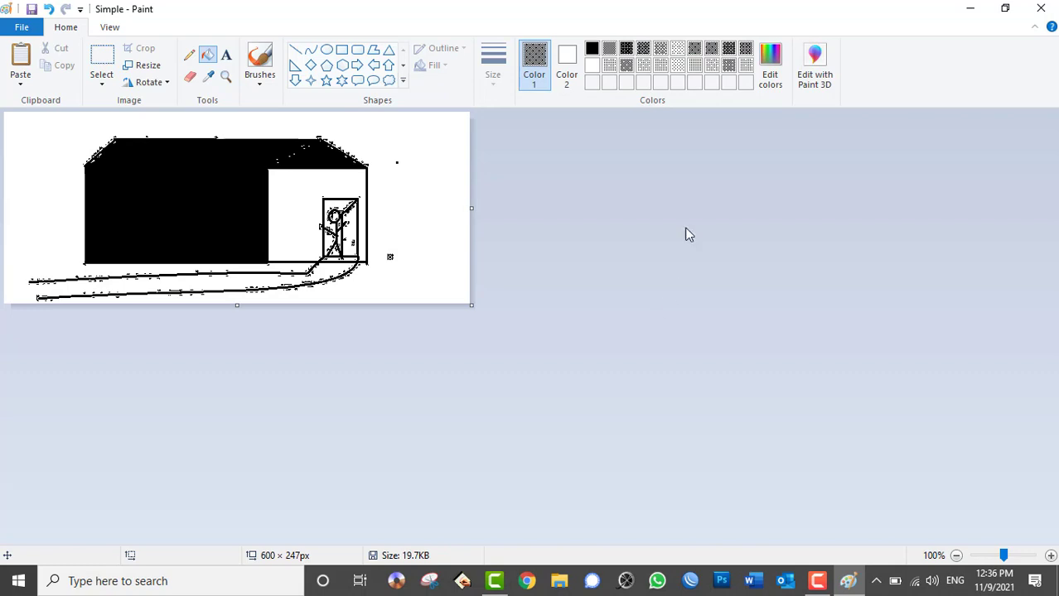
{"action": "left_click", "coordinate": [21, 27]}
{"action": "left_click", "coordinate": [52, 334]}
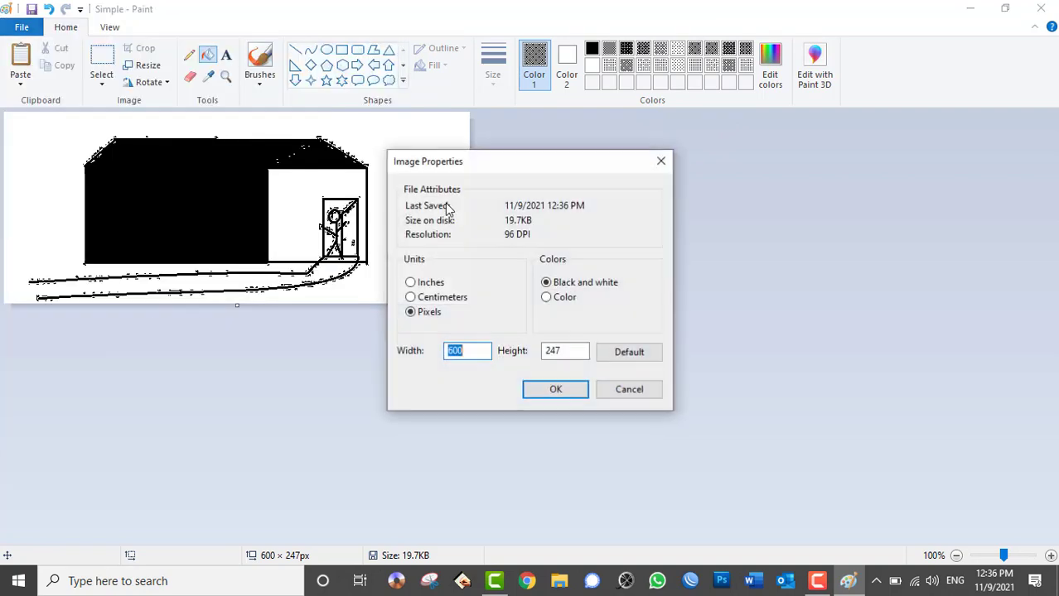
{"action": "left_click", "coordinate": [560, 299]}
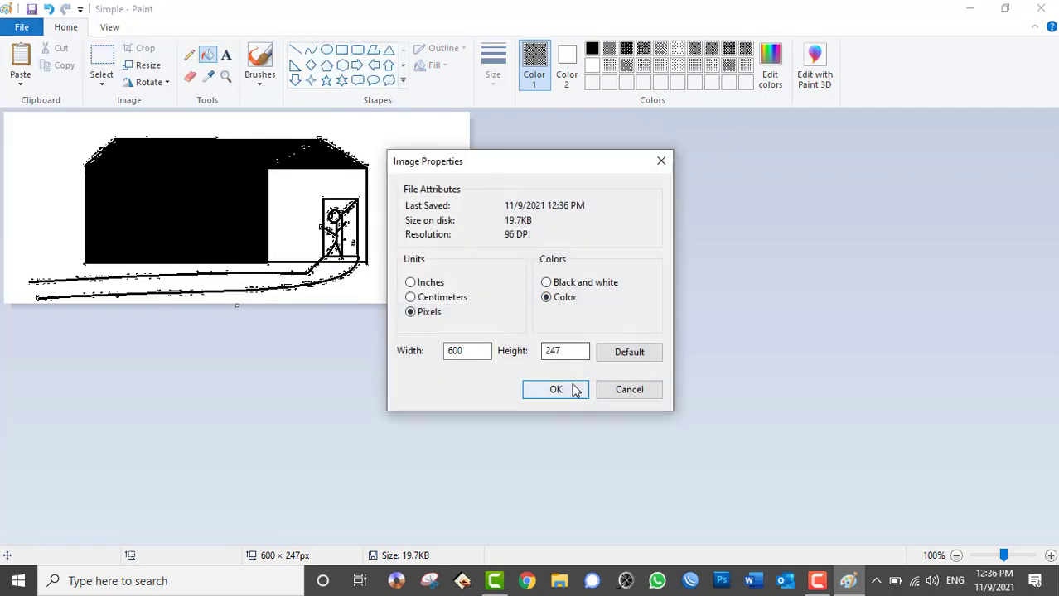
{"action": "left_click", "coordinate": [572, 387]}
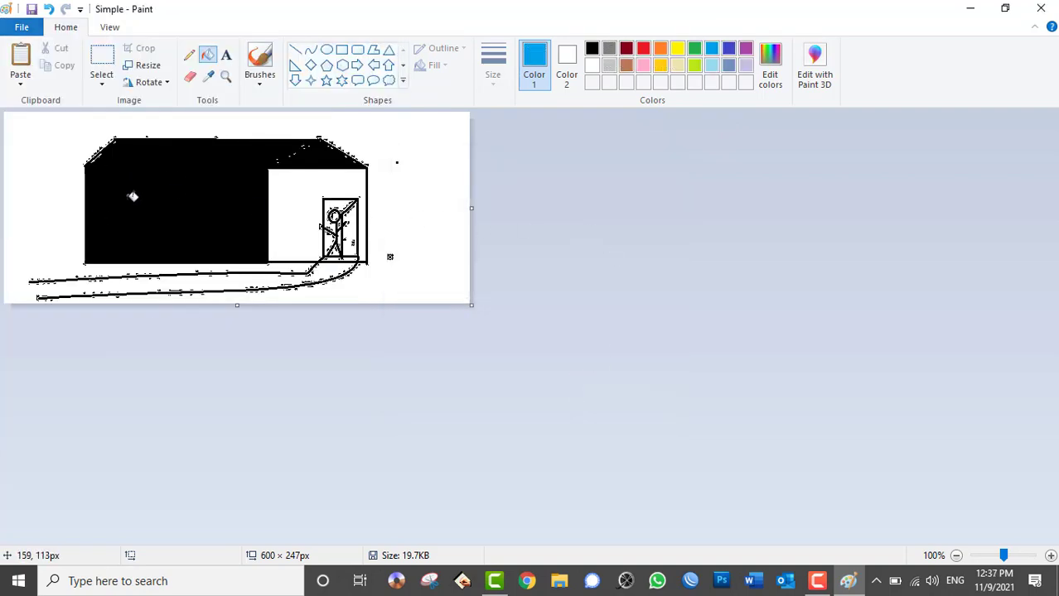
{"action": "left_click", "coordinate": [643, 49]}
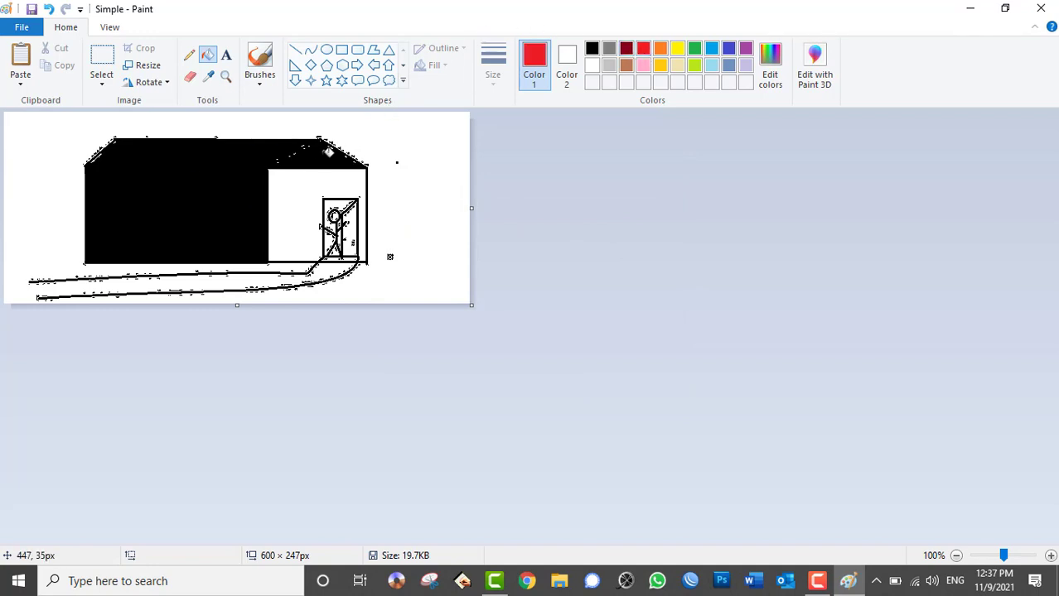
{"action": "left_click", "coordinate": [322, 155]}
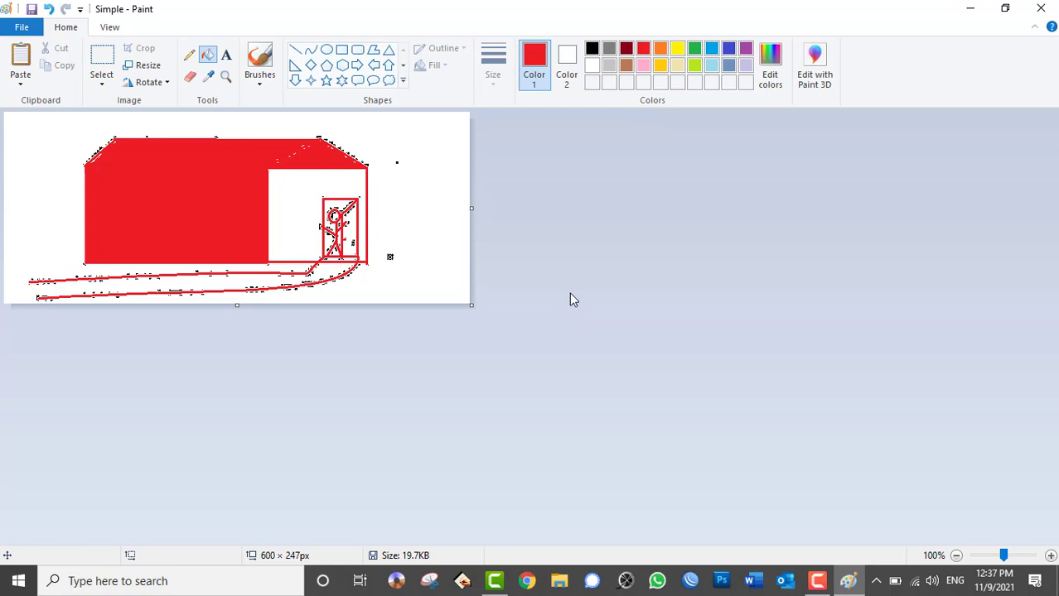
{"action": "key", "text": "ctrl+z"}
{"action": "key", "text": "ctrl+y"}
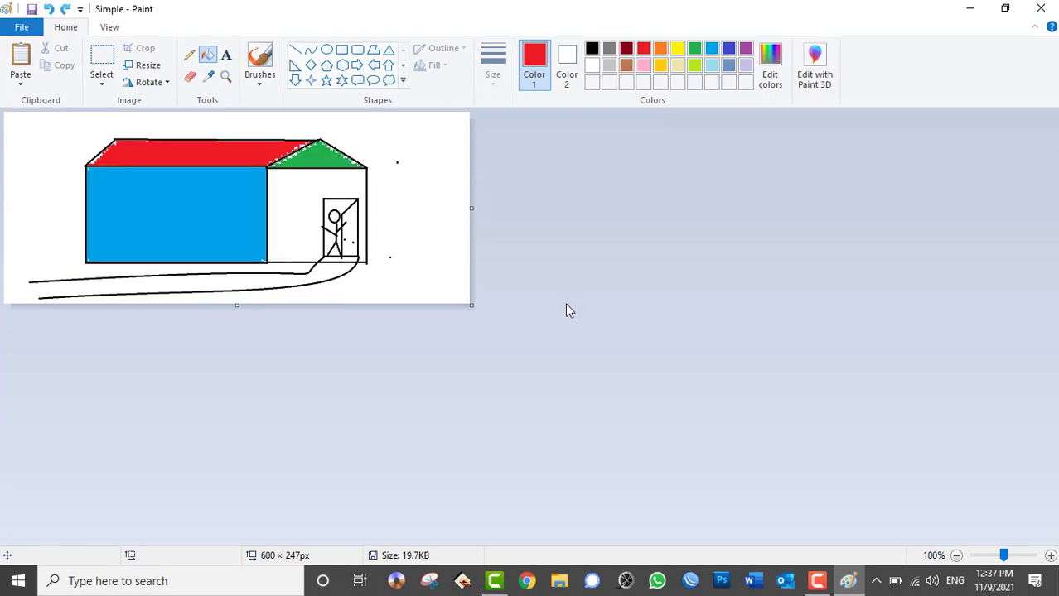
{"action": "left_click", "coordinate": [22, 27]}
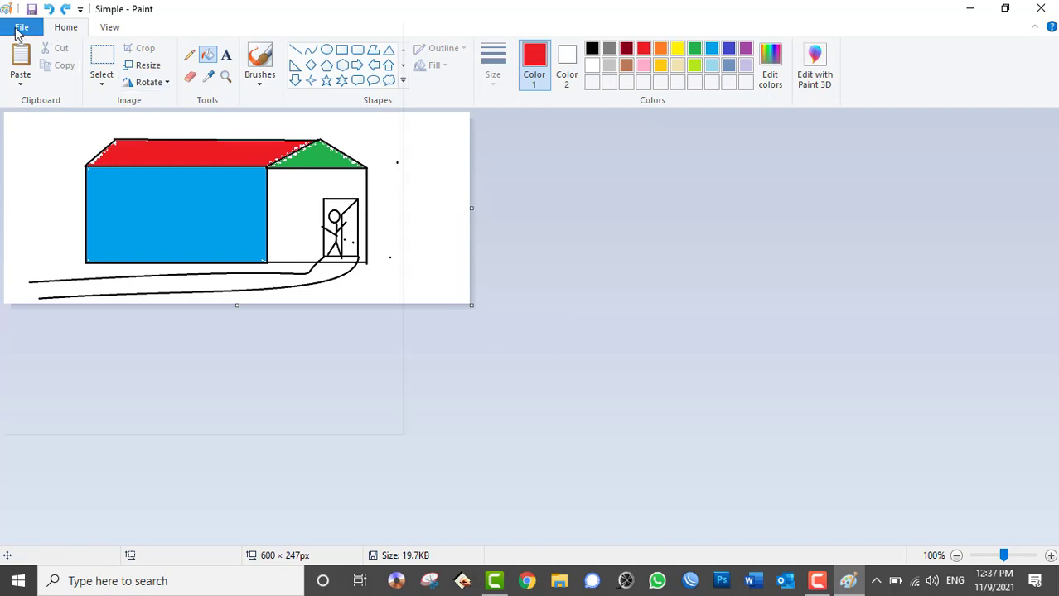
{"action": "left_click", "coordinate": [79, 332]}
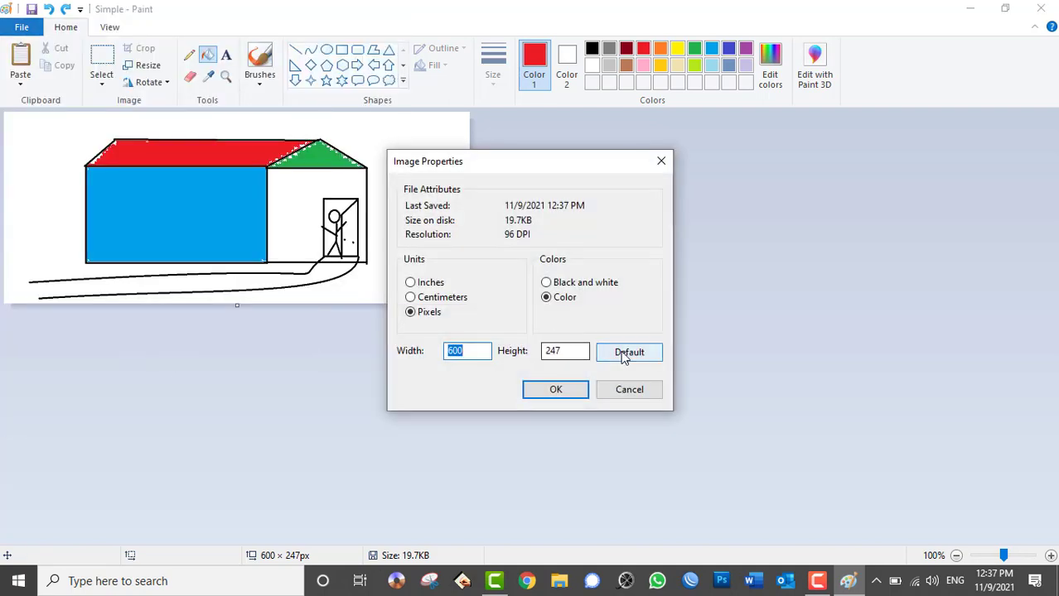
{"action": "left_click", "coordinate": [647, 397]}
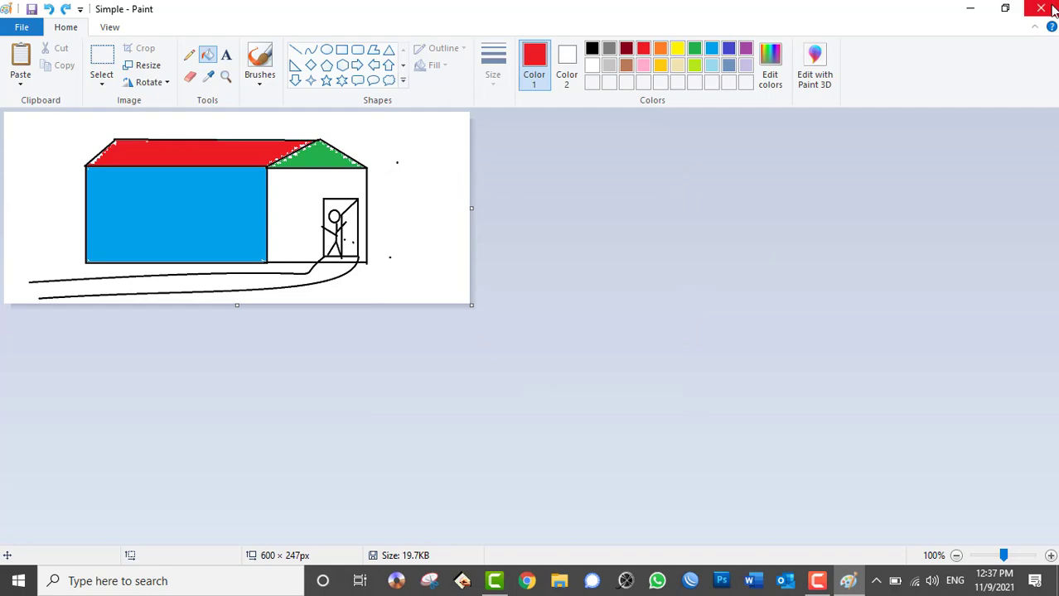
{"action": "left_click", "coordinate": [750, 581]}
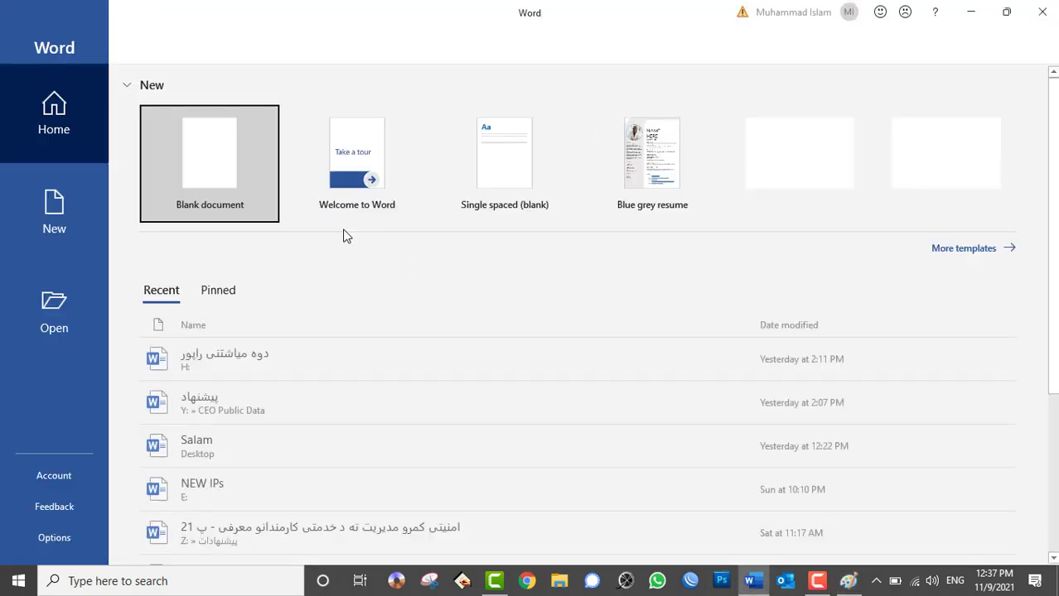
Step: Create a blank Word document and bring up its Page Setup settings
{"action": "left_click", "coordinate": [227, 189]}
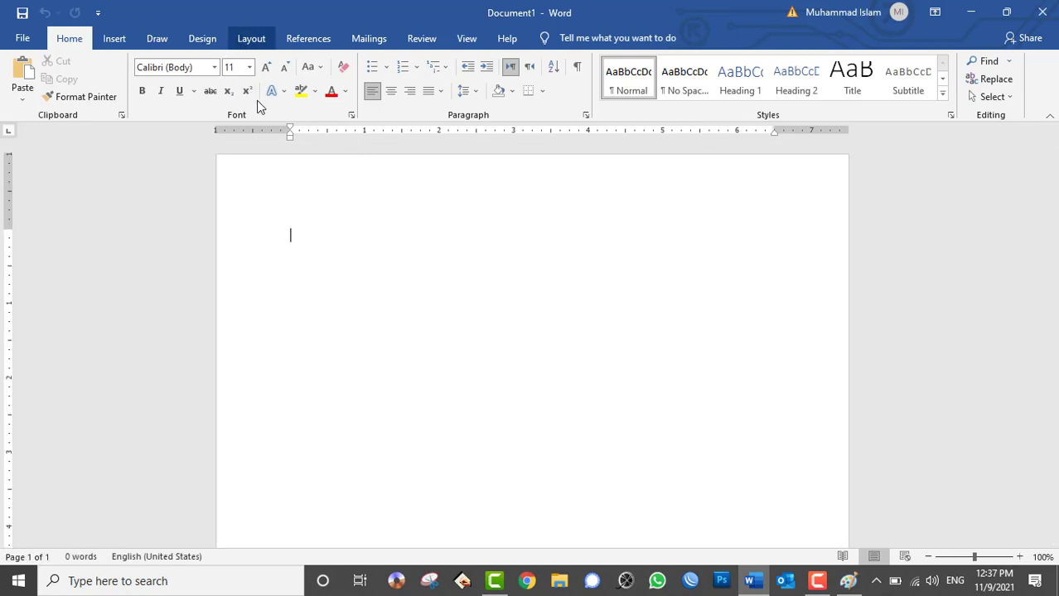
{"action": "left_click", "coordinate": [245, 43]}
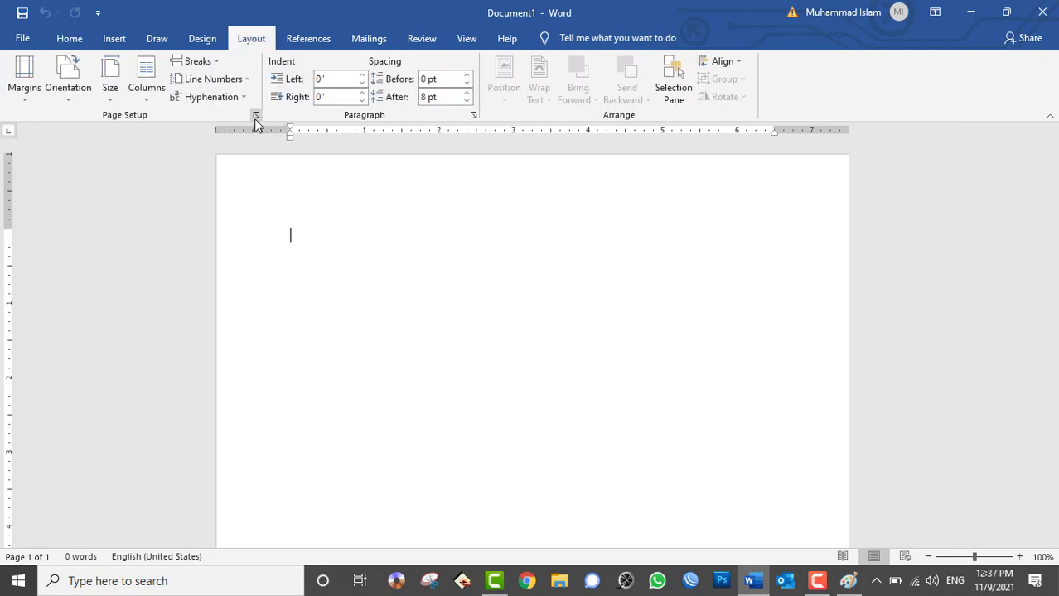
{"action": "left_click", "coordinate": [255, 116]}
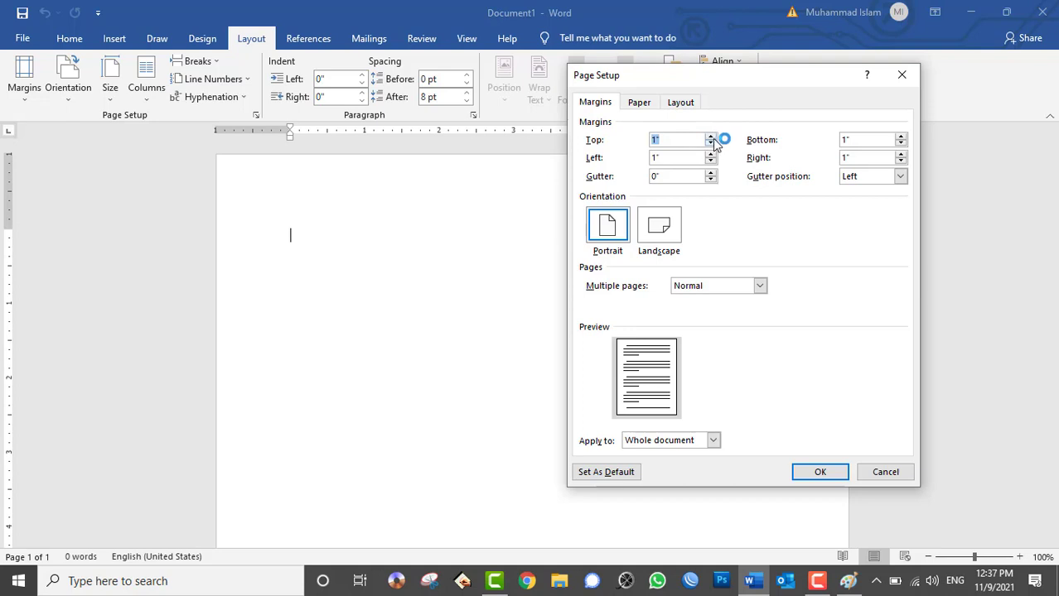
Step: Increase the top and right margins, bottom to 4 inches and left to 3.4 inches
{"action": "left_click", "coordinate": [711, 137]}
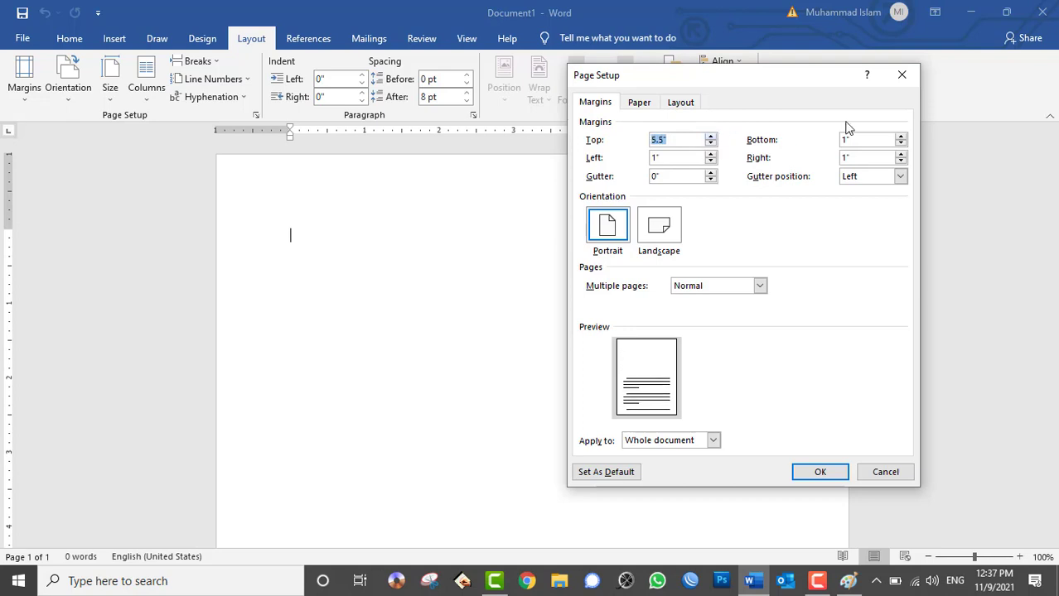
{"action": "left_click", "coordinate": [900, 137]}
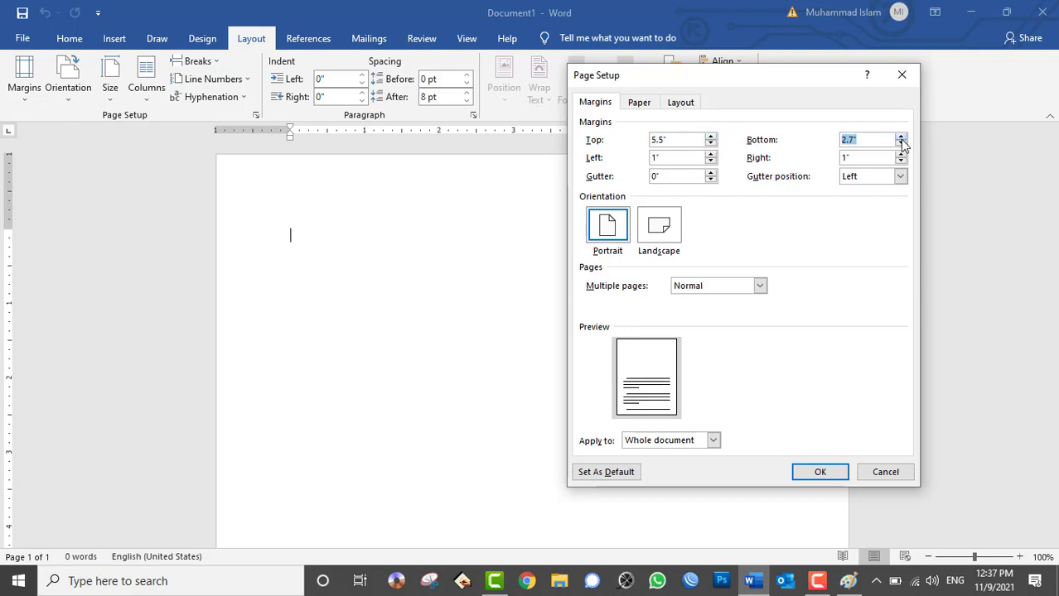
{"action": "left_click", "coordinate": [710, 157]}
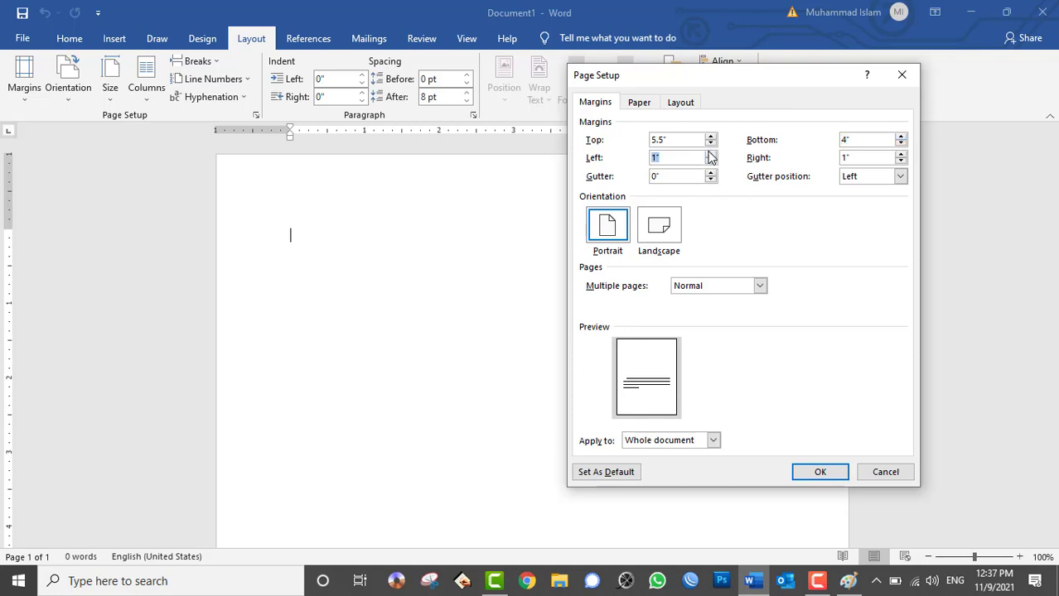
{"action": "left_click", "coordinate": [711, 155]}
{"action": "left_click", "coordinate": [900, 155]}
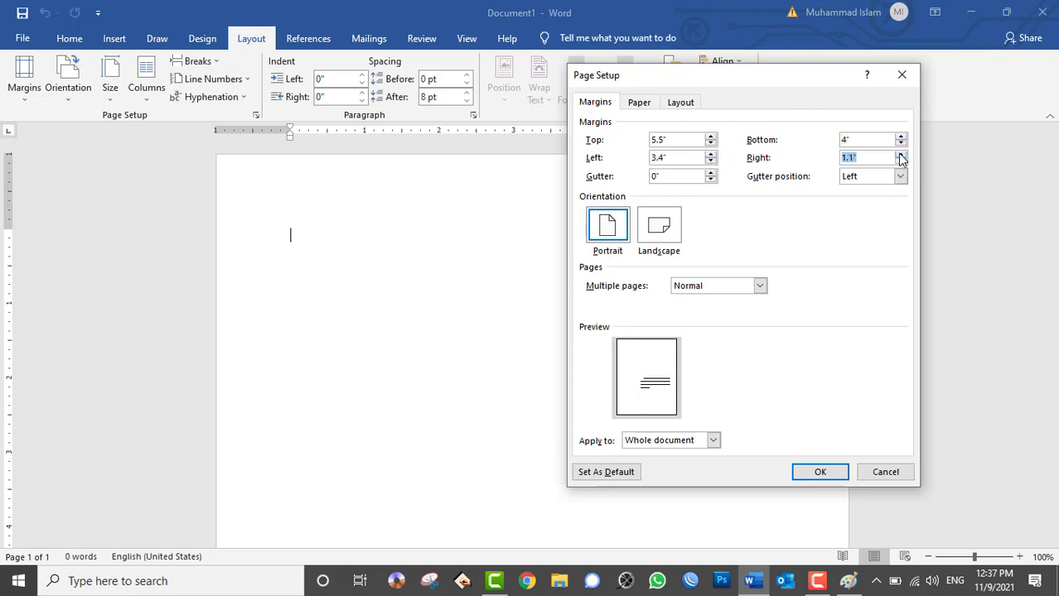
Step: Make the new margins the default, then exit Word without saving
{"action": "left_click", "coordinate": [615, 472]}
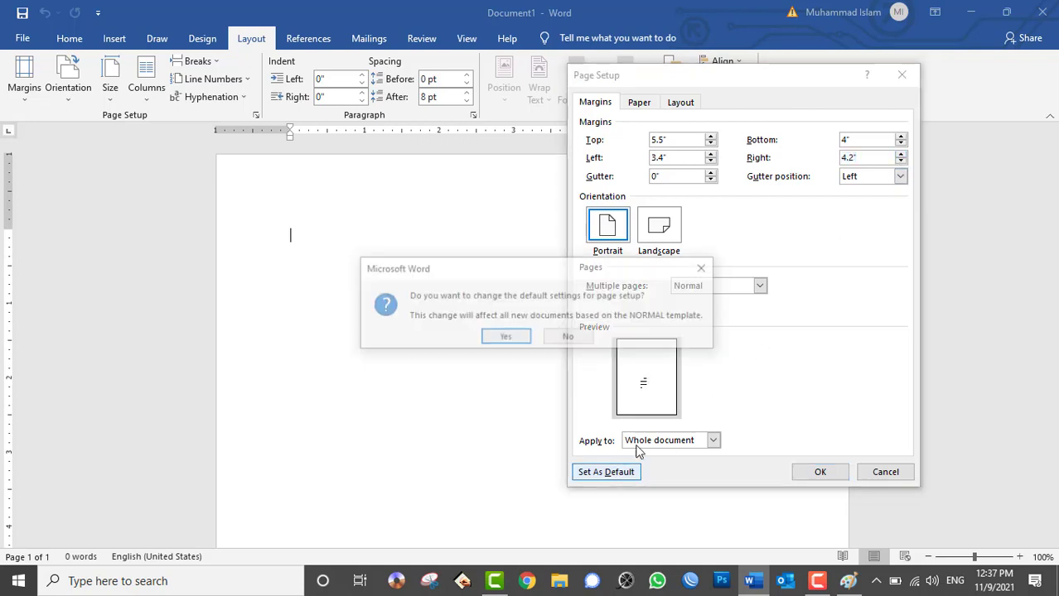
{"action": "left_click", "coordinate": [505, 336]}
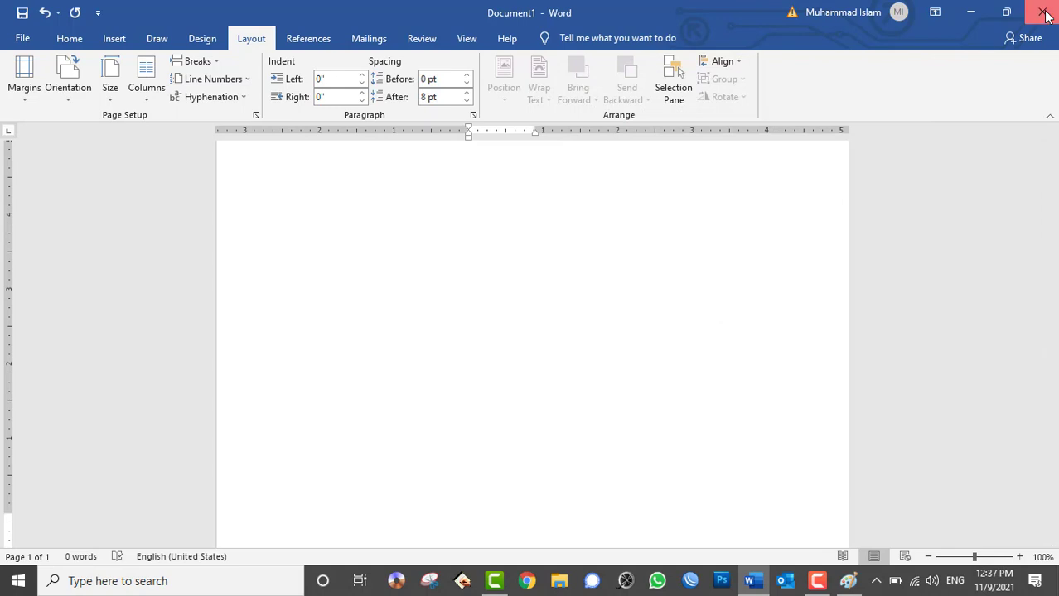
{"action": "left_click", "coordinate": [1042, 13]}
{"action": "left_click", "coordinate": [530, 323]}
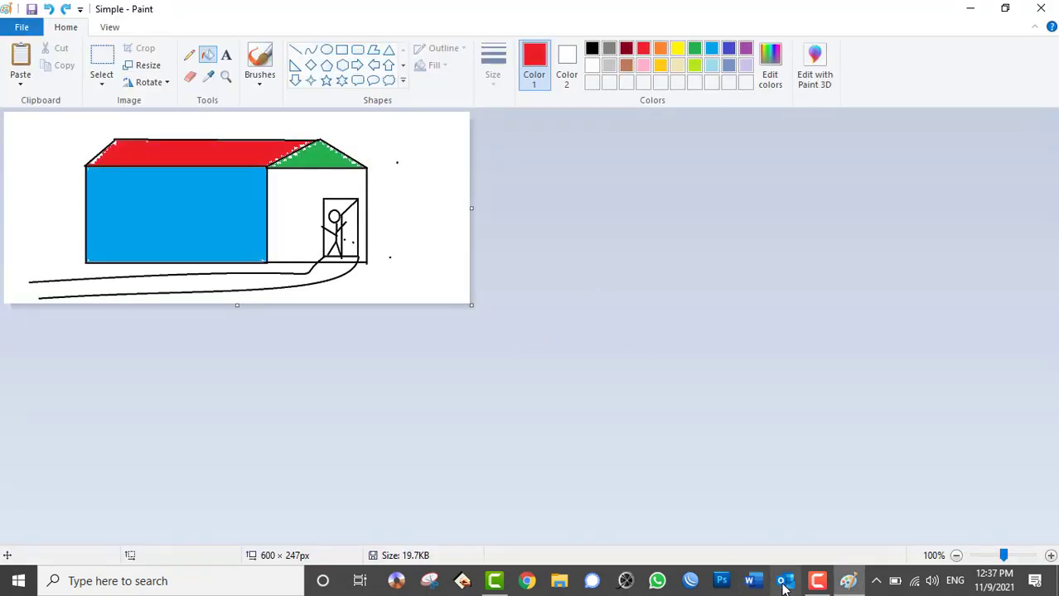
Step: Relaunch Word, start a blank document with filler text and select its first line
{"action": "left_click", "coordinate": [752, 581]}
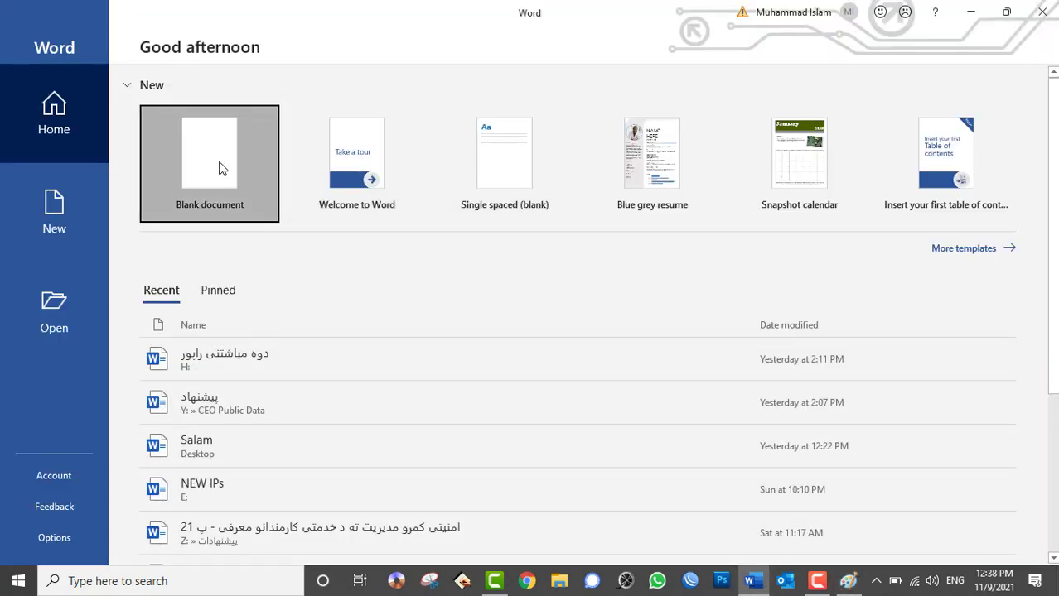
{"action": "left_click", "coordinate": [219, 165]}
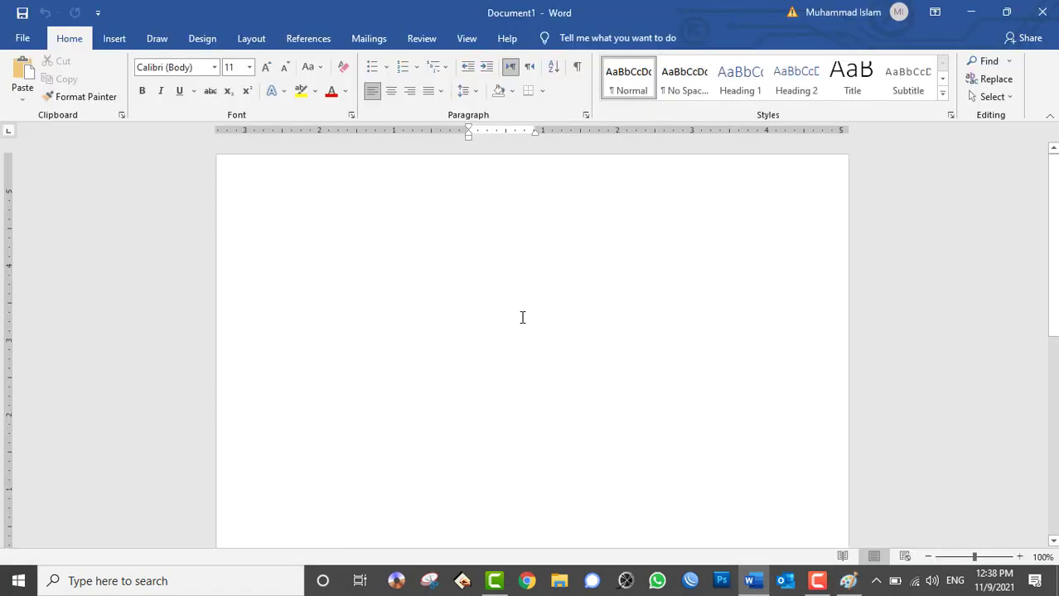
{"action": "type", "text": "sadsfgdsfgsdfgsdfgsdfgsdfgsdfgdsfg"}
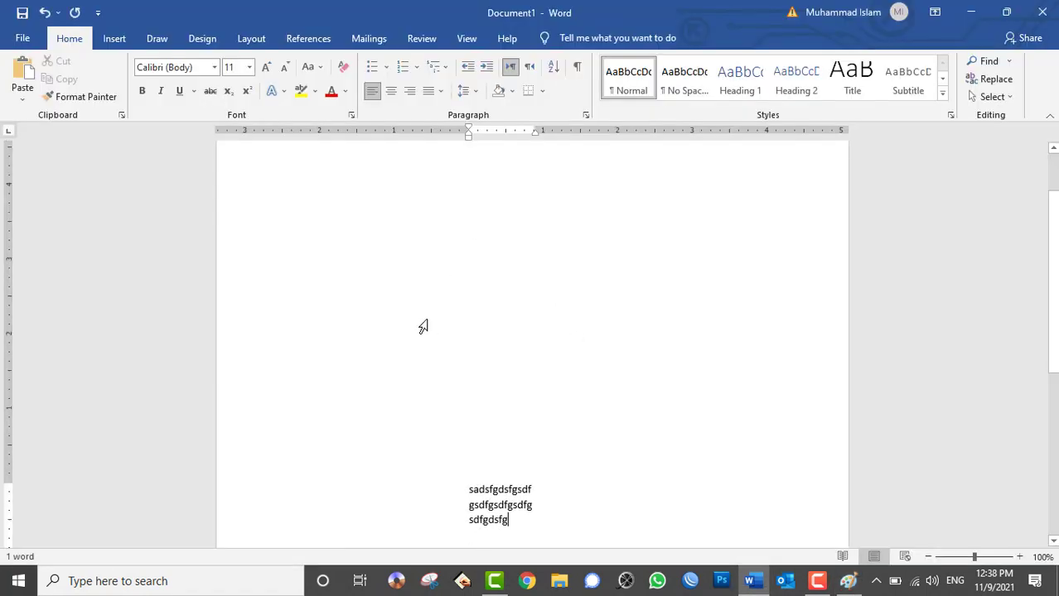
{"action": "key", "text": "ctrl+Home"}
{"action": "key", "text": "shift+End"}
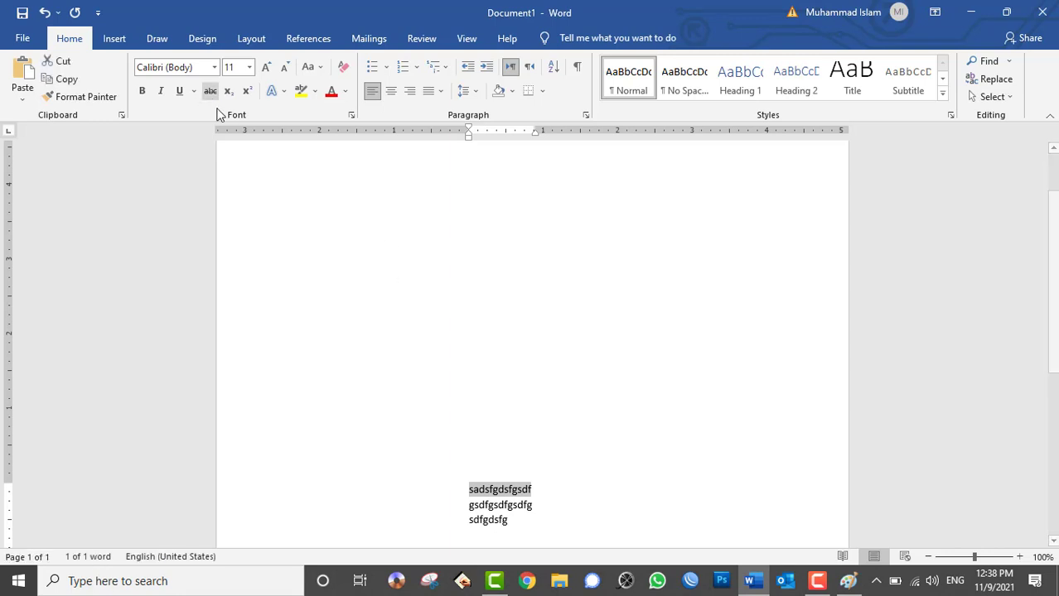
Step: Enter 1-inch margins in the Layout Page Setup dialog
{"action": "left_click", "coordinate": [257, 39]}
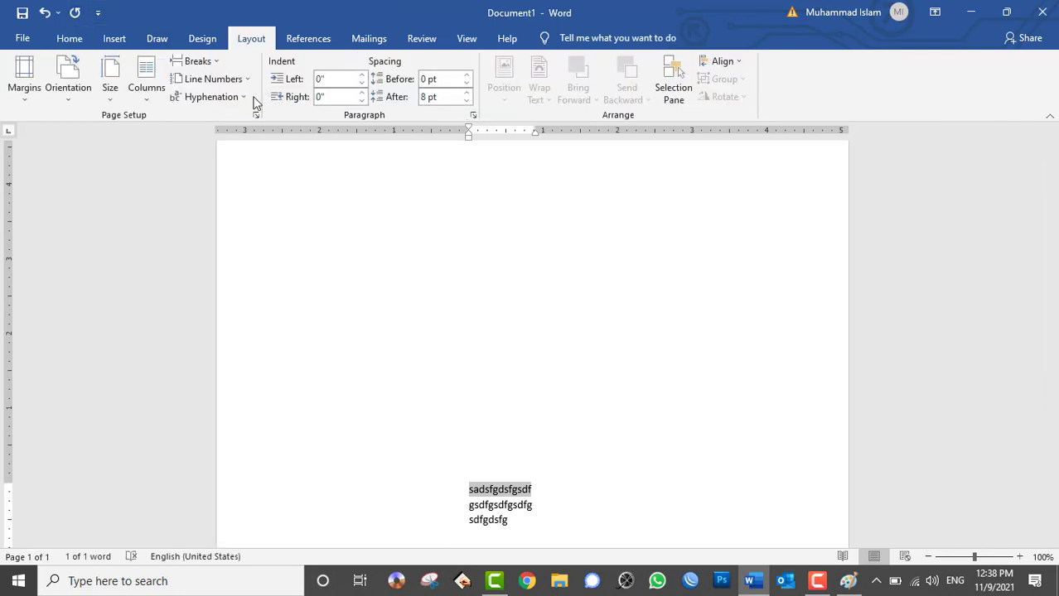
{"action": "left_click", "coordinate": [255, 116]}
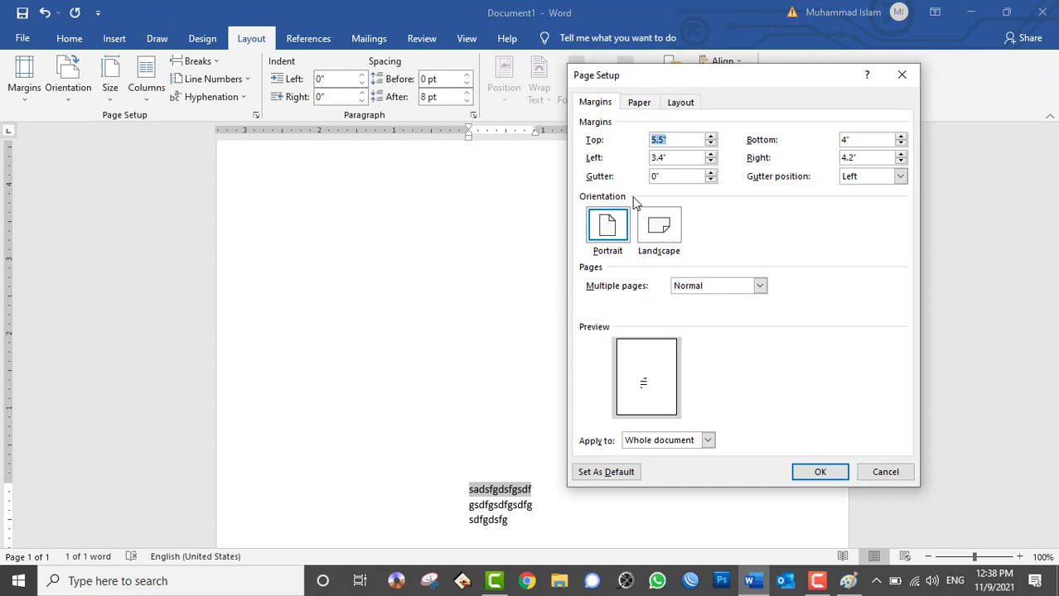
{"action": "type", "text": "1"}
{"action": "key", "text": "Tab"}
{"action": "key", "text": "Tab"}
{"action": "type", "text": "1"}
{"action": "key", "text": "Tab"}
{"action": "type", "text": "1"}
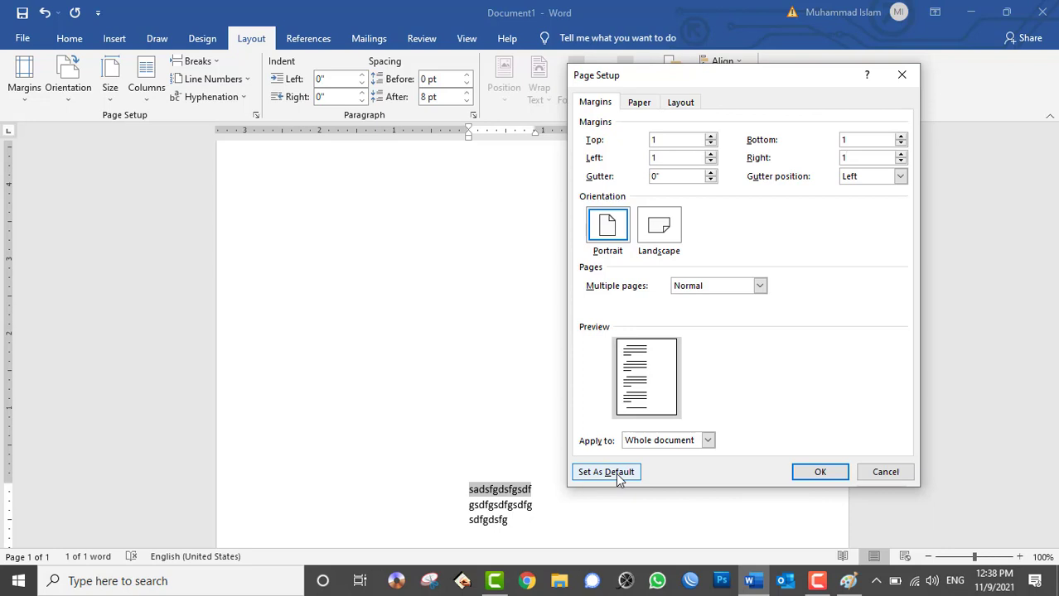
Step: Make the 1-inch margins the default for new documents
{"action": "left_click", "coordinate": [615, 473]}
{"action": "left_click", "coordinate": [522, 335]}
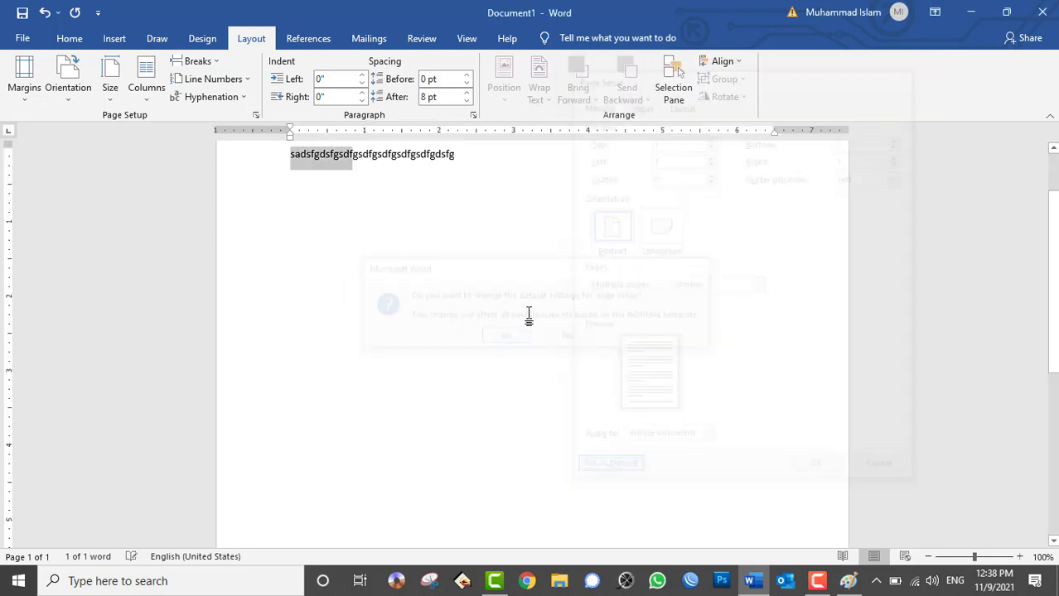
{"action": "scroll", "coordinate": [567, 273], "scroll_direction": "up", "scroll_amount": 2}
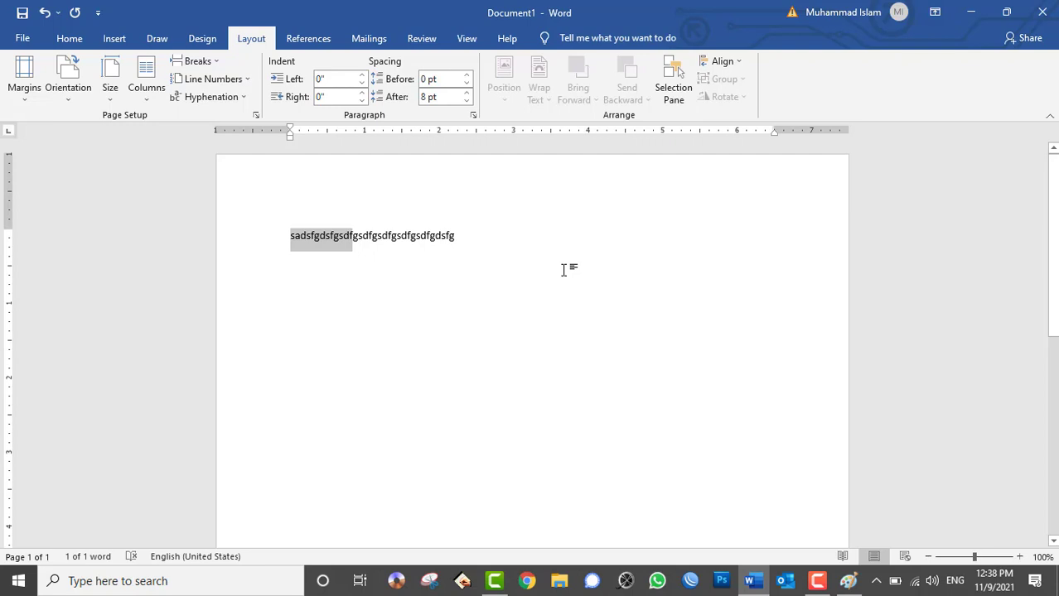
Step: Open a second document with filler text, then close both documents without saving
{"action": "key", "text": "ctrl+n"}
{"action": "type", "text": "sdfasfasdf asdfd asd fasd"}
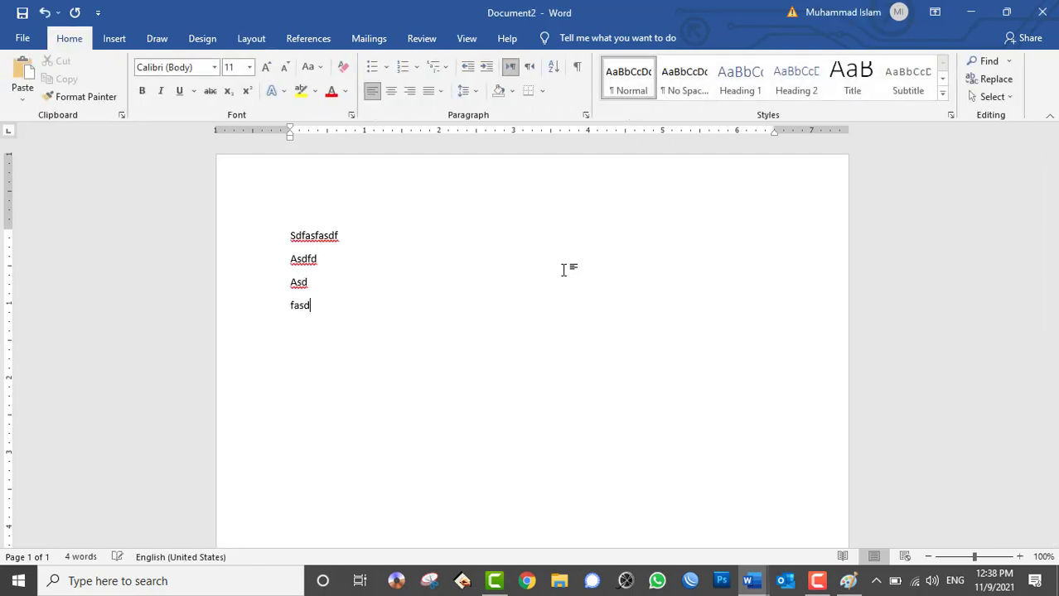
{"action": "left_click", "coordinate": [1042, 12]}
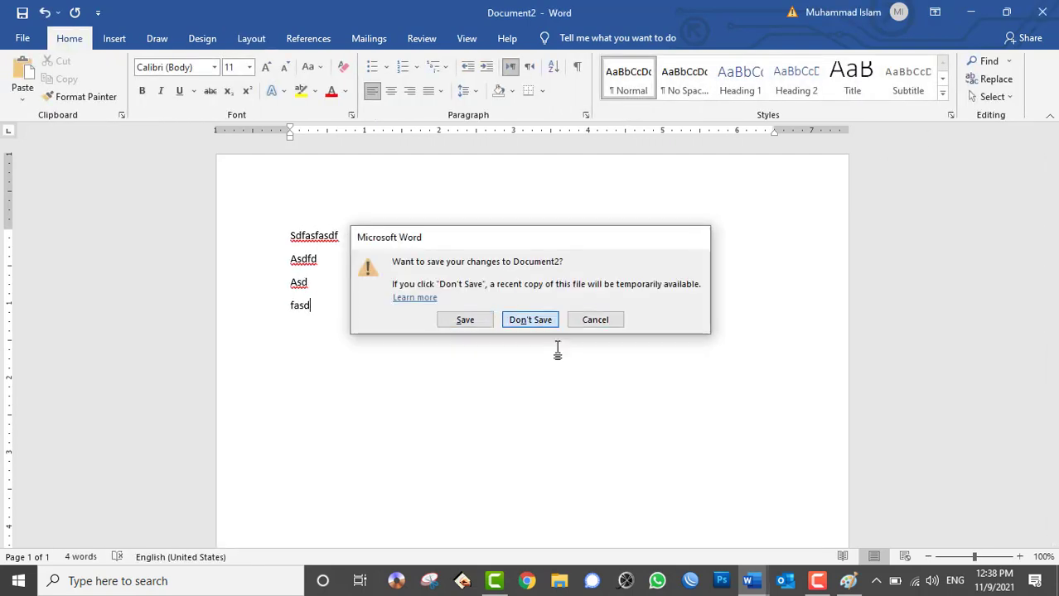
{"action": "left_click", "coordinate": [531, 320]}
{"action": "left_click", "coordinate": [1042, 13]}
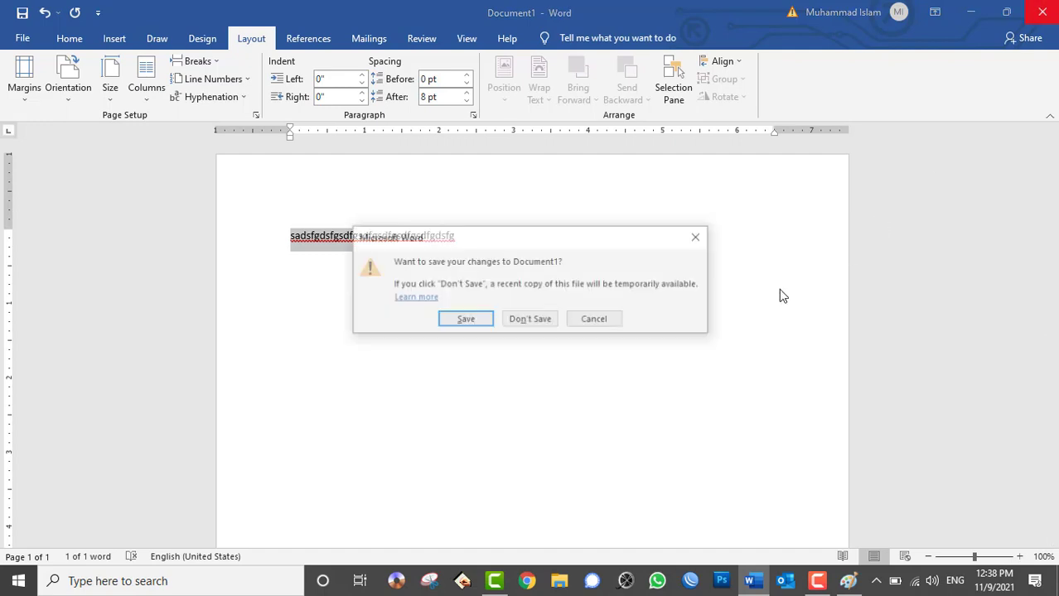
{"action": "left_click", "coordinate": [546, 326]}
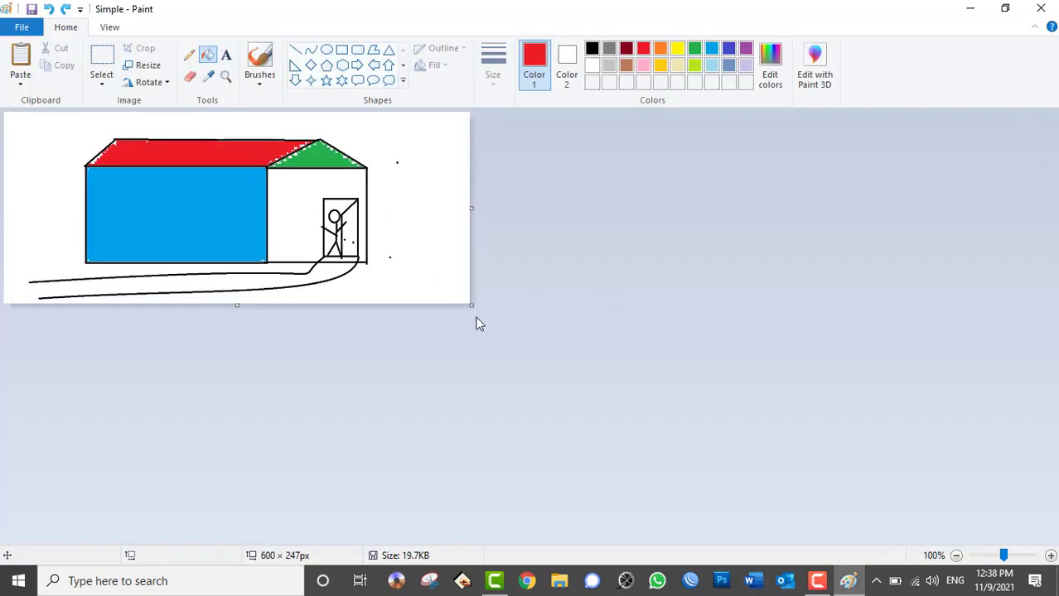
Step: Stretch the canvas to 1187 × 482px, reset it to default 819 × 460px, and close Paint
{"action": "left_click_drag", "start_coordinate": [474, 307], "coordinate": [924, 487]}
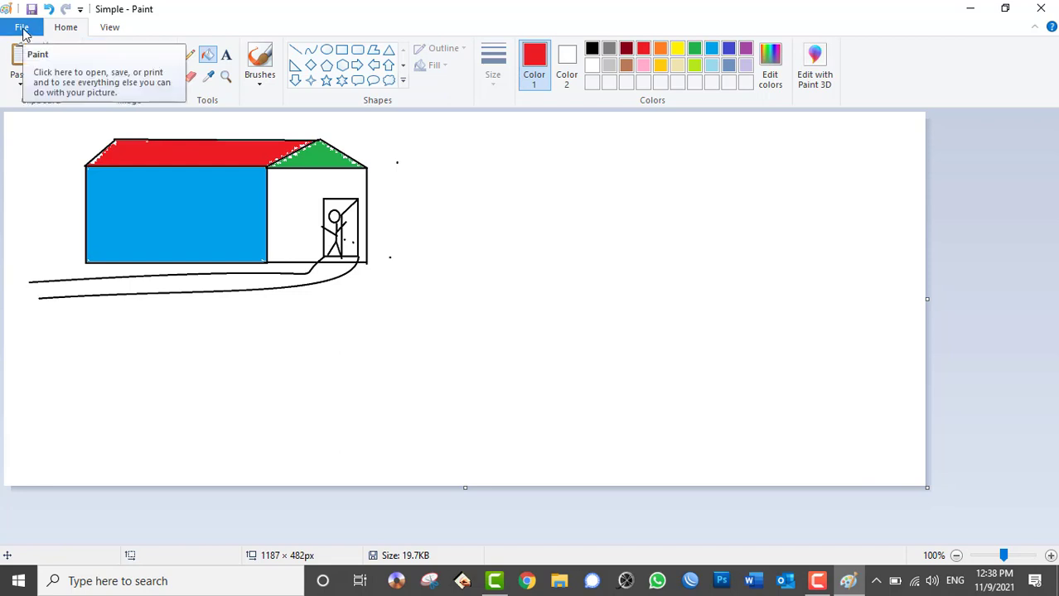
{"action": "left_click", "coordinate": [23, 31]}
{"action": "left_click", "coordinate": [66, 332]}
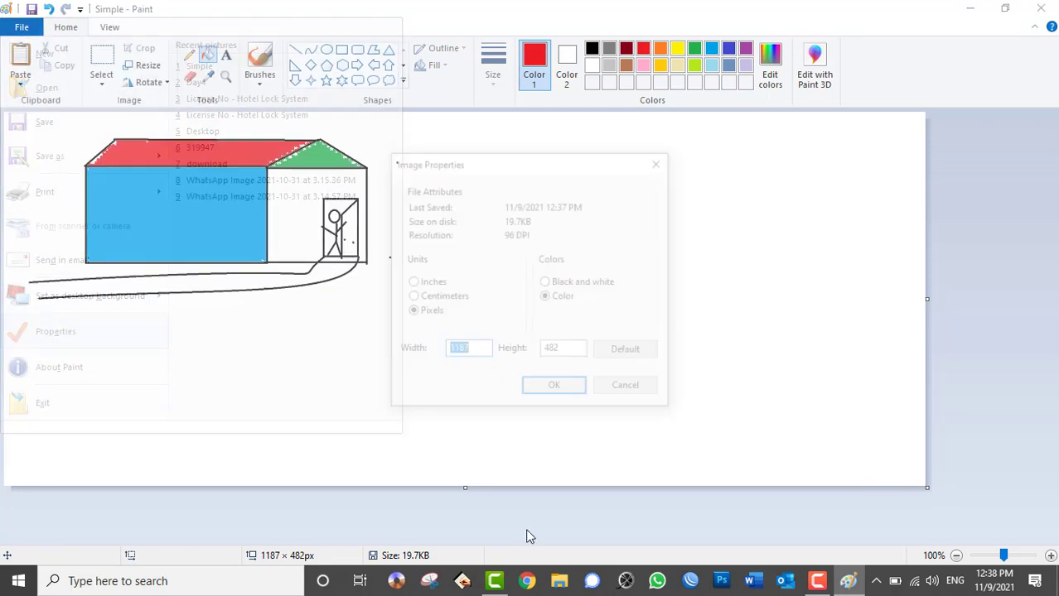
{"action": "left_click", "coordinate": [627, 354]}
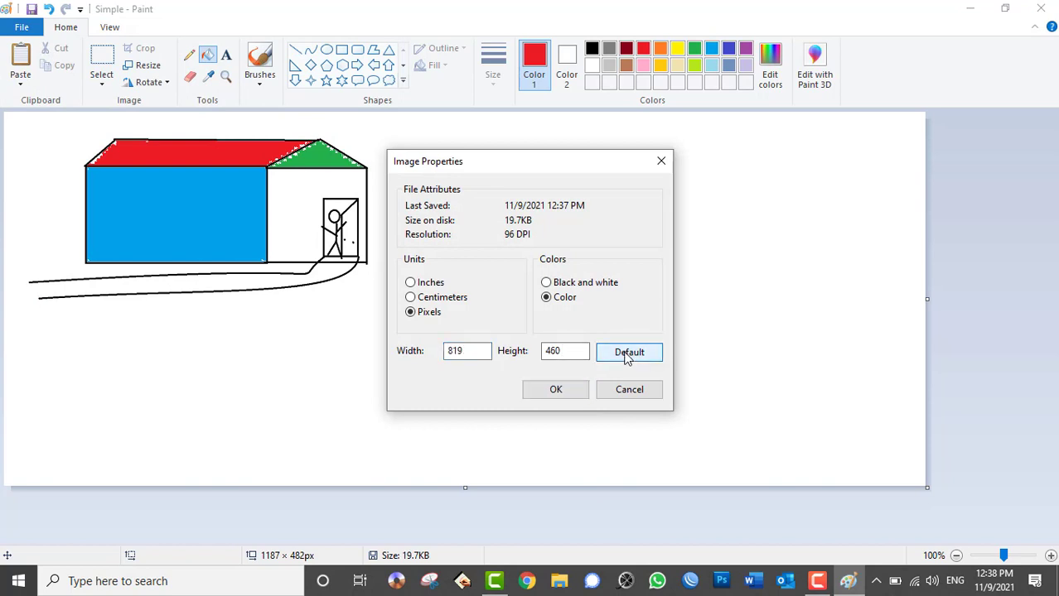
{"action": "left_click", "coordinate": [564, 393]}
{"action": "left_click", "coordinate": [1048, 9]}
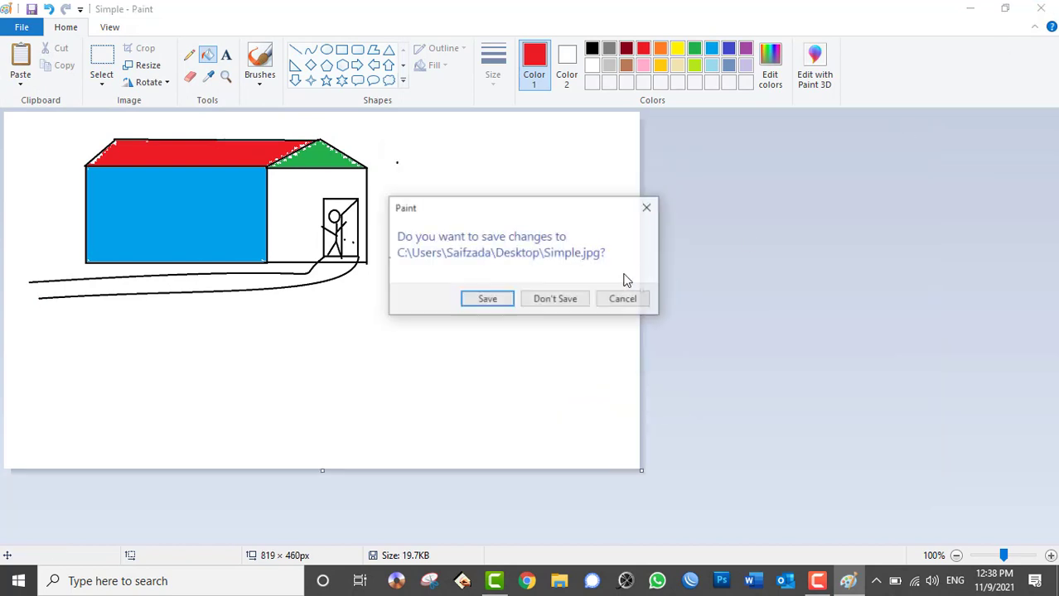
Step: Discard the drawing and relaunch Paint by running mspaint
{"action": "left_click", "coordinate": [552, 302]}
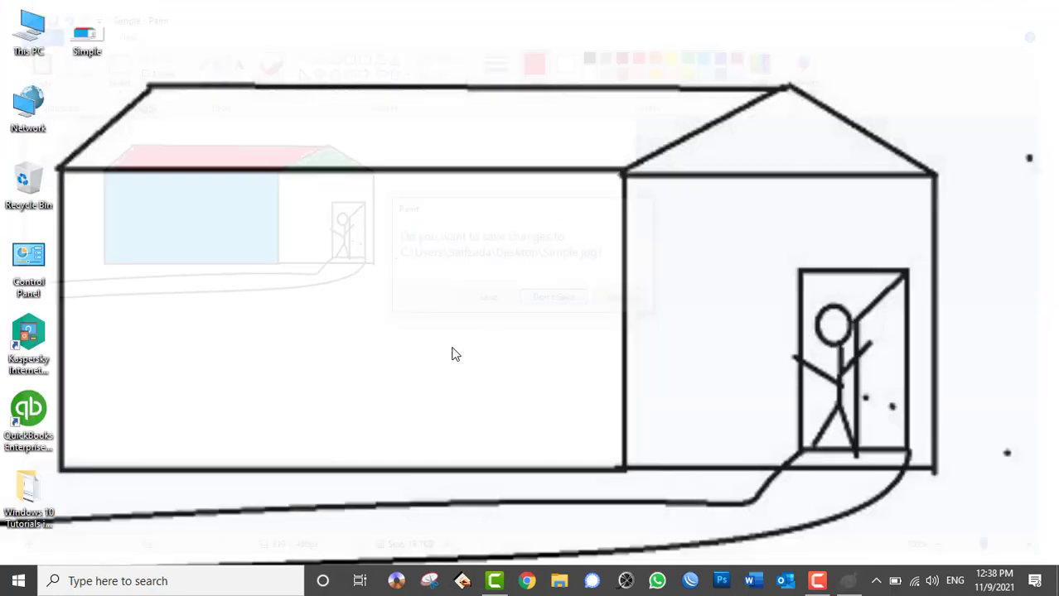
{"action": "key", "text": "super+r"}
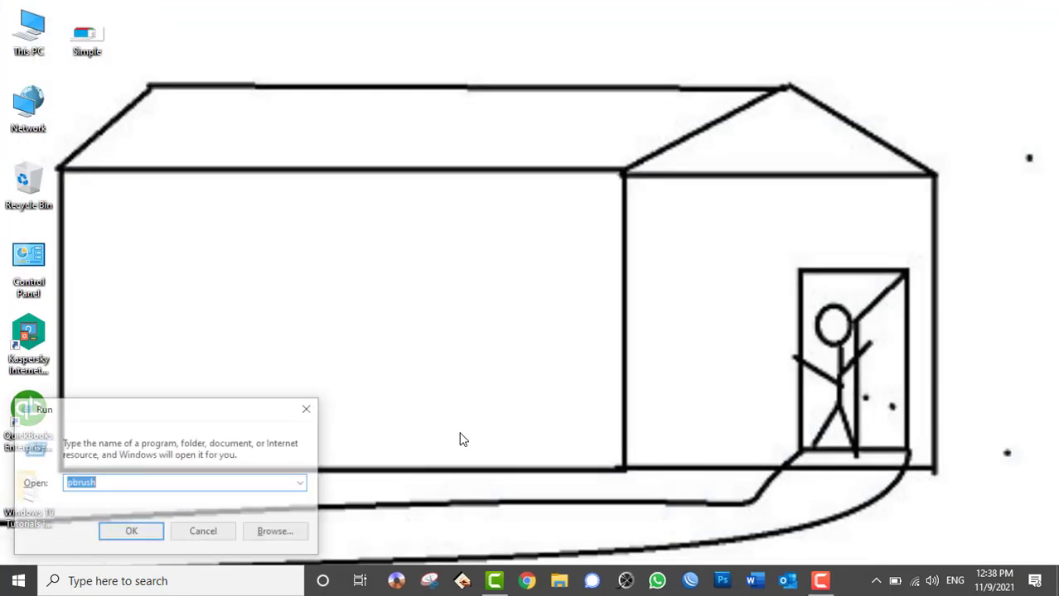
{"action": "type", "text": "mspaint"}
{"action": "key", "text": "Return"}
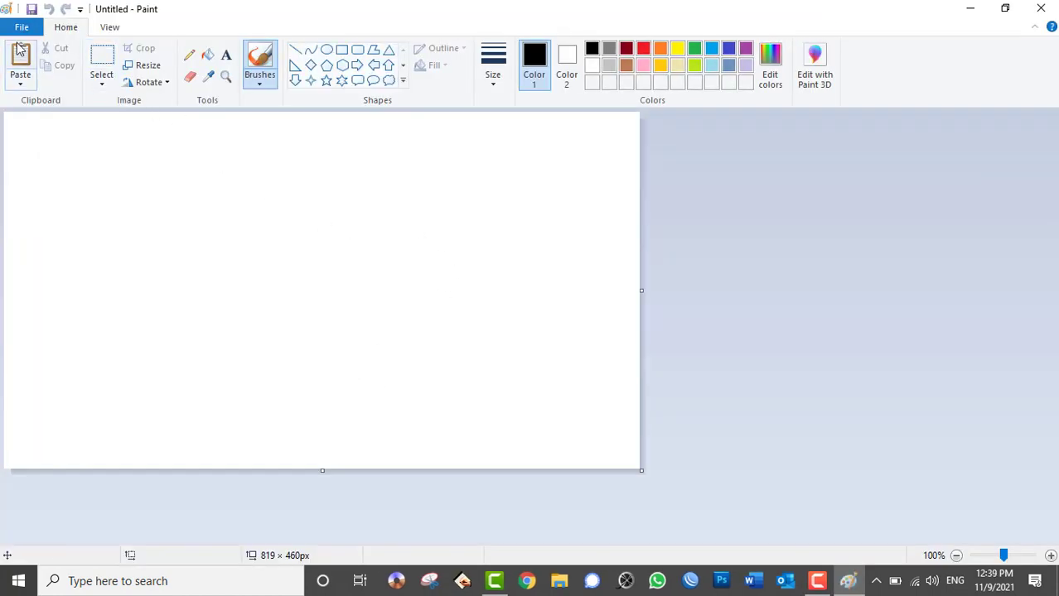
Step: Set the new canvas to 819 × 500 in Image Properties
{"action": "left_click", "coordinate": [22, 26]}
{"action": "left_click", "coordinate": [98, 336]}
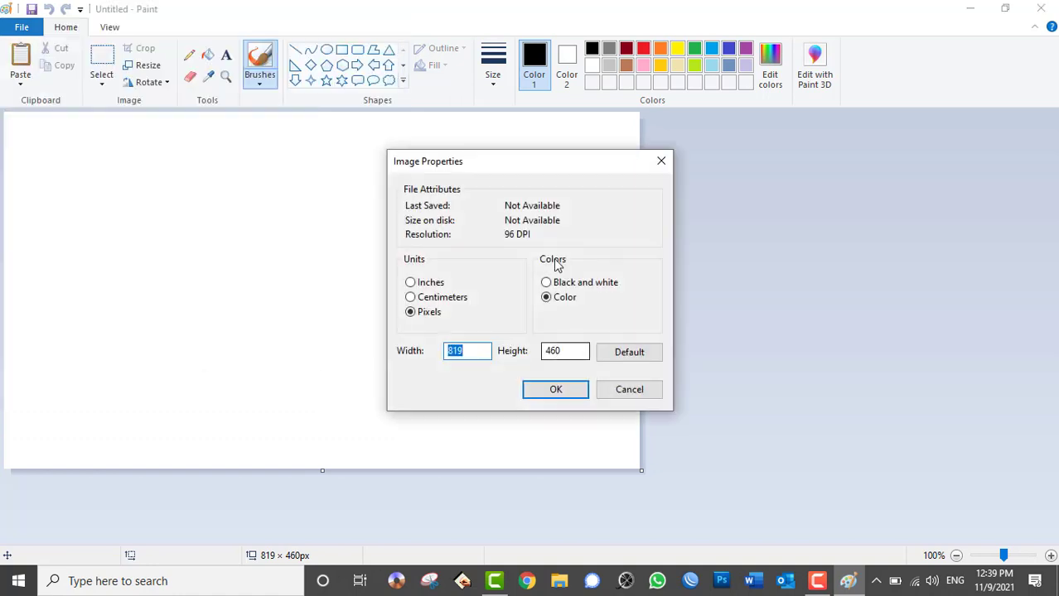
{"action": "left_click_drag", "start_coordinate": [563, 173], "coordinate": [724, 186]}
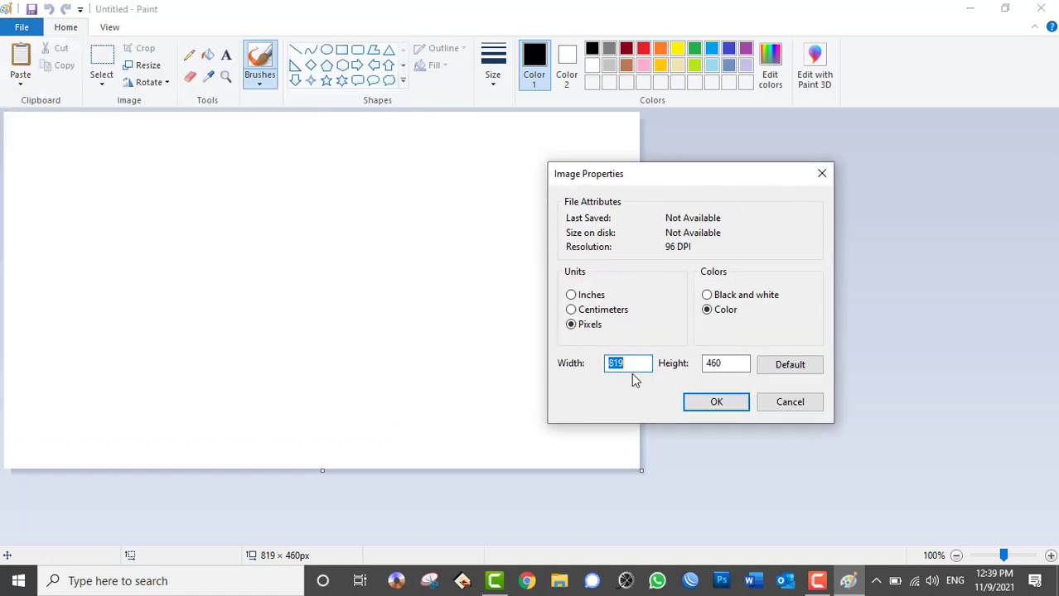
{"action": "key", "text": "Tab"}
{"action": "type", "text": "500"}
{"action": "left_click", "coordinate": [735, 402]}
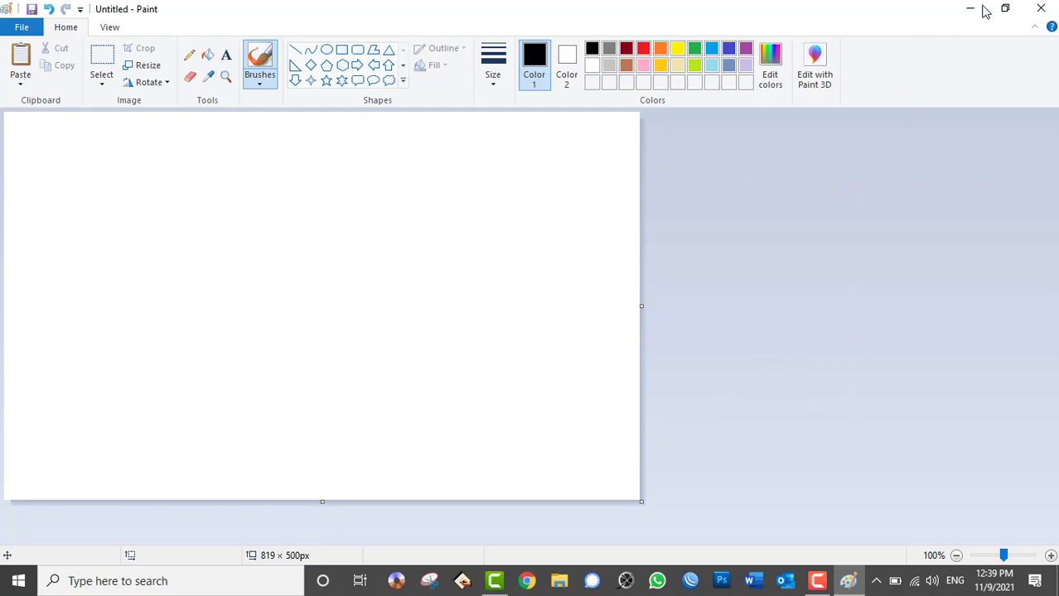
Step: Close Paint without saving and relaunch it from the Run prompt
{"action": "left_click", "coordinate": [1041, 9]}
{"action": "left_click", "coordinate": [557, 291]}
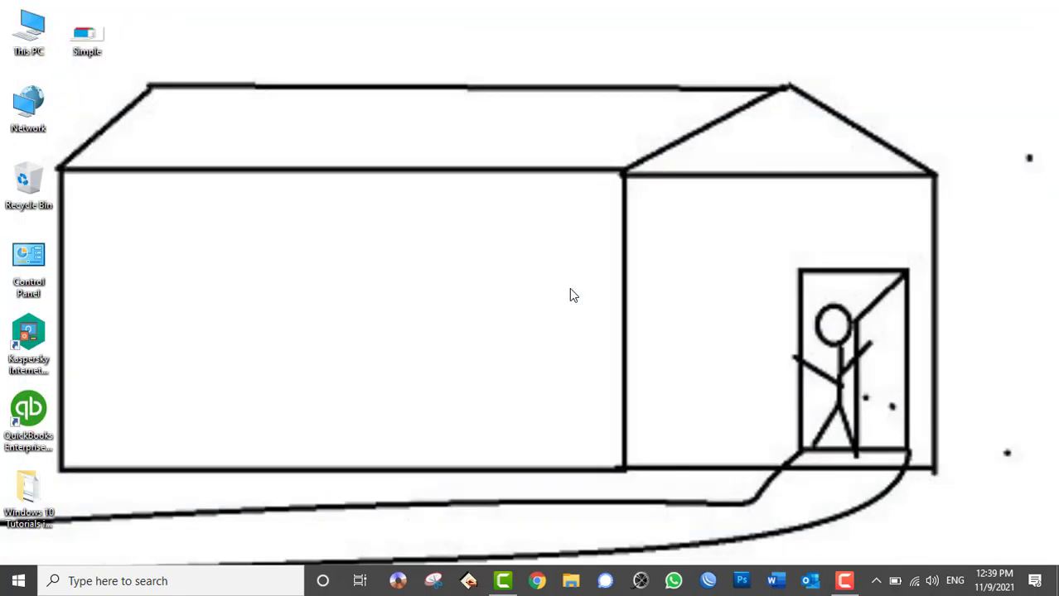
{"action": "key", "text": "super+r"}
{"action": "key", "text": "Return"}
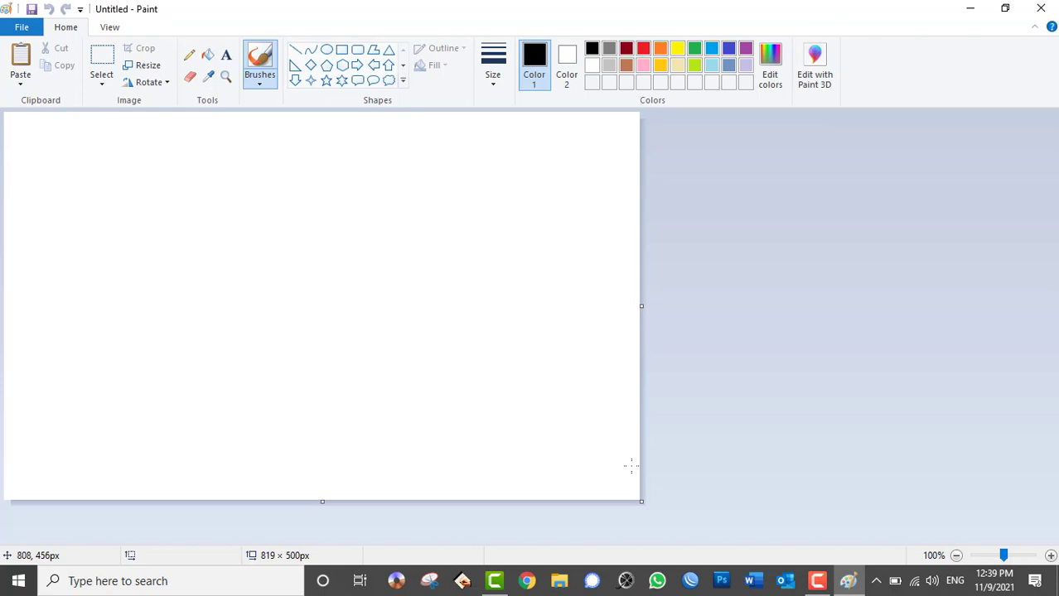
Step: Shrink the canvas to 1 × 1 pixel, then close Paint without saving
{"action": "left_click", "coordinate": [21, 27]}
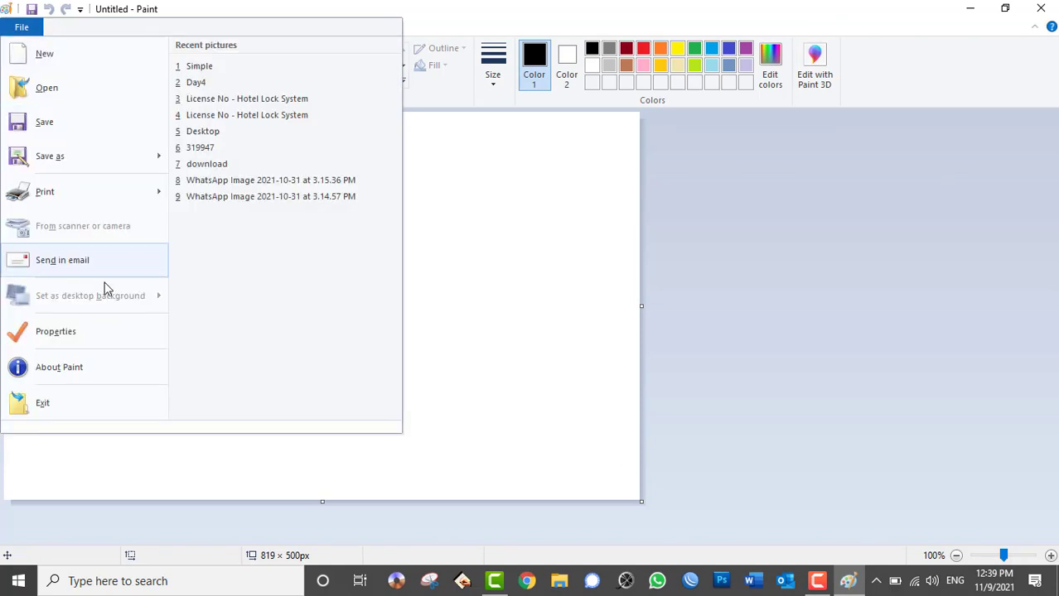
{"action": "left_click", "coordinate": [92, 327]}
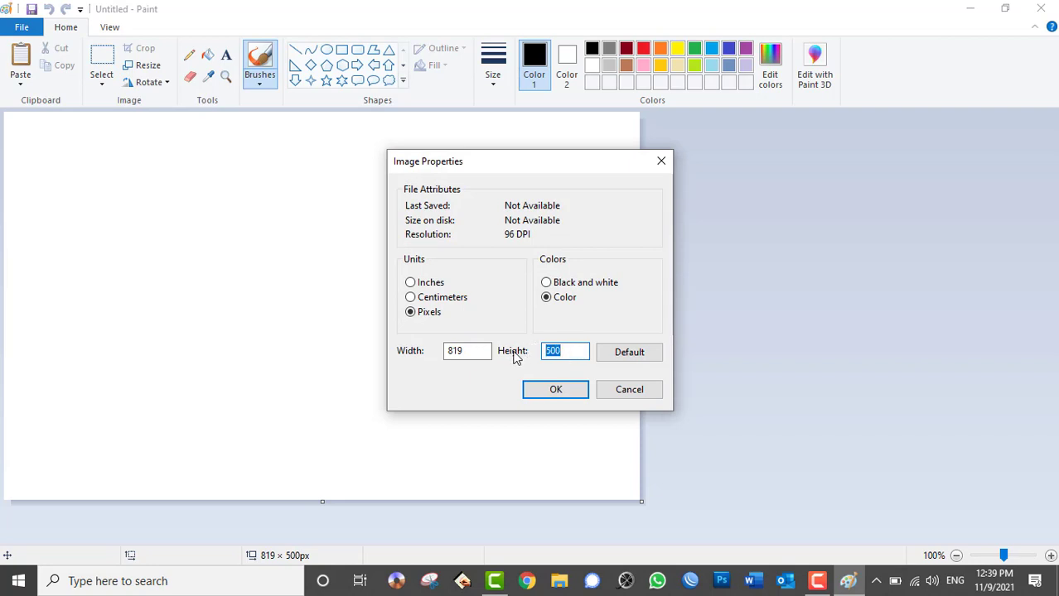
{"action": "type", "text": "1"}
{"action": "double_click", "coordinate": [453, 351]}
{"action": "type", "text": "1"}
{"action": "left_click", "coordinate": [553, 390]}
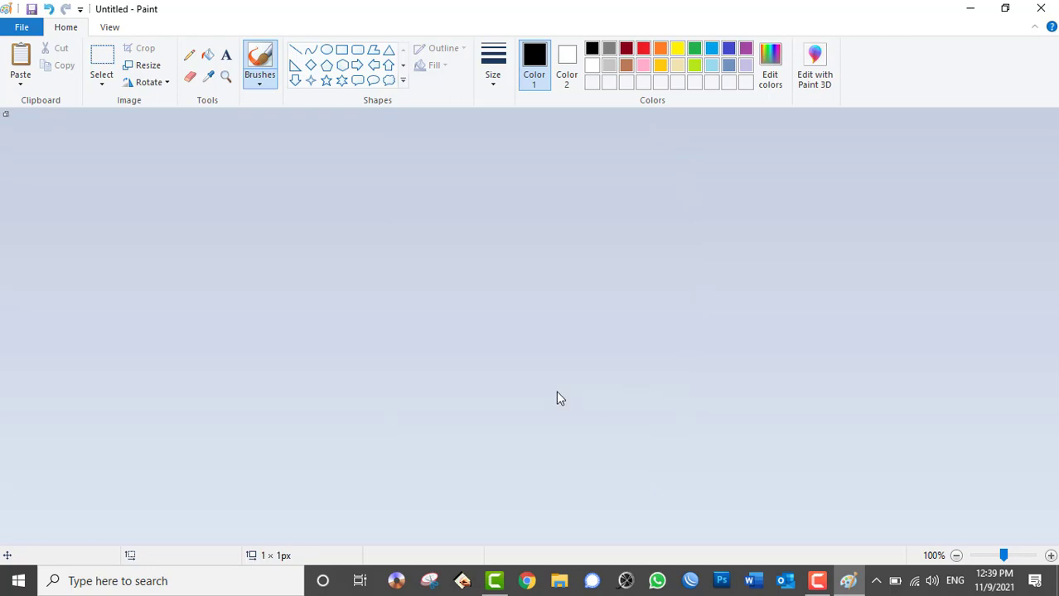
{"action": "left_click", "coordinate": [1051, 5]}
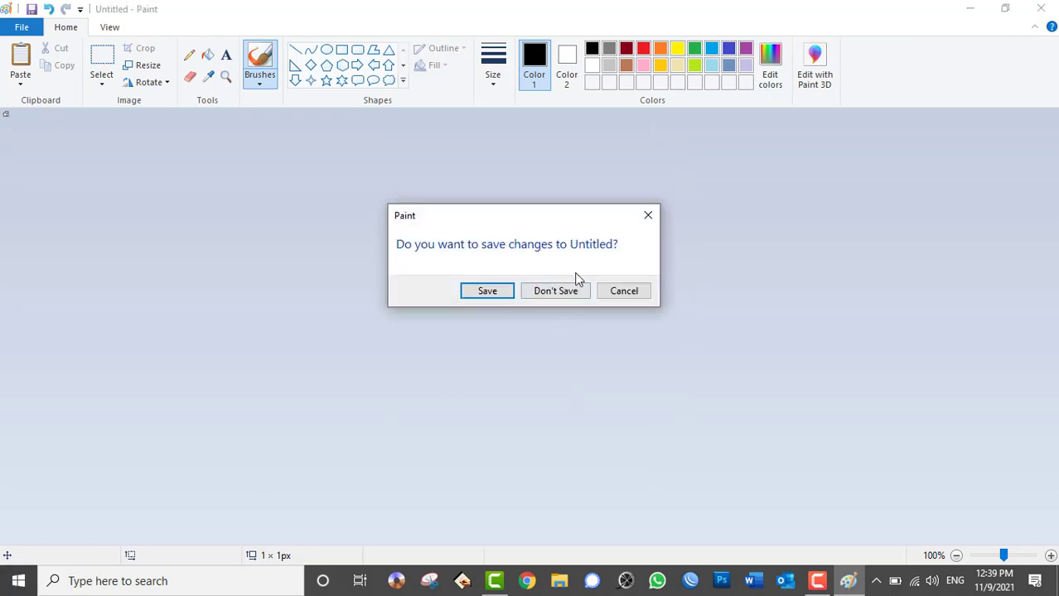
{"action": "left_click", "coordinate": [570, 294]}
Step: Relaunch Paint and set the blank canvas to 800 × 500 pixels in Image Properties
{"action": "key", "text": "super+r"}
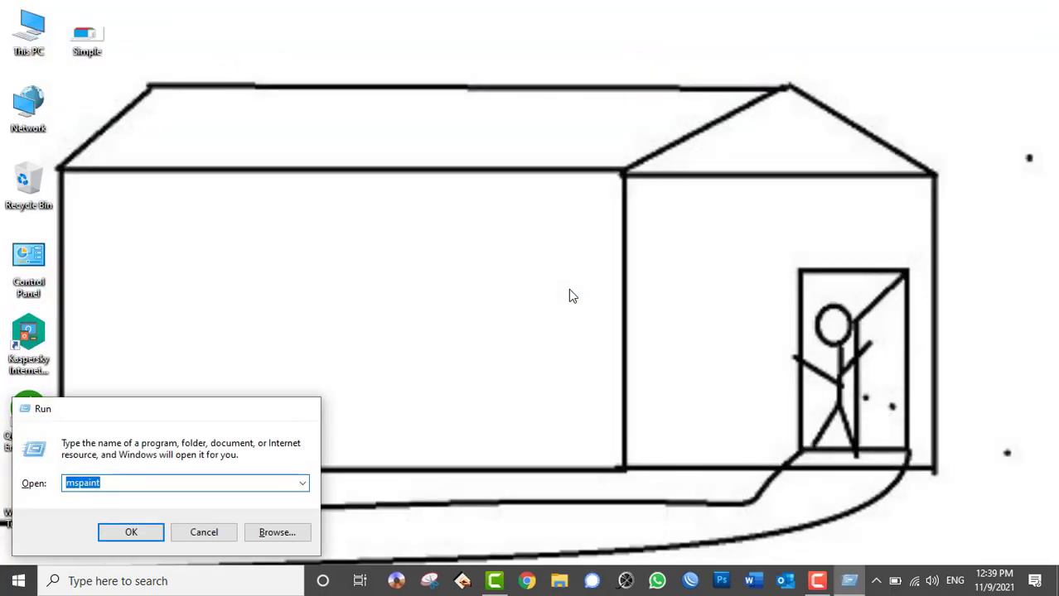
{"action": "key", "text": "Return"}
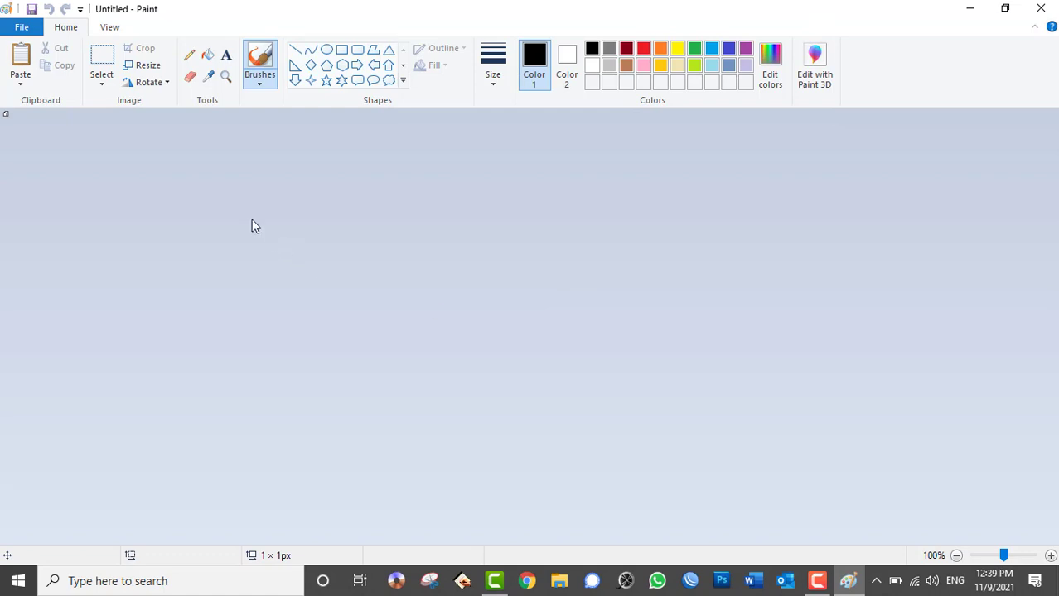
{"action": "left_click", "coordinate": [22, 27]}
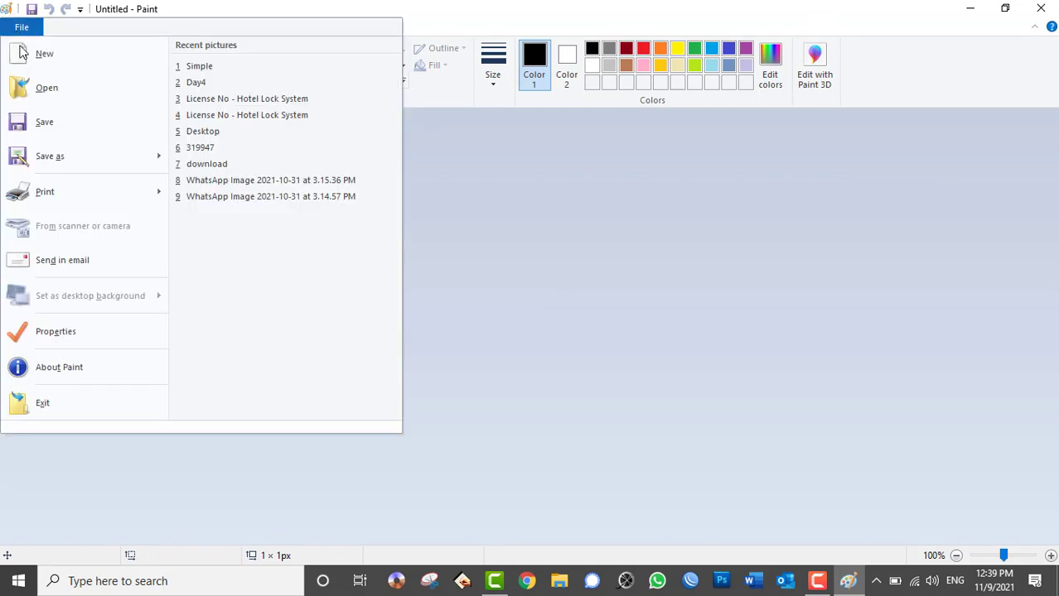
{"action": "left_click", "coordinate": [99, 345]}
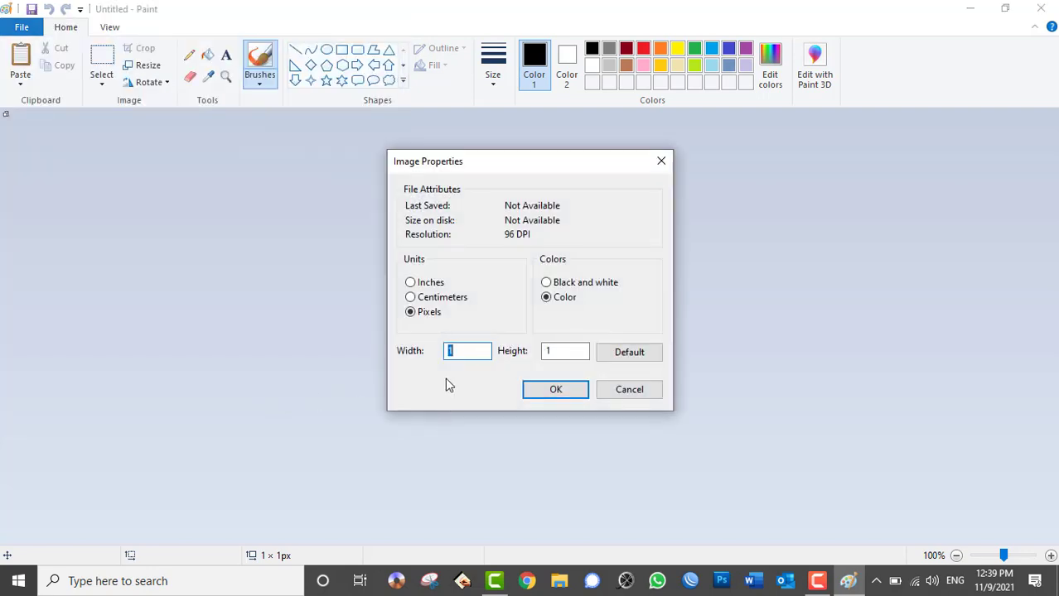
{"action": "key", "text": "BackSpace"}
{"action": "key", "text": "Tab"}
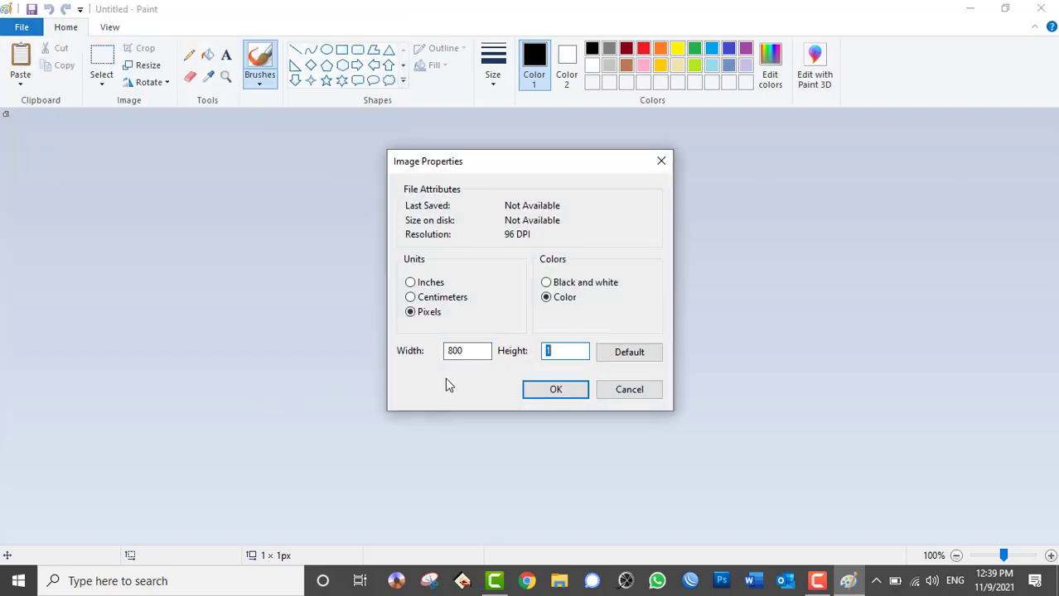
{"action": "type", "text": "5"}
{"action": "type", "text": "00"}
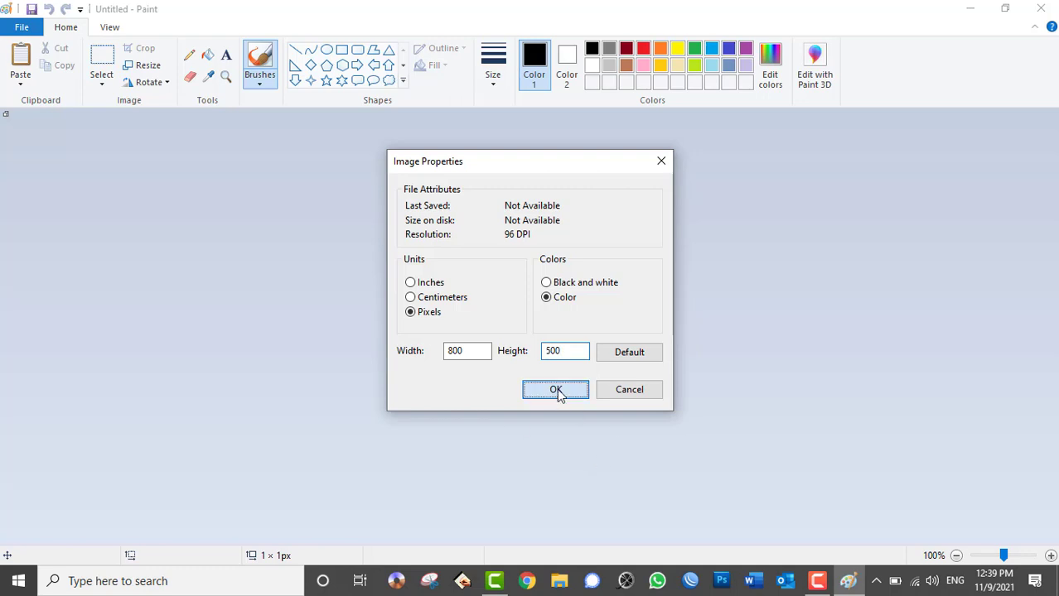
{"action": "left_click", "coordinate": [556, 390]}
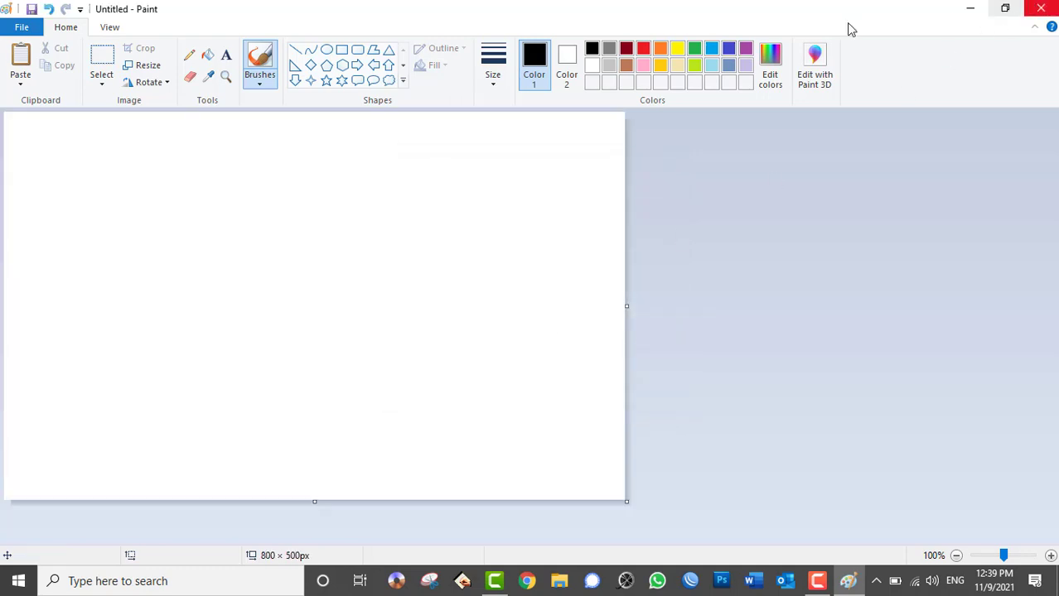
{"action": "left_click", "coordinate": [23, 30]}
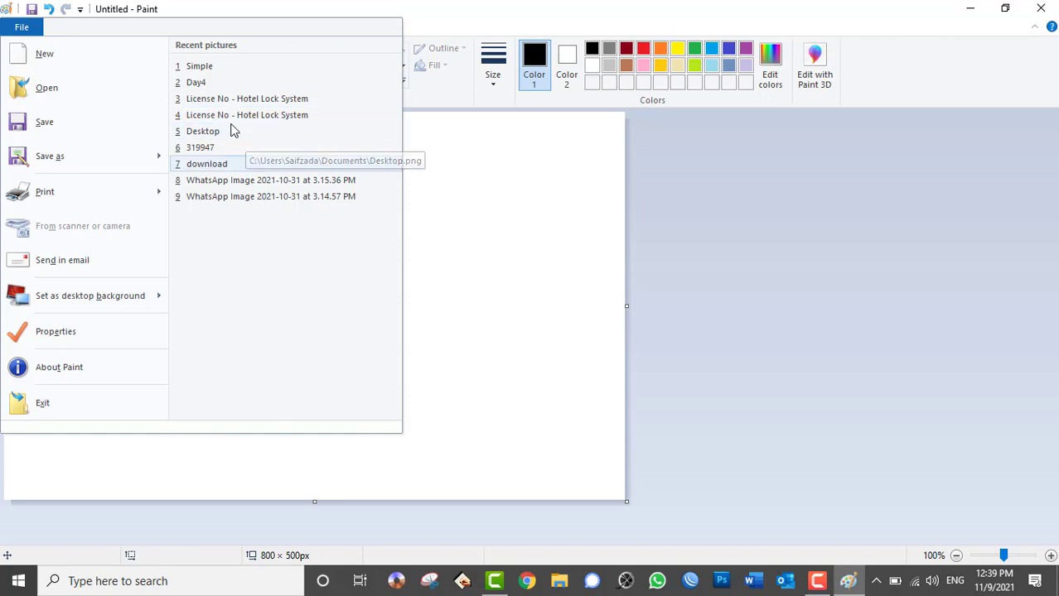
Step: Open the recent Simple picture, discarding the blank canvas
{"action": "left_click", "coordinate": [213, 72]}
{"action": "left_click", "coordinate": [555, 291]}
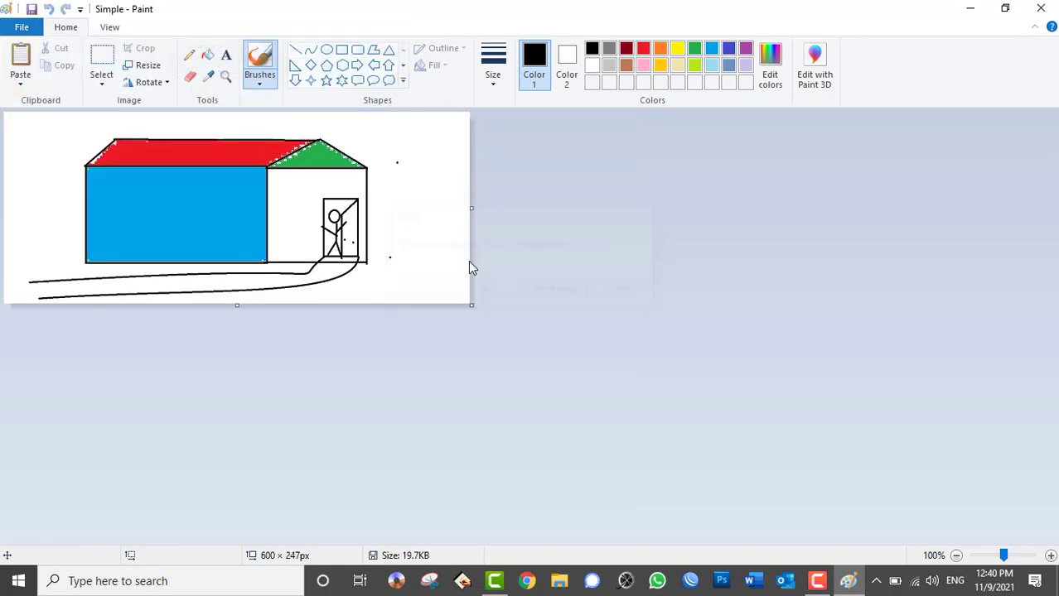
{"action": "left_click", "coordinate": [18, 32]}
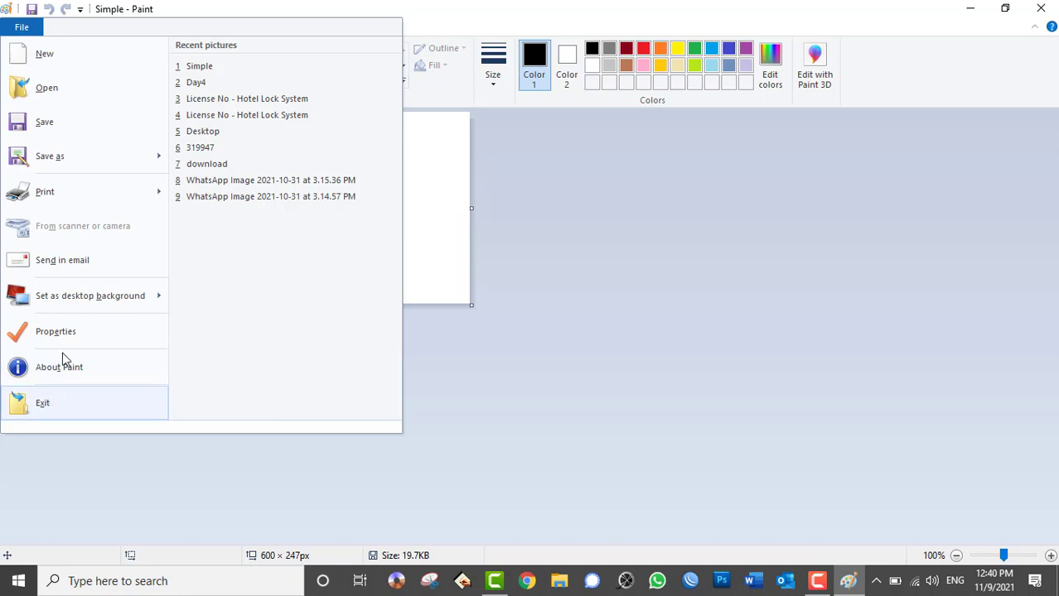
{"action": "left_click", "coordinate": [20, 28]}
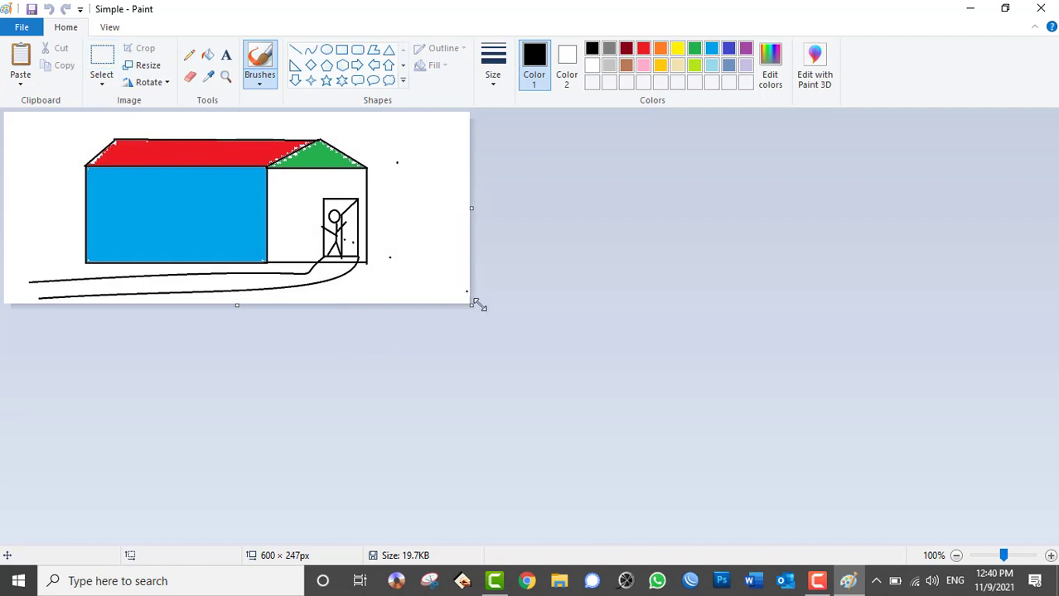
Step: Drag the canvas corner out to 1227 × 507 pixels
{"action": "left_click_drag", "start_coordinate": [471, 305], "coordinate": [961, 506]}
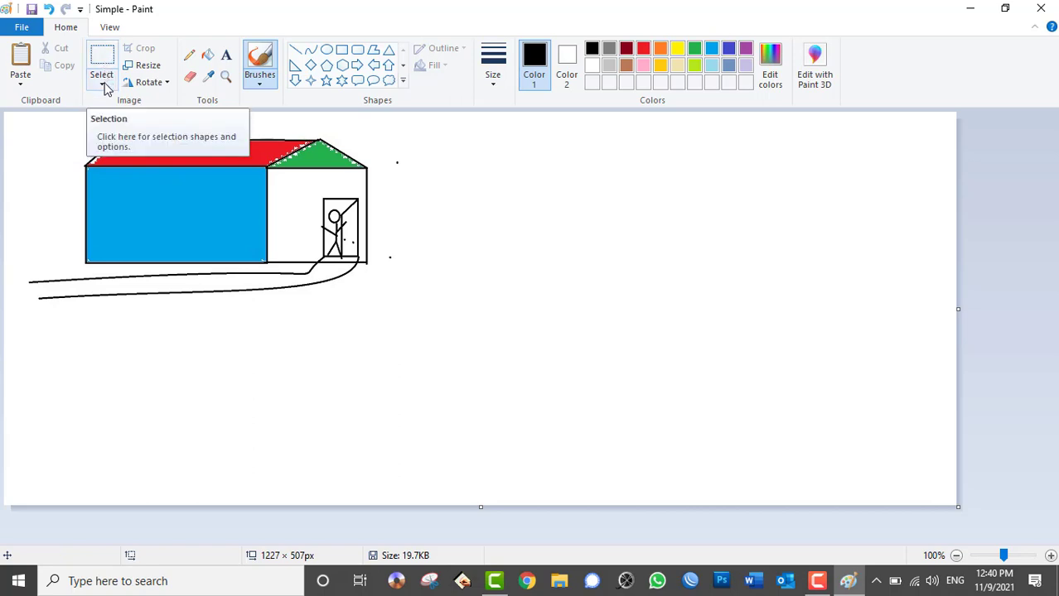
{"action": "left_click", "coordinate": [103, 85]}
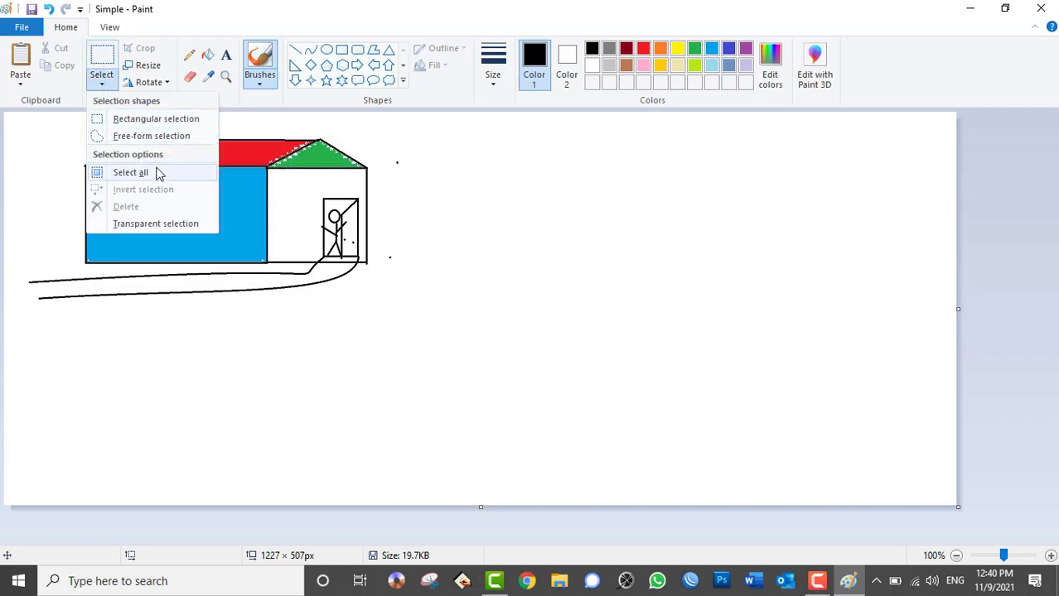
{"action": "left_click", "coordinate": [129, 120]}
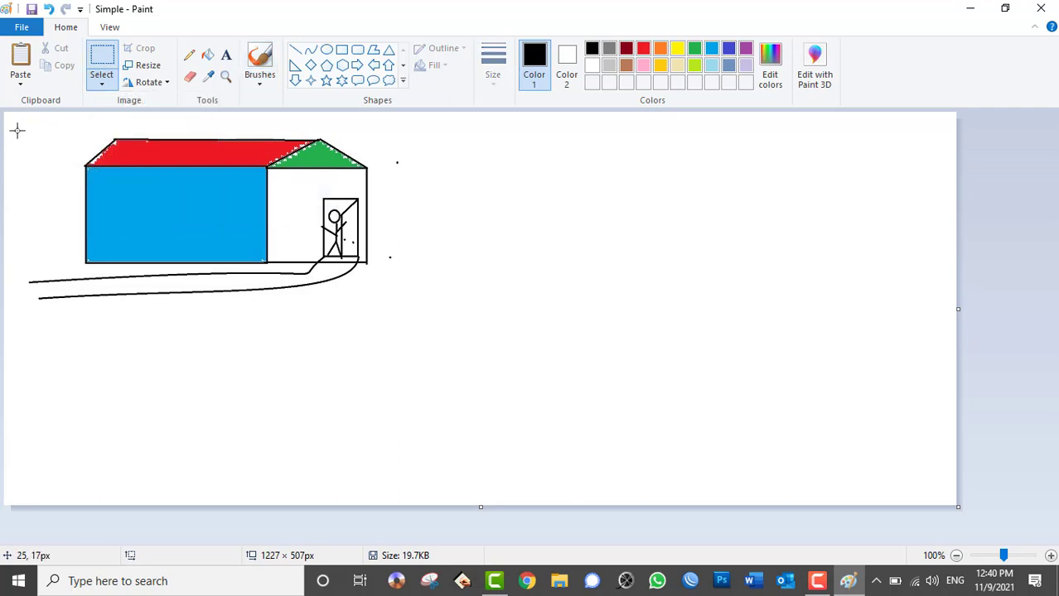
Step: Copy the house and place the duplicate to the right of the original
{"action": "left_click_drag", "start_coordinate": [24, 125], "coordinate": [396, 324]}
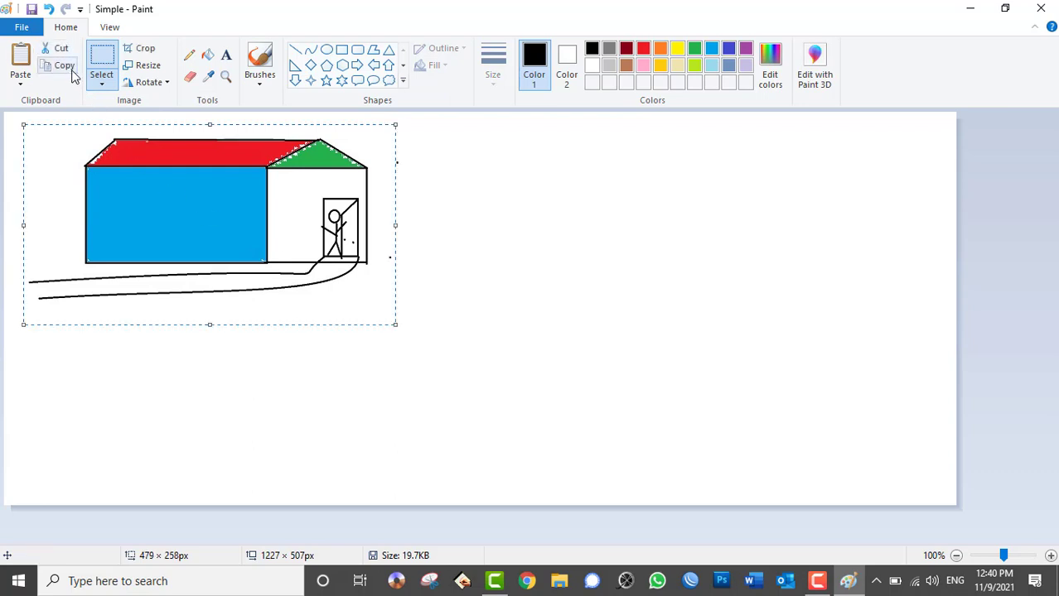
{"action": "left_click", "coordinate": [66, 67]}
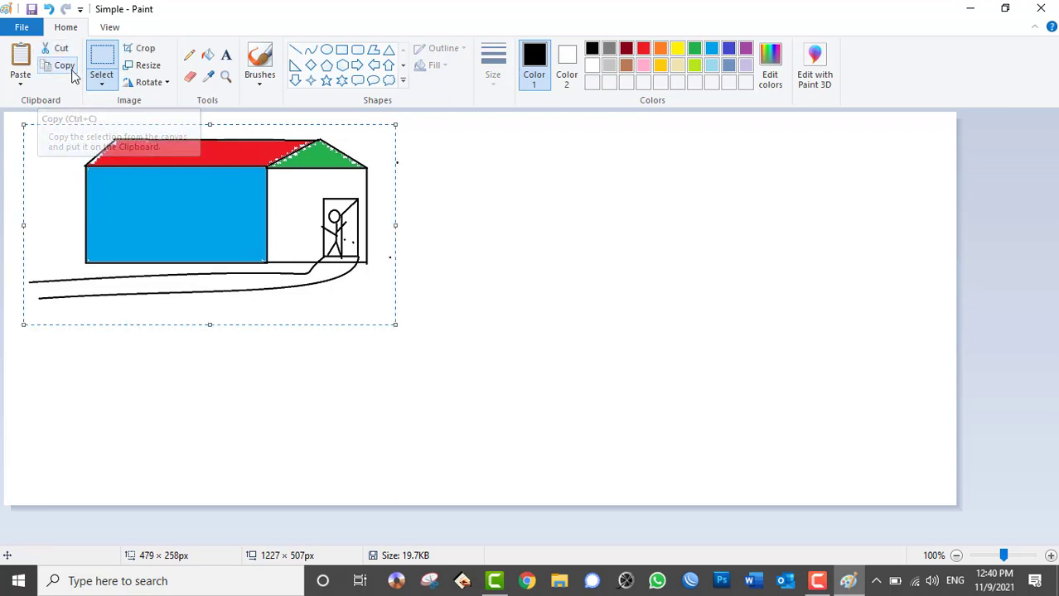
{"action": "left_click", "coordinate": [21, 57]}
{"action": "left_click_drag", "start_coordinate": [107, 150], "coordinate": [587, 192]}
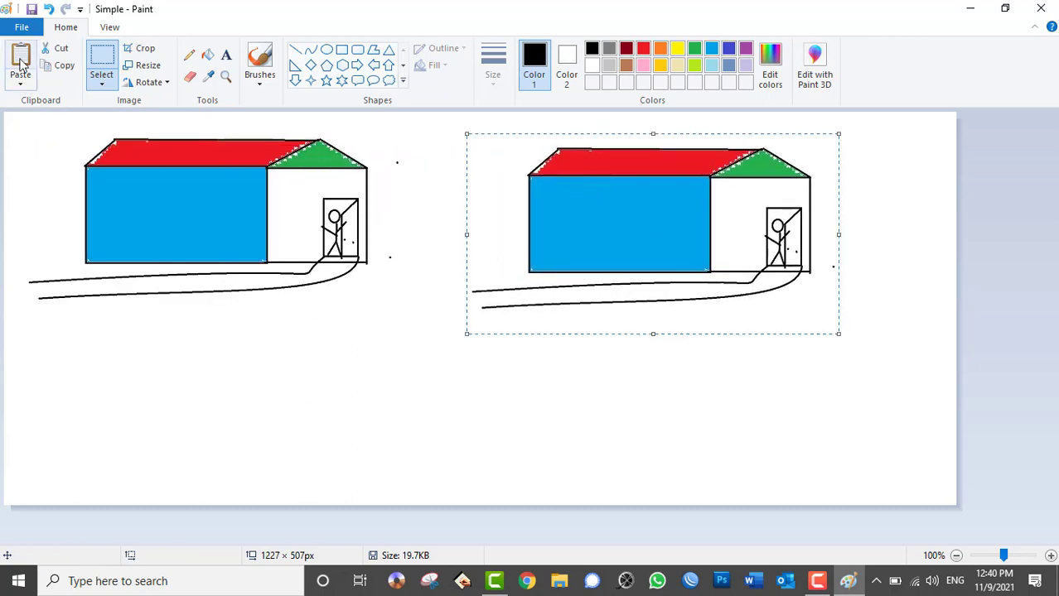
{"action": "left_click", "coordinate": [267, 407]}
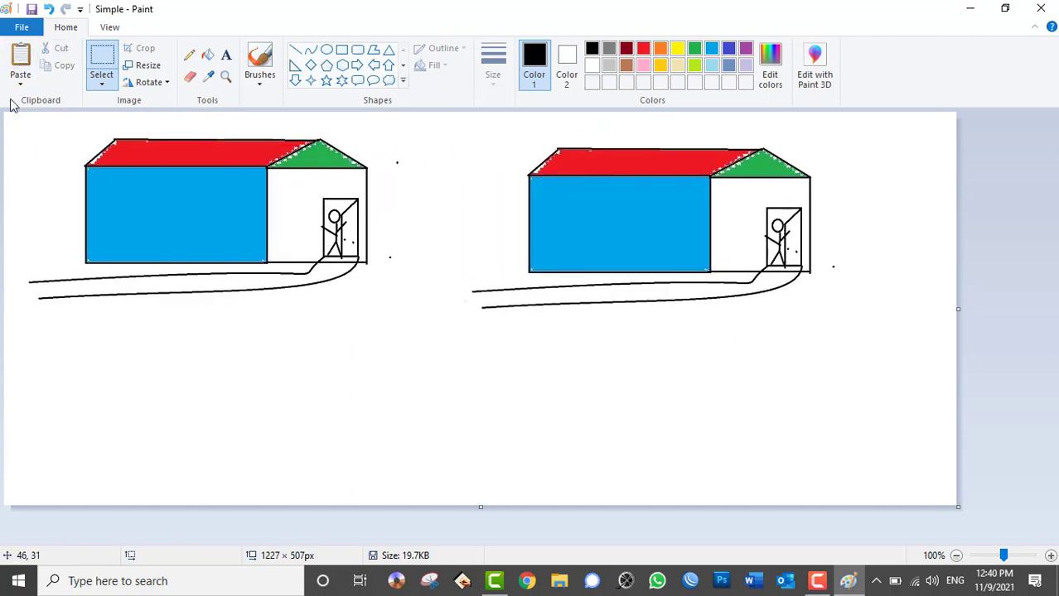
Step: Free-form select the left house and shift it slightly down
{"action": "left_click", "coordinate": [21, 79]}
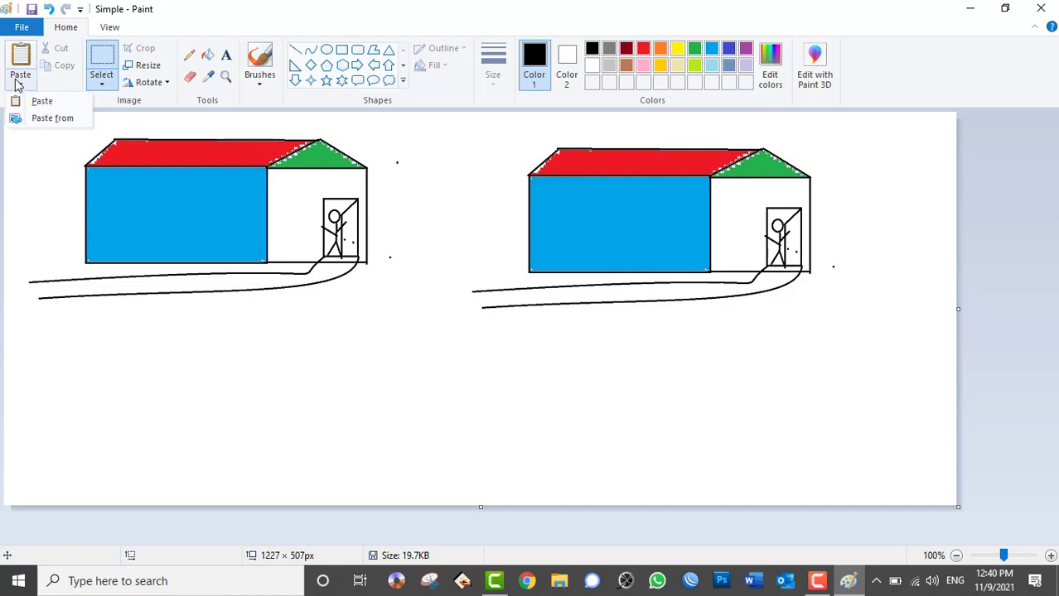
{"action": "left_click", "coordinate": [107, 78]}
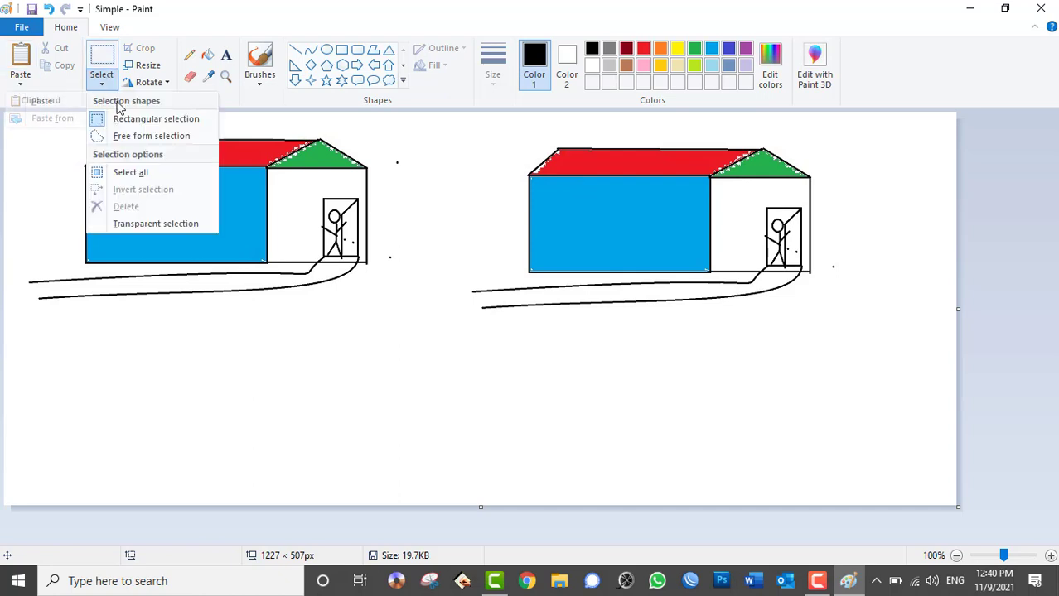
{"action": "left_click", "coordinate": [141, 145]}
{"action": "mouse_move", "coordinate": [29, 207]}
{"action": "left_mouse_down"}
{"action": "mouse_move", "coordinate": [79, 134]}
{"action": "mouse_move", "coordinate": [123, 121]}
{"action": "mouse_move", "coordinate": [346, 129]}
{"action": "mouse_move", "coordinate": [402, 182]}
{"action": "mouse_move", "coordinate": [396, 232]}
{"action": "mouse_move", "coordinate": [371, 272]}
{"action": "mouse_move", "coordinate": [160, 333]}
{"action": "mouse_move", "coordinate": [38, 310]}
{"action": "mouse_move", "coordinate": [9, 282]}
{"action": "mouse_move", "coordinate": [30, 210]}
{"action": "mouse_move", "coordinate": [109, 259]}
{"action": "mouse_move", "coordinate": [165, 358]}
{"action": "mouse_move", "coordinate": [125, 239]}
{"action": "mouse_move", "coordinate": [83, 279]}
{"action": "mouse_move", "coordinate": [84, 241]}
{"action": "left_mouse_up"}
{"action": "left_click", "coordinate": [194, 366]}
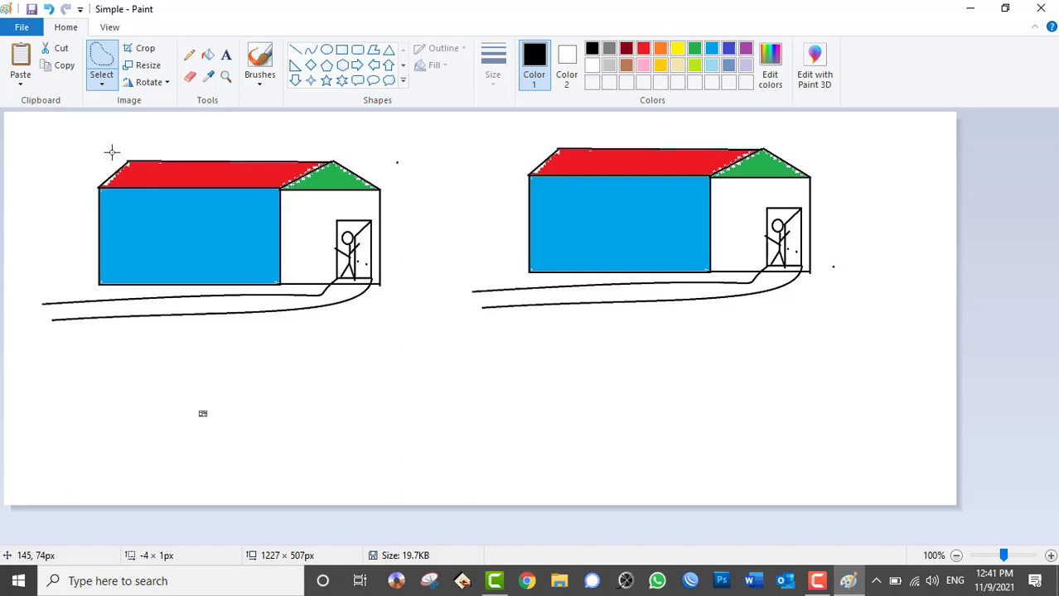
{"action": "left_click", "coordinate": [103, 84]}
{"action": "left_click", "coordinate": [128, 172]}
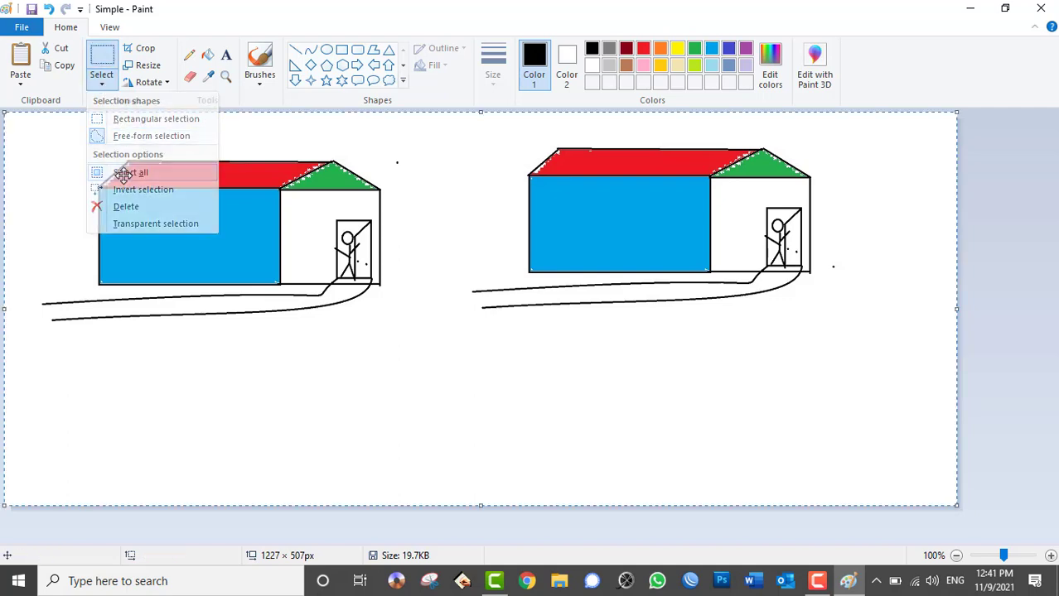
{"action": "left_click", "coordinate": [103, 84]}
{"action": "left_click", "coordinate": [140, 193]}
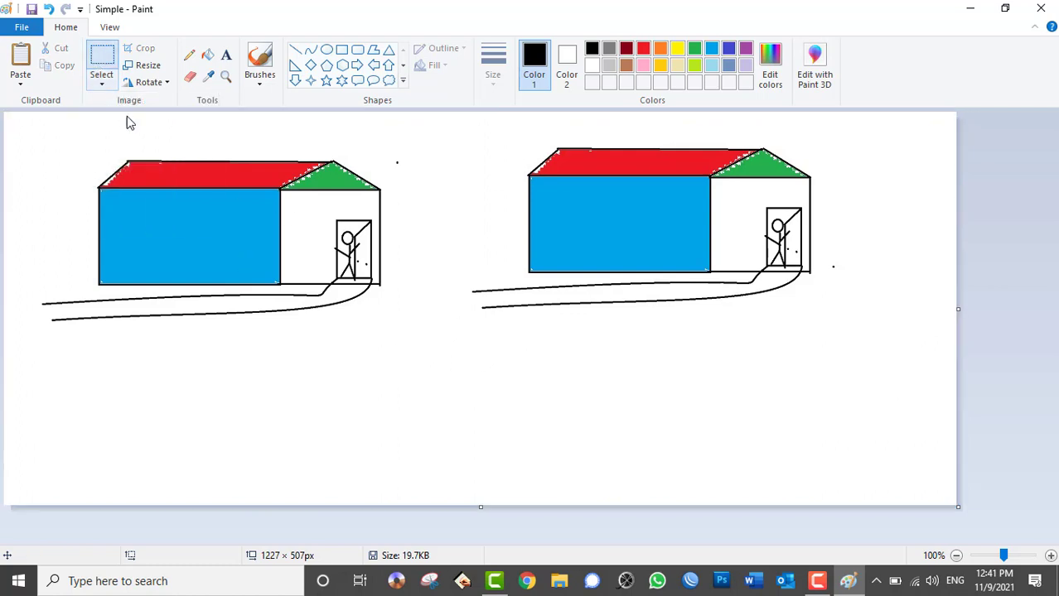
{"action": "mouse_move", "coordinate": [31, 145]}
{"action": "left_mouse_down"}
{"action": "mouse_move", "coordinate": [347, 338]}
{"action": "mouse_move", "coordinate": [399, 350]}
{"action": "left_mouse_up"}
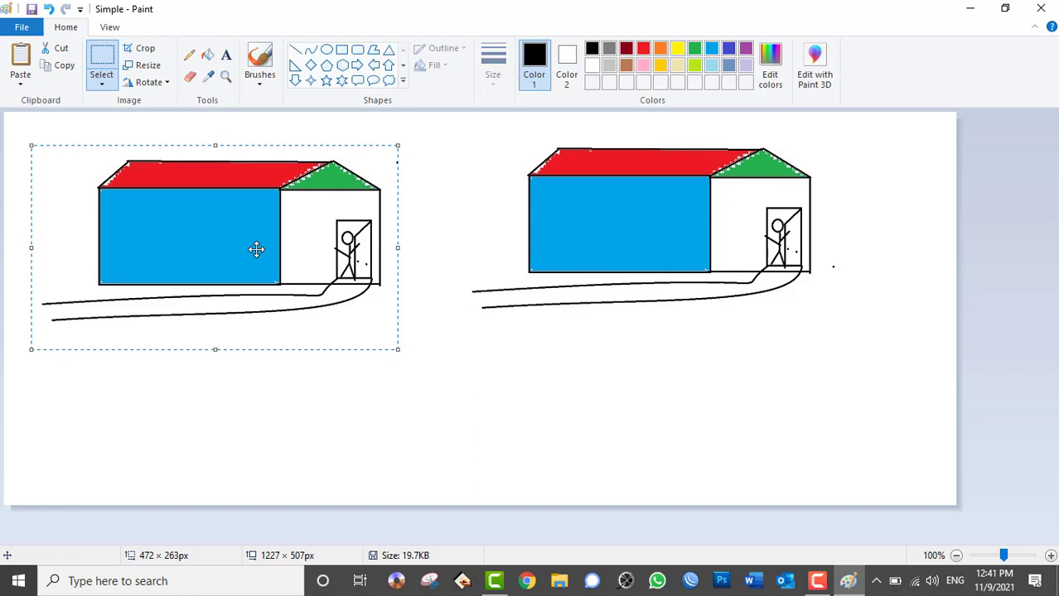
{"action": "left_click", "coordinate": [101, 83]}
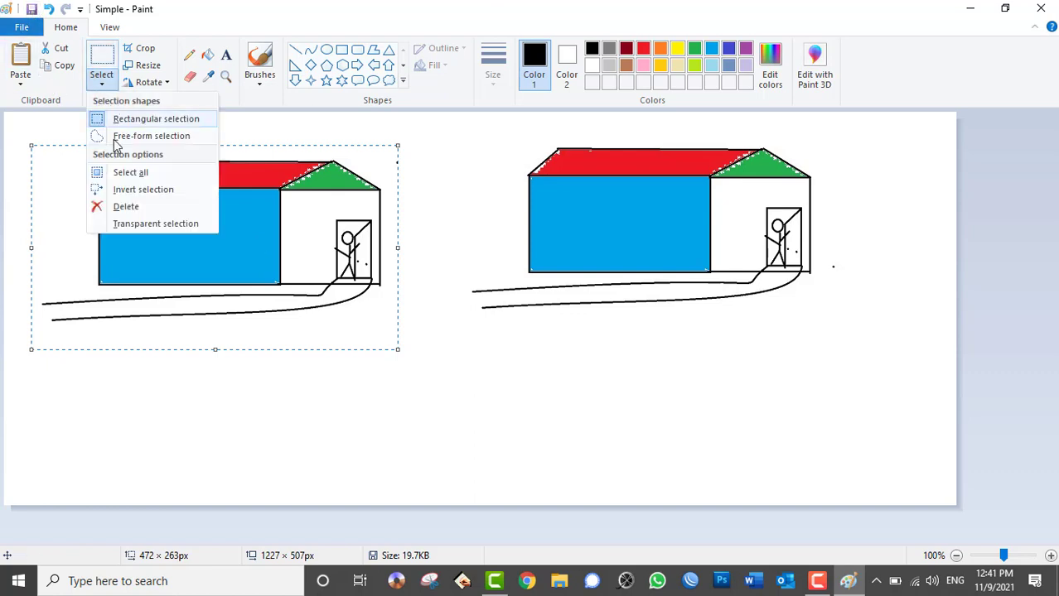
{"action": "left_click", "coordinate": [147, 190]}
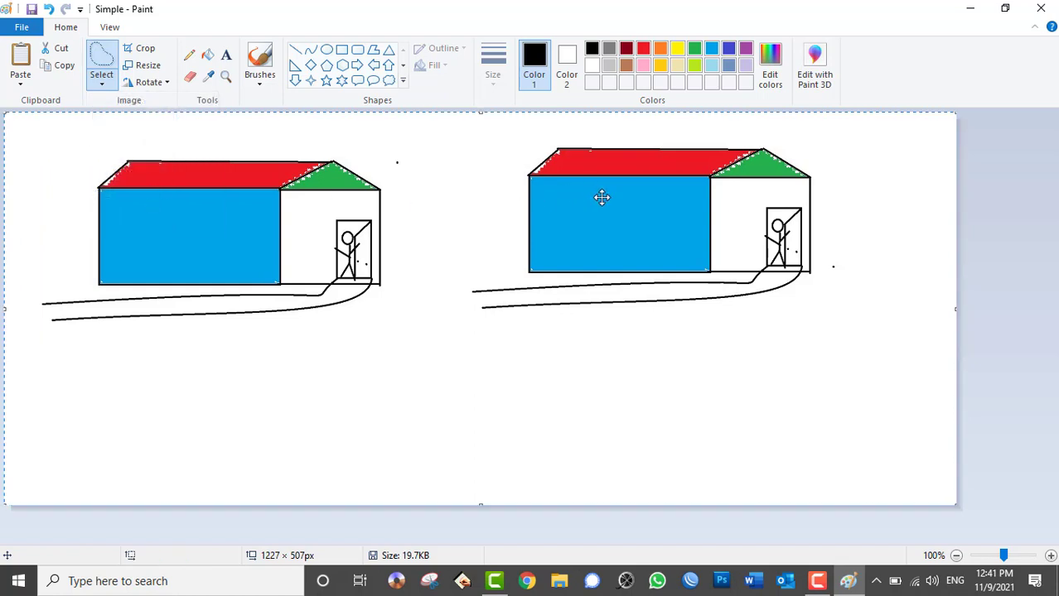
{"action": "mouse_move", "coordinate": [597, 194]}
{"action": "left_mouse_down"}
{"action": "mouse_move", "coordinate": [716, 260]}
{"action": "mouse_move", "coordinate": [706, 125]}
{"action": "mouse_move", "coordinate": [614, 253]}
{"action": "mouse_move", "coordinate": [589, 205]}
{"action": "mouse_move", "coordinate": [695, 230]}
{"action": "mouse_move", "coordinate": [637, 231]}
{"action": "mouse_move", "coordinate": [737, 208]}
{"action": "mouse_move", "coordinate": [1054, 305]}
{"action": "mouse_move", "coordinate": [875, 295]}
{"action": "mouse_move", "coordinate": [855, 284]}
{"action": "mouse_move", "coordinate": [663, 254]}
{"action": "left_mouse_up"}
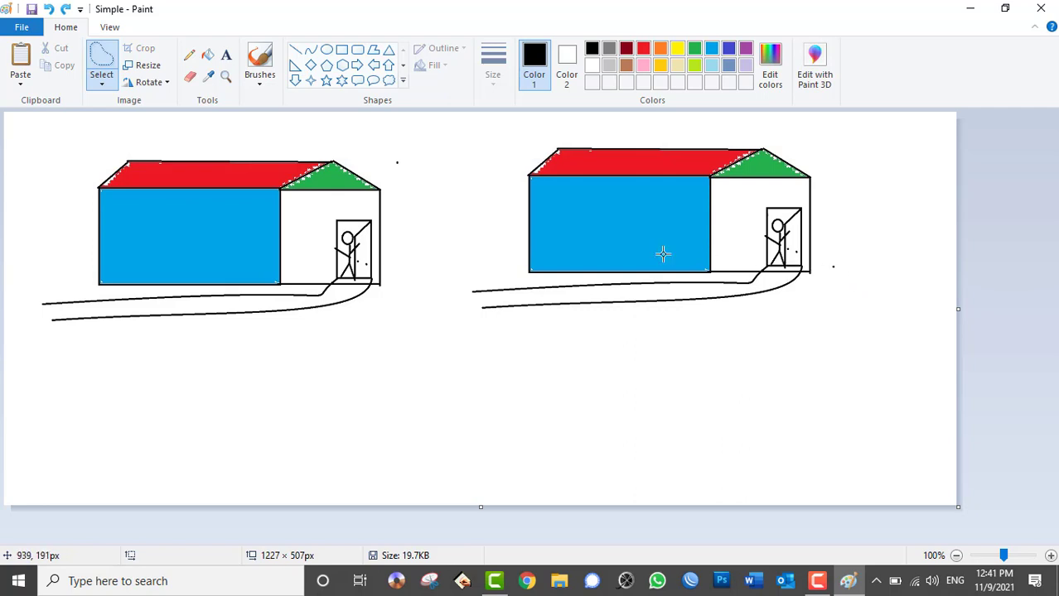
{"action": "left_click", "coordinate": [101, 82]}
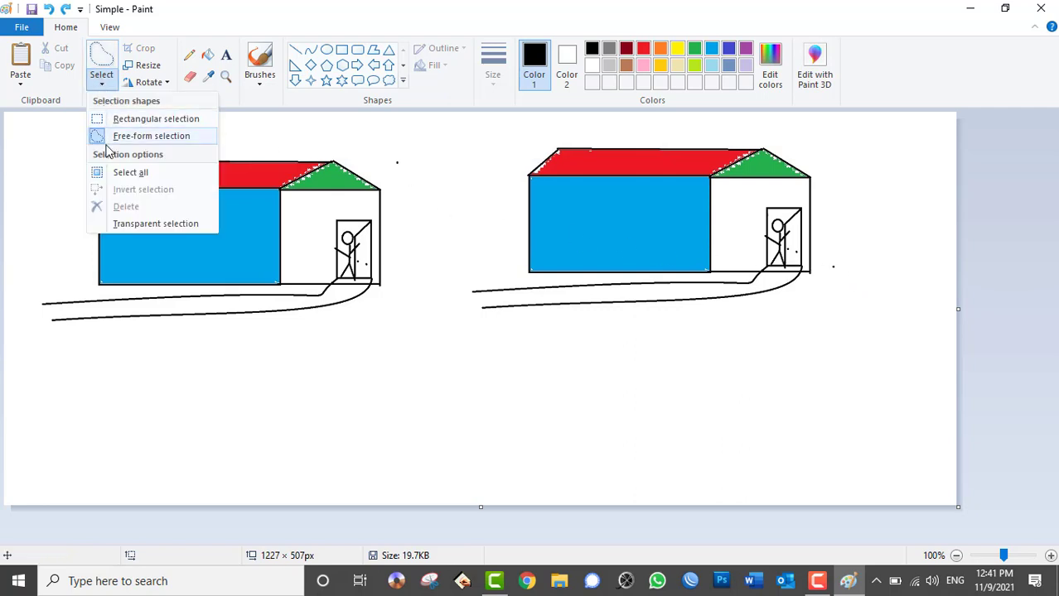
{"action": "left_click", "coordinate": [125, 223]}
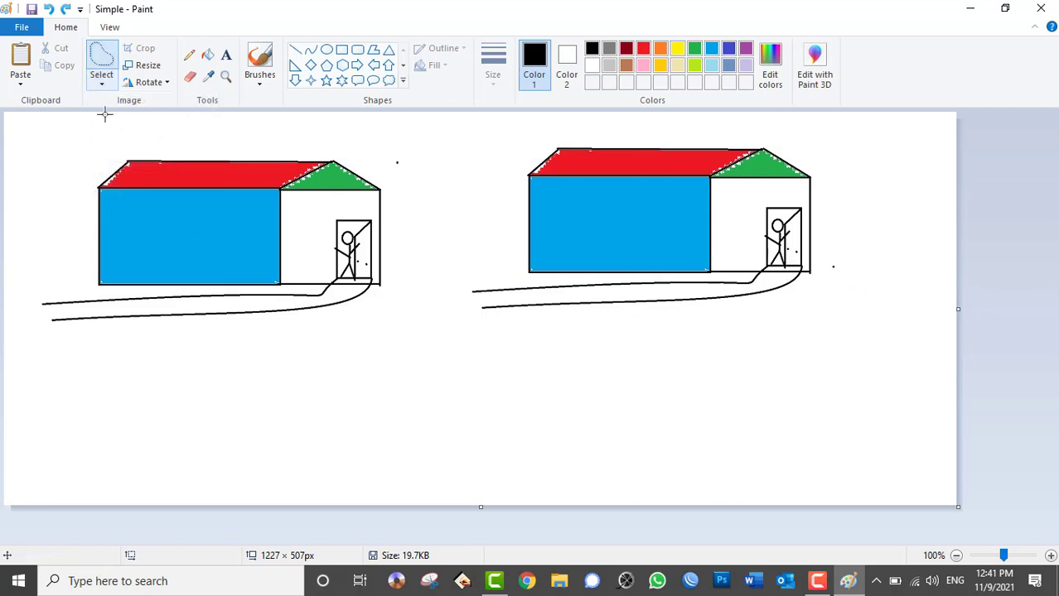
{"action": "right_click", "coordinate": [103, 76]}
{"action": "left_click", "coordinate": [98, 83]}
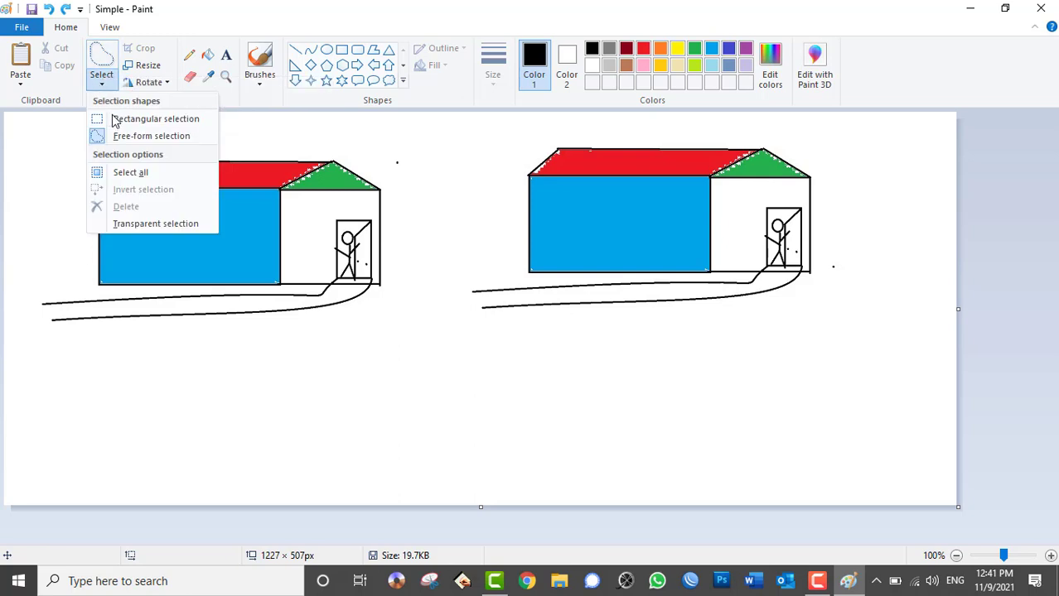
Step: Rectangle-select the left house and delete it
{"action": "left_click", "coordinate": [115, 119]}
{"action": "left_click_drag", "start_coordinate": [75, 134], "coordinate": [427, 359]}
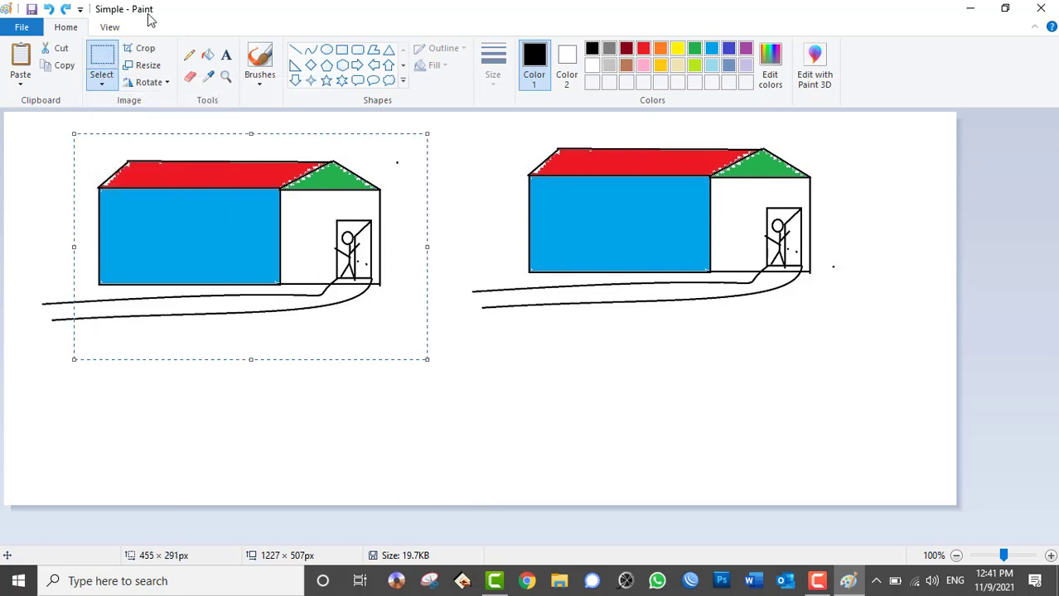
{"action": "left_click", "coordinate": [101, 82]}
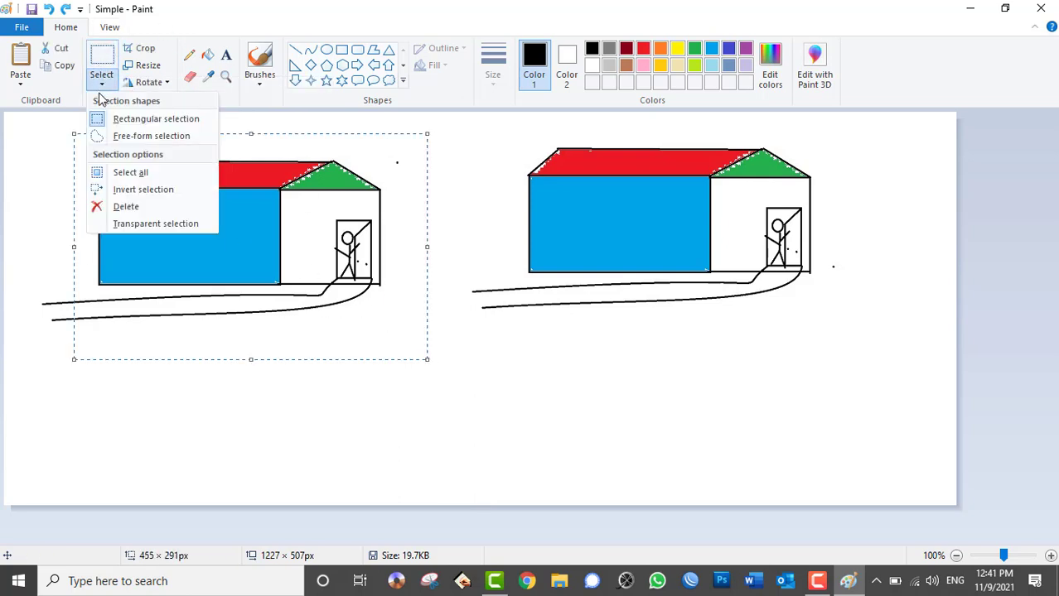
{"action": "left_click", "coordinate": [129, 207]}
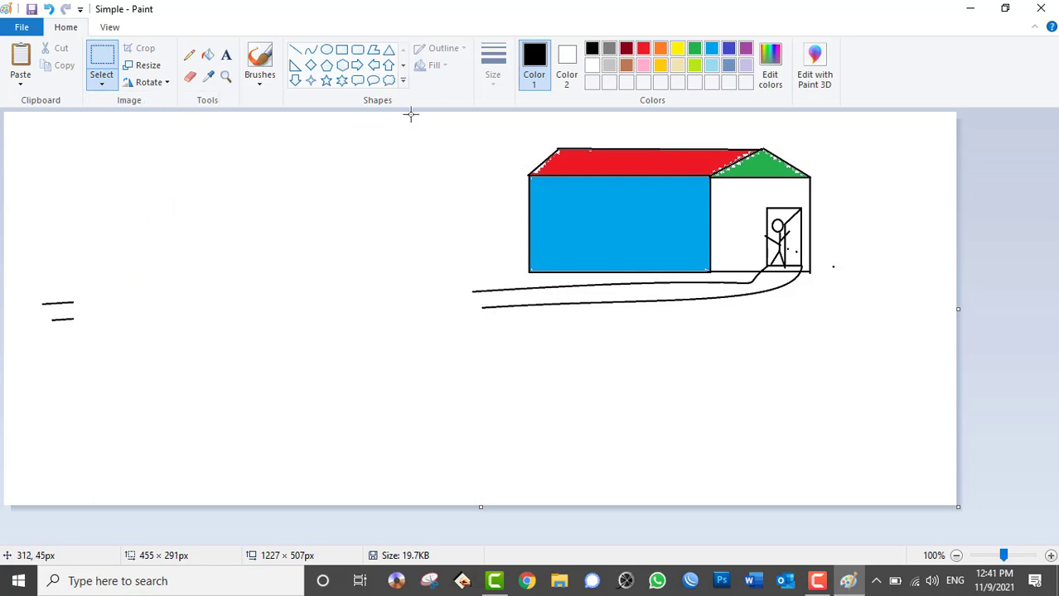
Step: Select the remaining house and enable transparent selection
{"action": "left_click_drag", "start_coordinate": [463, 123], "coordinate": [830, 369]}
{"action": "left_click", "coordinate": [101, 83]}
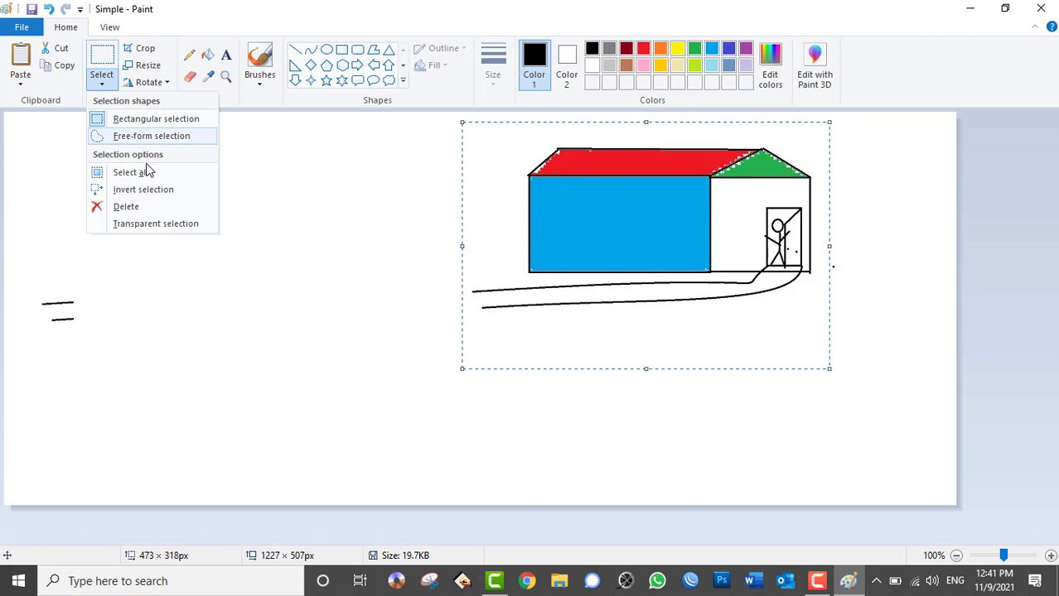
{"action": "left_click", "coordinate": [160, 230]}
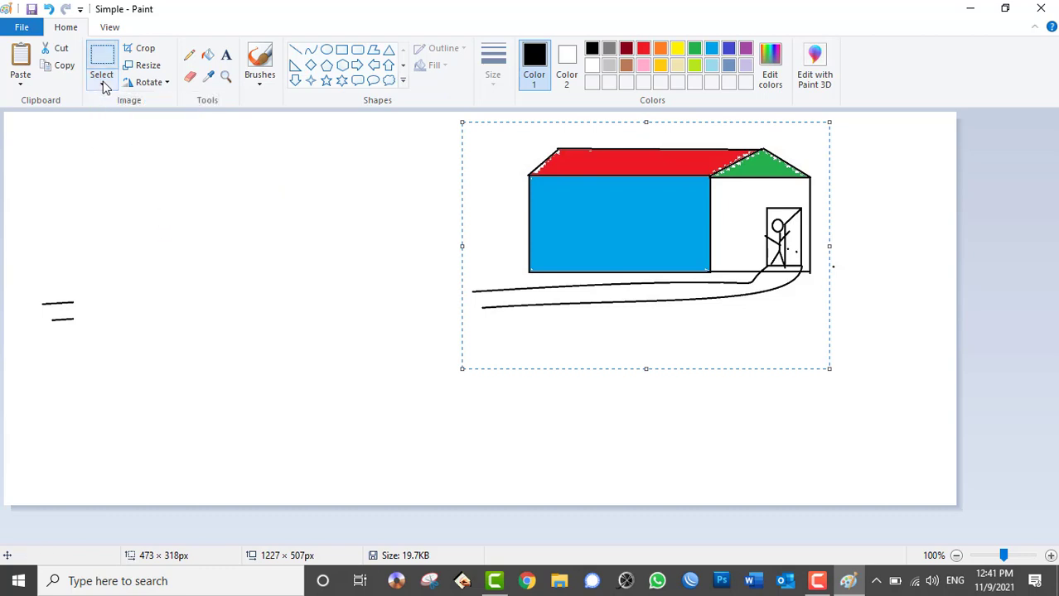
{"action": "left_click", "coordinate": [348, 184]}
{"action": "left_click", "coordinate": [101, 81]}
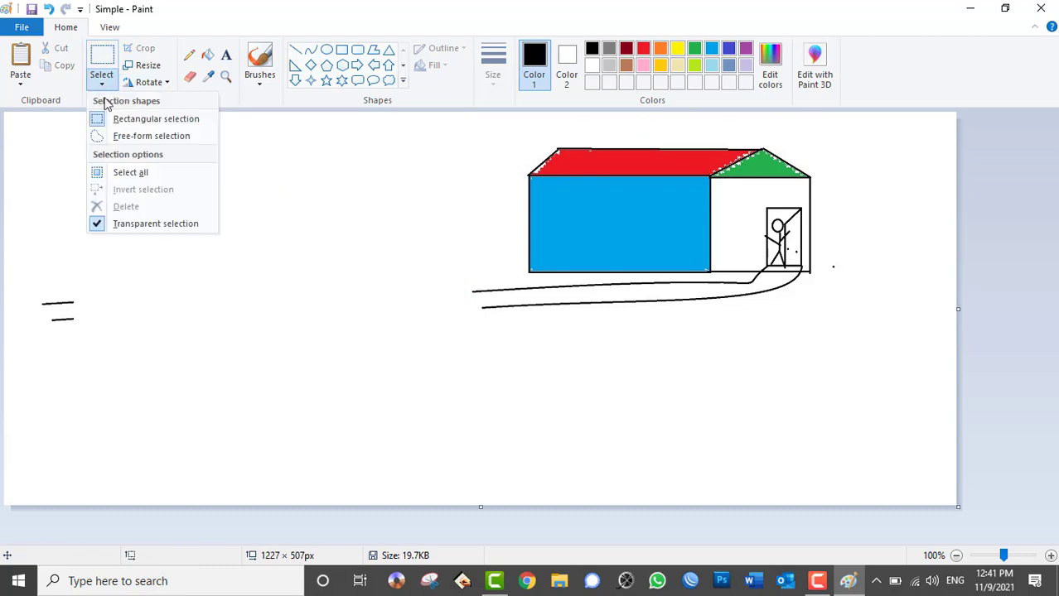
Step: Nudge the house slightly right and down, and turn transparent selection off
{"action": "left_click", "coordinate": [343, 203]}
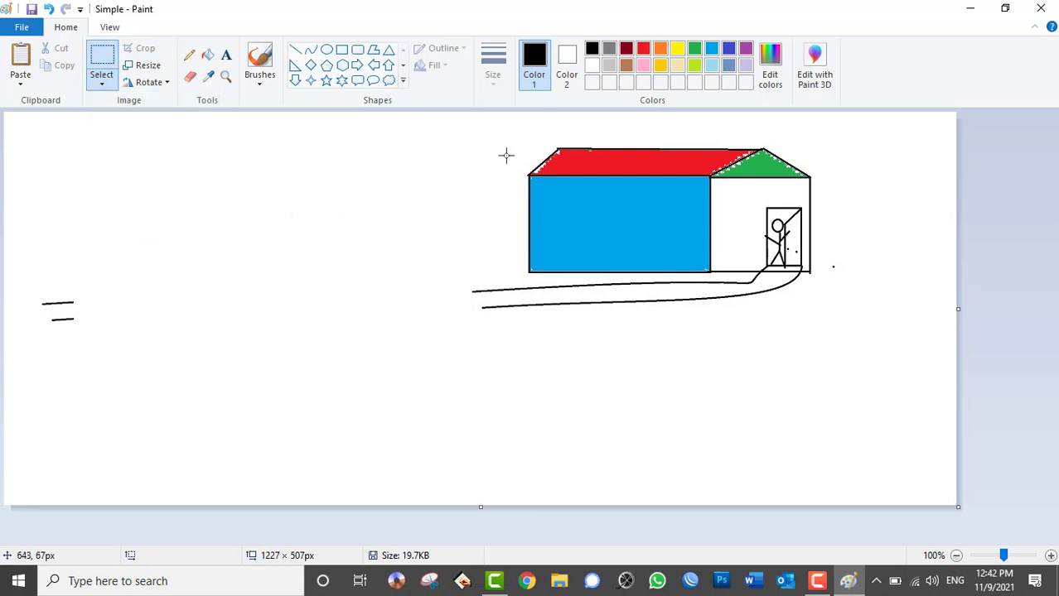
{"action": "left_click_drag", "start_coordinate": [494, 137], "coordinate": [823, 349]}
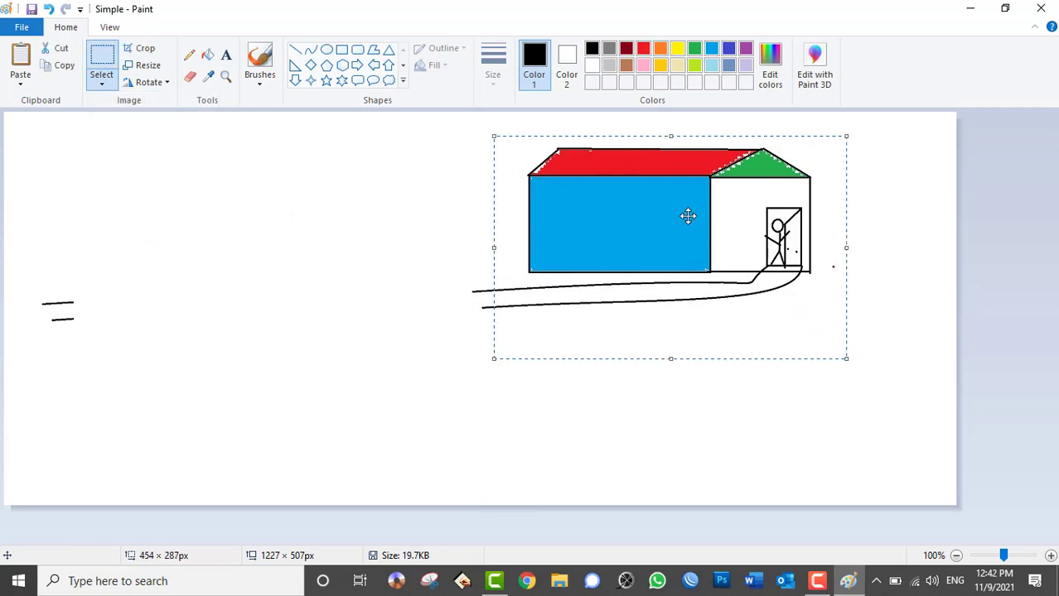
{"action": "mouse_move", "coordinate": [687, 215]}
{"action": "left_mouse_down"}
{"action": "mouse_move", "coordinate": [770, 338]}
{"action": "mouse_move", "coordinate": [667, 430]}
{"action": "mouse_move", "coordinate": [641, 231]}
{"action": "mouse_move", "coordinate": [661, 210]}
{"action": "mouse_move", "coordinate": [654, 221]}
{"action": "mouse_move", "coordinate": [690, 237]}
{"action": "mouse_move", "coordinate": [721, 206]}
{"action": "mouse_move", "coordinate": [675, 206]}
{"action": "left_mouse_up"}
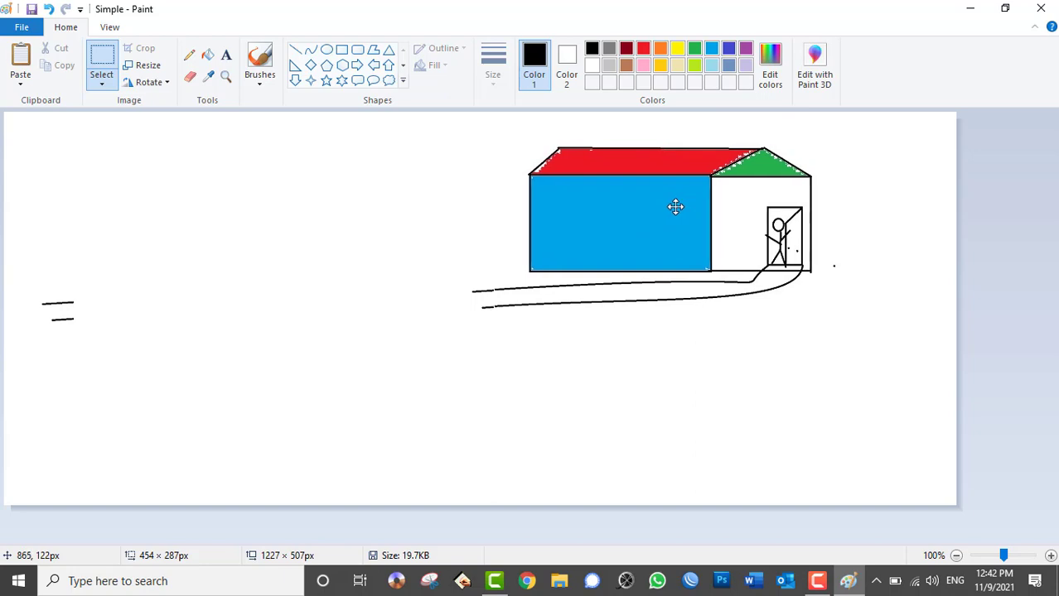
{"action": "left_click", "coordinate": [102, 85]}
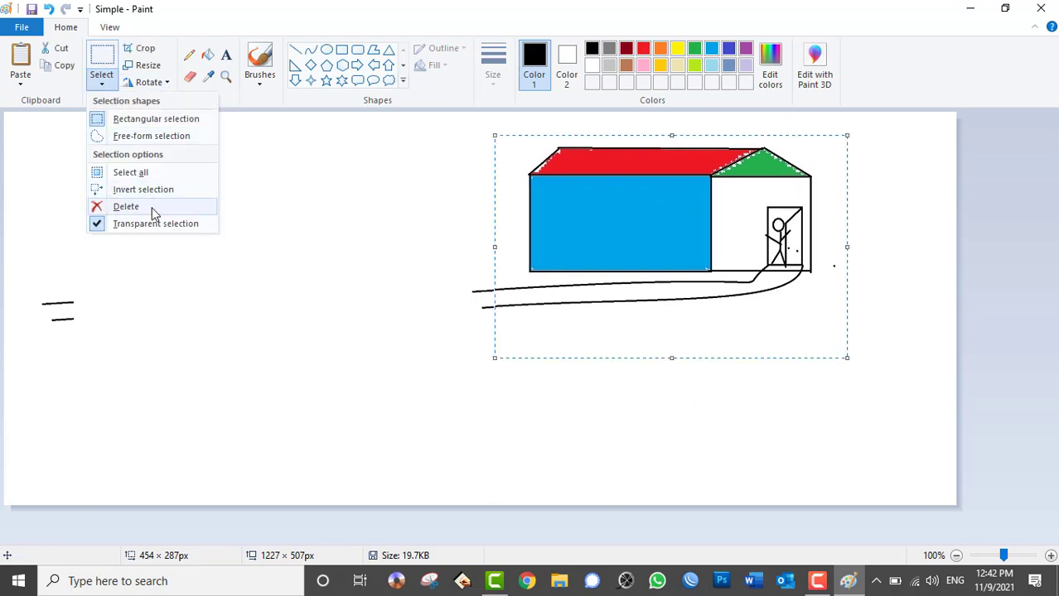
{"action": "left_click", "coordinate": [163, 228]}
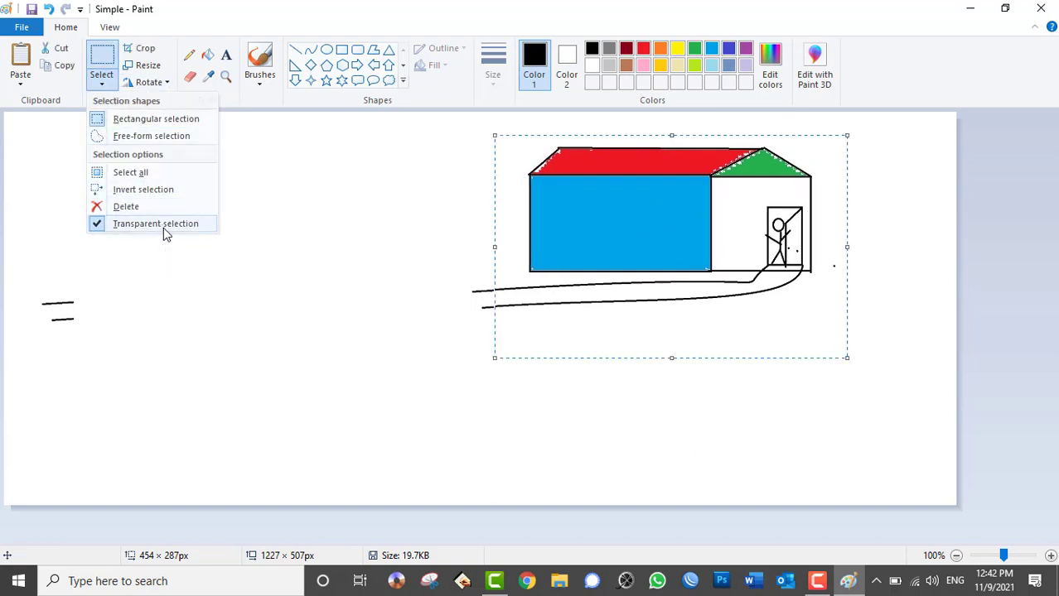
{"action": "left_click", "coordinate": [21, 80]}
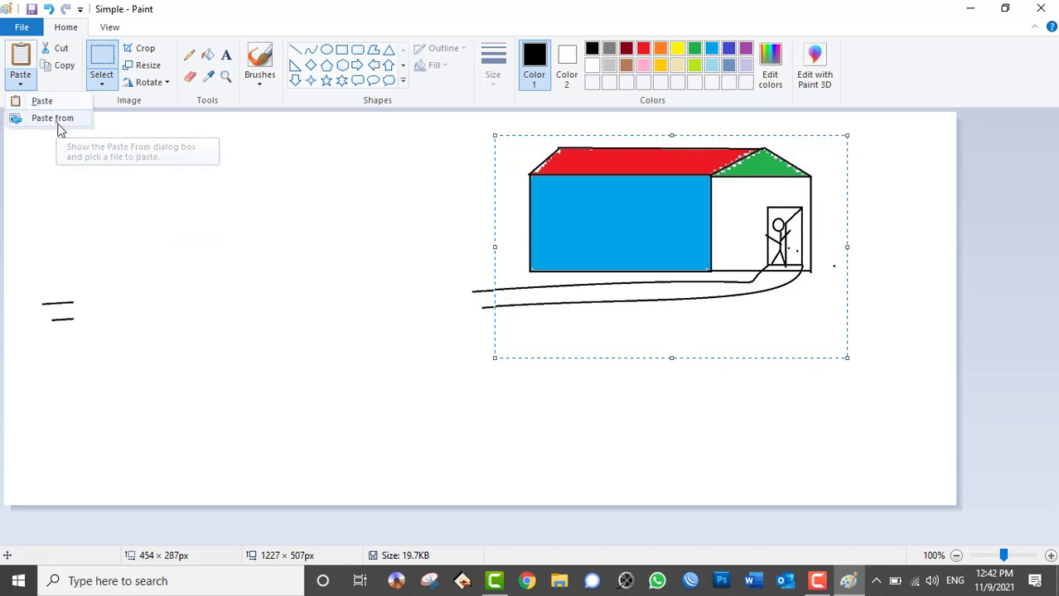
{"action": "left_click", "coordinate": [232, 186]}
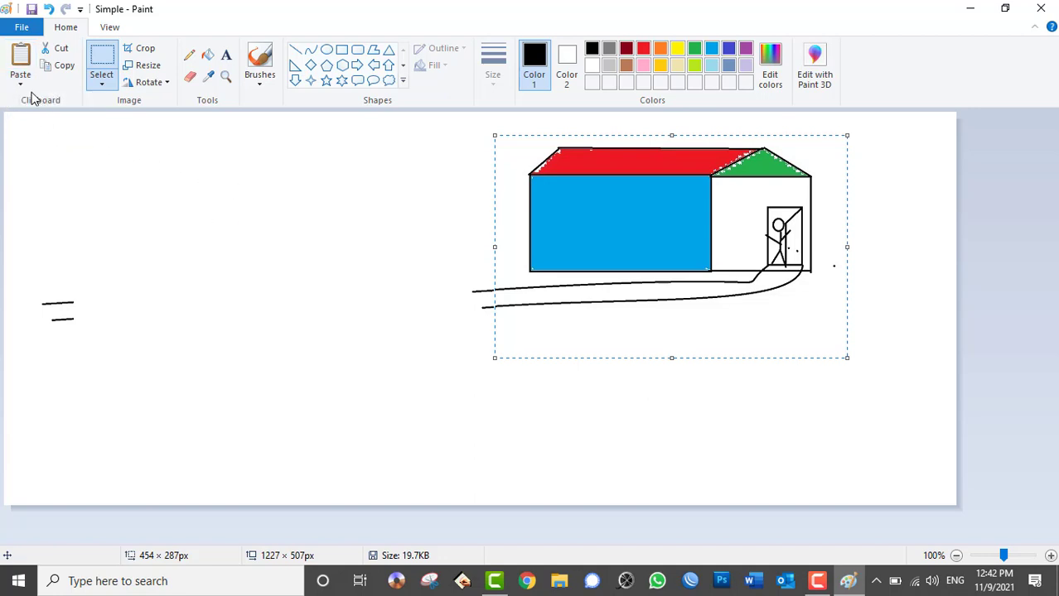
{"action": "left_click", "coordinate": [464, 125]}
Step: Copy the house and place the duplicate below the original at lower right
{"action": "left_click_drag", "start_coordinate": [825, 326], "coordinate": [840, 338]}
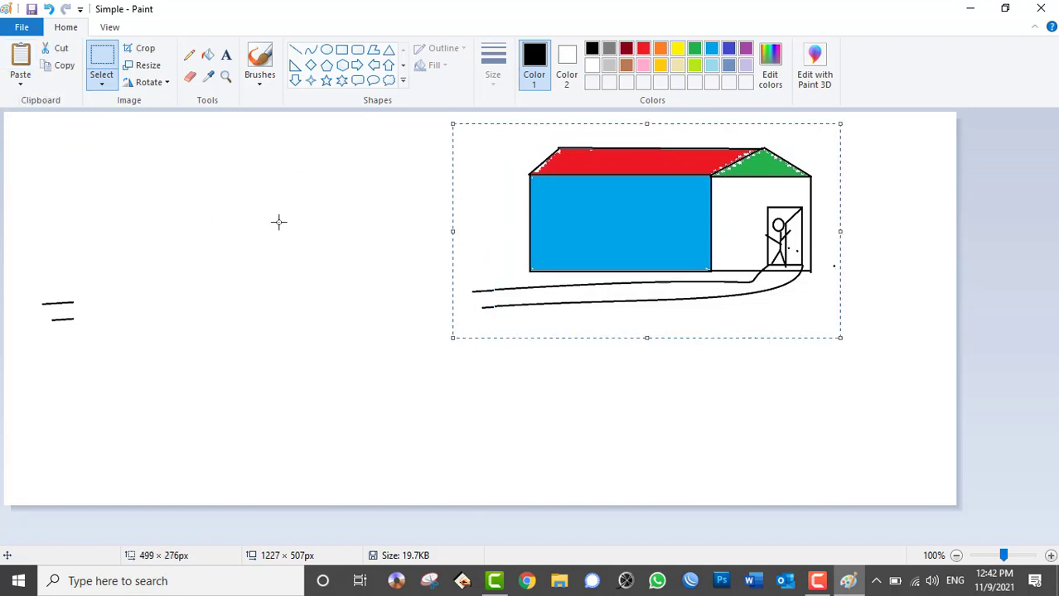
{"action": "left_click", "coordinate": [9, 70]}
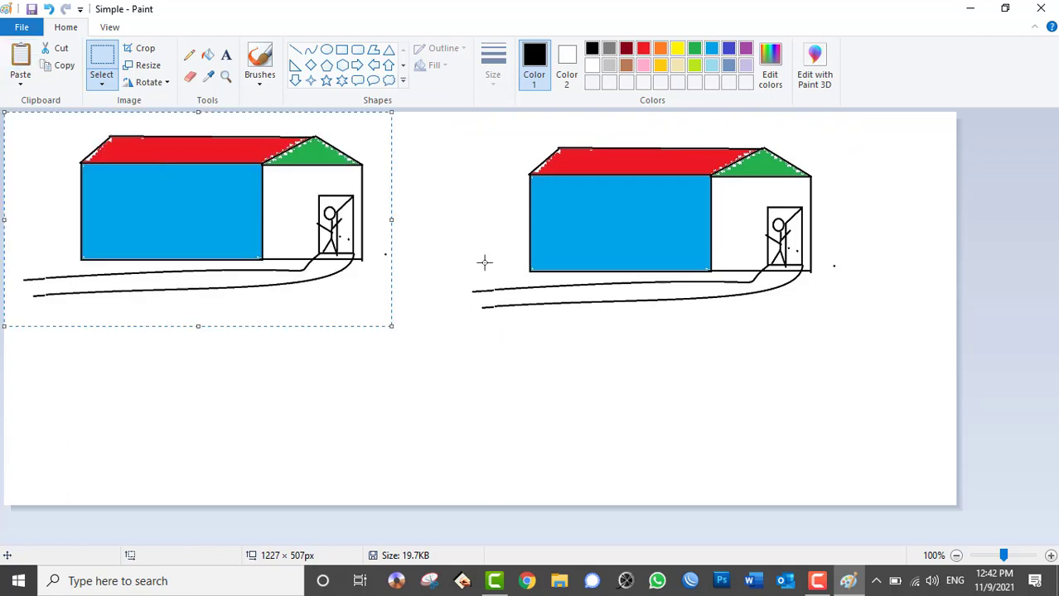
{"action": "mouse_move", "coordinate": [283, 213]}
{"action": "left_mouse_down"}
{"action": "mouse_move", "coordinate": [768, 403]}
{"action": "mouse_move", "coordinate": [752, 408]}
{"action": "left_mouse_up"}
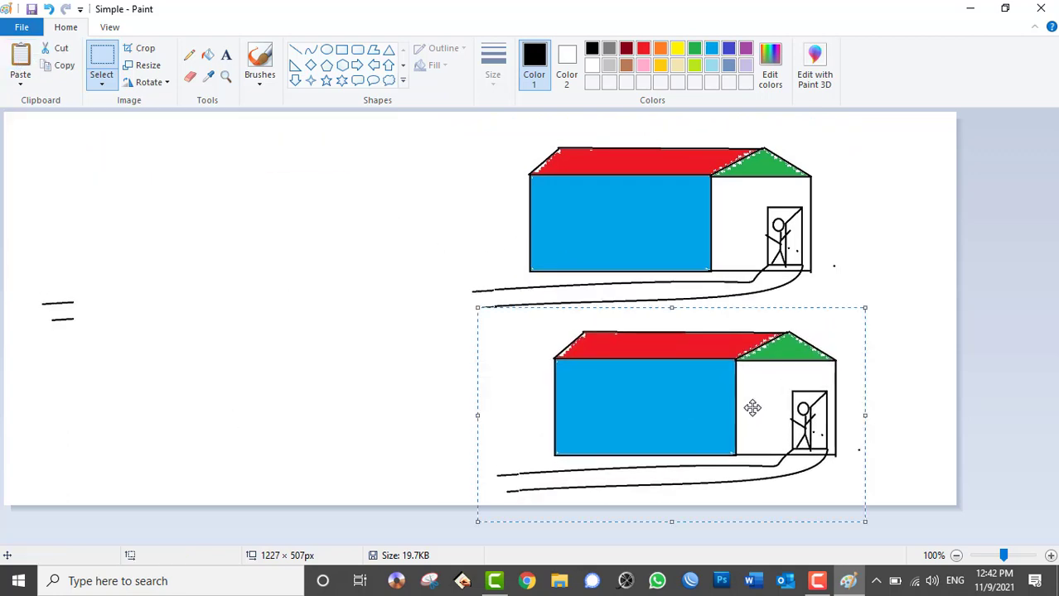
{"action": "left_click", "coordinate": [850, 234]}
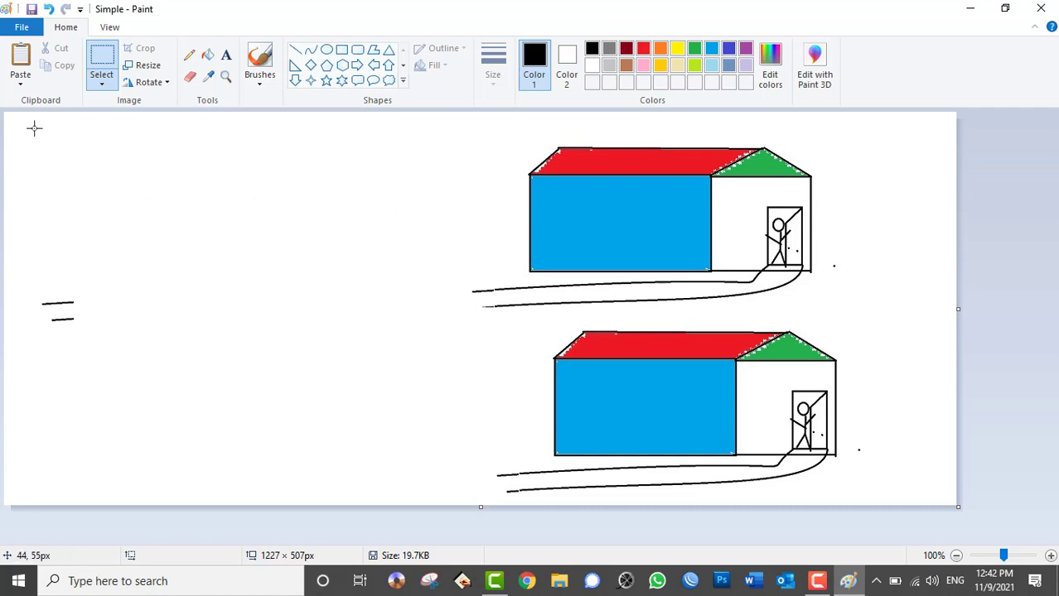
{"action": "left_click", "coordinate": [14, 86]}
Step: Paste the Desktop wallpaper from Documents, shrunk to 699 × 499, at the canvas's top-left
{"action": "left_click", "coordinate": [45, 118]}
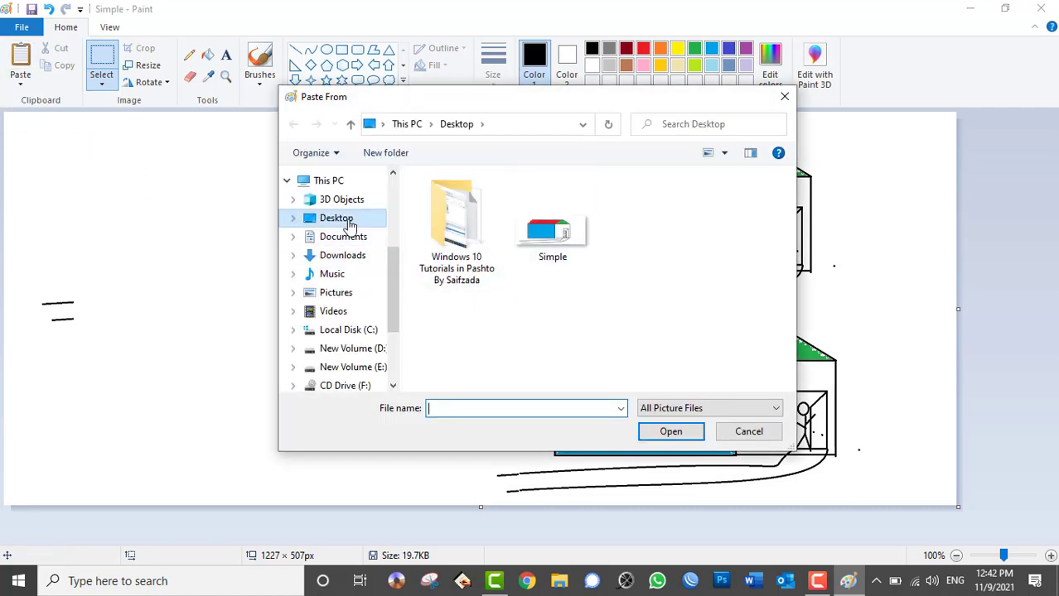
{"action": "left_click", "coordinate": [343, 237]}
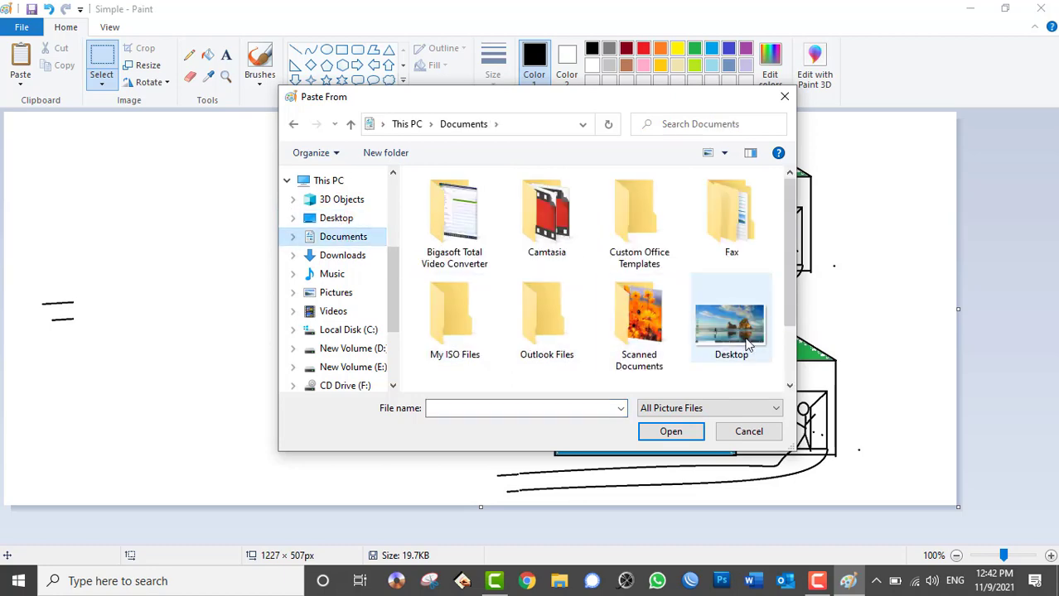
{"action": "double_click", "coordinate": [733, 308]}
{"action": "mouse_move", "coordinate": [458, 252]}
{"action": "left_mouse_down"}
{"action": "mouse_move", "coordinate": [662, 261]}
{"action": "mouse_move", "coordinate": [641, 275]}
{"action": "left_mouse_up"}
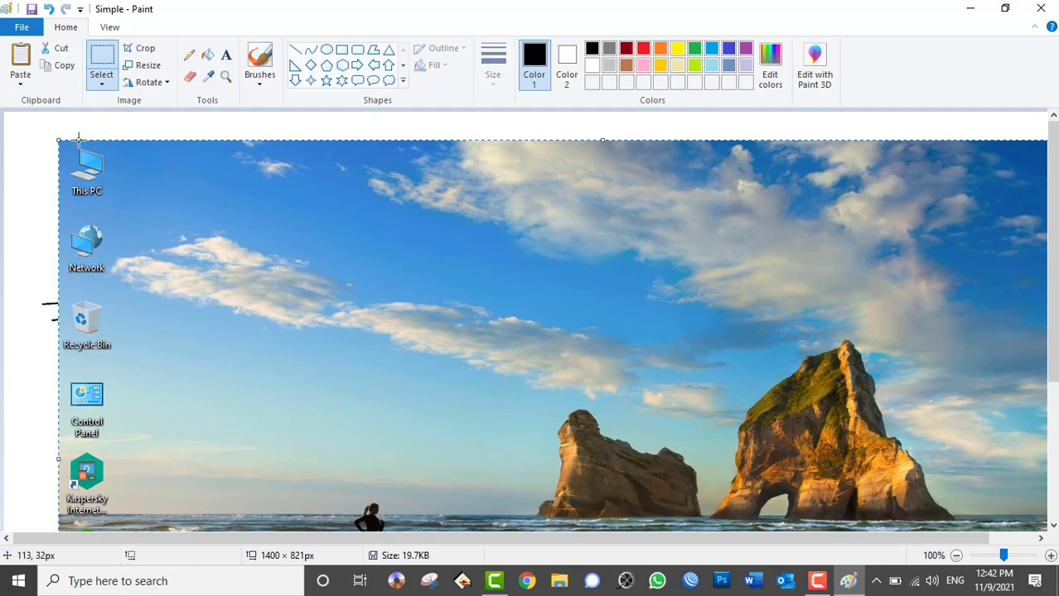
{"action": "mouse_move", "coordinate": [58, 141]}
{"action": "left_mouse_down"}
{"action": "mouse_move", "coordinate": [371, 311]}
{"action": "mouse_move", "coordinate": [602, 388]}
{"action": "left_mouse_up"}
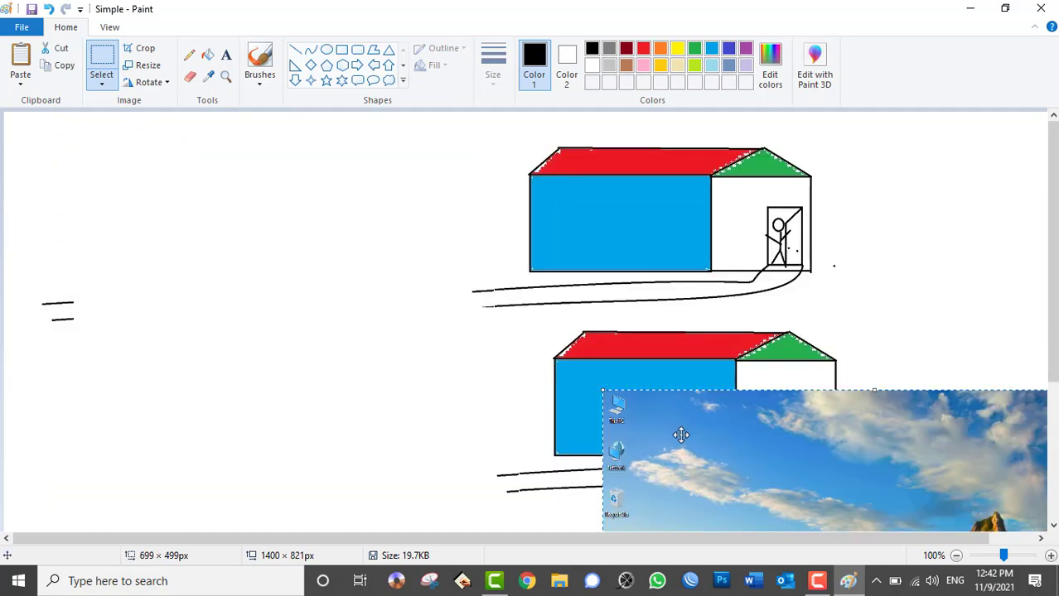
{"action": "mouse_move", "coordinate": [680, 432]}
{"action": "left_mouse_down"}
{"action": "mouse_move", "coordinate": [74, 167]}
{"action": "mouse_move", "coordinate": [89, 162]}
{"action": "left_mouse_up"}
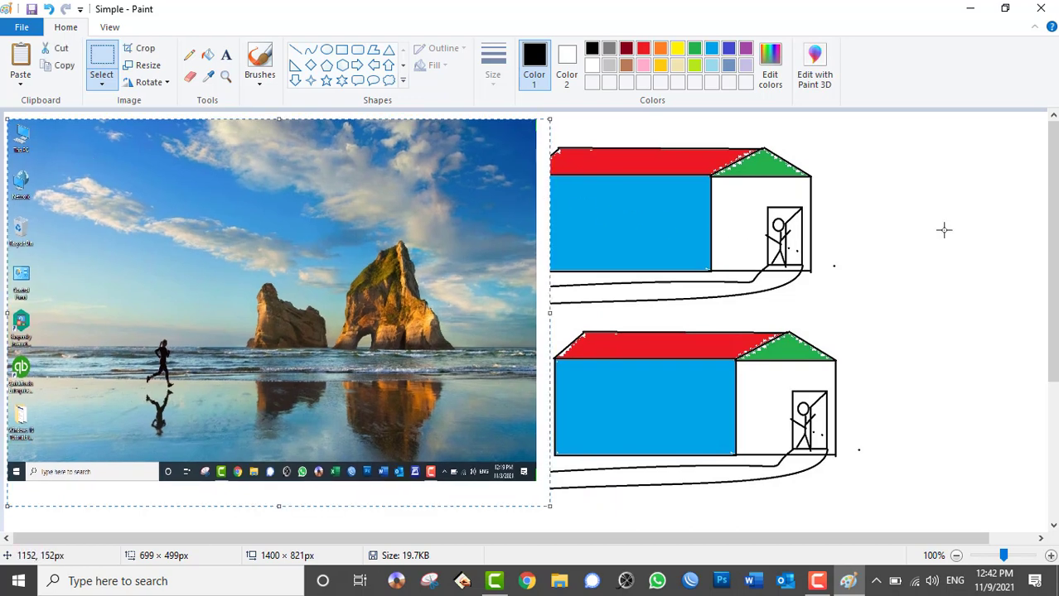
{"action": "left_click", "coordinate": [922, 251]}
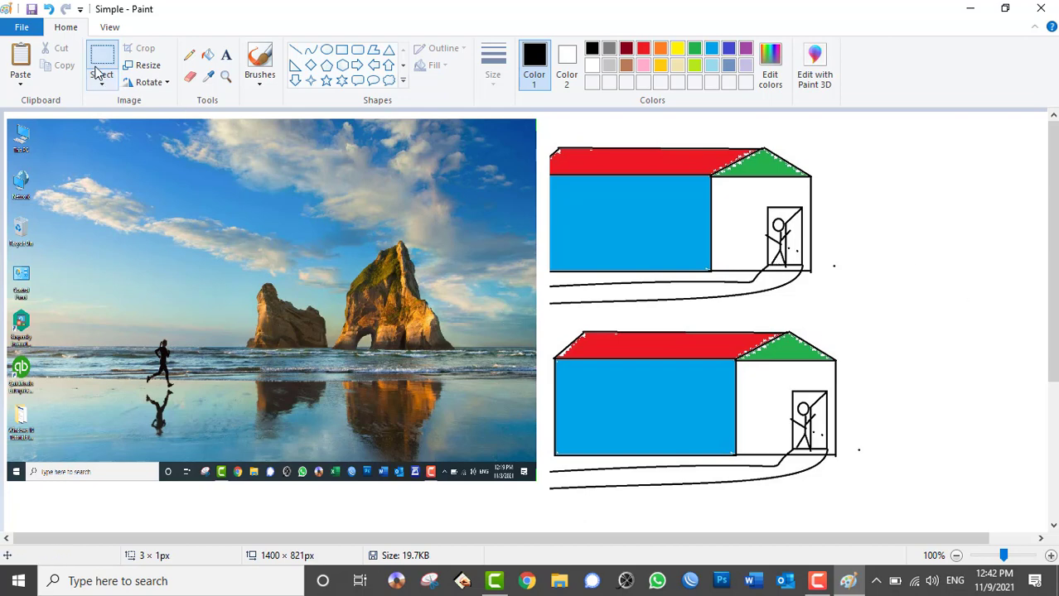
Step: Crop the canvas to the whole pasted wallpaper (684 × 446 px), undoing a trial crop to the rocks
{"action": "left_click_drag", "start_coordinate": [191, 235], "coordinate": [485, 346]}
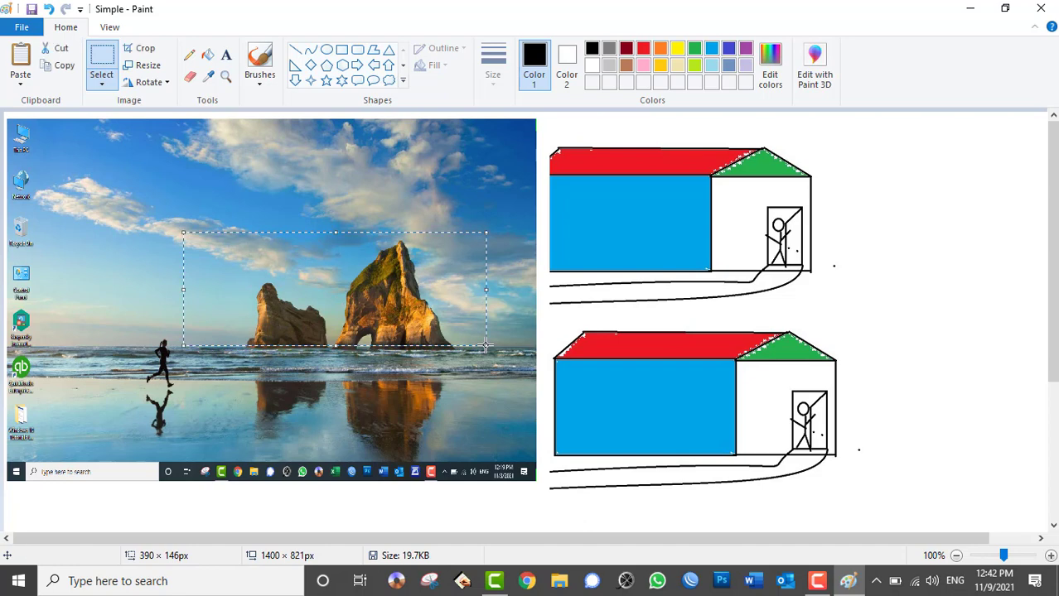
{"action": "left_click", "coordinate": [143, 49]}
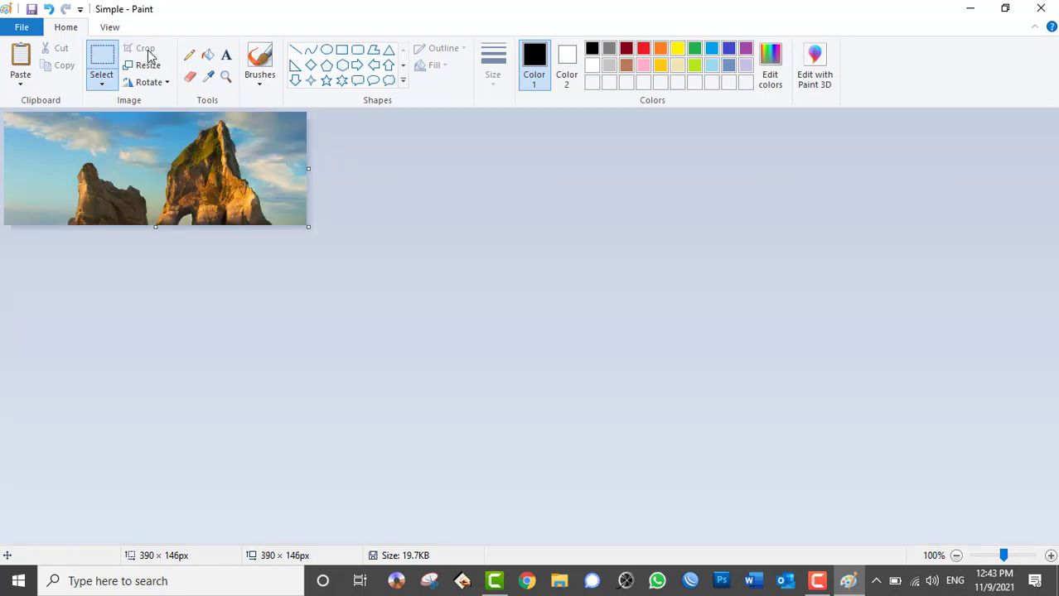
{"action": "key", "text": "ctrl+z"}
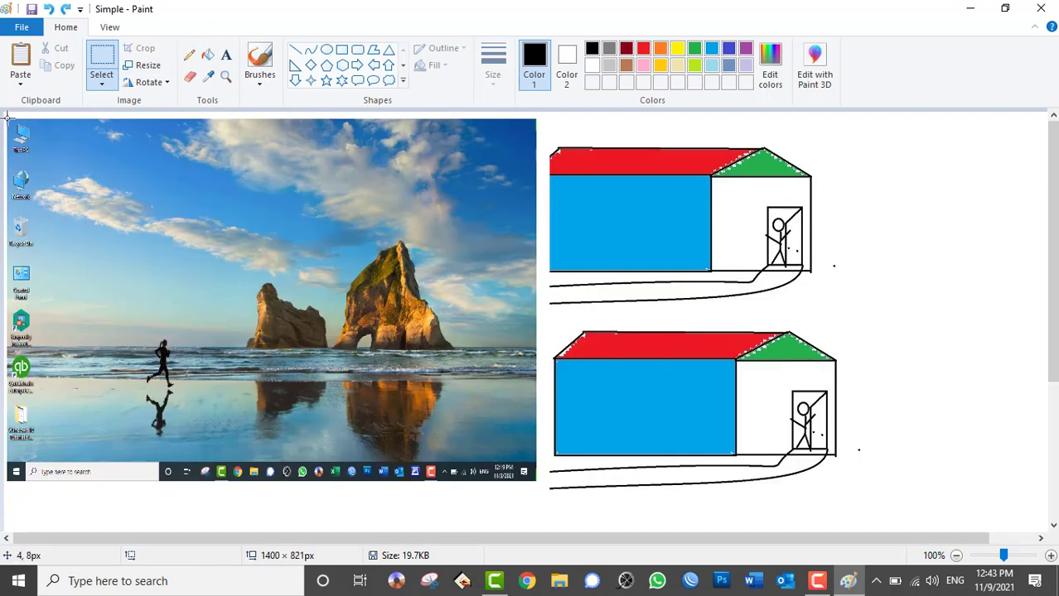
{"action": "left_click_drag", "start_coordinate": [7, 121], "coordinate": [538, 477]}
{"action": "left_click", "coordinate": [142, 51]}
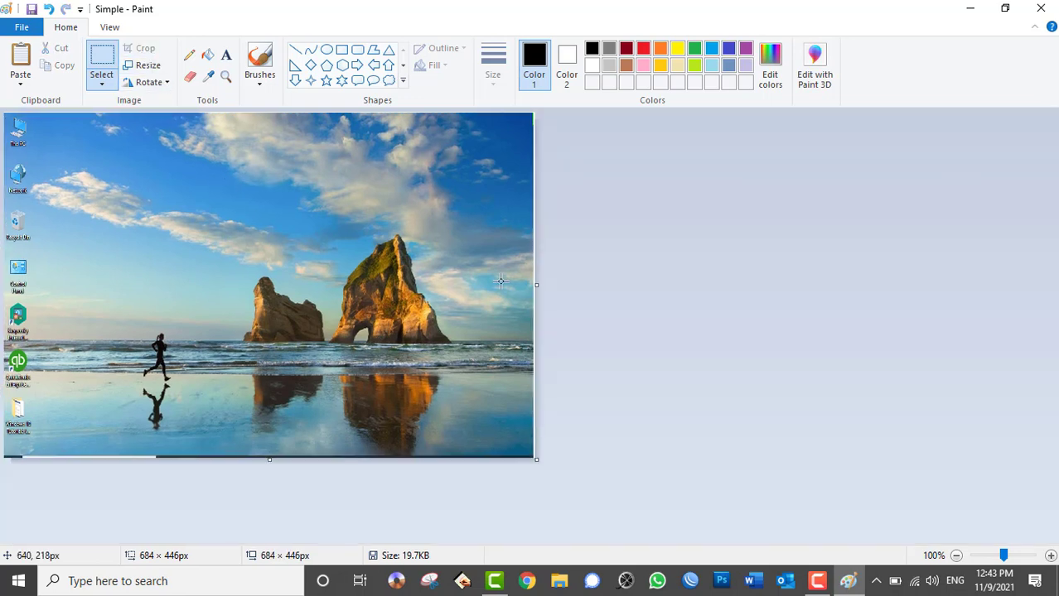
Step: Set the Resize dialog to pixel units and try a width of 700
{"action": "left_click", "coordinate": [145, 65]}
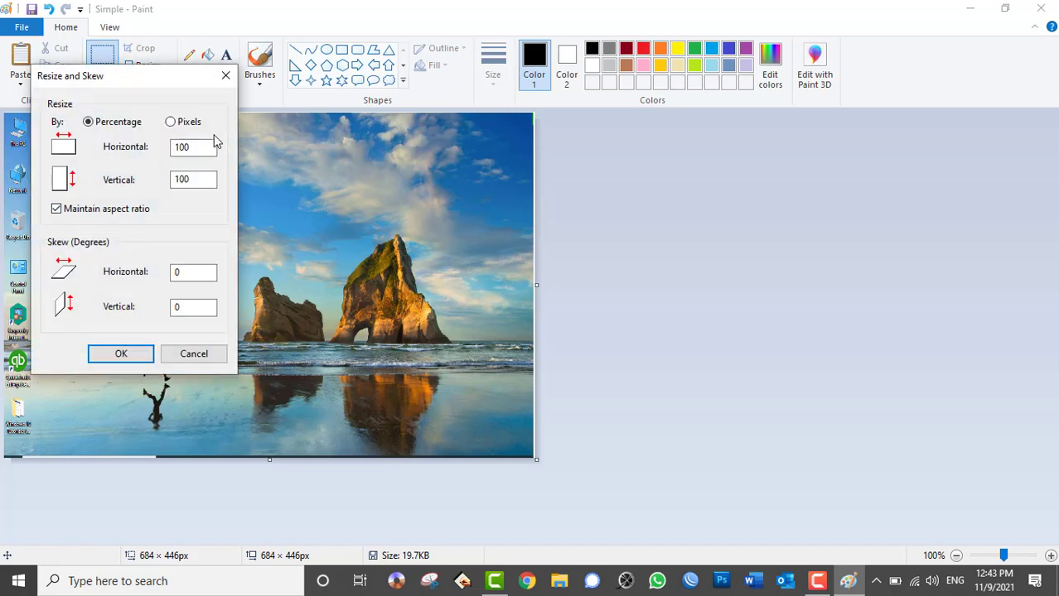
{"action": "left_click_drag", "start_coordinate": [152, 82], "coordinate": [663, 101]}
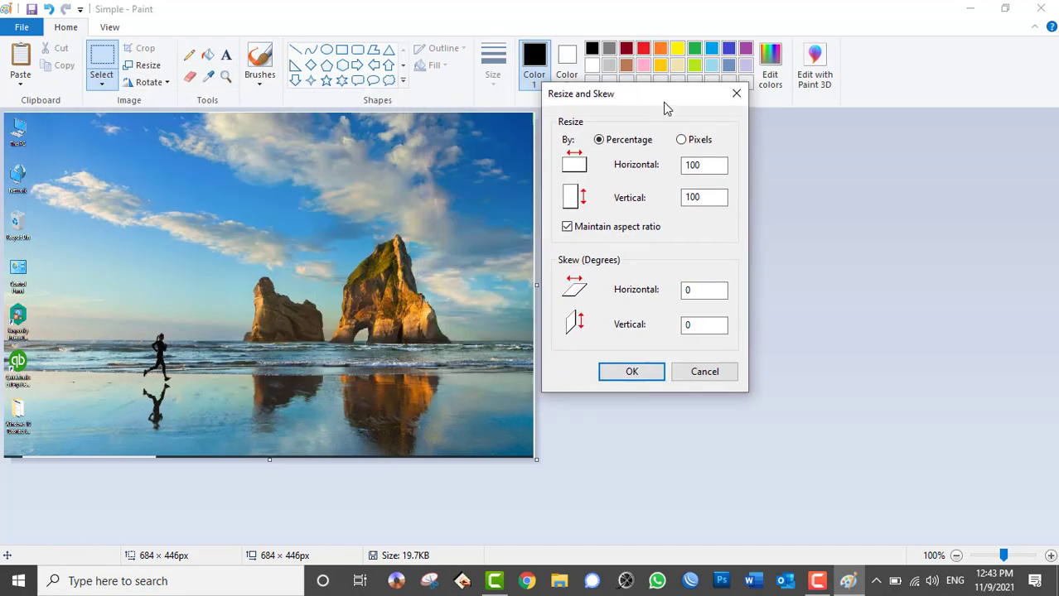
{"action": "left_click", "coordinate": [682, 141]}
{"action": "left_click", "coordinate": [630, 141]}
{"action": "left_click_drag", "start_coordinate": [711, 165], "coordinate": [675, 165]}
{"action": "left_click", "coordinate": [682, 140]}
{"action": "double_click", "coordinate": [717, 166]}
{"action": "type", "text": "700"}
{"action": "double_click", "coordinate": [706, 198]}
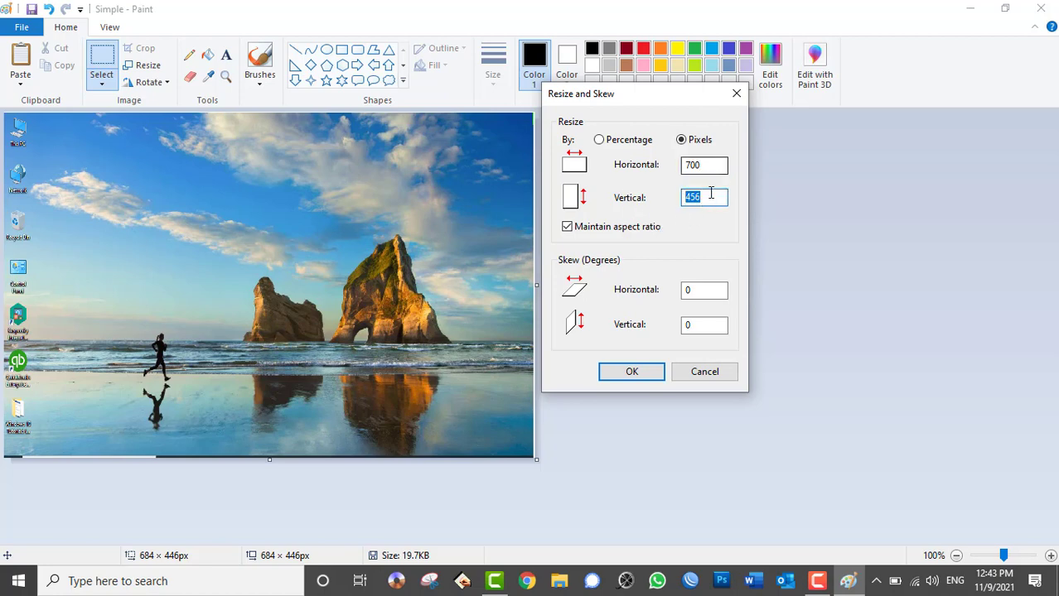
Step: Turn off Maintain aspect ratio and resize the picture to 800 × 500 pixels
{"action": "left_click", "coordinate": [627, 227]}
{"action": "double_click", "coordinate": [706, 165]}
{"action": "type", "text": "80"}
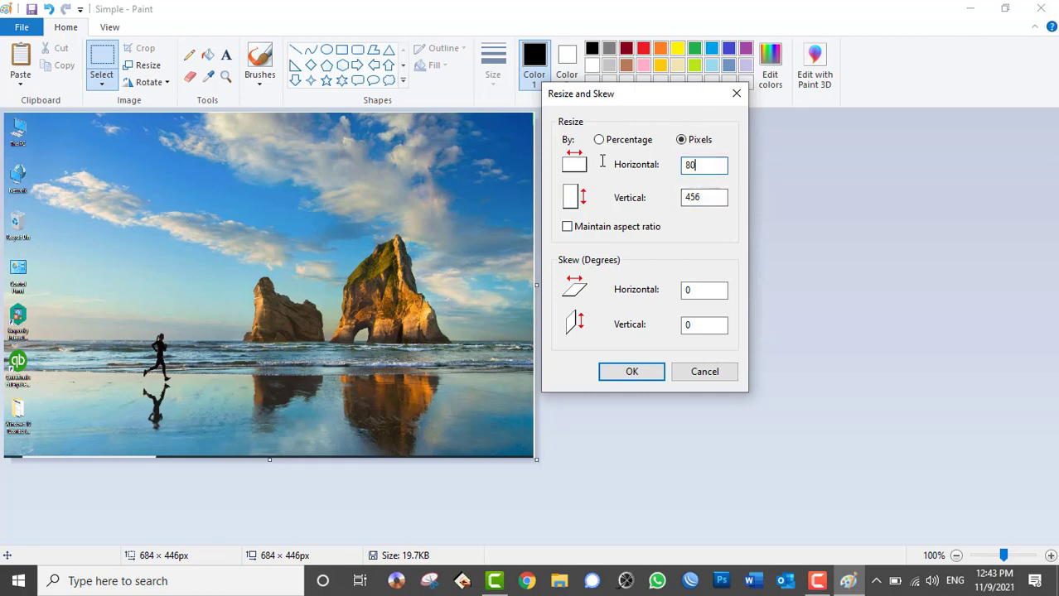
{"action": "key", "text": "Tab"}
{"action": "type", "text": "500"}
{"action": "left_click", "coordinate": [650, 373]}
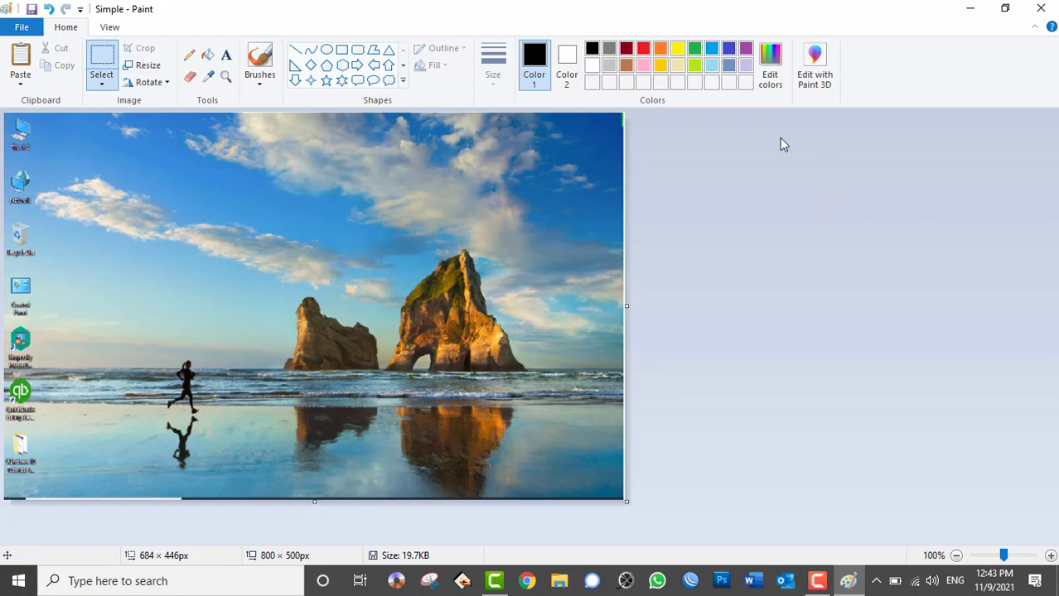
Step: Skew the picture 45° horizontally
{"action": "left_click", "coordinate": [148, 66]}
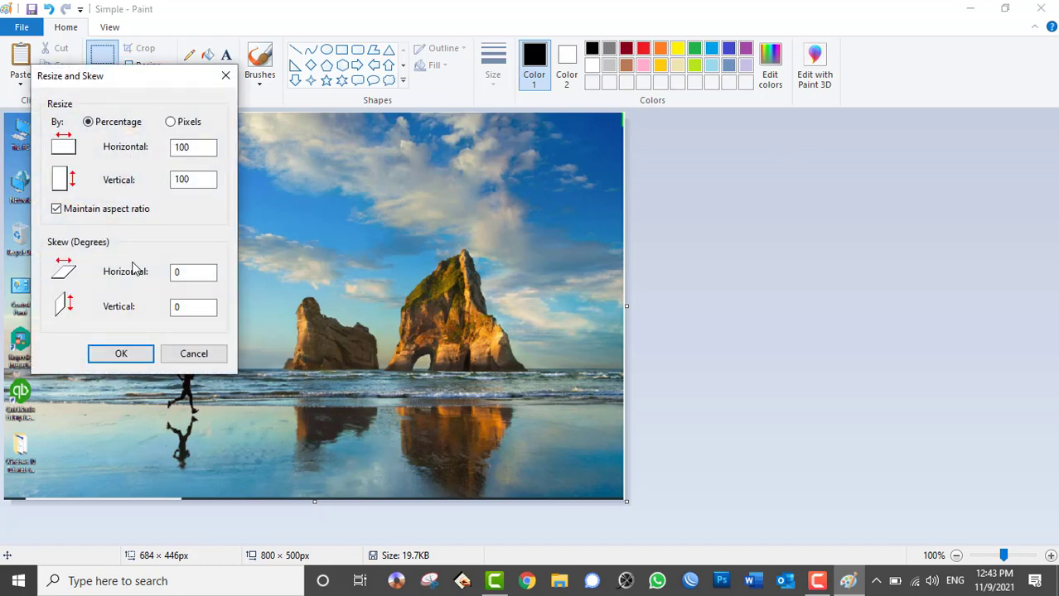
{"action": "double_click", "coordinate": [183, 273]}
{"action": "left_click", "coordinate": [120, 355]}
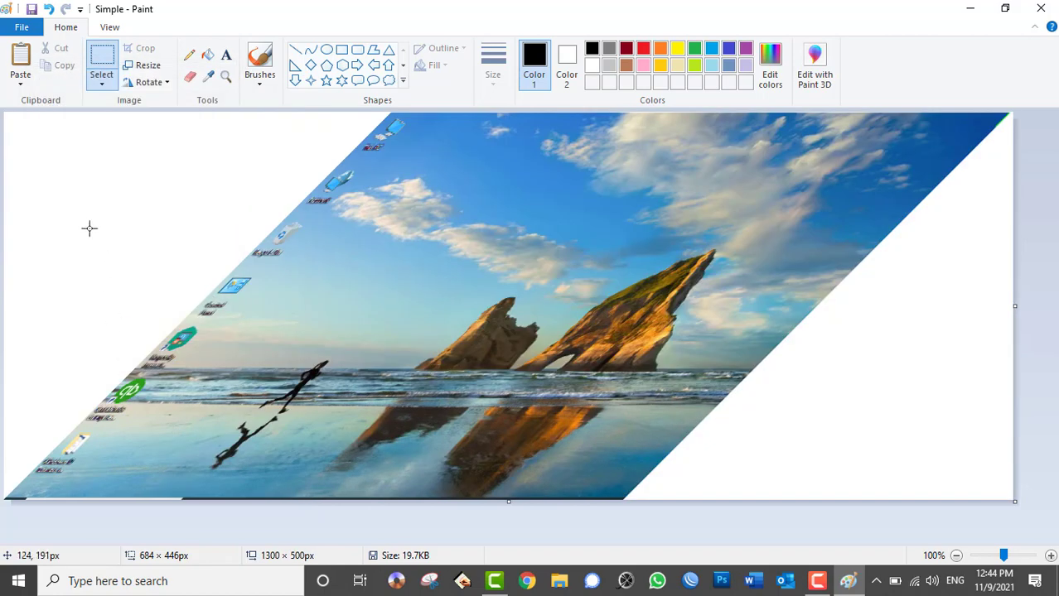
Step: Undo the skew so the picture is back to 800 × 500, leaving Resize unchanged
{"action": "key", "text": "ctrl+z"}
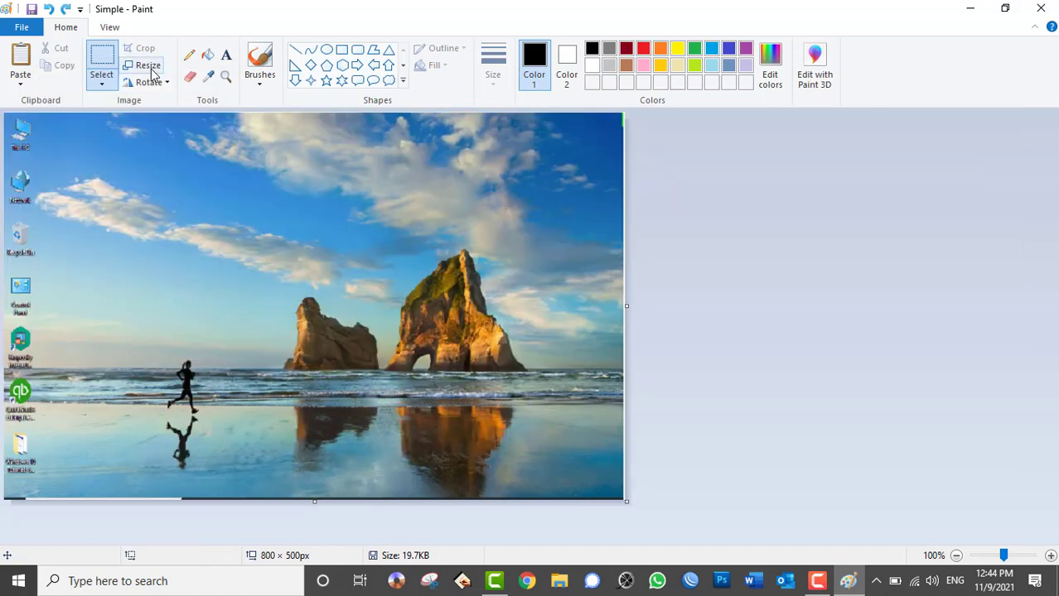
{"action": "left_click", "coordinate": [151, 71]}
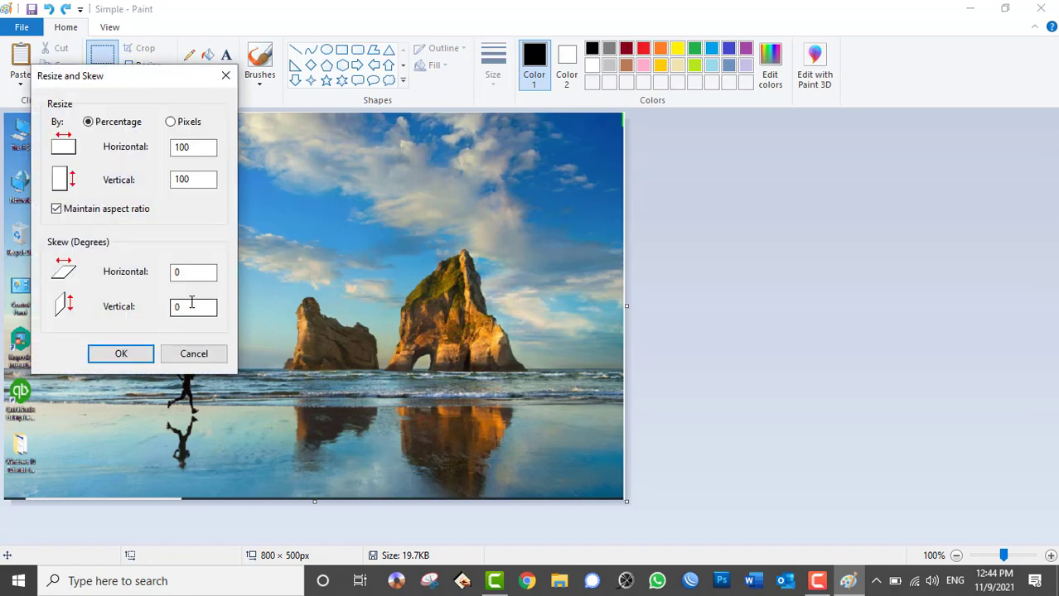
{"action": "left_click", "coordinate": [194, 354]}
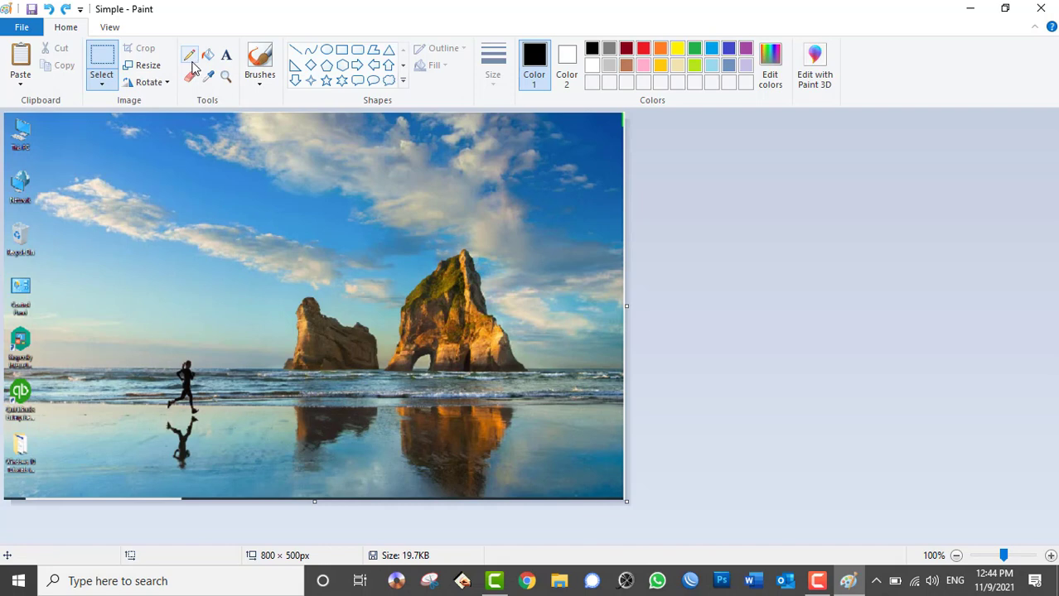
{"action": "left_click", "coordinate": [148, 87]}
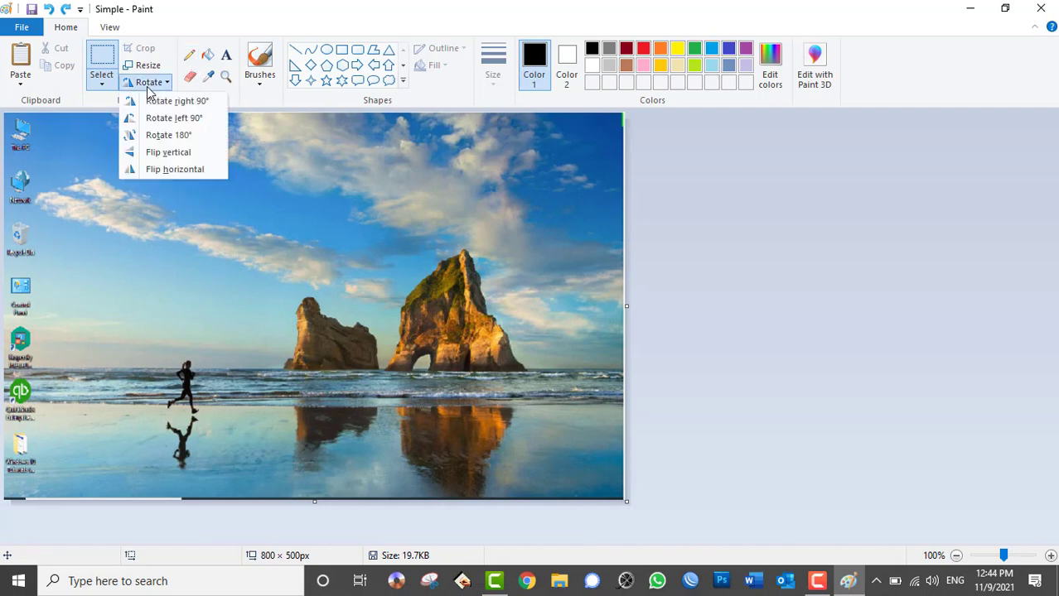
{"action": "left_click", "coordinate": [149, 83]}
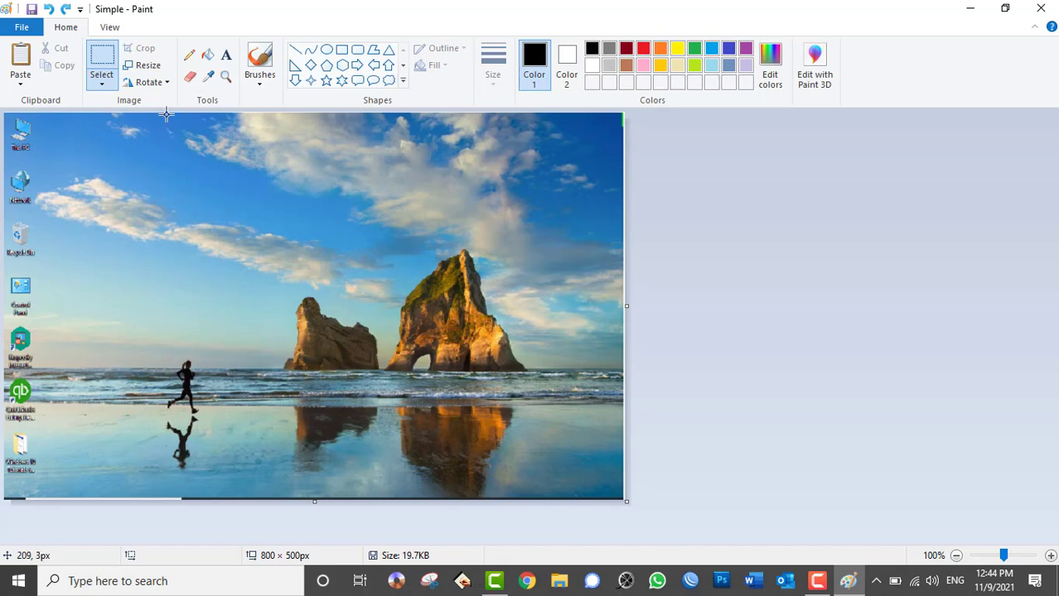
{"action": "left_click", "coordinate": [152, 83]}
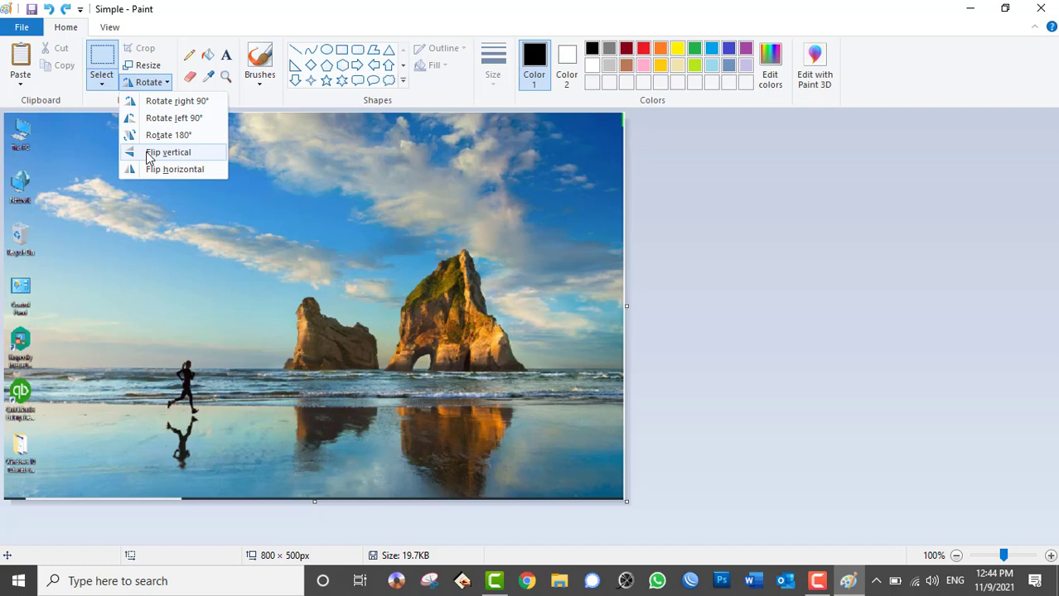
{"action": "left_click", "coordinate": [151, 169]}
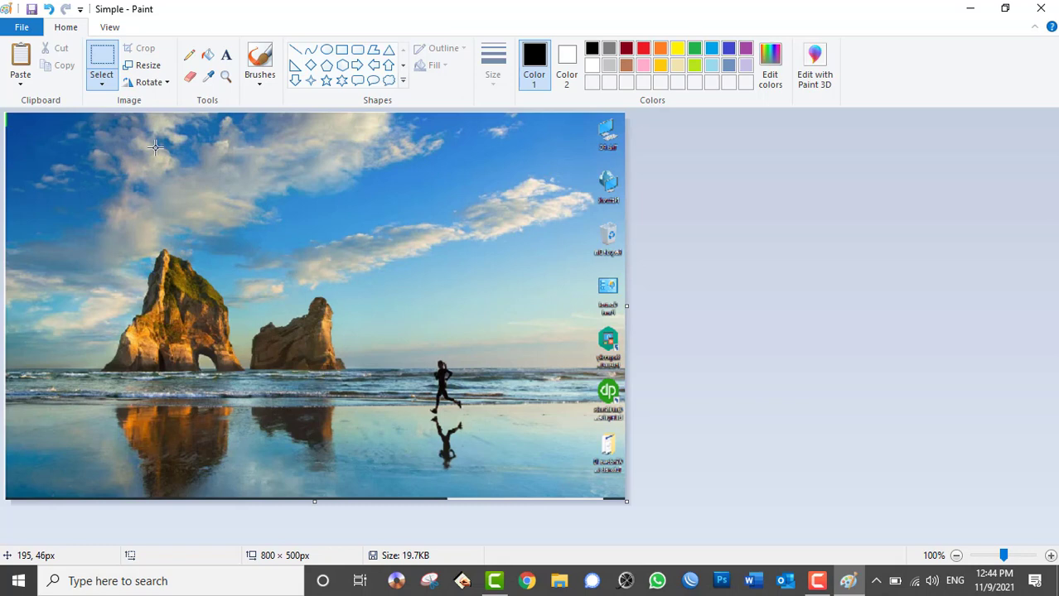
{"action": "left_click", "coordinate": [132, 83]}
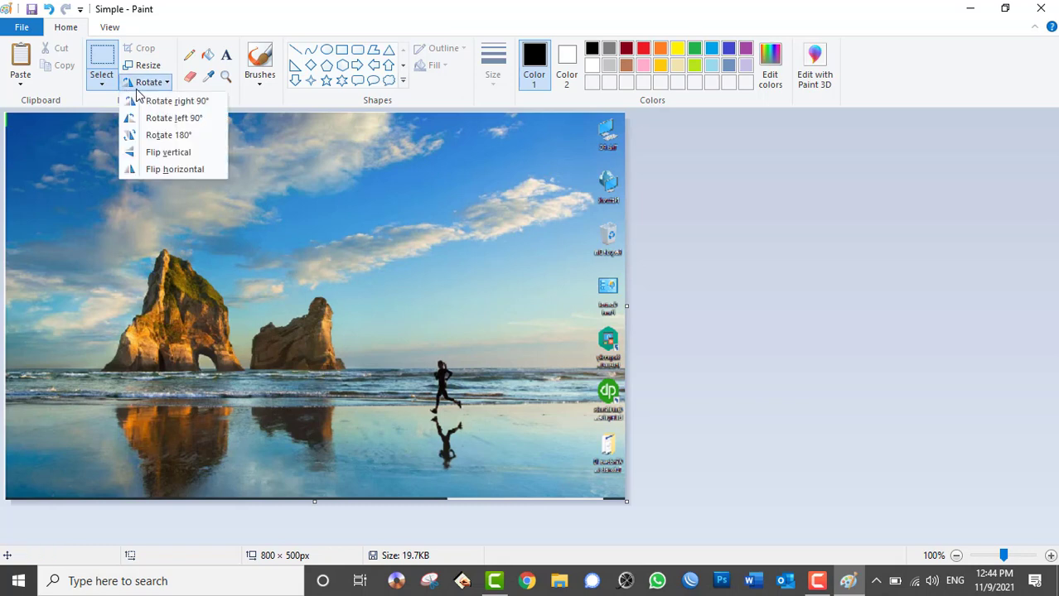
{"action": "left_click", "coordinate": [166, 169]}
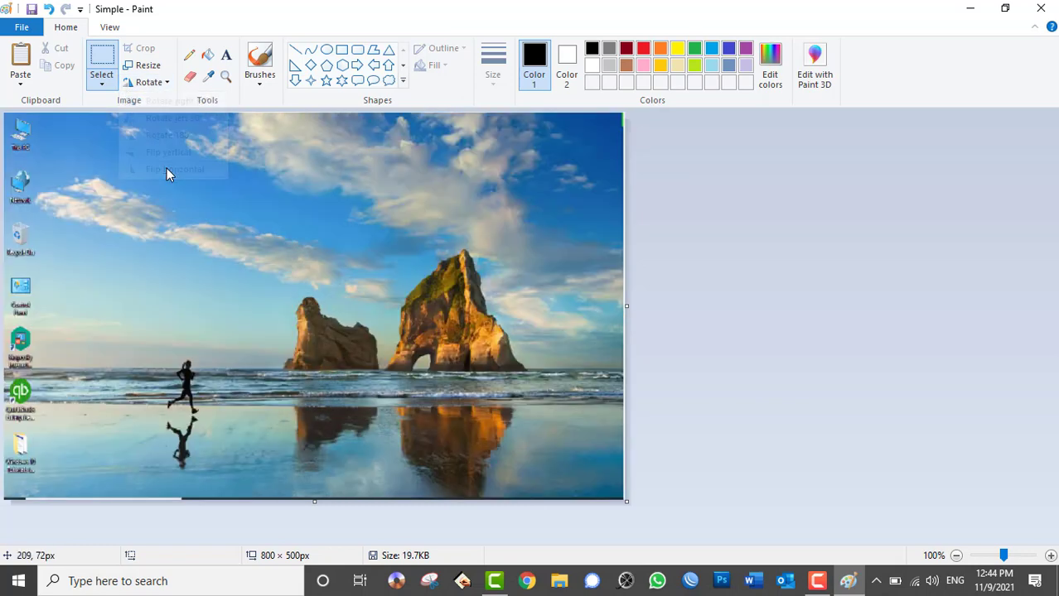
{"action": "left_click", "coordinate": [141, 83]}
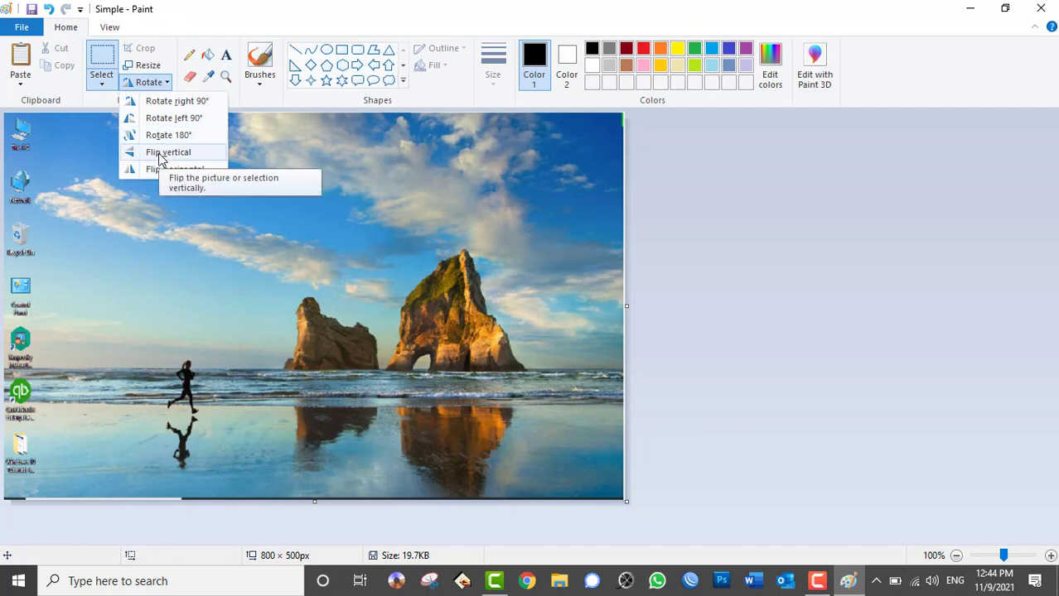
{"action": "left_click", "coordinate": [162, 155]}
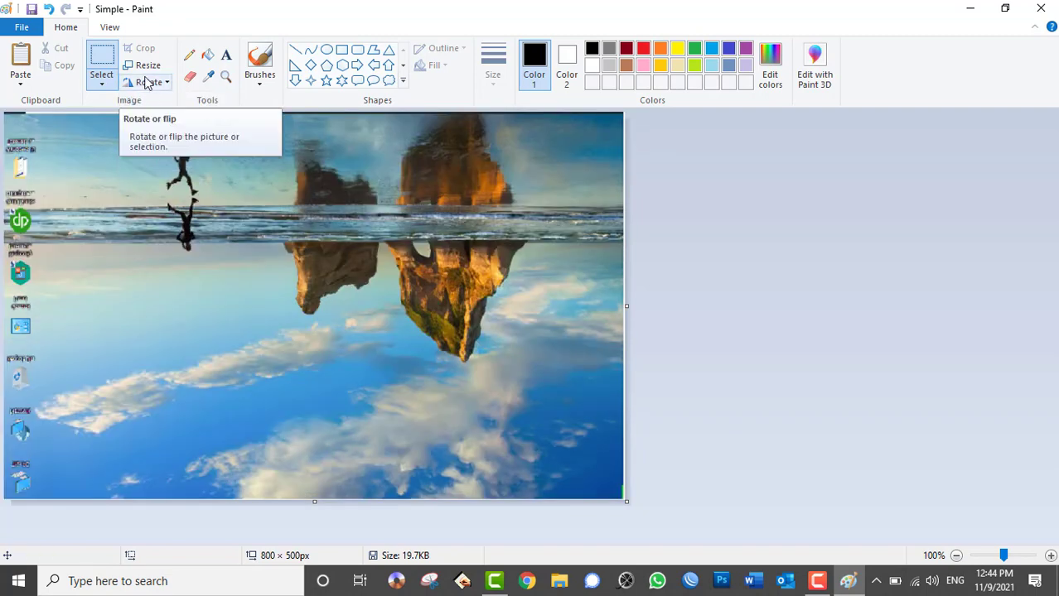
{"action": "left_click", "coordinate": [147, 83]}
{"action": "left_click", "coordinate": [158, 153]}
{"action": "left_click", "coordinate": [143, 86]}
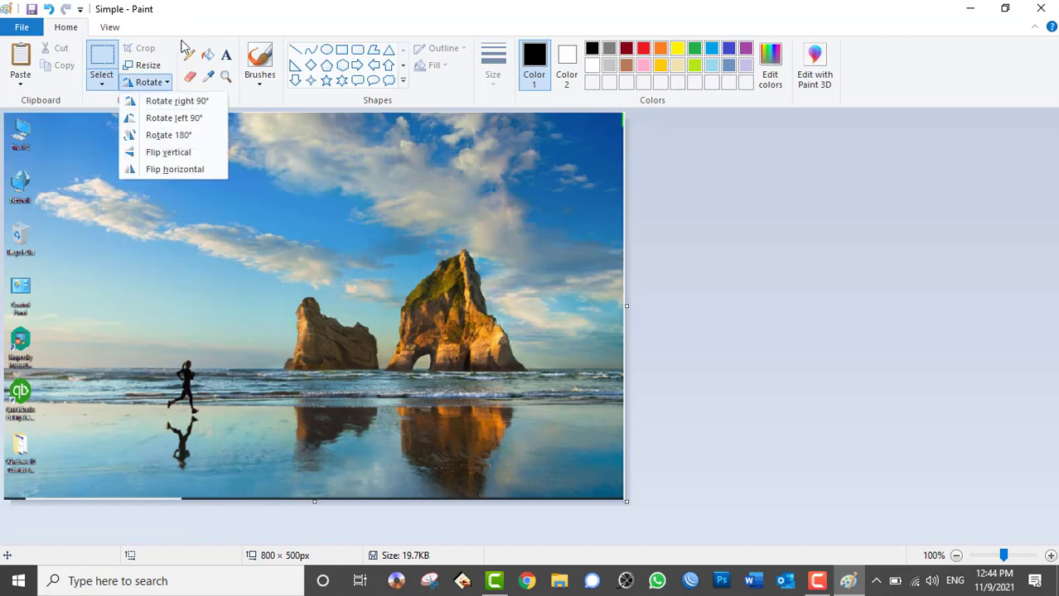
{"action": "left_click", "coordinate": [170, 102]}
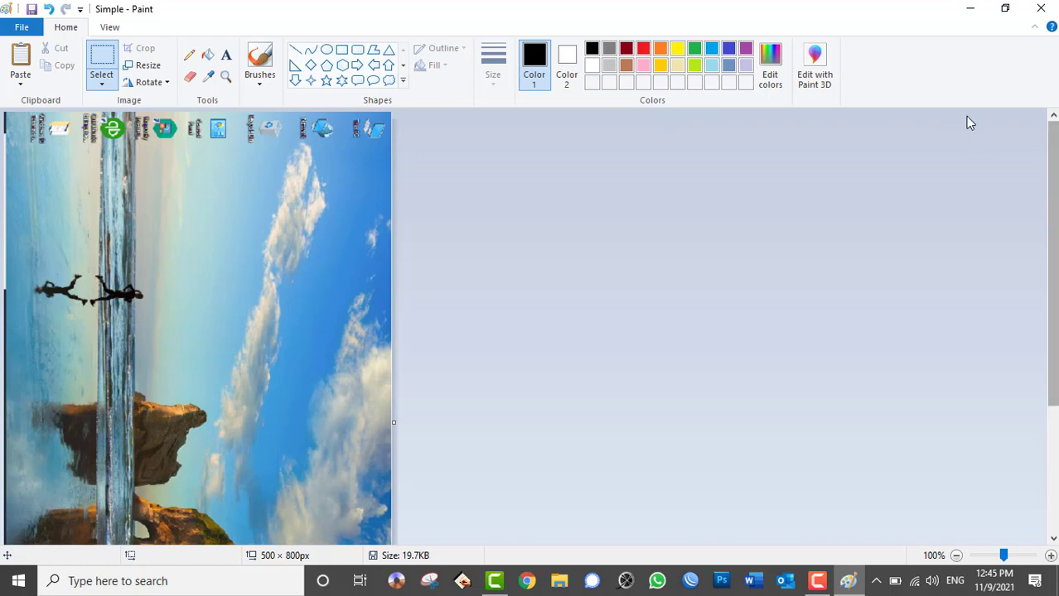
{"action": "left_click", "coordinate": [153, 83]}
{"action": "left_click", "coordinate": [149, 101]}
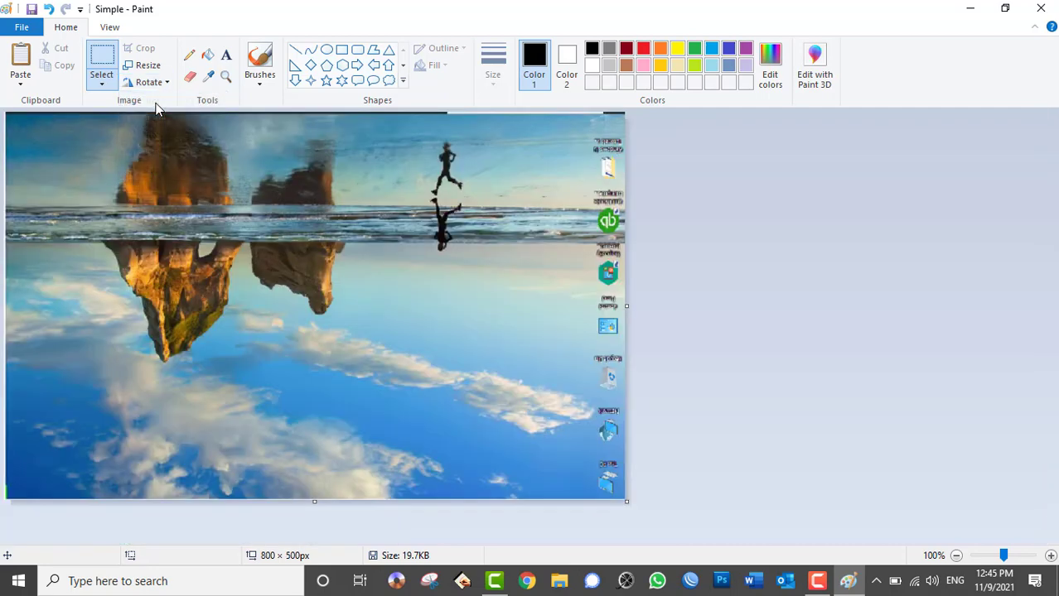
{"action": "left_click", "coordinate": [152, 83]}
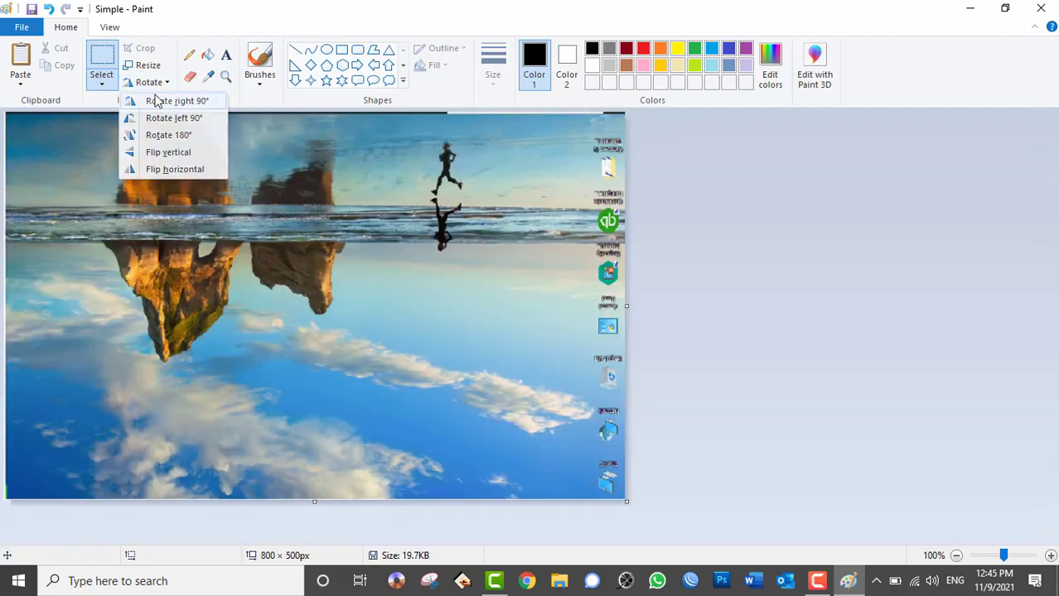
{"action": "left_click", "coordinate": [149, 99]}
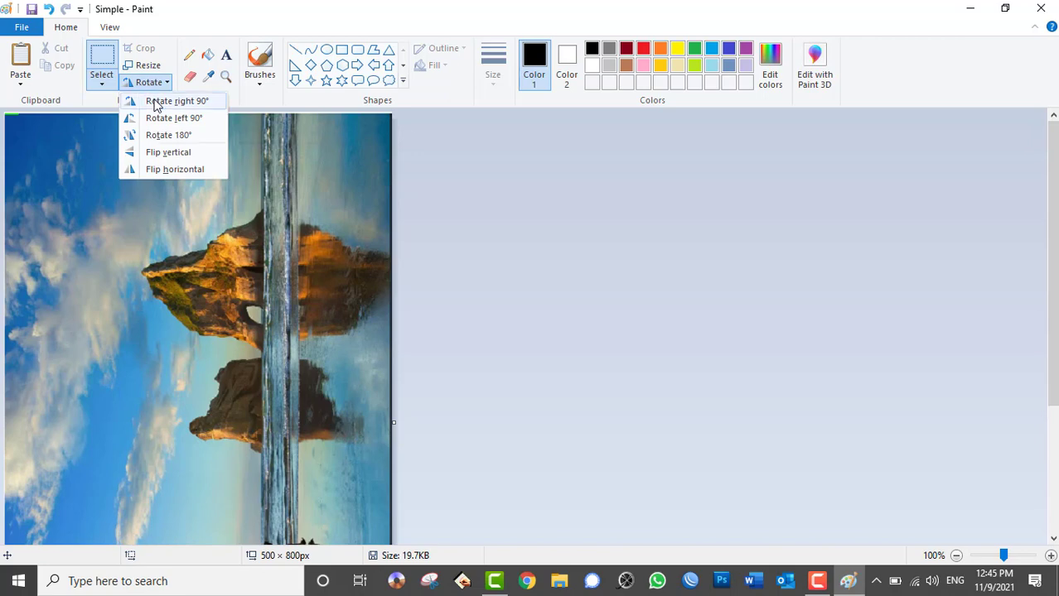
{"action": "left_click", "coordinate": [153, 101]}
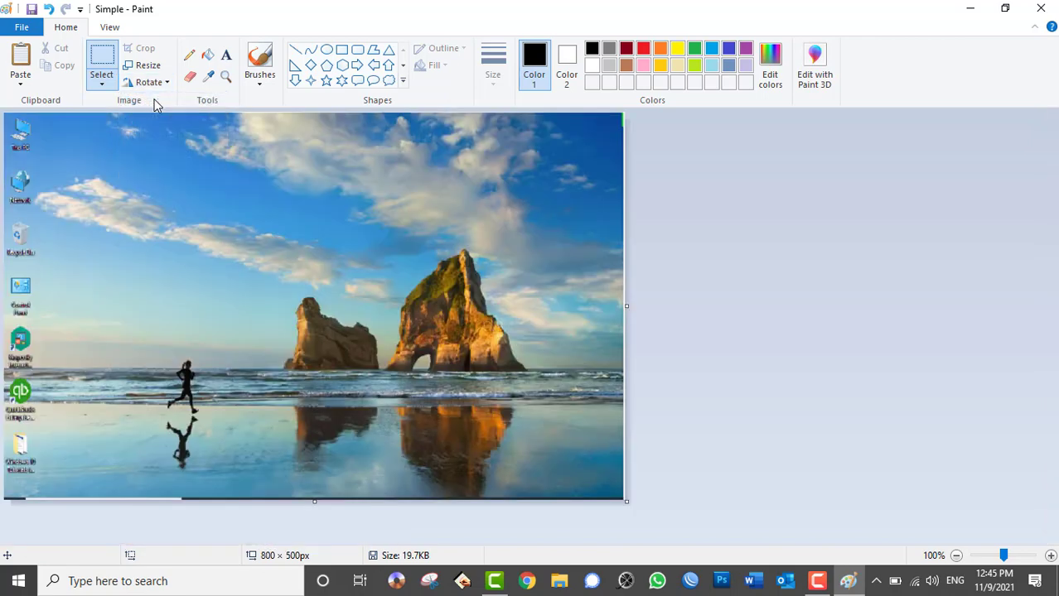
{"action": "left_click", "coordinate": [163, 85]}
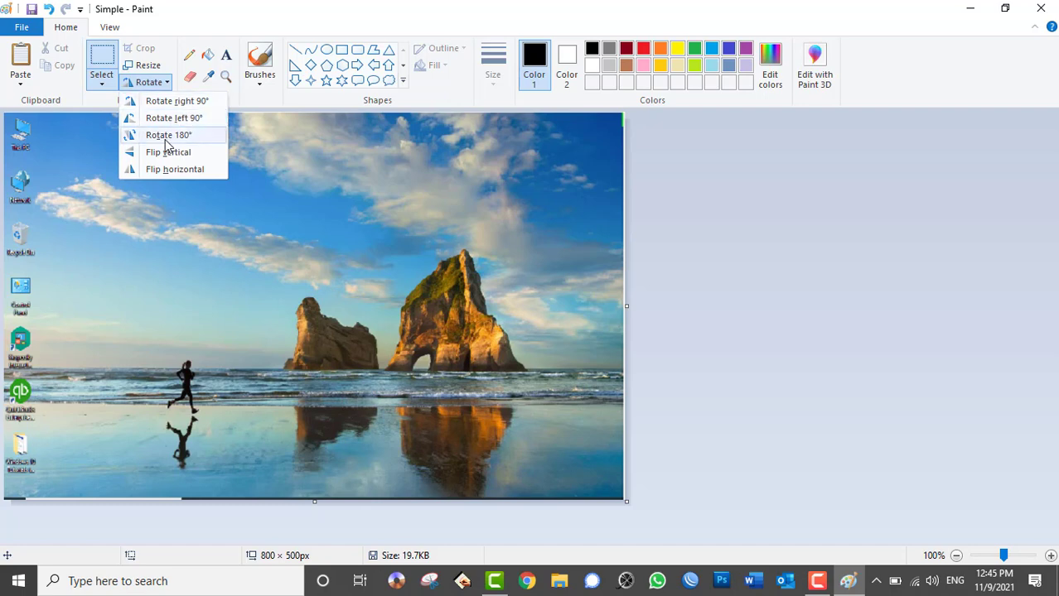
{"action": "left_click", "coordinate": [165, 135]}
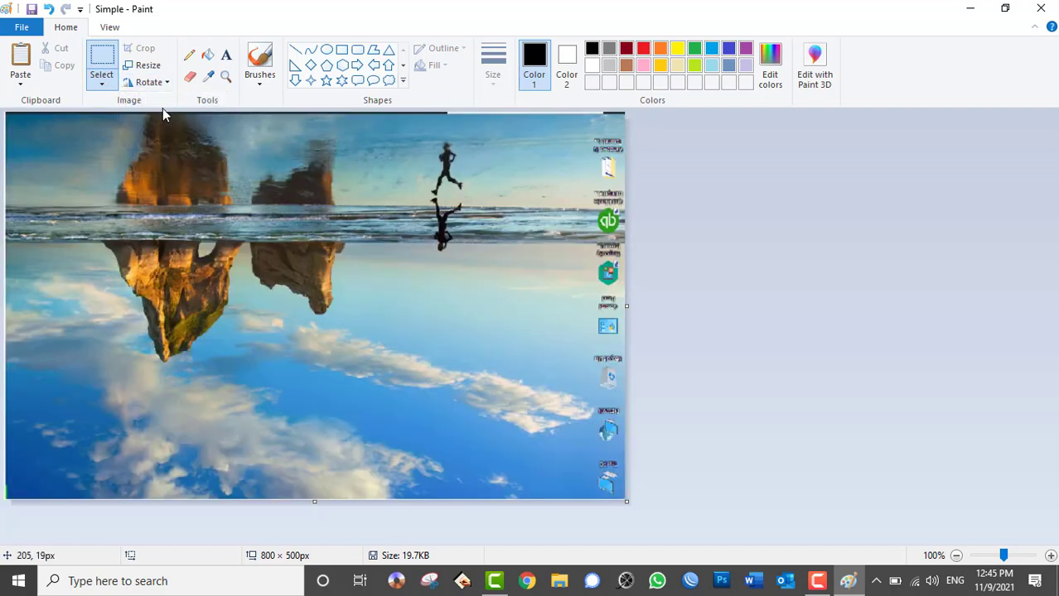
{"action": "left_click", "coordinate": [153, 83]}
{"action": "left_click", "coordinate": [162, 135]}
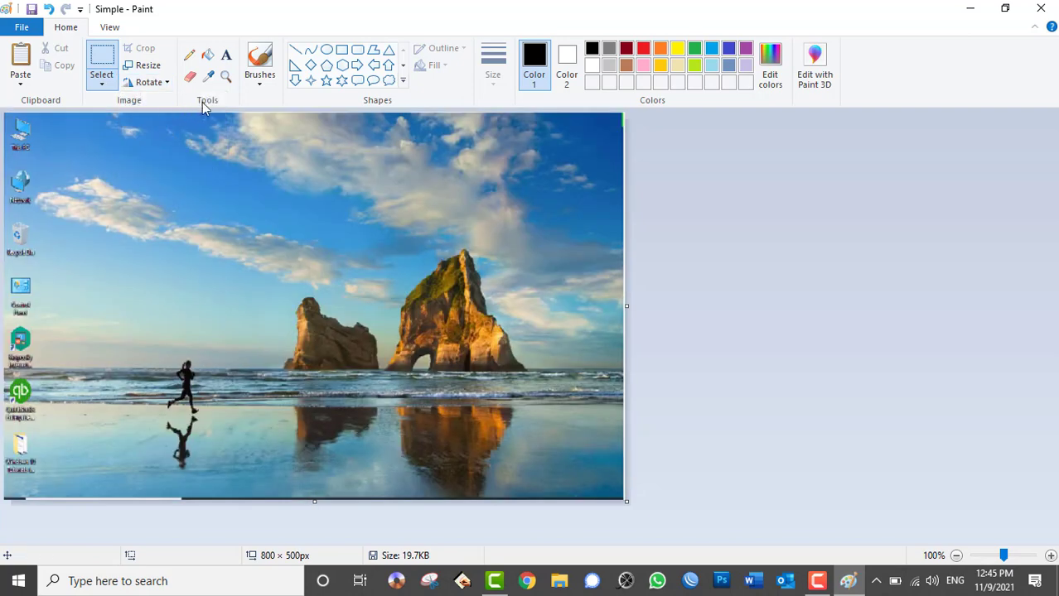
Step: Scribble black pencil loops over the clouds and rock at the thickest line size
{"action": "left_click", "coordinate": [189, 56]}
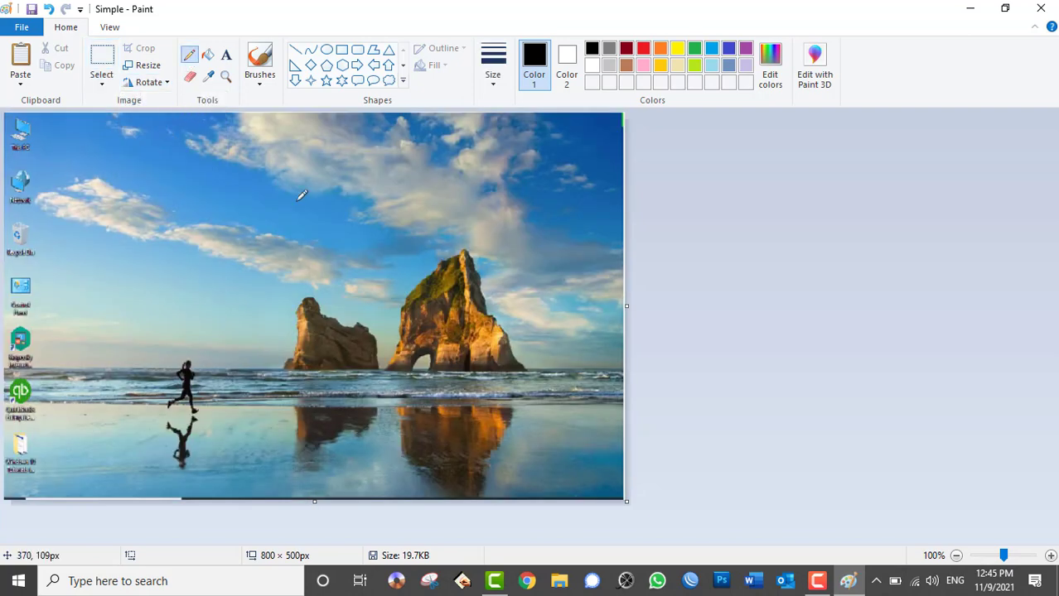
{"action": "mouse_move", "coordinate": [206, 219]}
{"action": "left_mouse_down"}
{"action": "mouse_move", "coordinate": [175, 259]}
{"action": "mouse_move", "coordinate": [265, 228]}
{"action": "left_mouse_up"}
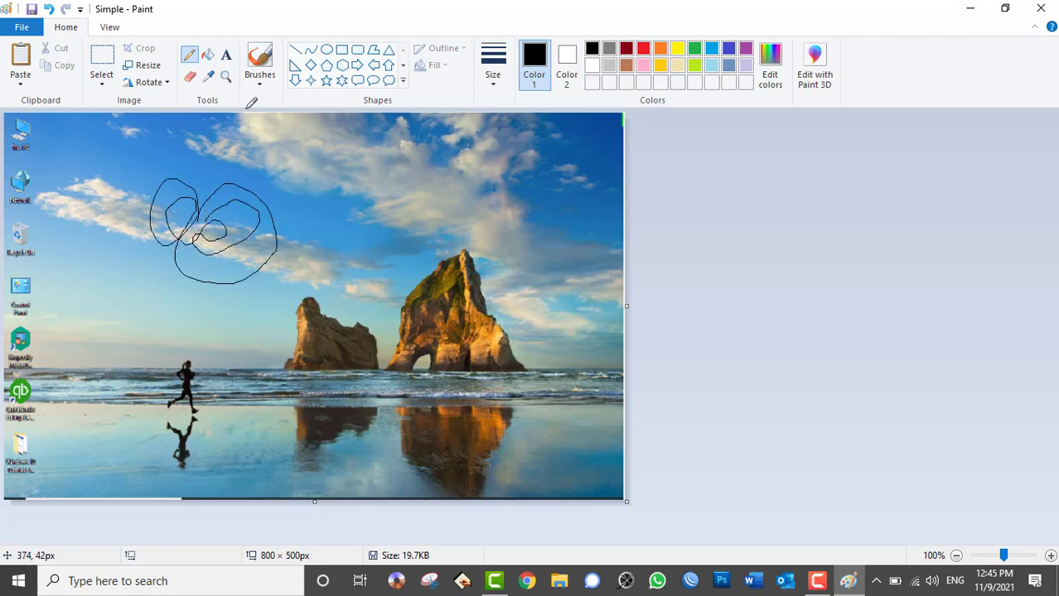
{"action": "left_click", "coordinate": [493, 88]}
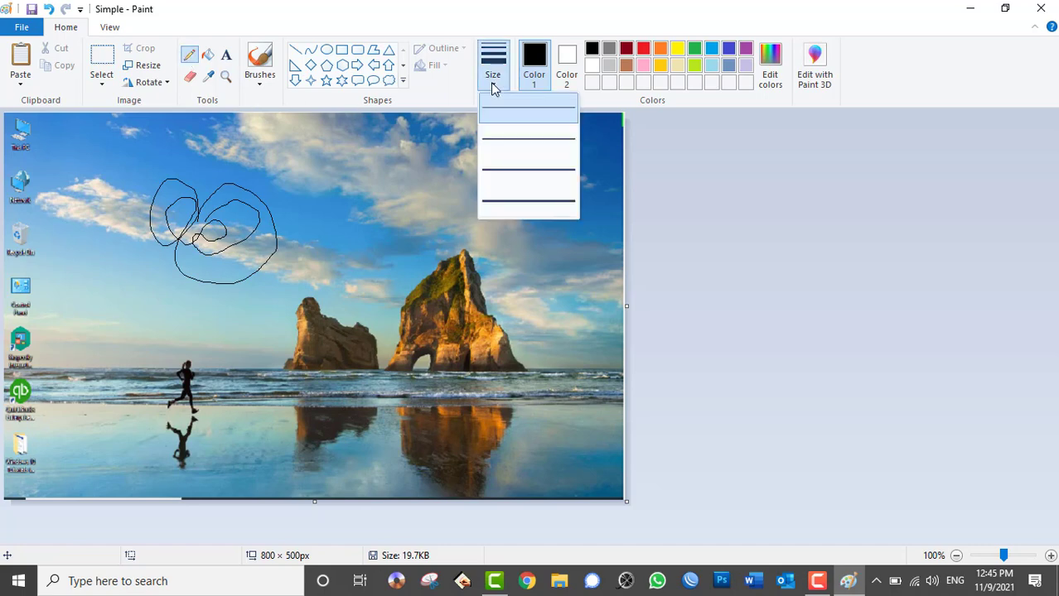
{"action": "left_click", "coordinate": [518, 201]}
{"action": "left_click_drag", "start_coordinate": [488, 224], "coordinate": [412, 293]}
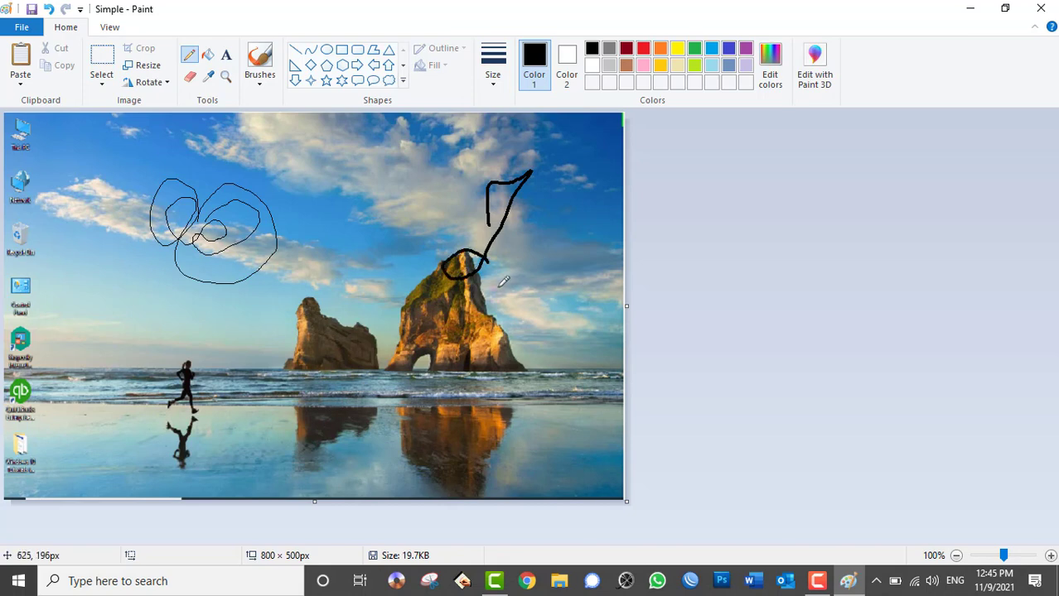
{"action": "mouse_move", "coordinate": [381, 233]}
{"action": "left_mouse_down"}
{"action": "mouse_move", "coordinate": [434, 287]}
{"action": "mouse_move", "coordinate": [343, 292]}
{"action": "left_mouse_up"}
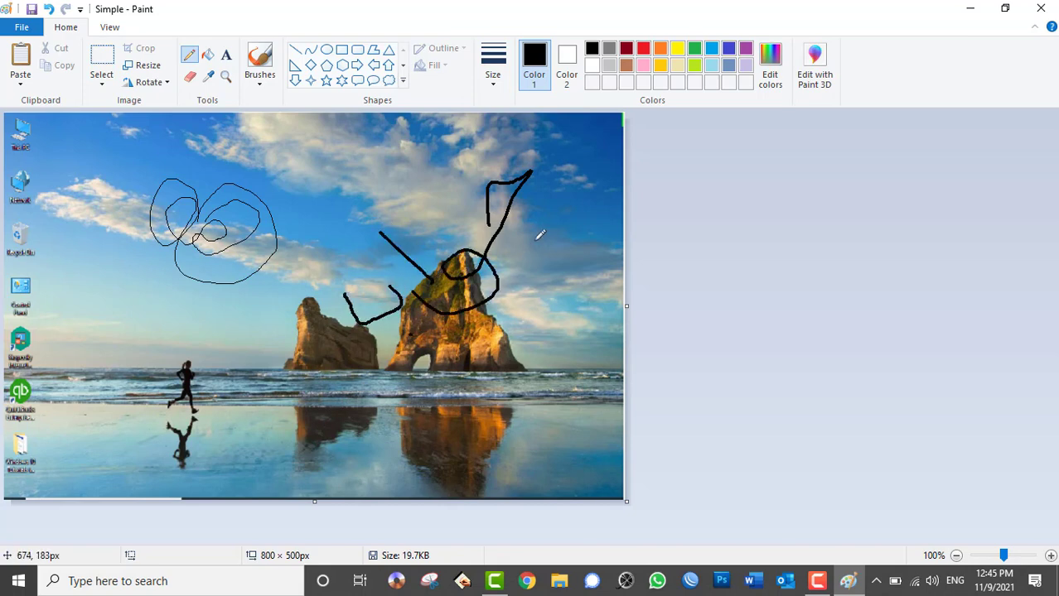
Step: Add red freehand strokes and marks over the picture, then start a new picture
{"action": "left_click", "coordinate": [642, 51]}
{"action": "left_click_drag", "start_coordinate": [249, 263], "coordinate": [183, 325]}
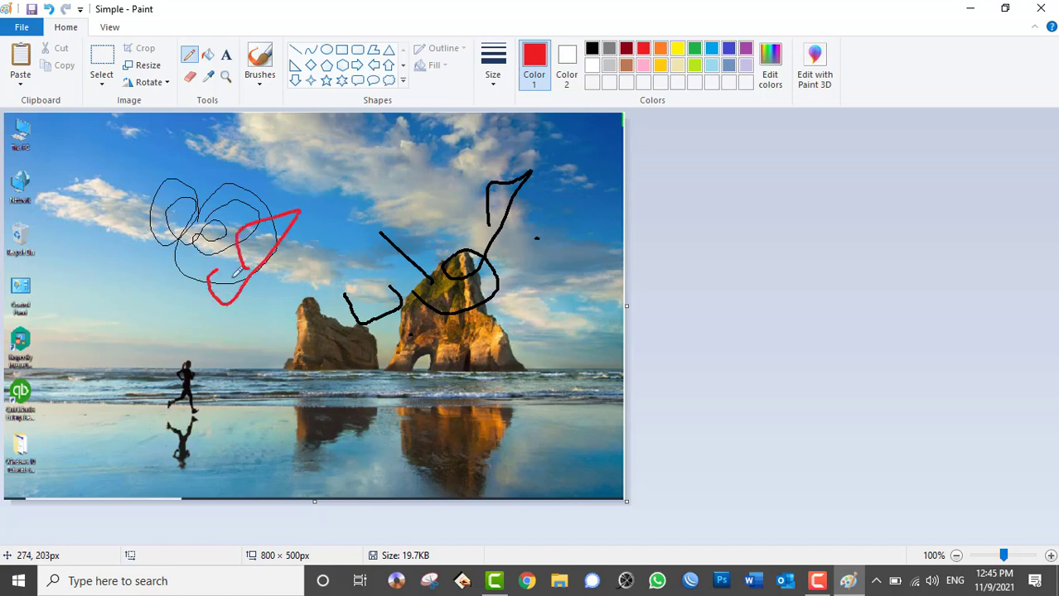
{"action": "left_click_drag", "start_coordinate": [154, 239], "coordinate": [179, 270]}
{"action": "left_click_drag", "start_coordinate": [152, 281], "coordinate": [158, 288]}
{"action": "left_click_drag", "start_coordinate": [143, 353], "coordinate": [154, 352]}
{"action": "left_click_drag", "start_coordinate": [306, 294], "coordinate": [311, 290]}
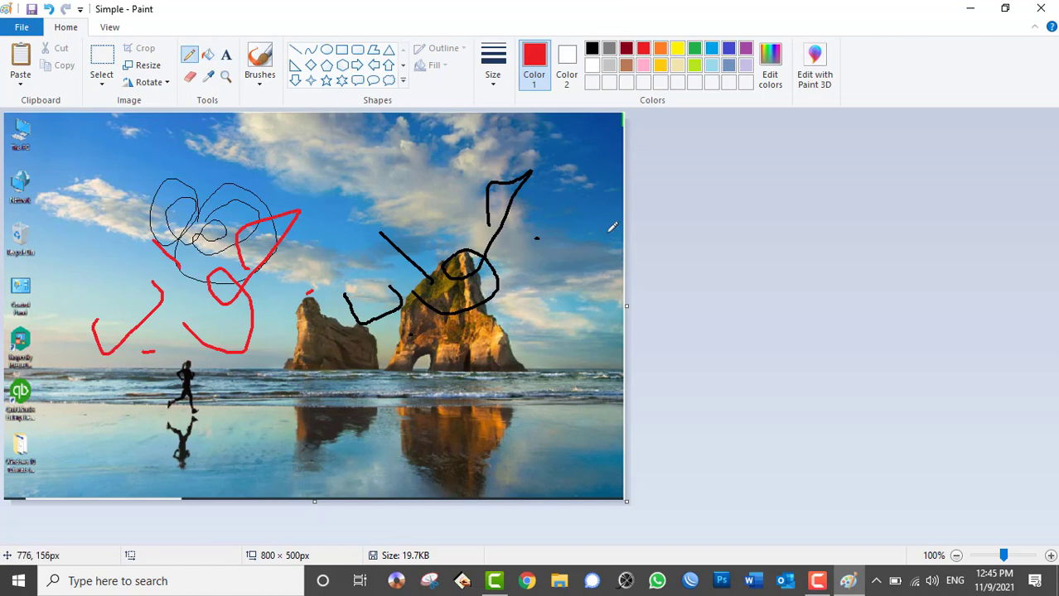
{"action": "key", "text": "ctrl+n"}
Step: Discard the scribbled picture unsaved and reopen the recent picture Simple
{"action": "left_click", "coordinate": [553, 298]}
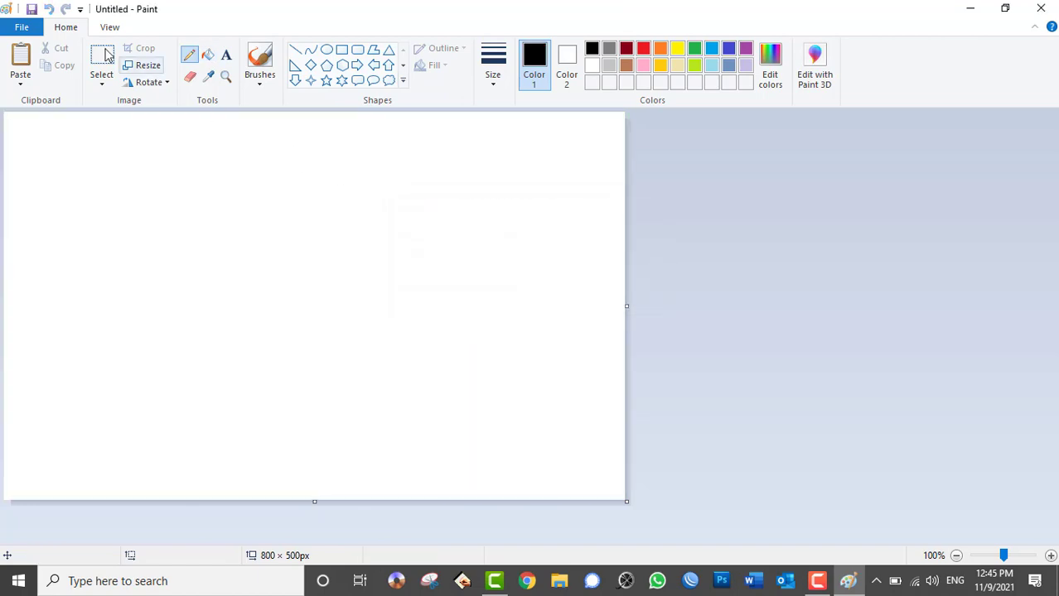
{"action": "left_click", "coordinate": [22, 26]}
{"action": "left_click", "coordinate": [226, 68]}
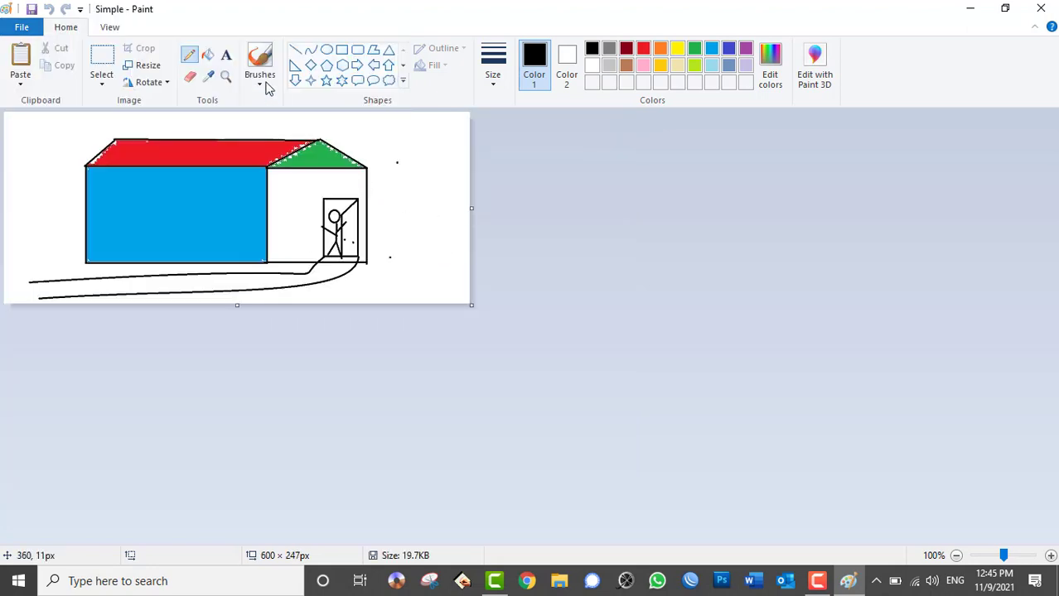
Step: Fill the house's right wall with purple
{"action": "left_click", "coordinate": [209, 56]}
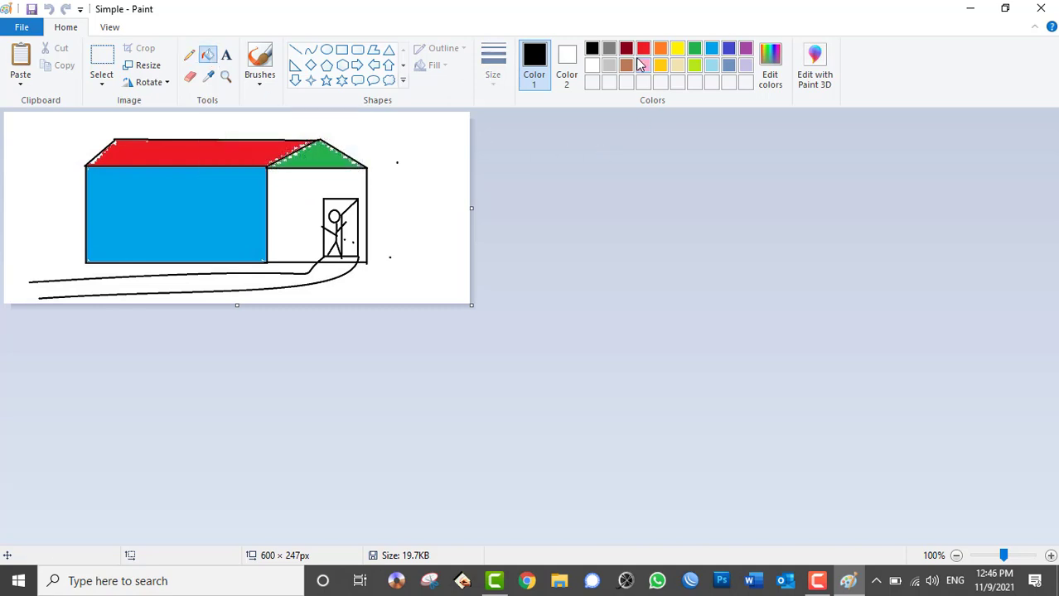
{"action": "left_click", "coordinate": [746, 48]}
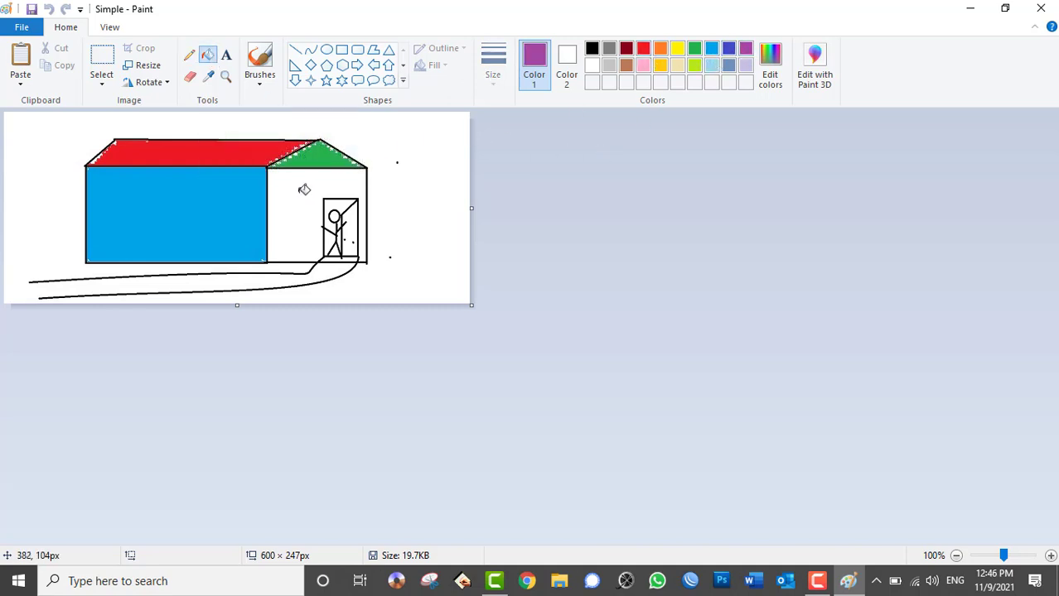
{"action": "left_click", "coordinate": [303, 191]}
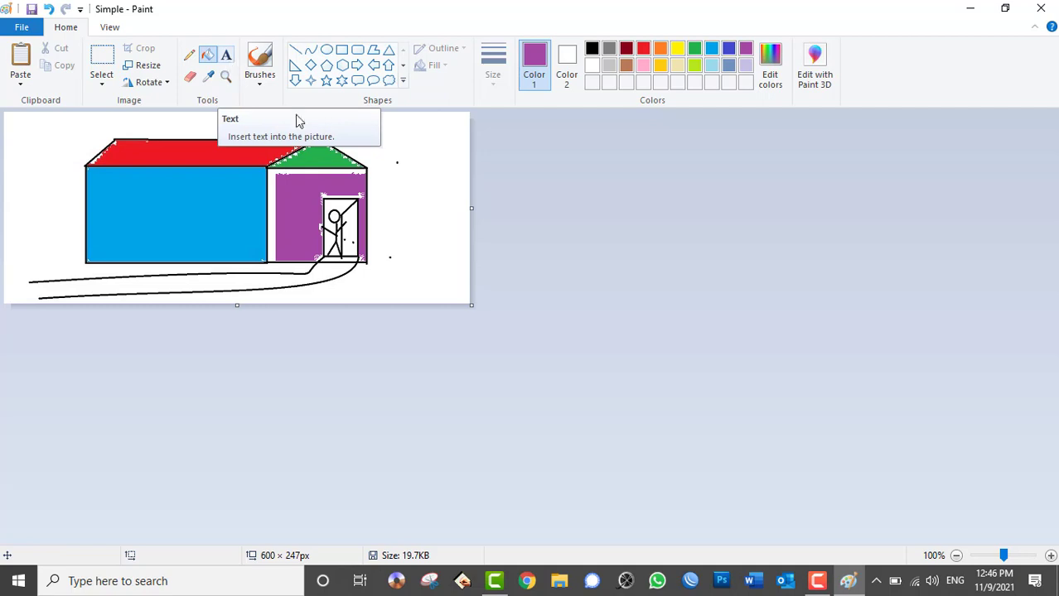
Step: Enlarge the canvas to 783 × 400 px and move the house down and right
{"action": "left_click_drag", "start_coordinate": [471, 306], "coordinate": [613, 423]}
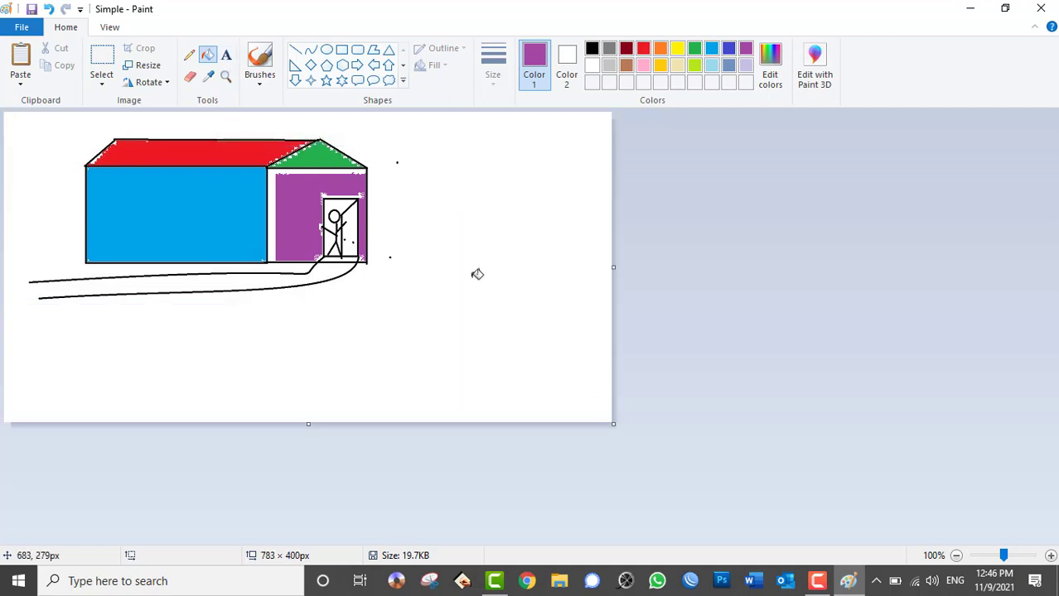
{"action": "left_click", "coordinate": [93, 78]}
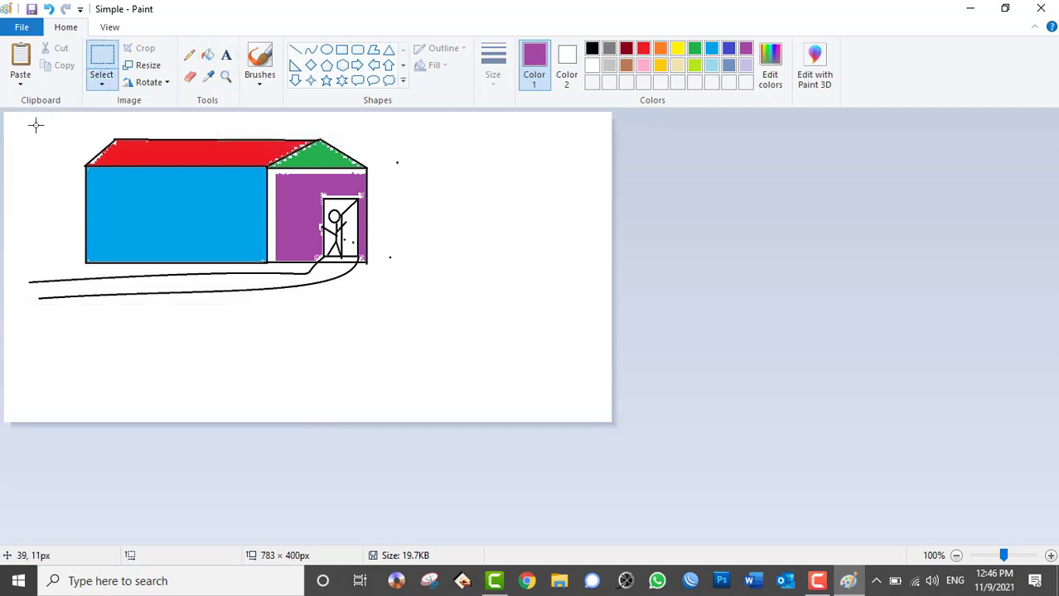
{"action": "mouse_move", "coordinate": [34, 121]}
{"action": "left_mouse_down"}
{"action": "mouse_move", "coordinate": [385, 304]}
{"action": "mouse_move", "coordinate": [21, 117]}
{"action": "left_mouse_up"}
{"action": "left_click_drag", "start_coordinate": [126, 194], "coordinate": [203, 272]}
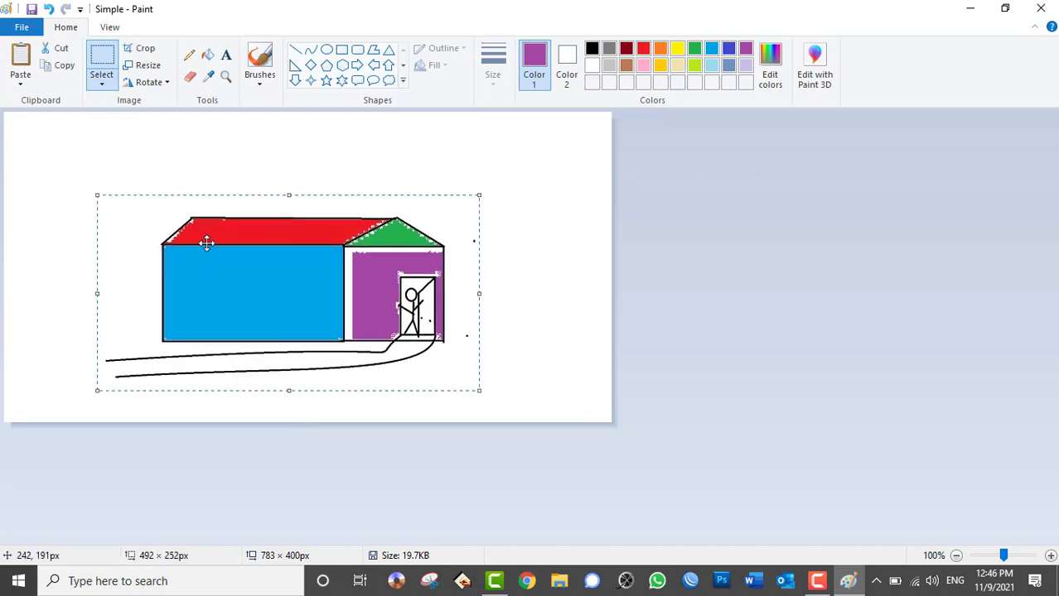
{"action": "left_click", "coordinate": [237, 135]}
{"action": "left_click", "coordinate": [227, 53]}
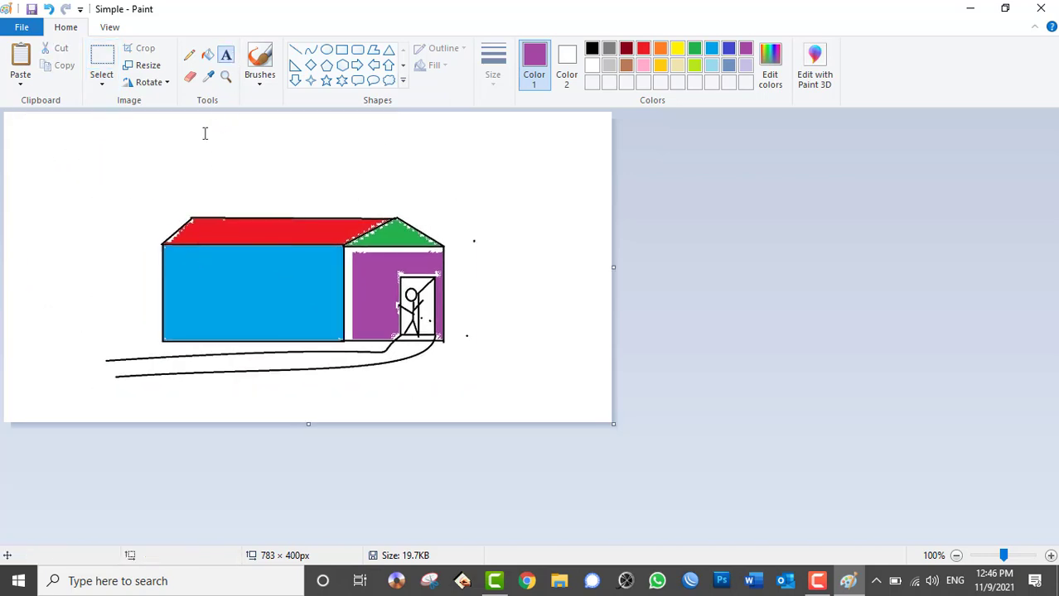
Step: Type the title 'Welcome to afghanistan' above the house, widening the box to one line
{"action": "left_click", "coordinate": [137, 135]}
{"action": "type", "text": "Welcome to"}
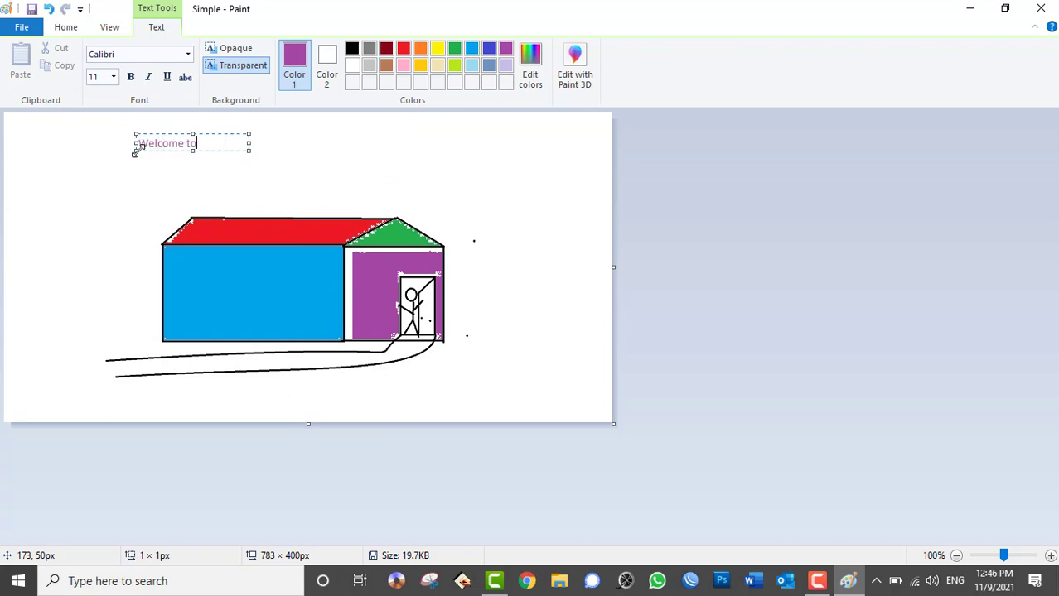
{"action": "key", "text": "ctrl+z"}
{"action": "type", "text": "anistan"}
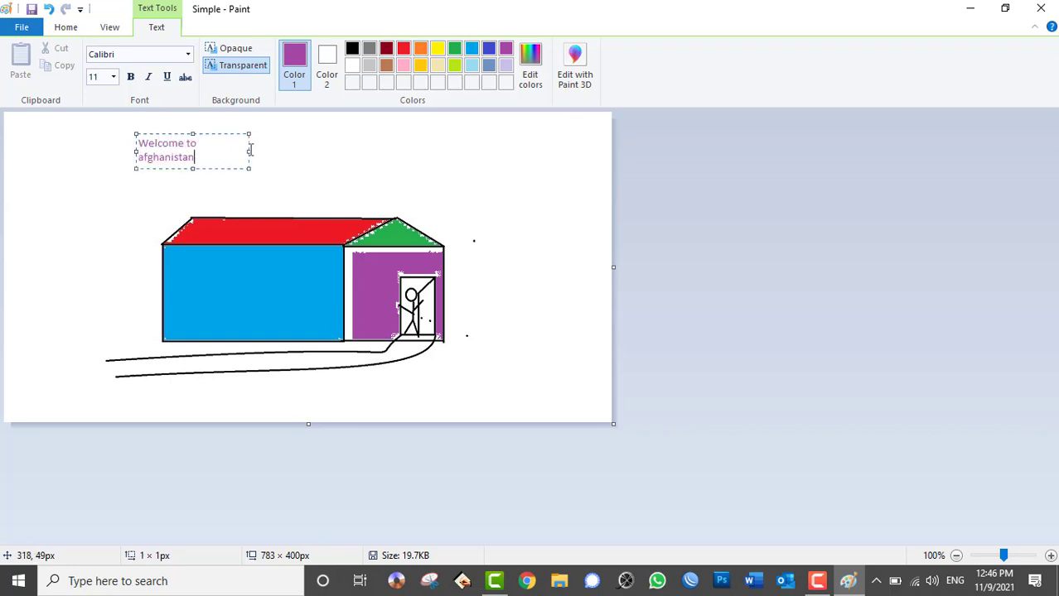
{"action": "left_click_drag", "start_coordinate": [248, 150], "coordinate": [413, 150]}
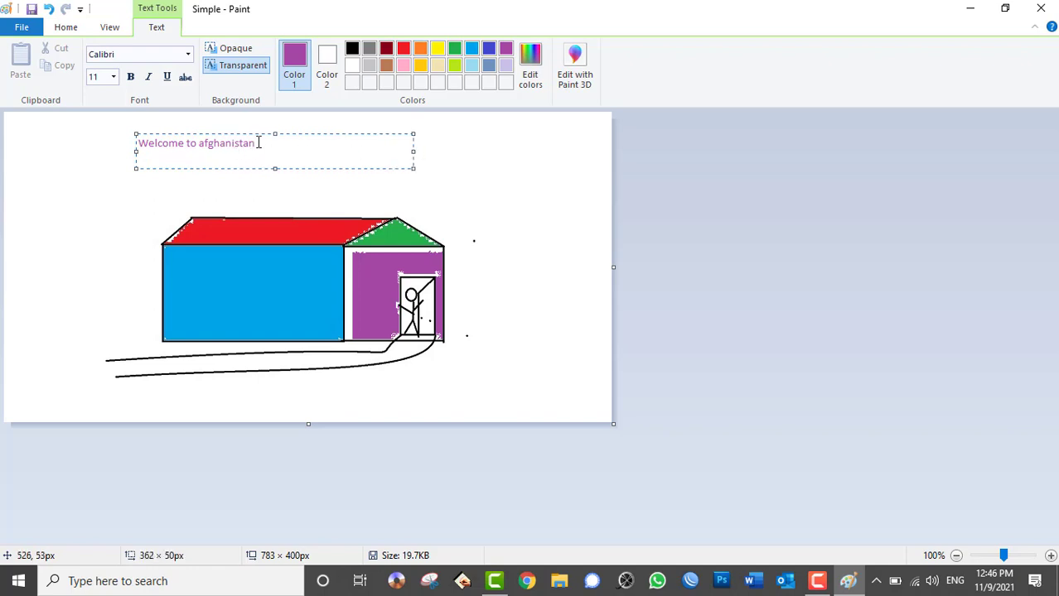
Step: Make the title bold at size 20 and position it above the house
{"action": "left_click_drag", "start_coordinate": [259, 144], "coordinate": [121, 161]}
{"action": "left_click", "coordinate": [114, 77]}
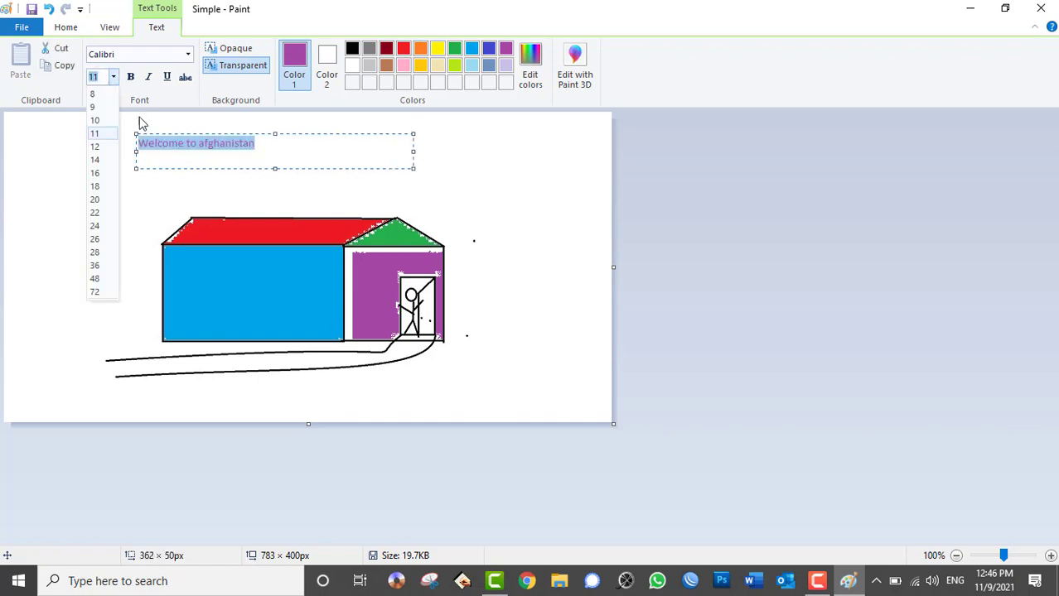
{"action": "left_click", "coordinate": [95, 199]}
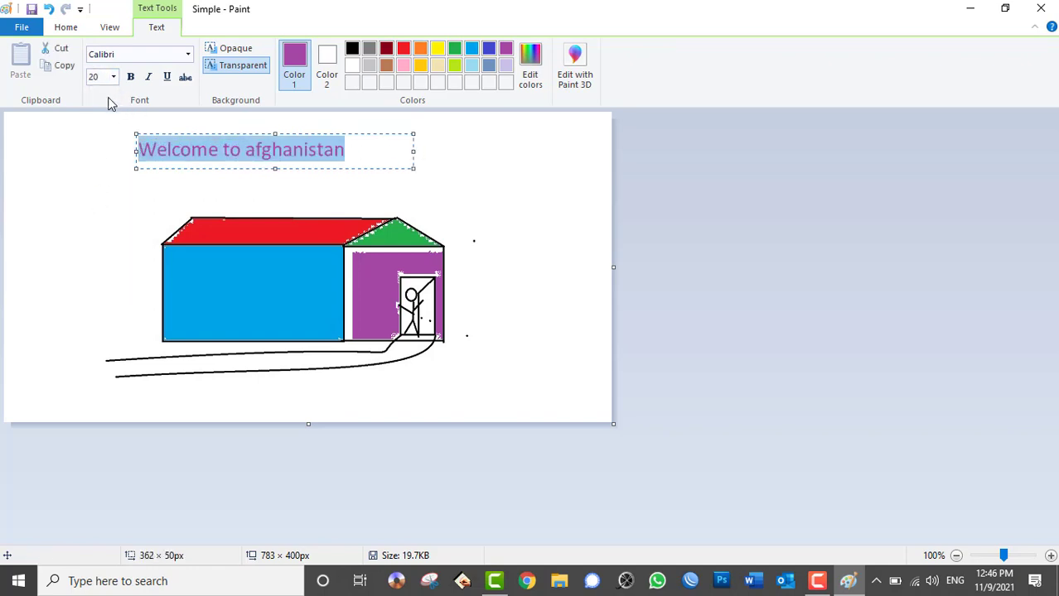
{"action": "left_click", "coordinate": [130, 77]}
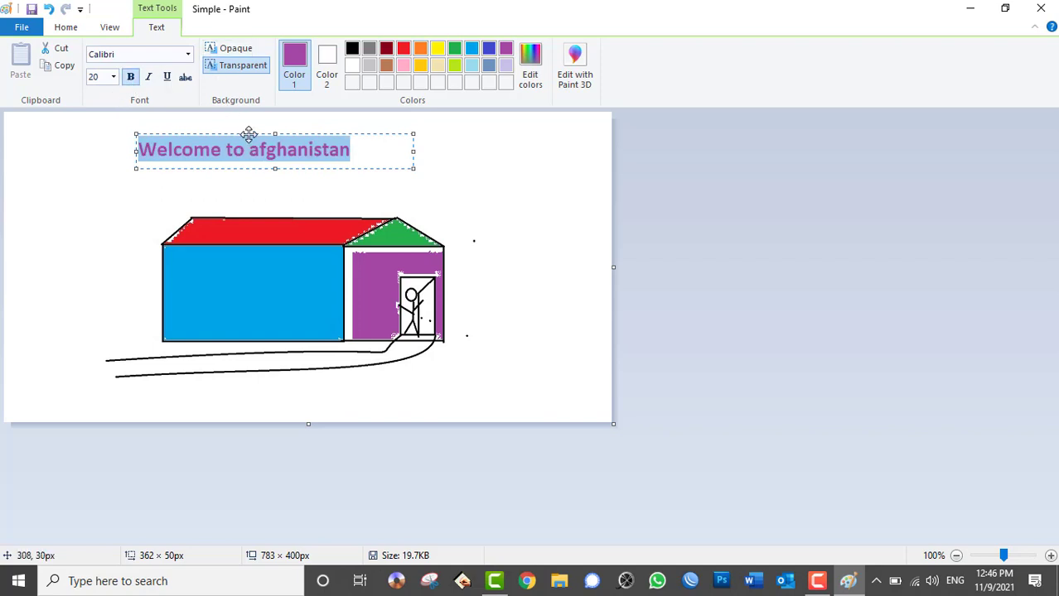
{"action": "left_click_drag", "start_coordinate": [247, 134], "coordinate": [309, 162]}
{"action": "left_click", "coordinate": [515, 163]}
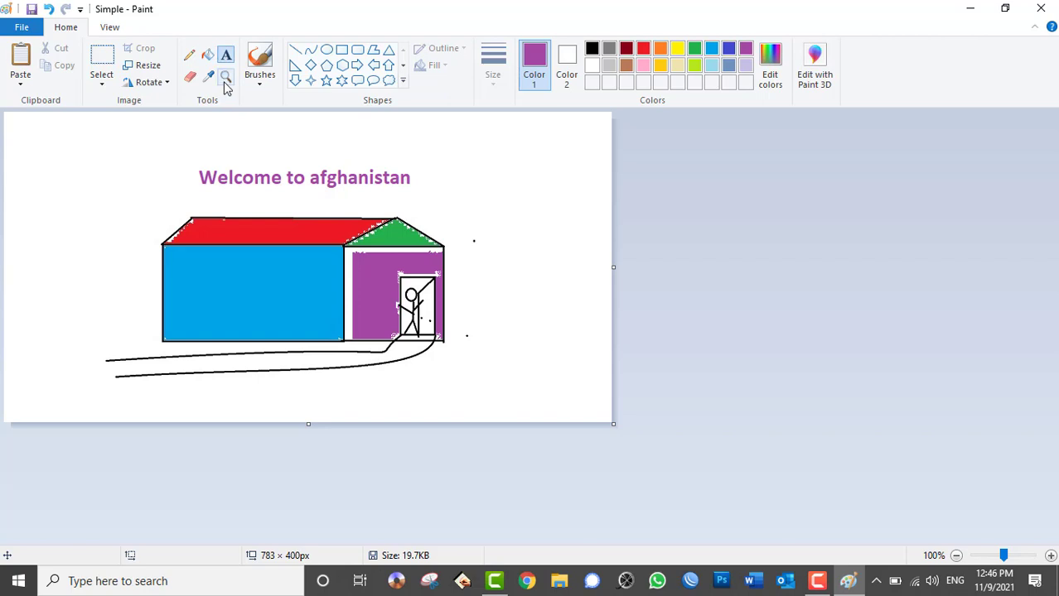
{"action": "left_click", "coordinate": [224, 77]}
{"action": "left_click", "coordinate": [292, 270]}
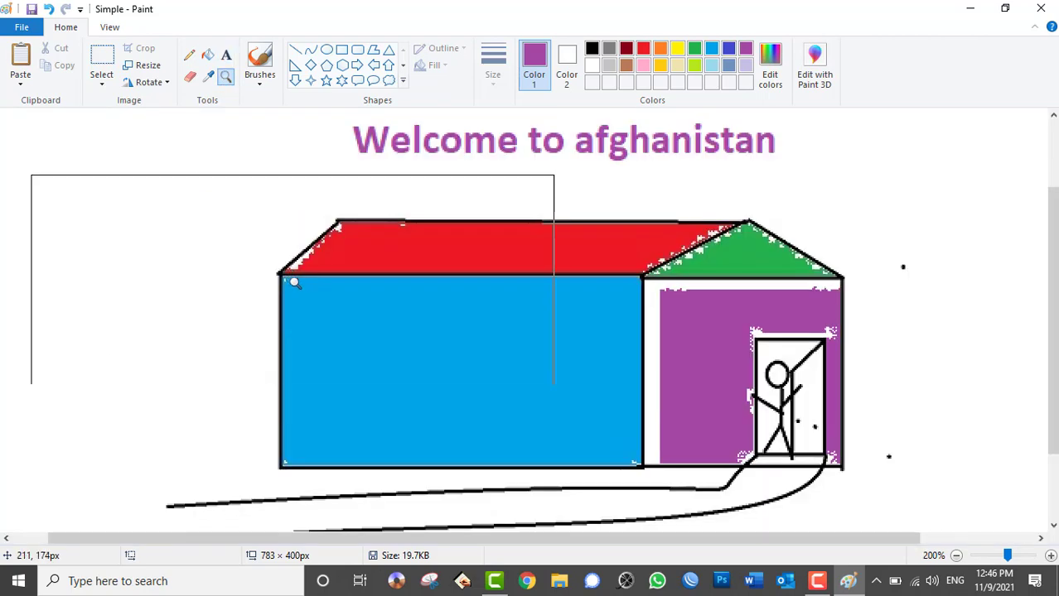
{"action": "left_click", "coordinate": [311, 275]}
{"action": "left_click", "coordinate": [364, 269]}
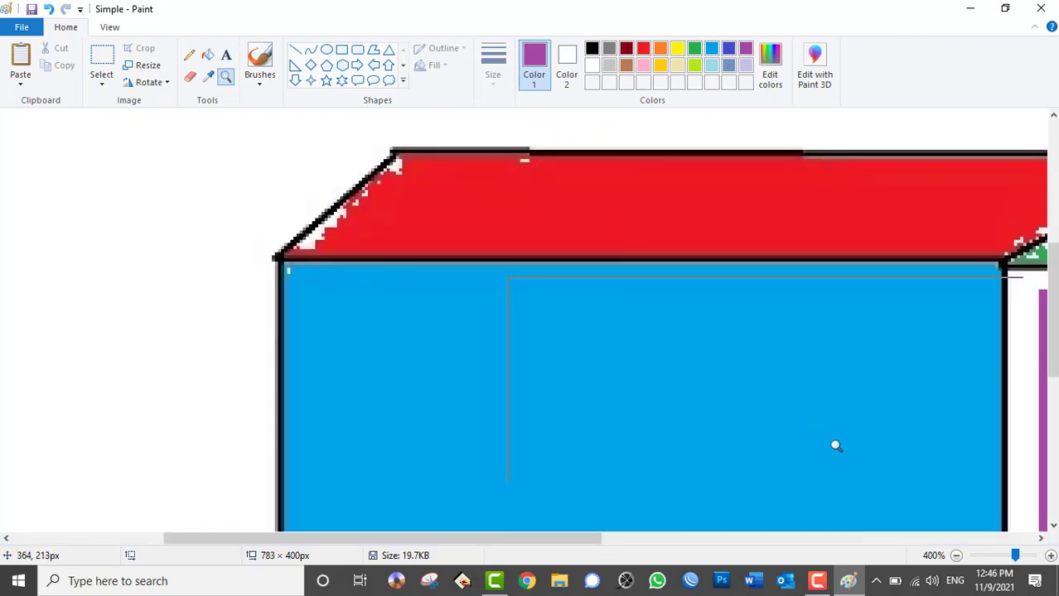
{"action": "left_click", "coordinate": [956, 556]}
{"action": "left_click", "coordinate": [957, 556]}
{"action": "left_click", "coordinate": [957, 557]}
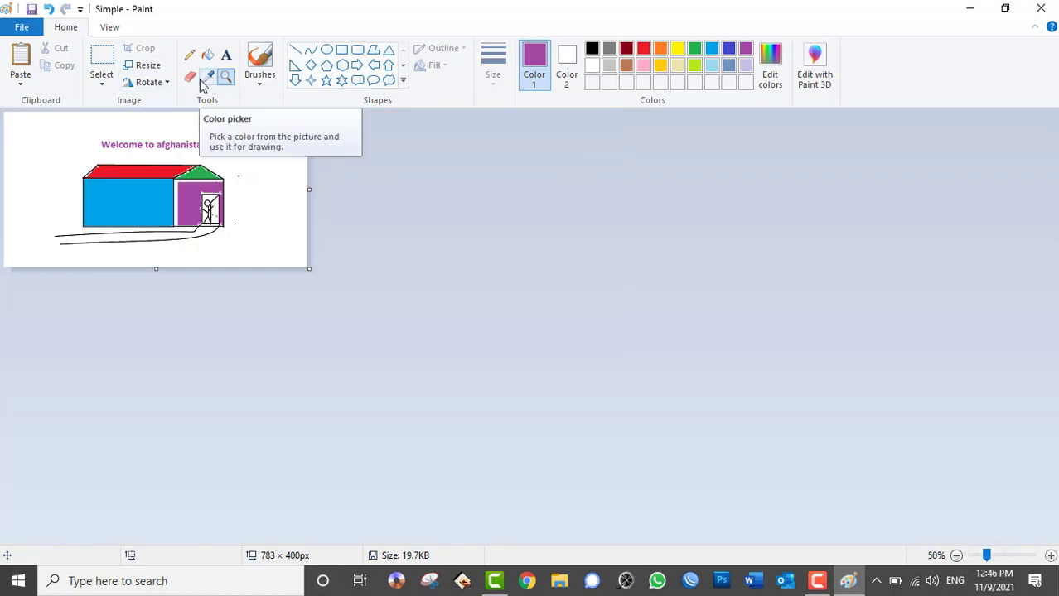
{"action": "left_click", "coordinate": [159, 228]}
{"action": "right_click", "coordinate": [159, 228]}
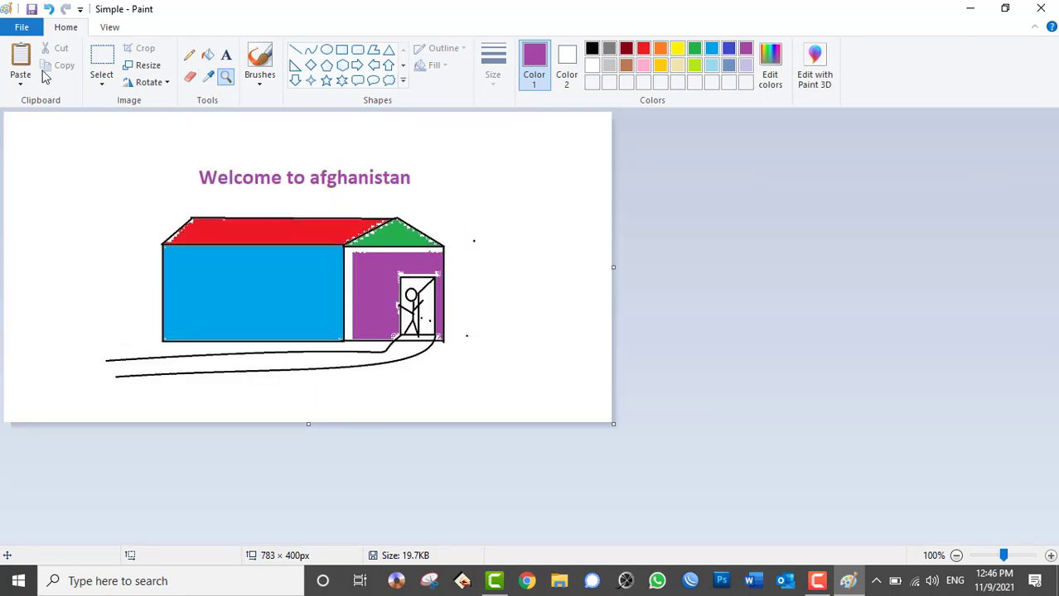
Step: Clear the house and title from the canvas and draw four purple-outlined ovals
{"action": "left_click", "coordinate": [101, 66]}
{"action": "left_click_drag", "start_coordinate": [86, 152], "coordinate": [560, 401]}
{"action": "key", "text": "Delete"}
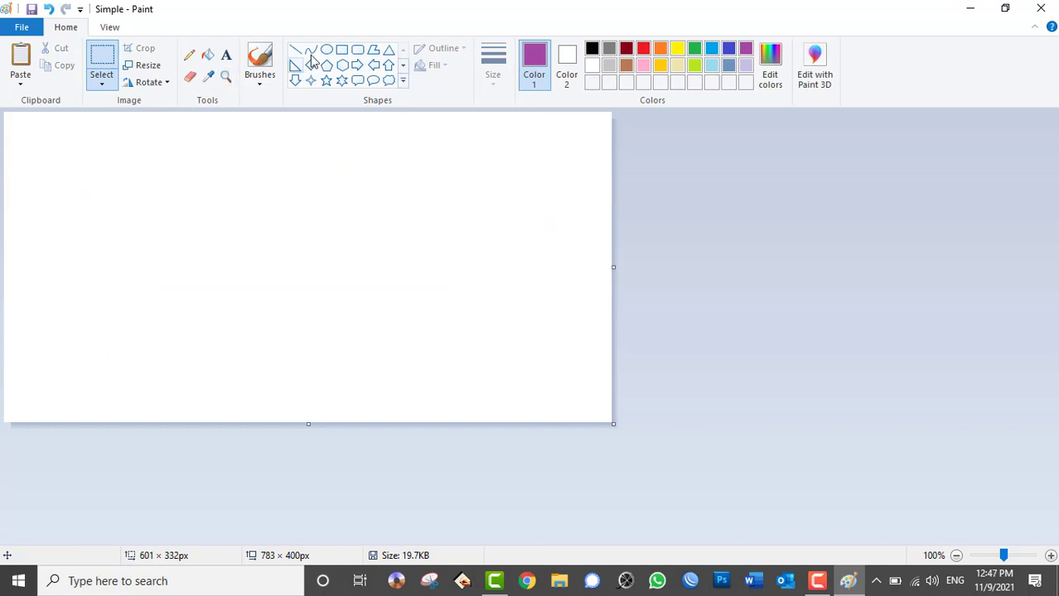
{"action": "left_click", "coordinate": [341, 50]}
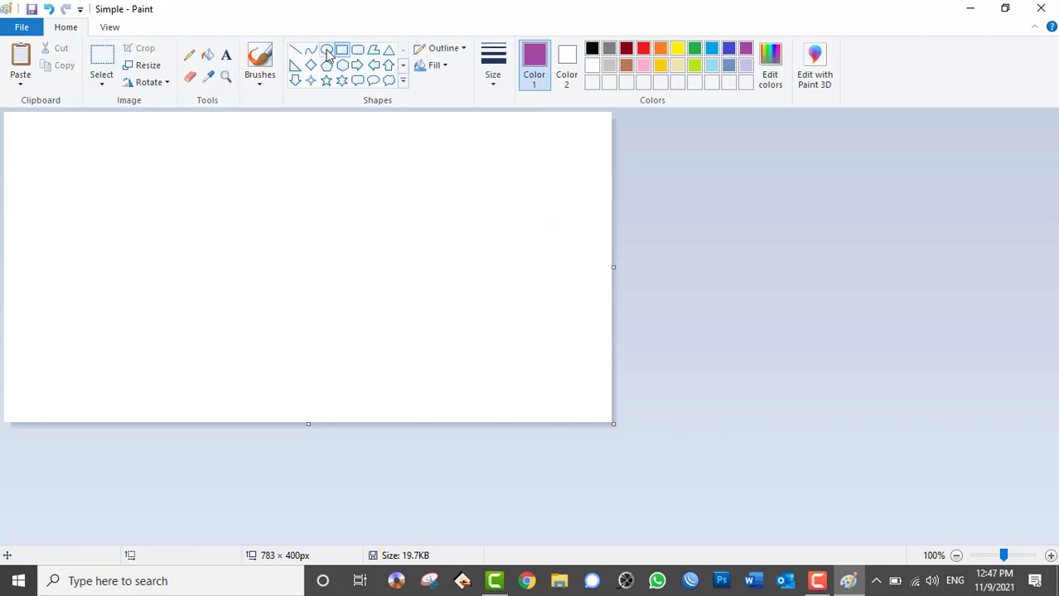
{"action": "left_click", "coordinate": [327, 50]}
{"action": "left_click_drag", "start_coordinate": [106, 165], "coordinate": [197, 252]}
{"action": "mouse_move", "coordinate": [297, 157]}
{"action": "left_mouse_down"}
{"action": "mouse_move", "coordinate": [420, 265]}
{"action": "mouse_move", "coordinate": [581, 361]}
{"action": "left_mouse_up"}
{"action": "left_click_drag", "start_coordinate": [120, 278], "coordinate": [293, 400]}
Step: Fill the ovals with red, yellow, green and purple
{"action": "left_click", "coordinate": [207, 55]}
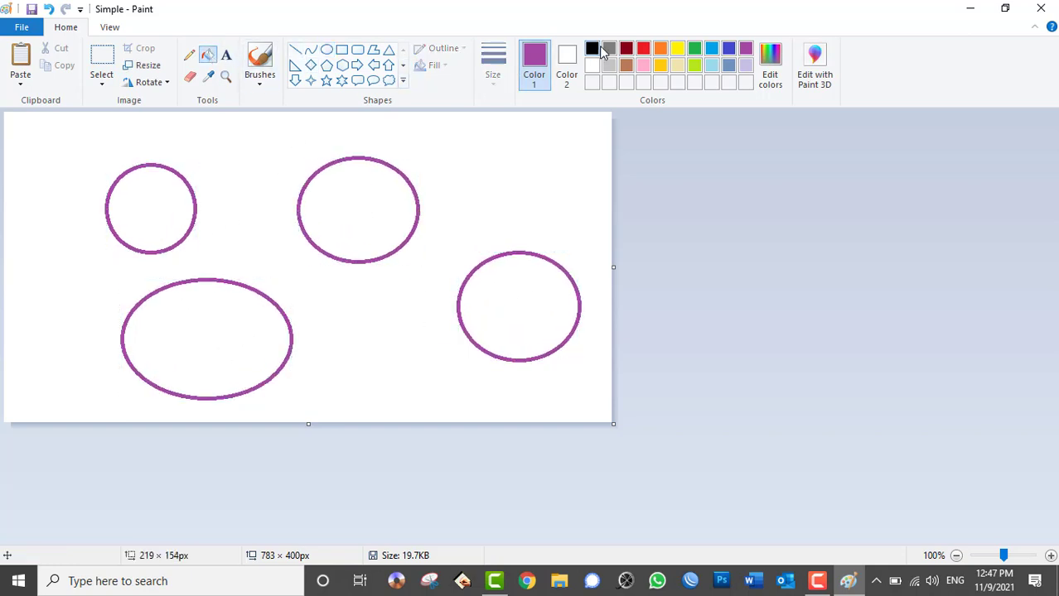
{"action": "left_click", "coordinate": [642, 50]}
{"action": "left_click", "coordinate": [366, 199]}
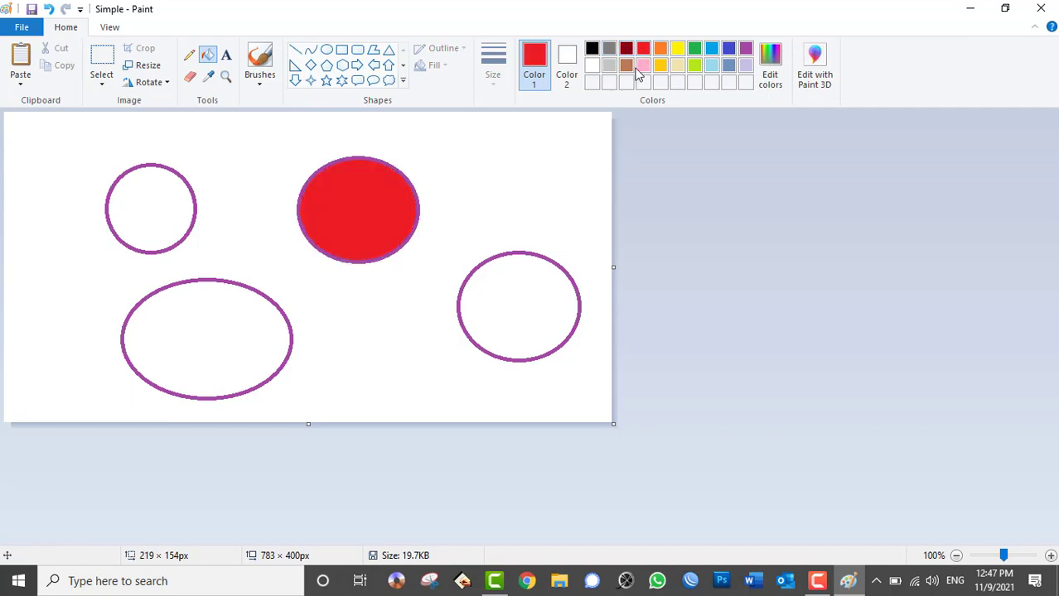
{"action": "left_click", "coordinate": [660, 49]}
{"action": "left_click", "coordinate": [677, 48]}
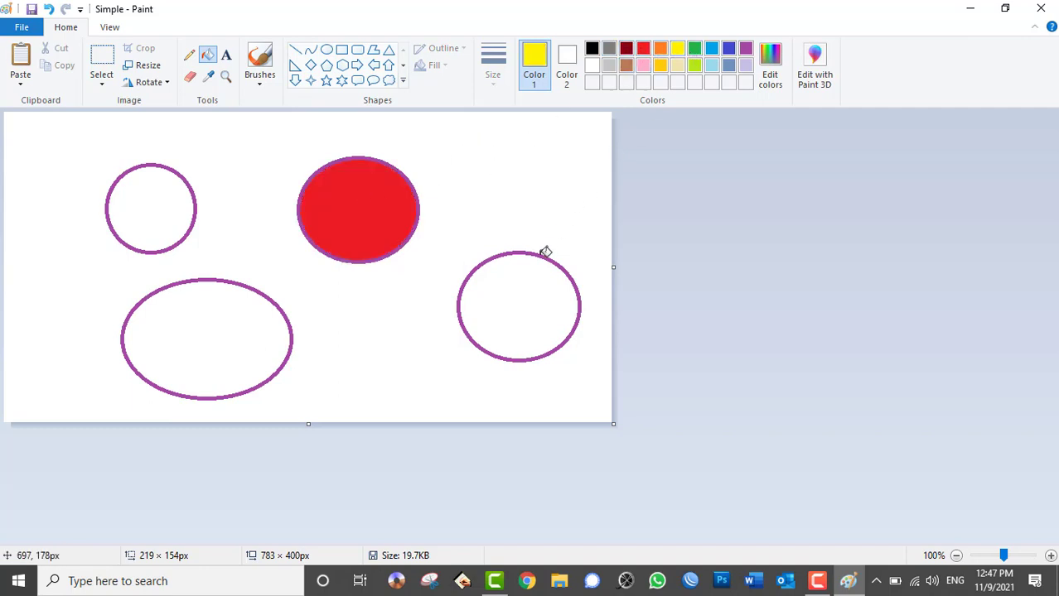
{"action": "left_click", "coordinate": [541, 263]}
{"action": "left_click", "coordinate": [694, 49]}
{"action": "left_click", "coordinate": [212, 311]}
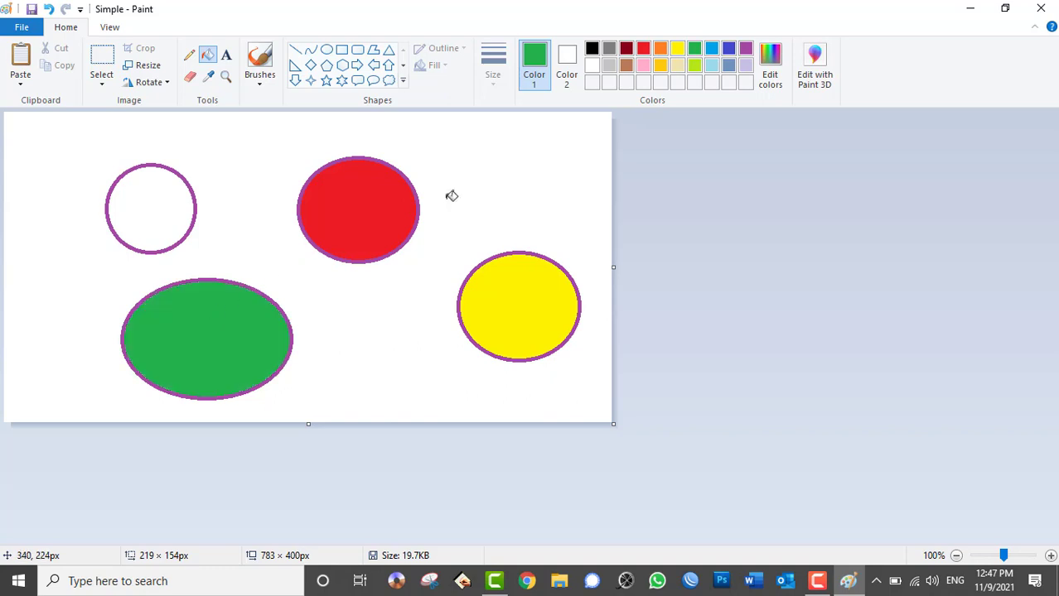
{"action": "left_click", "coordinate": [746, 49]}
{"action": "left_click", "coordinate": [149, 203]}
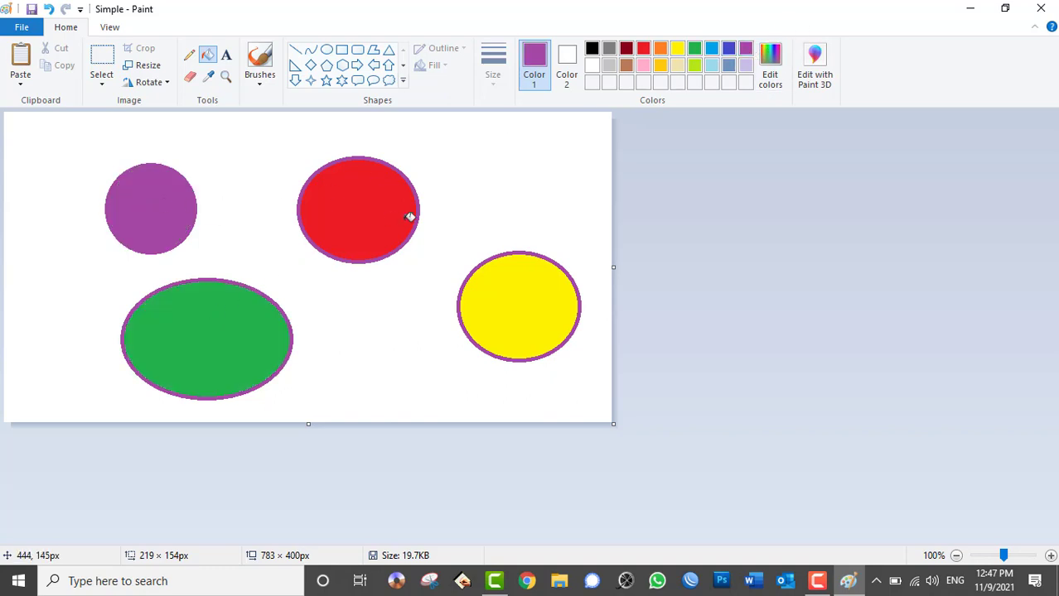
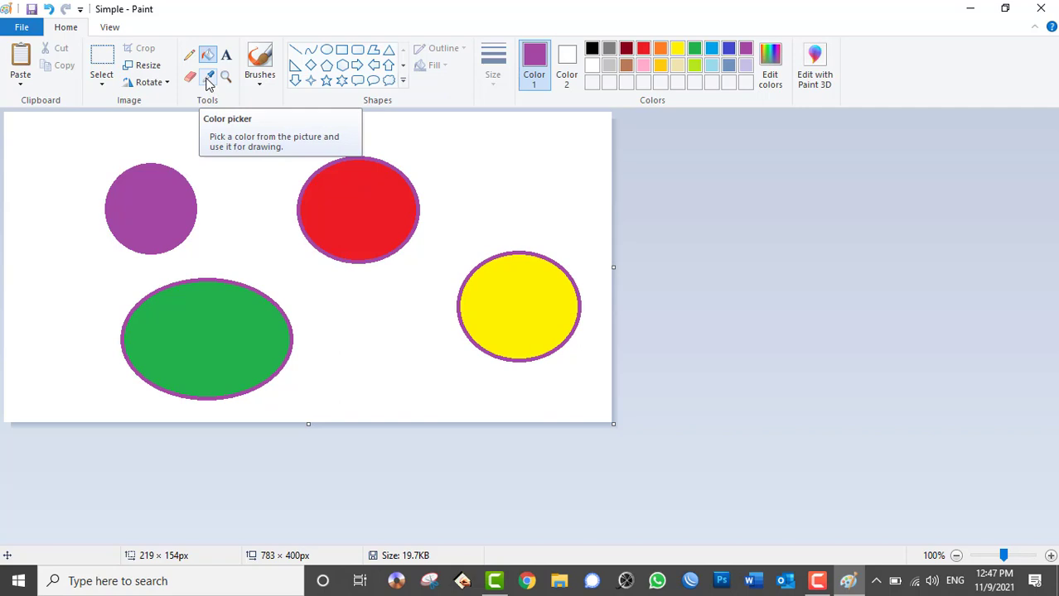
Step: Sample the red of the top ellipse and fill the left purple circle with it
{"action": "left_click", "coordinate": [209, 79]}
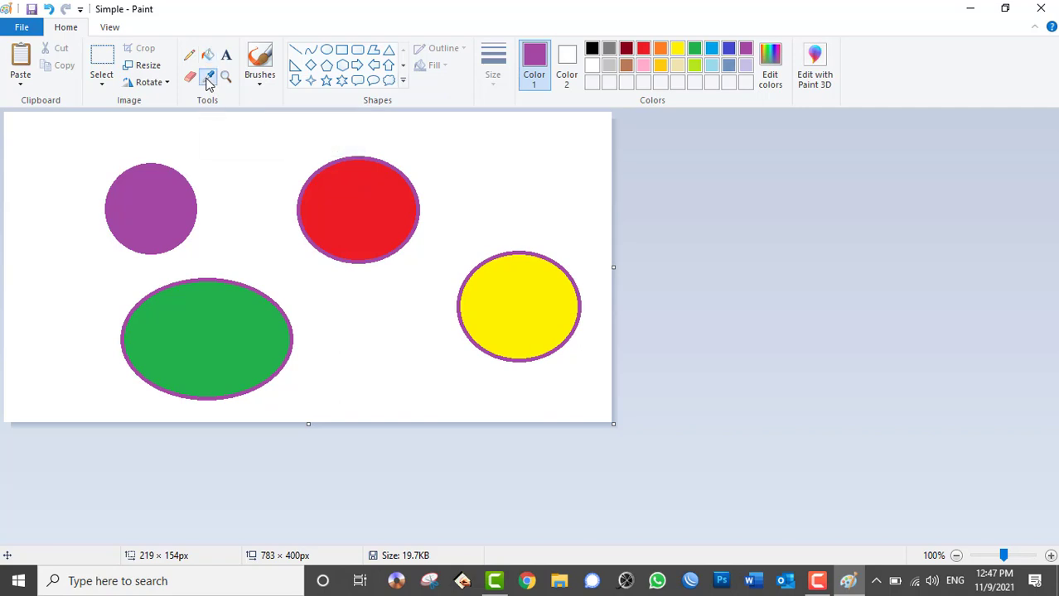
{"action": "left_click", "coordinate": [383, 214]}
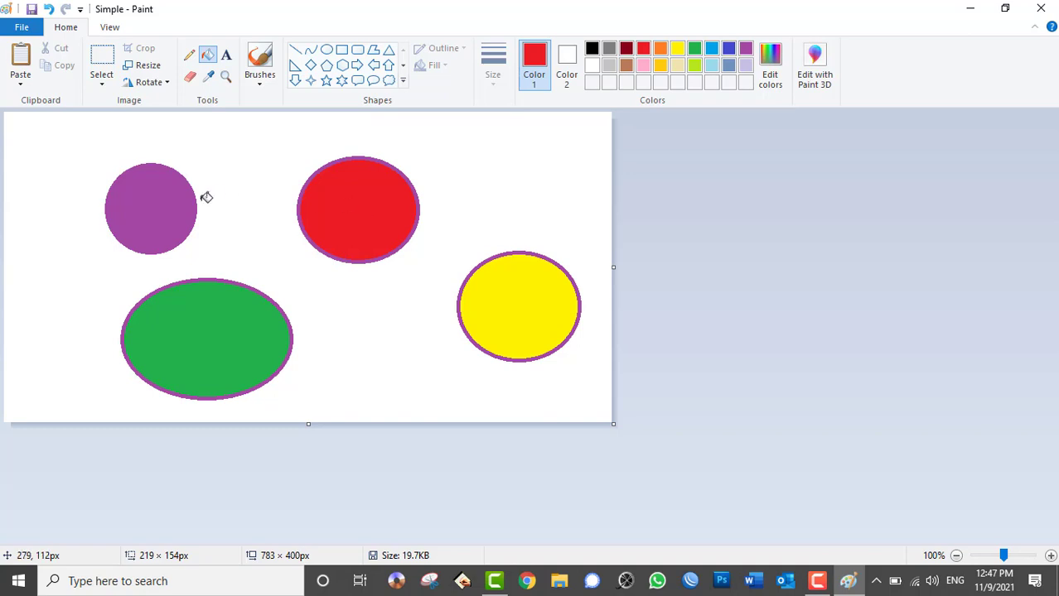
{"action": "left_click", "coordinate": [176, 204]}
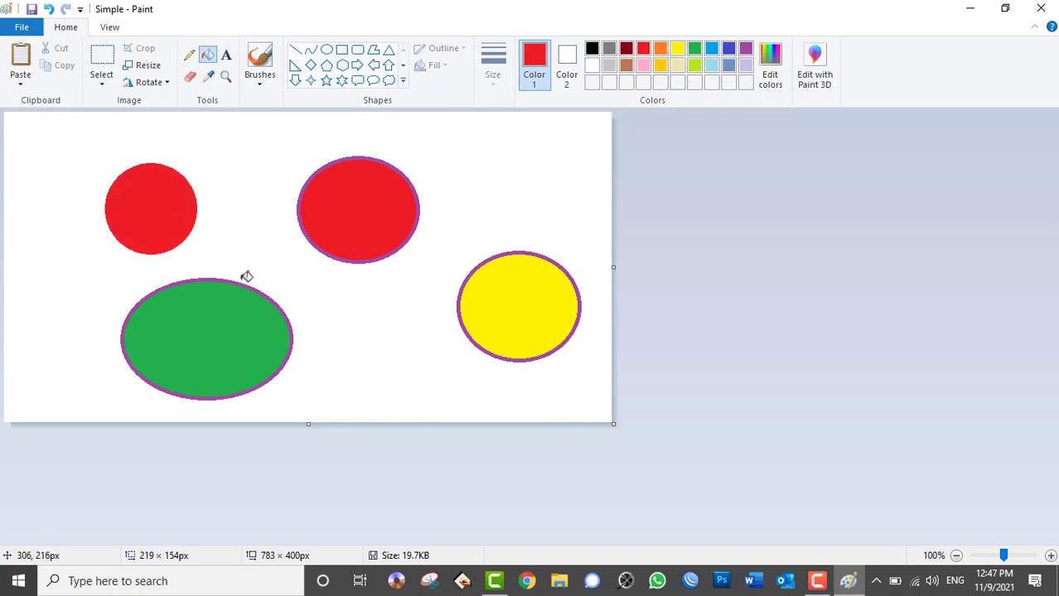
Step: Sample the lower ellipse's green and fill the top red ellipse with it
{"action": "left_click", "coordinate": [208, 77]}
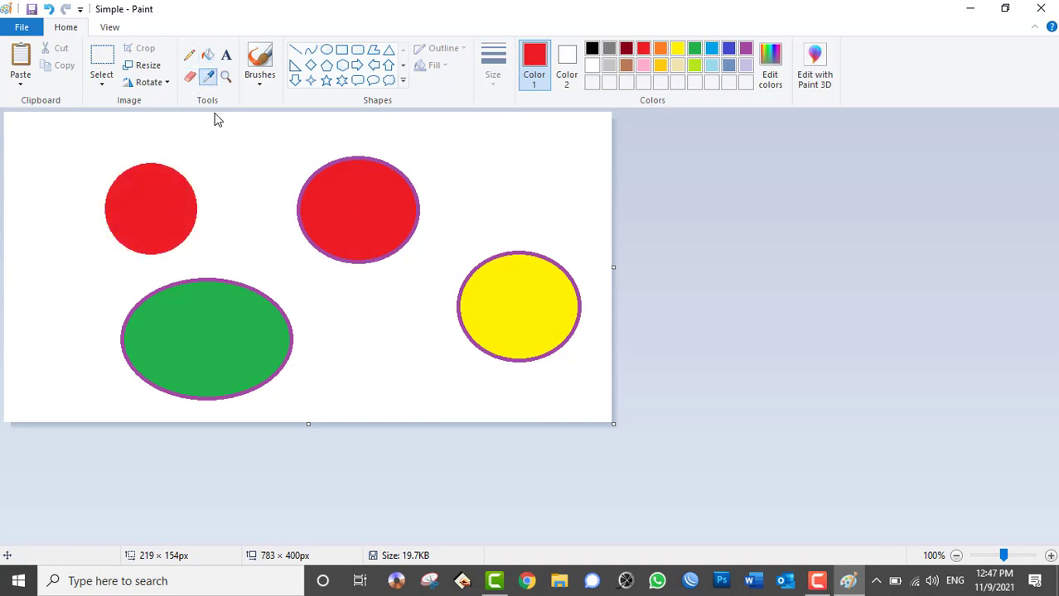
{"action": "left_click", "coordinate": [221, 336]}
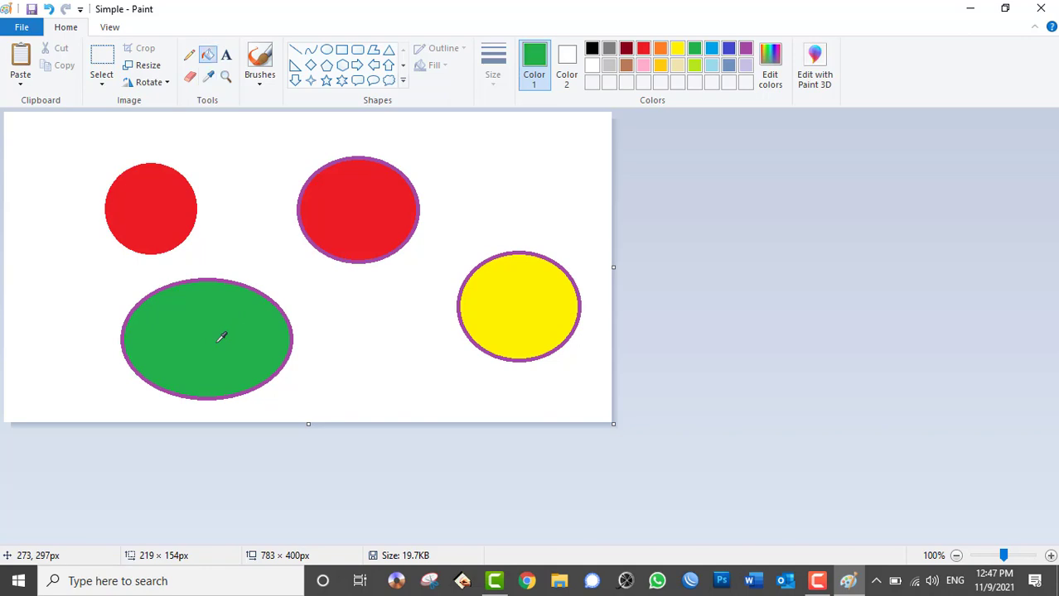
{"action": "left_click", "coordinate": [342, 213]}
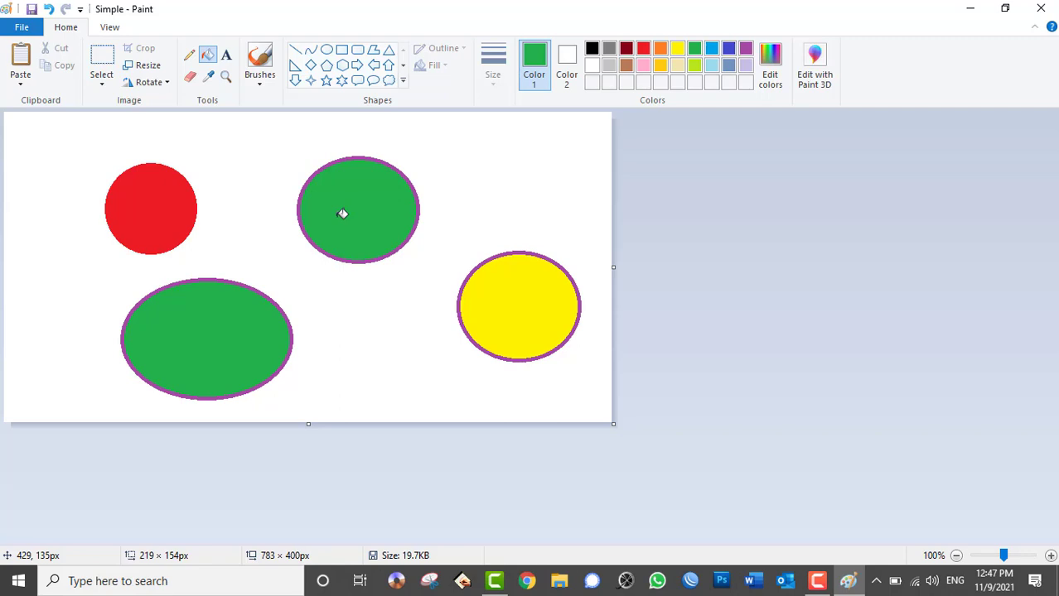
Step: Erase the top of the red circle, then streak across the top green ellipse with a thicker eraser
{"action": "left_click", "coordinate": [190, 79]}
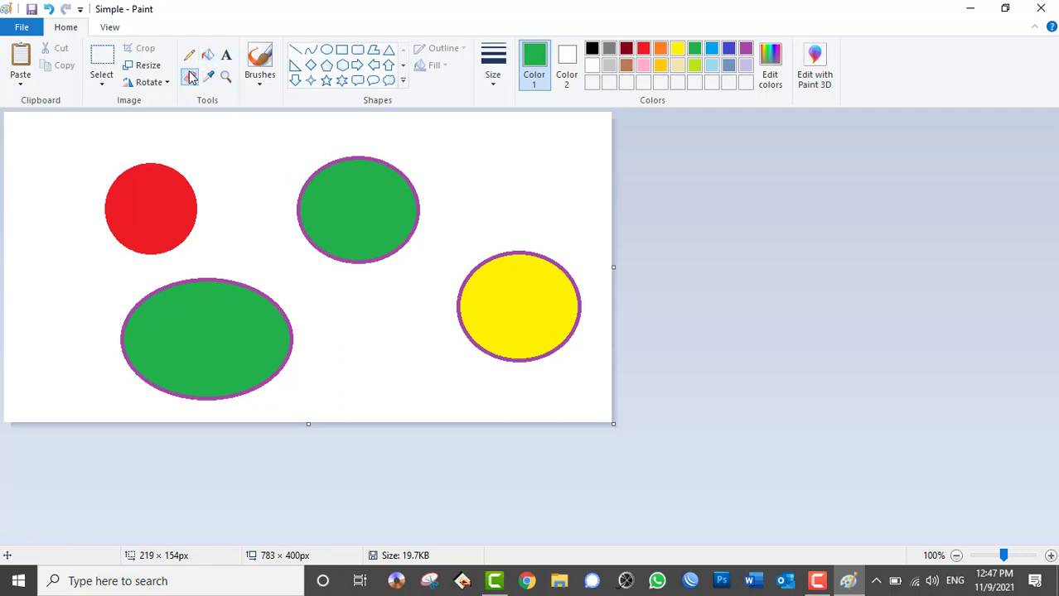
{"action": "mouse_move", "coordinate": [127, 159]}
{"action": "left_mouse_down"}
{"action": "mouse_move", "coordinate": [166, 201]}
{"action": "mouse_move", "coordinate": [143, 167]}
{"action": "left_mouse_up"}
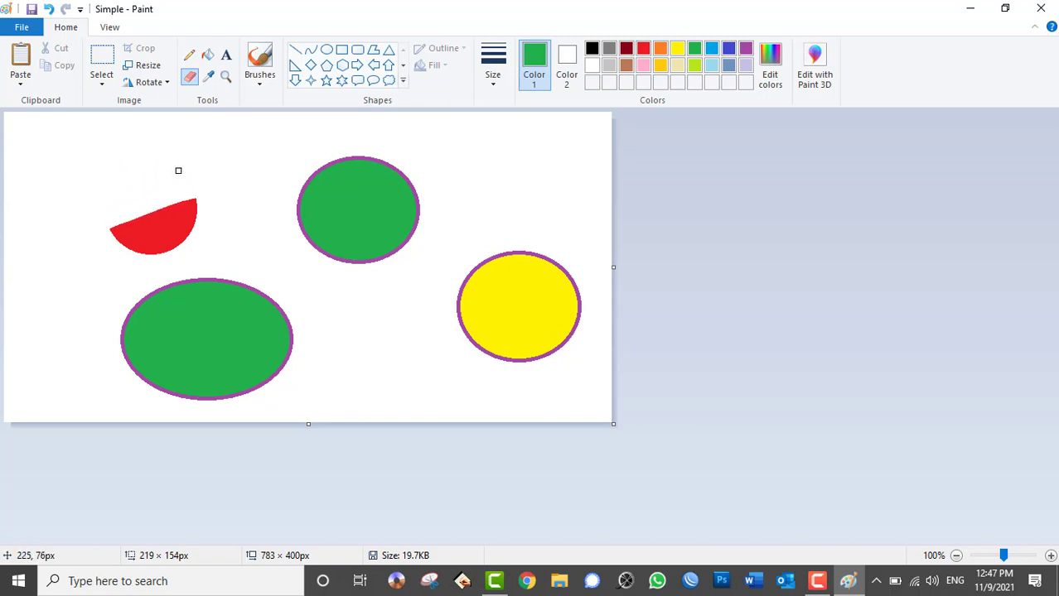
{"action": "left_click", "coordinate": [500, 92]}
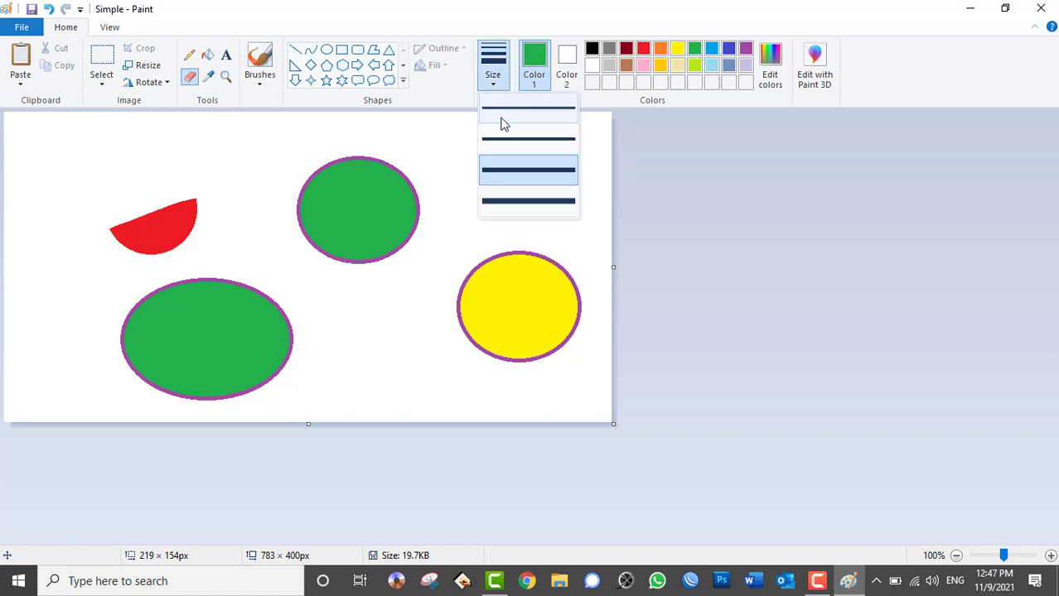
{"action": "left_click", "coordinate": [518, 174]}
{"action": "mouse_move", "coordinate": [307, 209]}
{"action": "left_mouse_down"}
{"action": "mouse_move", "coordinate": [351, 184]}
{"action": "mouse_move", "coordinate": [396, 190]}
{"action": "left_mouse_up"}
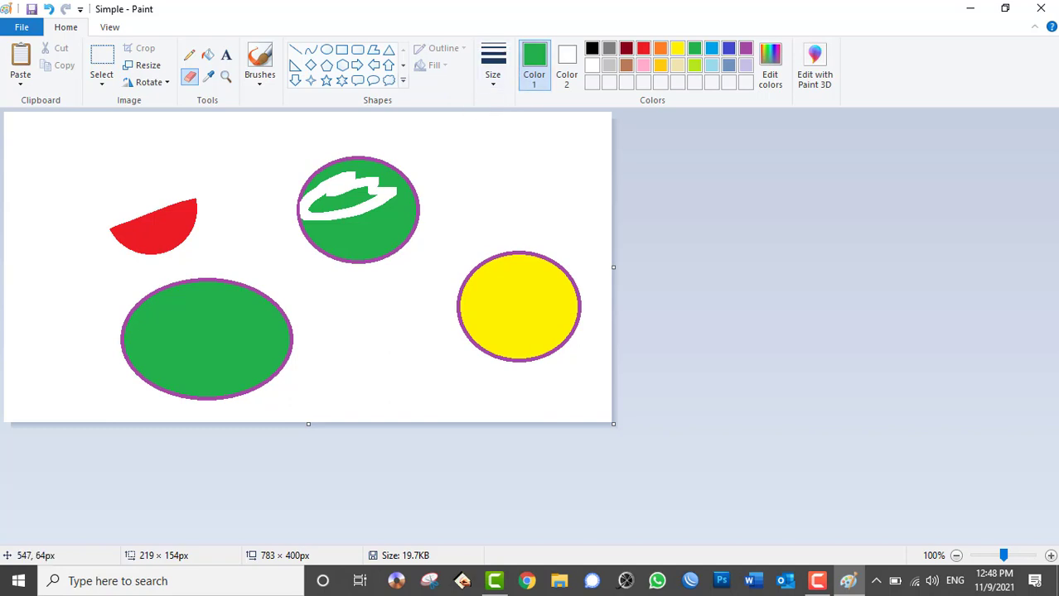
{"action": "mouse_move", "coordinate": [428, 185]}
{"action": "left_mouse_down"}
{"action": "mouse_move", "coordinate": [307, 209]}
{"action": "mouse_move", "coordinate": [428, 184]}
{"action": "mouse_move", "coordinate": [348, 166]}
{"action": "left_mouse_up"}
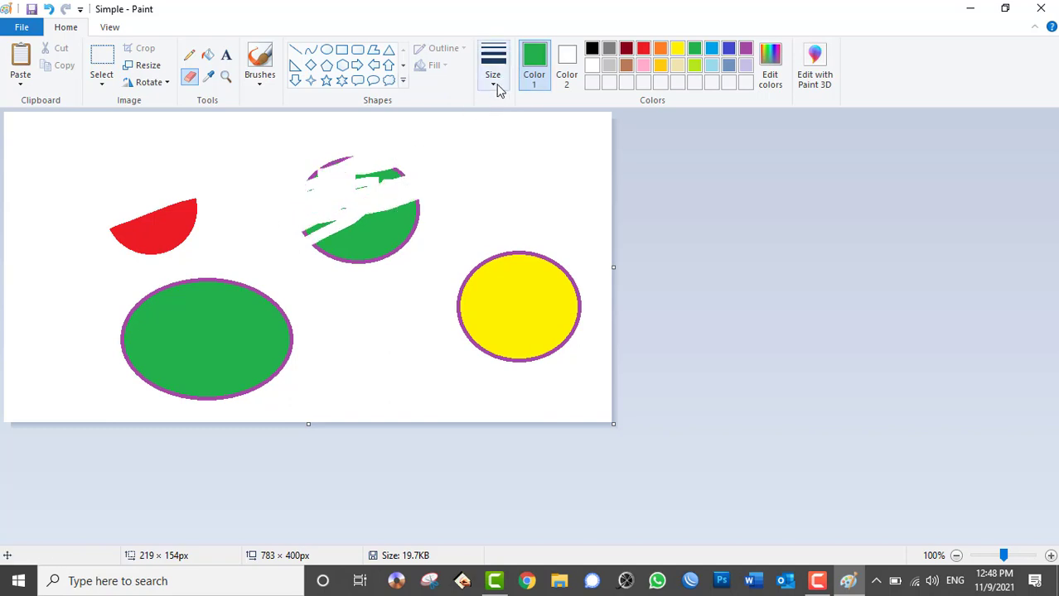
Step: Wipe the remaining green strip on the top ellipse with the thickest eraser size
{"action": "left_click", "coordinate": [495, 75]}
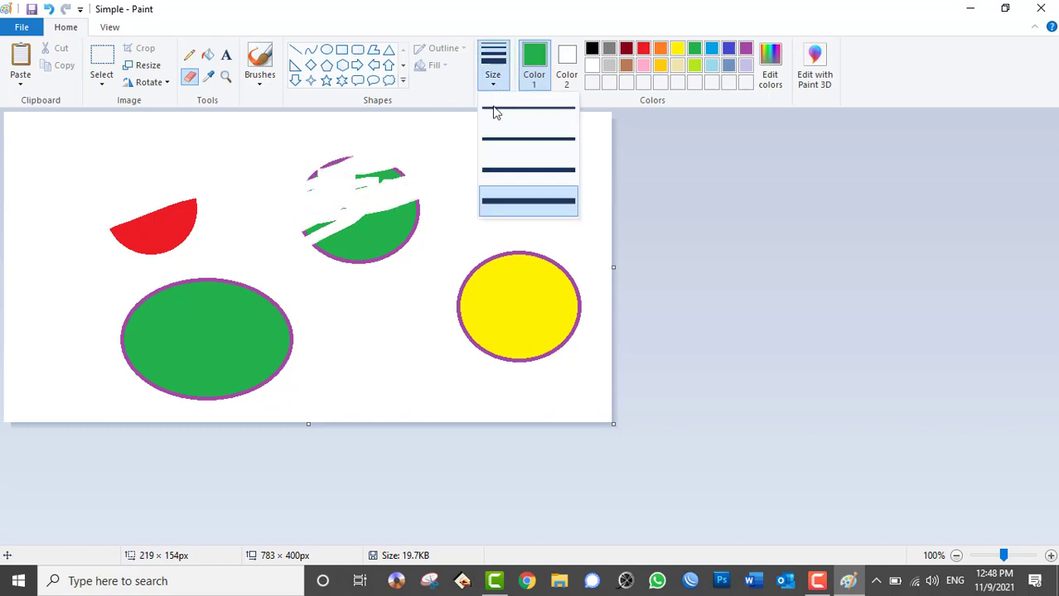
{"action": "left_click", "coordinate": [518, 174]}
{"action": "mouse_move", "coordinate": [316, 157]}
{"action": "left_mouse_down"}
{"action": "mouse_move", "coordinate": [326, 202]}
{"action": "mouse_move", "coordinate": [347, 185]}
{"action": "left_mouse_up"}
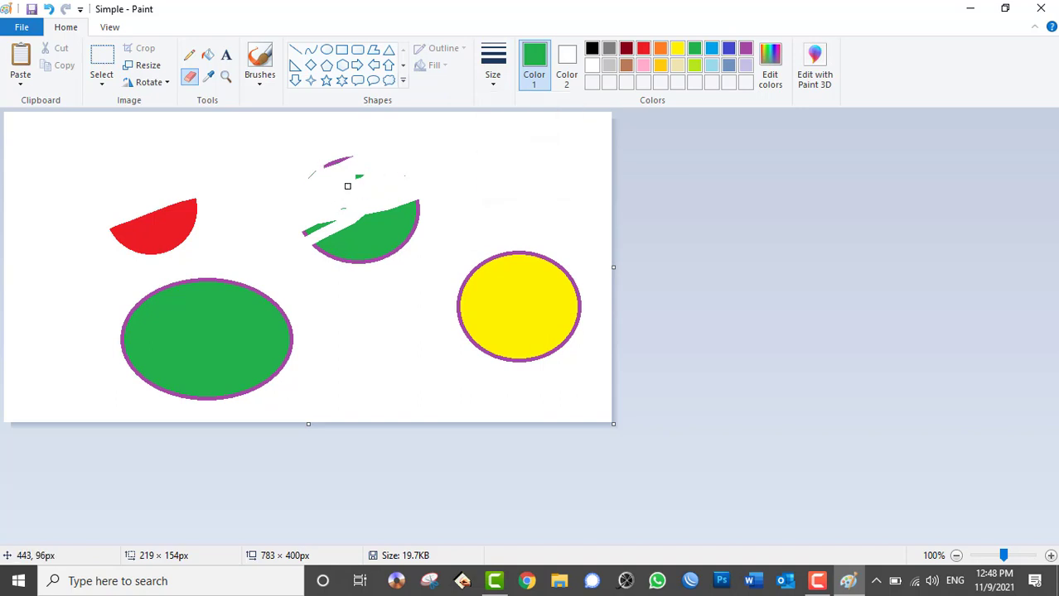
Step: Scribble thick purple strokes with a new brush type over the red and green shapes on the left
{"action": "left_click", "coordinate": [259, 79]}
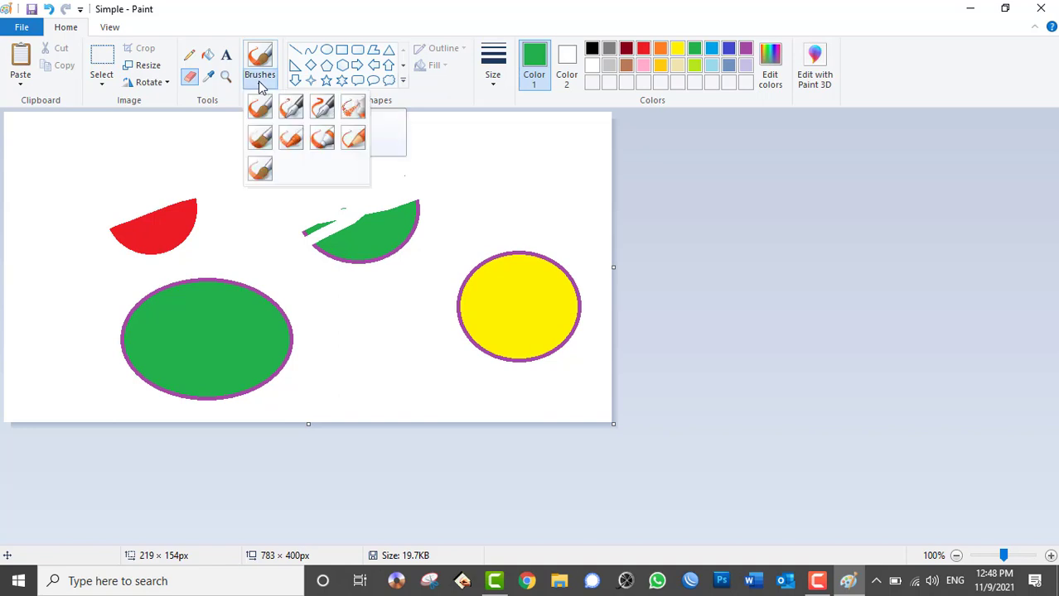
{"action": "left_click", "coordinate": [327, 140]}
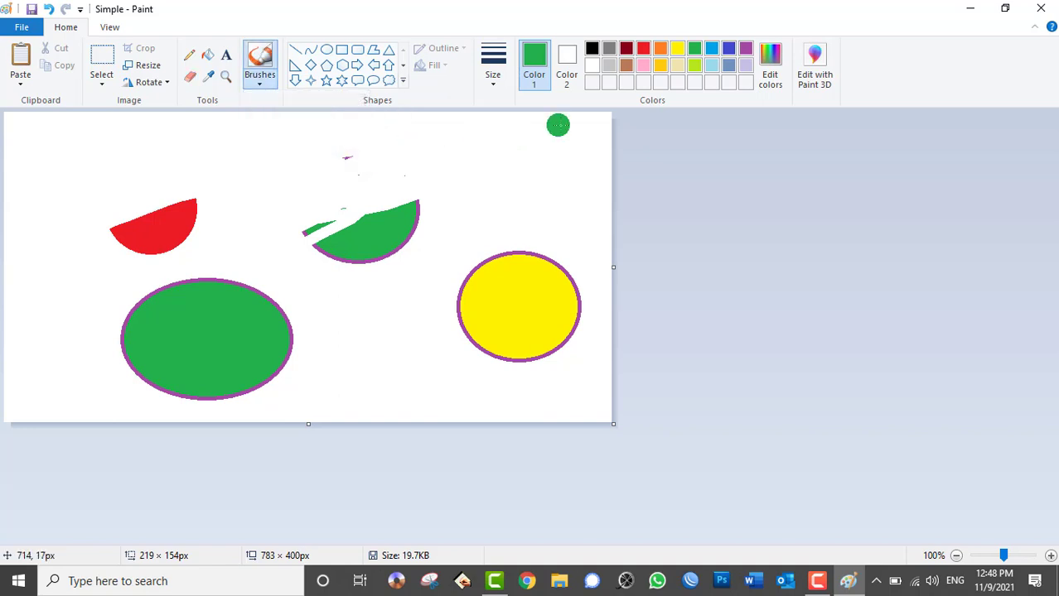
{"action": "left_click", "coordinate": [746, 50]}
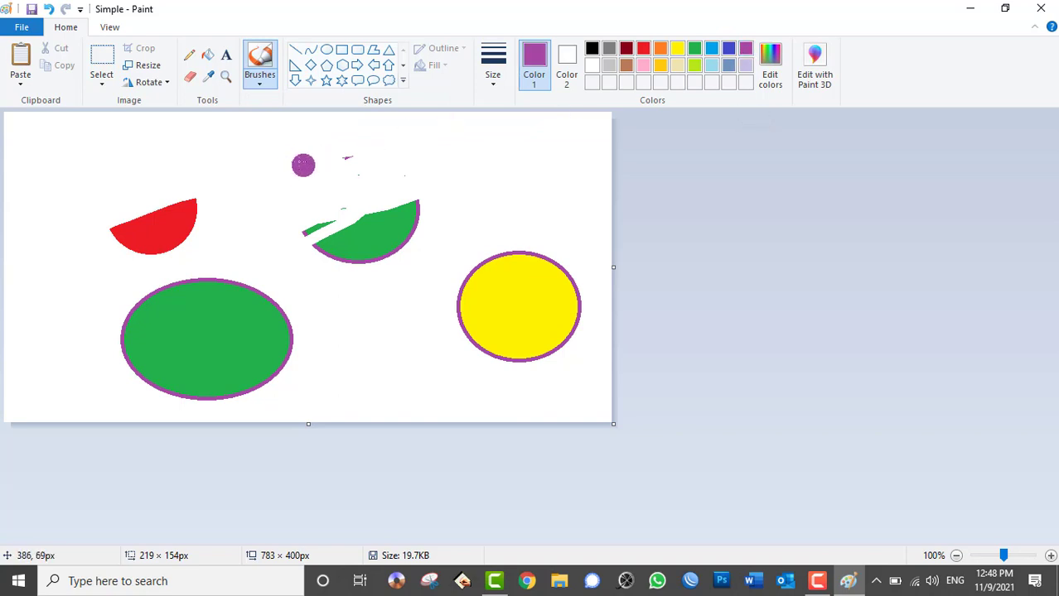
{"action": "left_click_drag", "start_coordinate": [269, 151], "coordinate": [362, 217]}
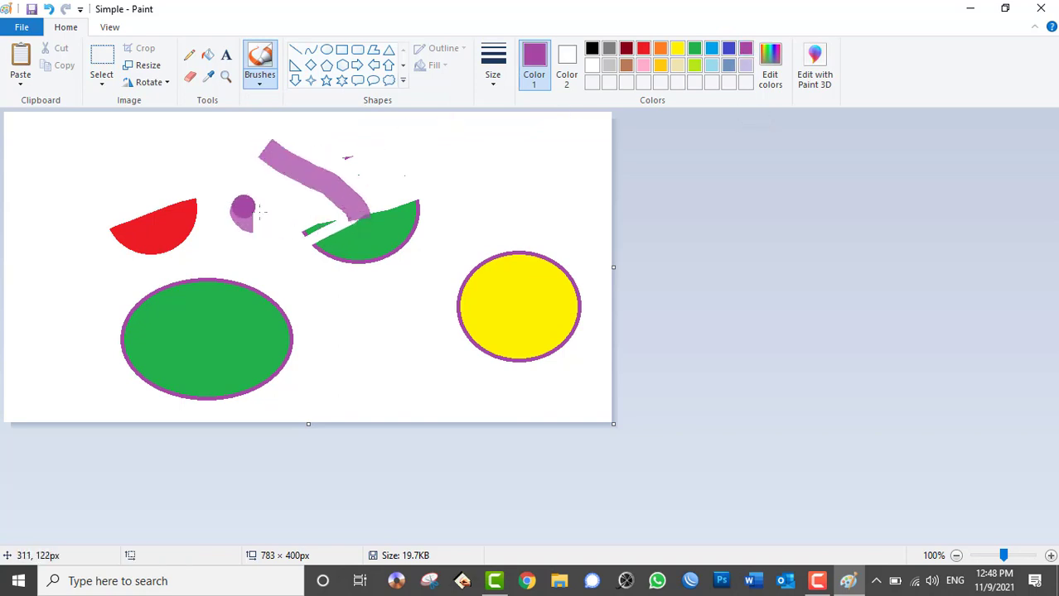
{"action": "left_click_drag", "start_coordinate": [242, 207], "coordinate": [81, 243]}
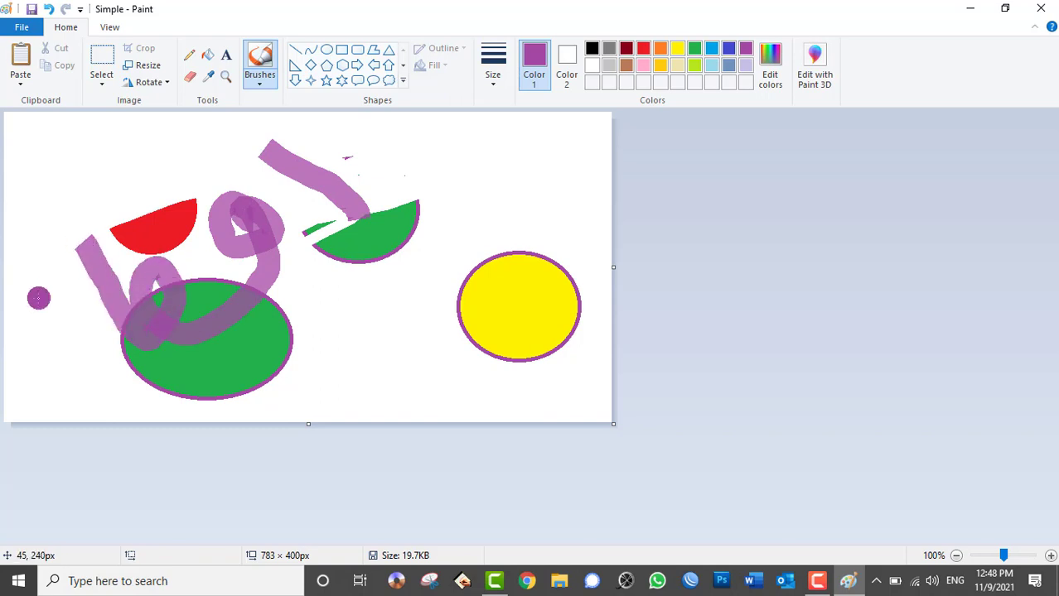
{"action": "mouse_move", "coordinate": [38, 298]}
{"action": "left_mouse_down"}
{"action": "mouse_move", "coordinate": [10, 385]}
{"action": "mouse_move", "coordinate": [29, 325]}
{"action": "left_mouse_up"}
{"action": "left_click_drag", "start_coordinate": [116, 217], "coordinate": [141, 209]}
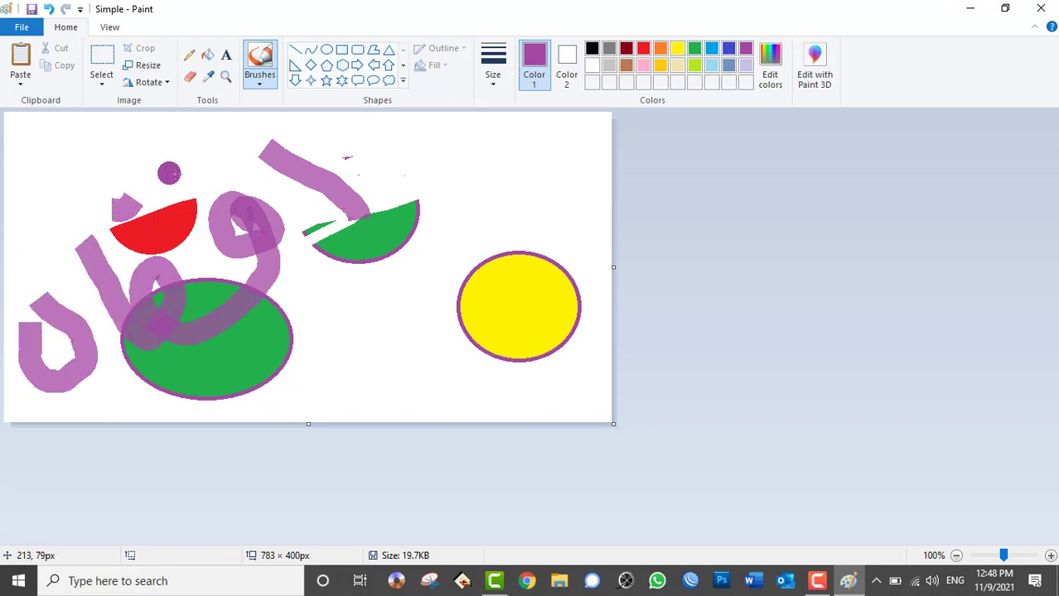
{"action": "left_click_drag", "start_coordinate": [169, 173], "coordinate": [221, 166]}
{"action": "left_click_drag", "start_coordinate": [28, 226], "coordinate": [33, 248]}
{"action": "mouse_move", "coordinate": [249, 281]}
{"action": "left_mouse_down"}
{"action": "mouse_move", "coordinate": [340, 198]}
{"action": "mouse_move", "coordinate": [136, 334]}
{"action": "mouse_move", "coordinate": [204, 199]}
{"action": "left_mouse_up"}
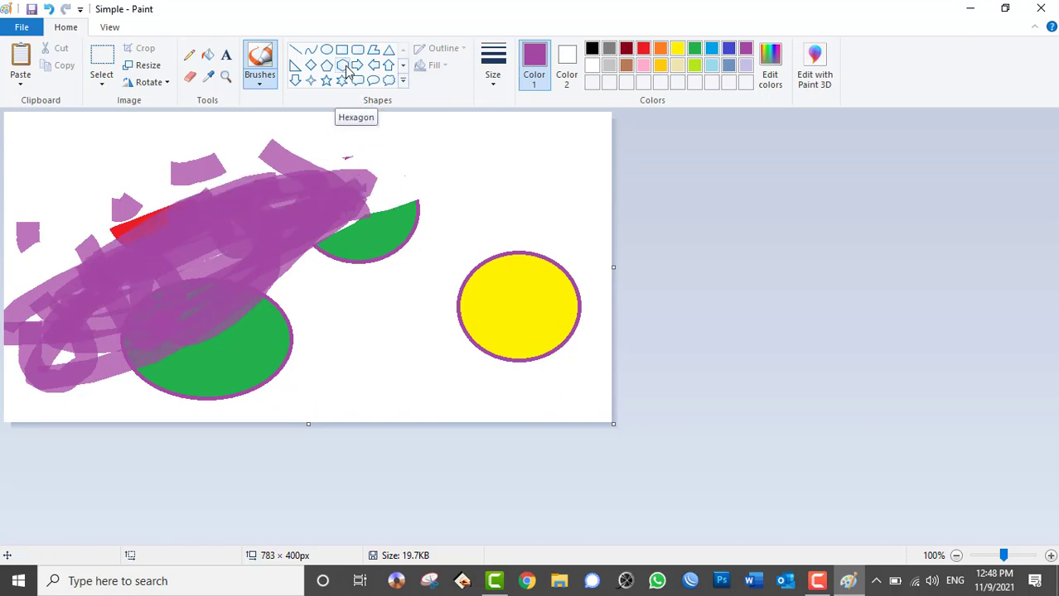
Step: Clear the whole canvas and draw a large circle outline
{"action": "key", "text": "ctrl+a"}
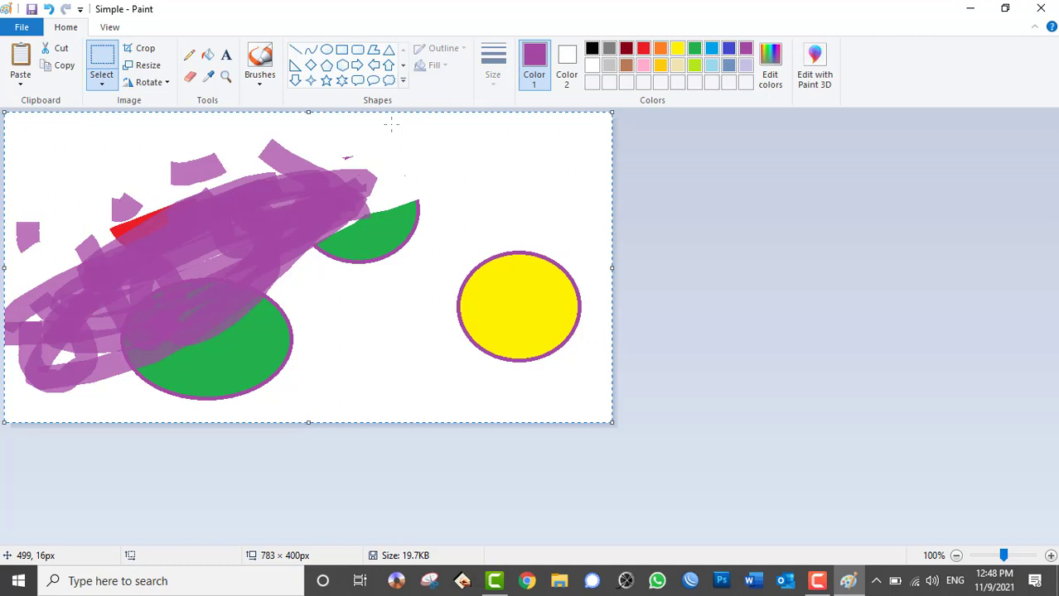
{"action": "key", "text": "Delete"}
{"action": "left_click", "coordinate": [327, 50]}
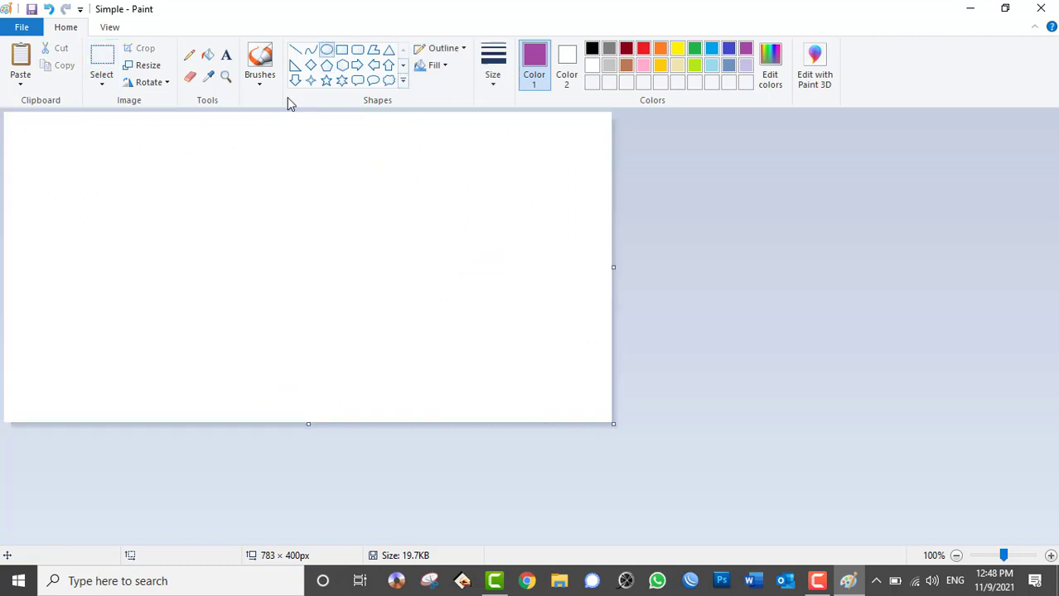
{"action": "mouse_move", "coordinate": [155, 145]}
{"action": "left_mouse_down"}
{"action": "mouse_move", "coordinate": [383, 335]}
{"action": "mouse_move", "coordinate": [430, 393]}
{"action": "left_mouse_up"}
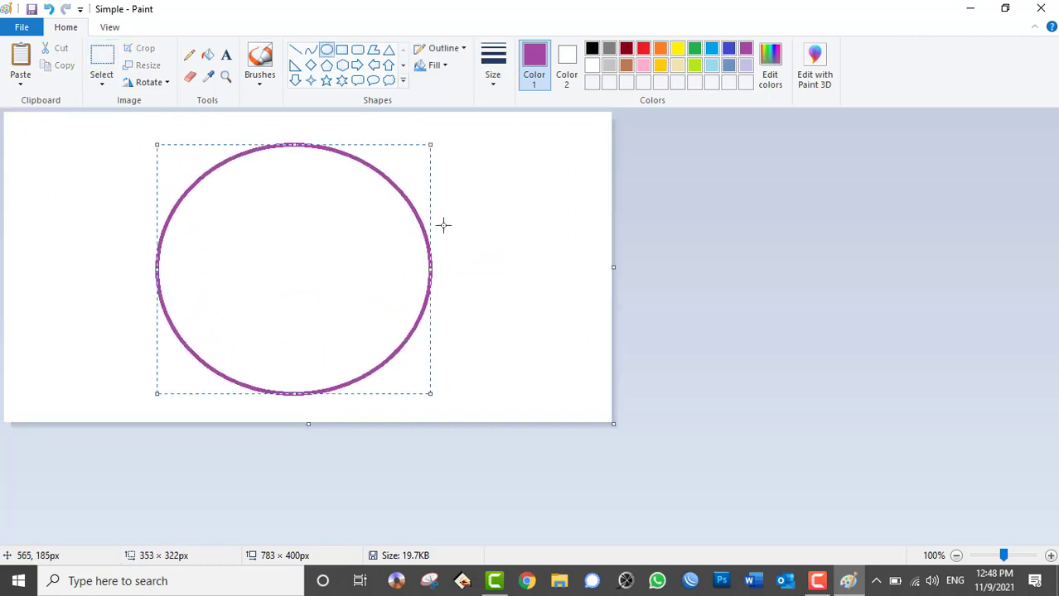
Step: Try an S-curve across the circle with the Curve tool, then undo it
{"action": "left_click", "coordinate": [310, 50]}
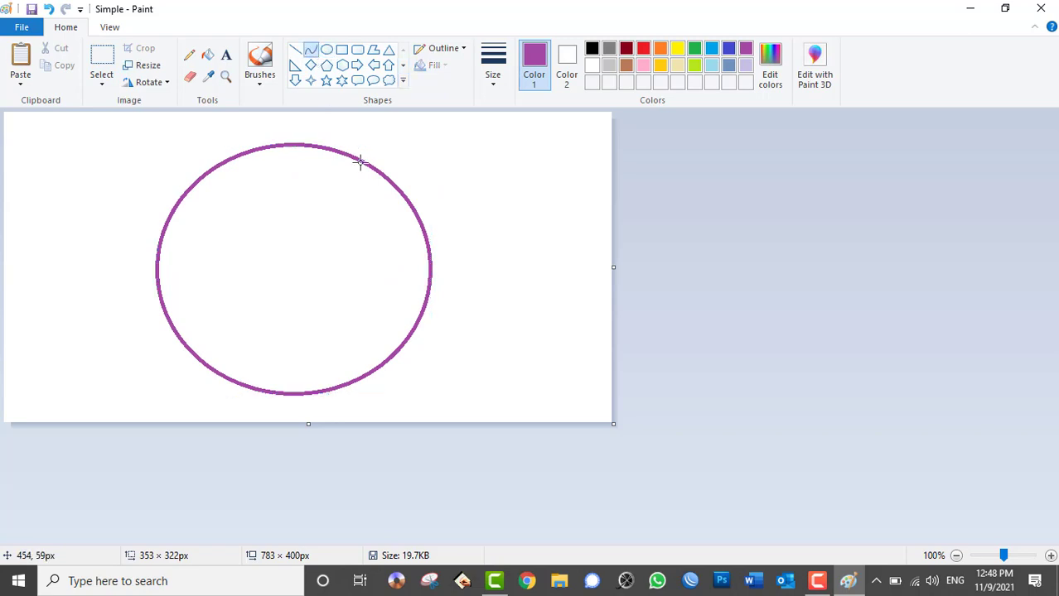
{"action": "left_click_drag", "start_coordinate": [362, 162], "coordinate": [167, 313]}
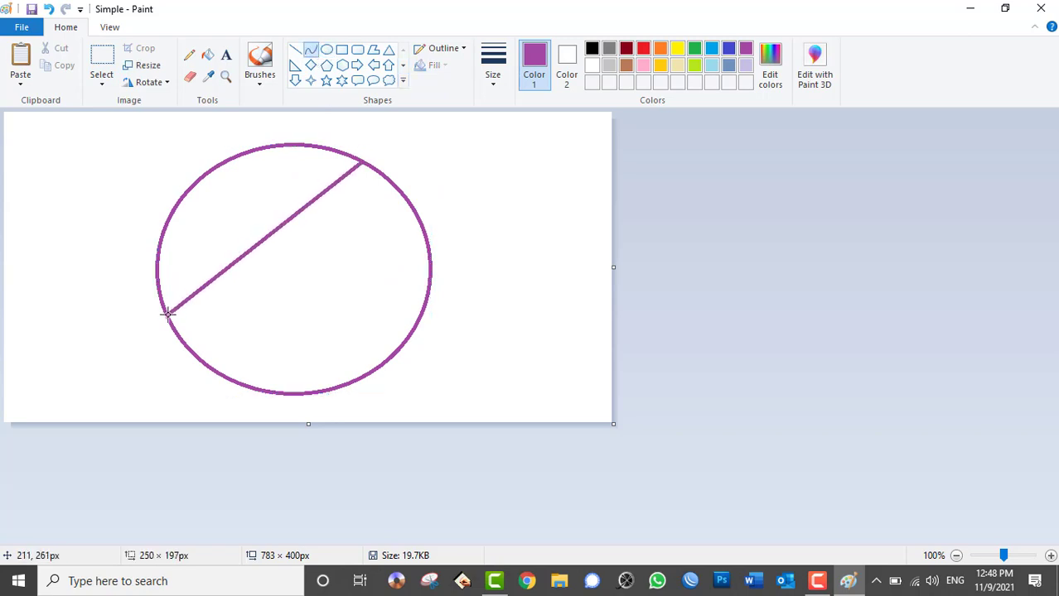
{"action": "mouse_move", "coordinate": [243, 228]}
{"action": "left_mouse_down"}
{"action": "mouse_move", "coordinate": [236, 192]}
{"action": "mouse_move", "coordinate": [282, 172]}
{"action": "mouse_move", "coordinate": [249, 163]}
{"action": "left_mouse_up"}
{"action": "left_click", "coordinate": [248, 163]}
{"action": "left_click_drag", "start_coordinate": [333, 224], "coordinate": [324, 222]}
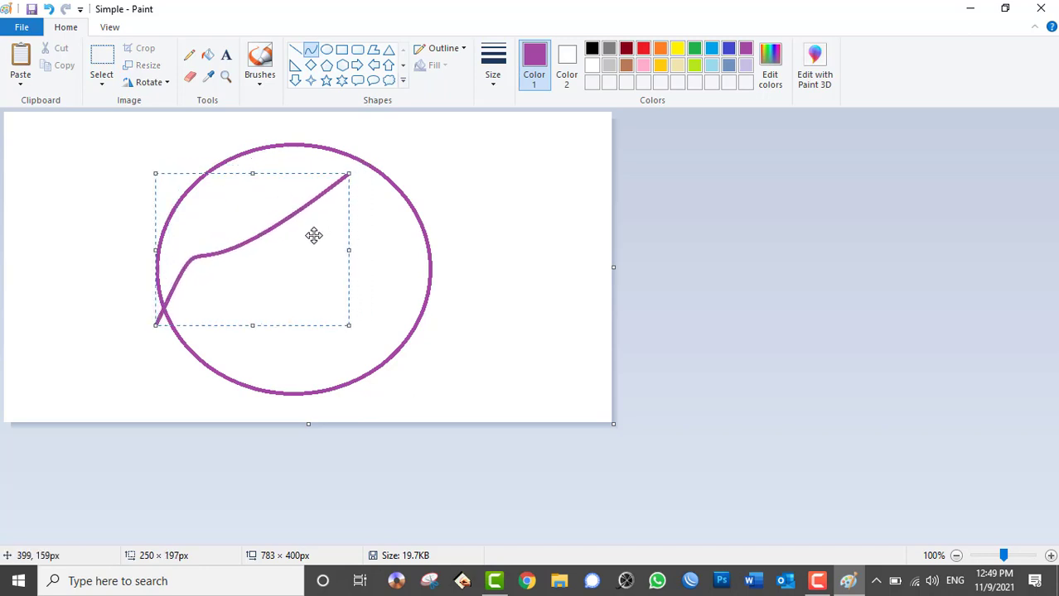
{"action": "key", "text": "ctrl+z"}
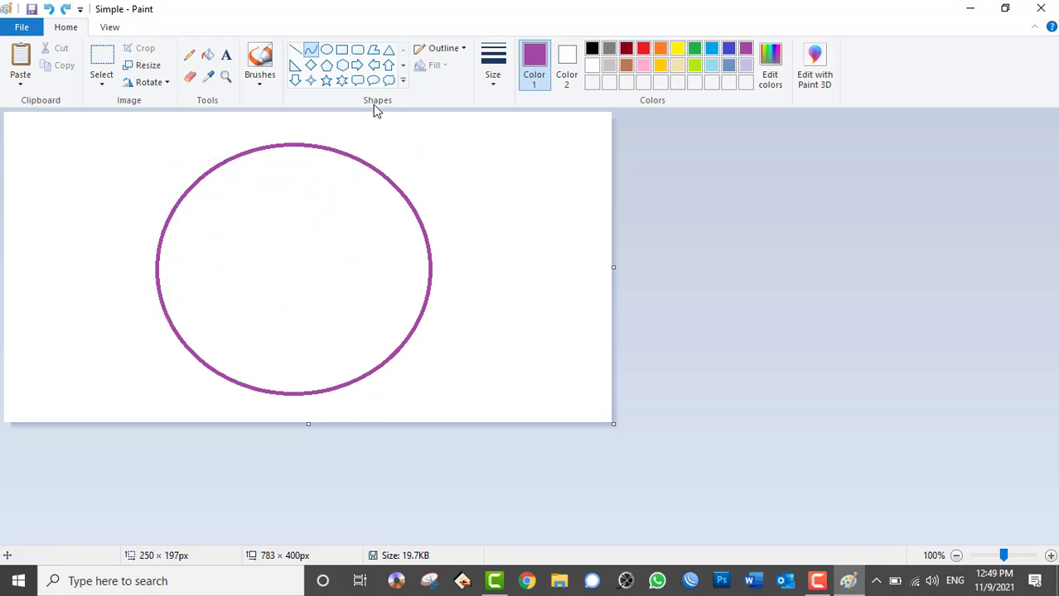
Step: Draw two parallel S-curves from upper right to lower left across the circle
{"action": "left_click_drag", "start_coordinate": [411, 208], "coordinate": [215, 370]}
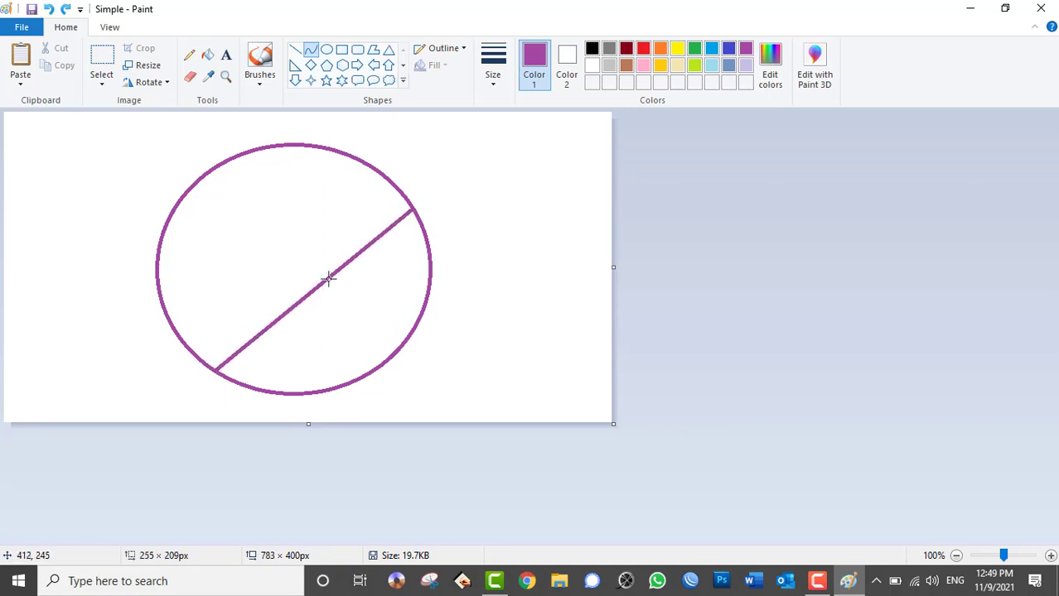
{"action": "left_click_drag", "start_coordinate": [308, 230], "coordinate": [293, 208]}
{"action": "left_click_drag", "start_coordinate": [317, 270], "coordinate": [341, 306]}
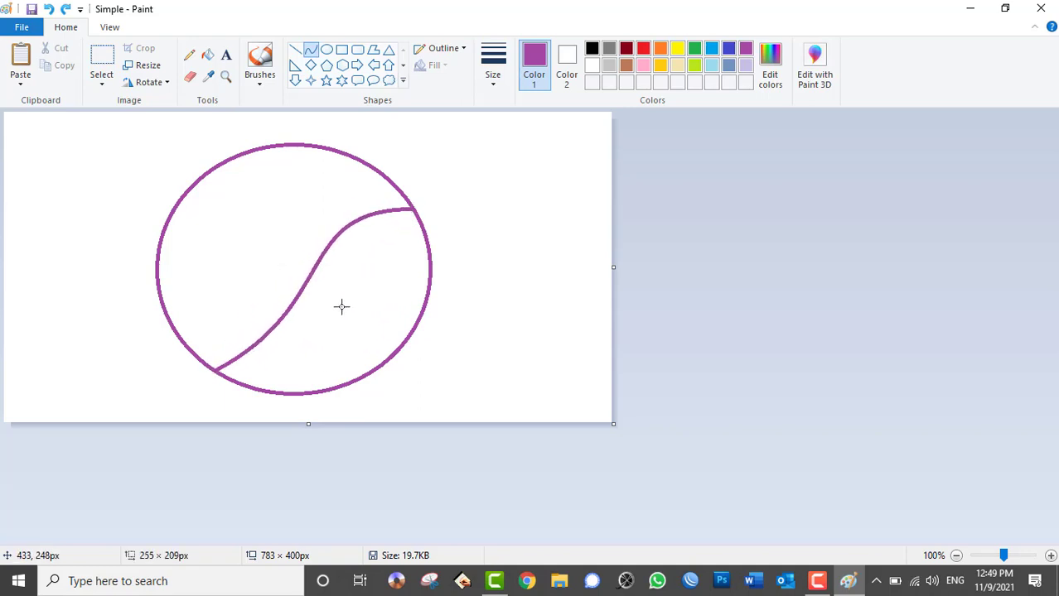
{"action": "left_click", "coordinate": [368, 164]}
{"action": "left_click_drag", "start_coordinate": [369, 164], "coordinate": [175, 328]}
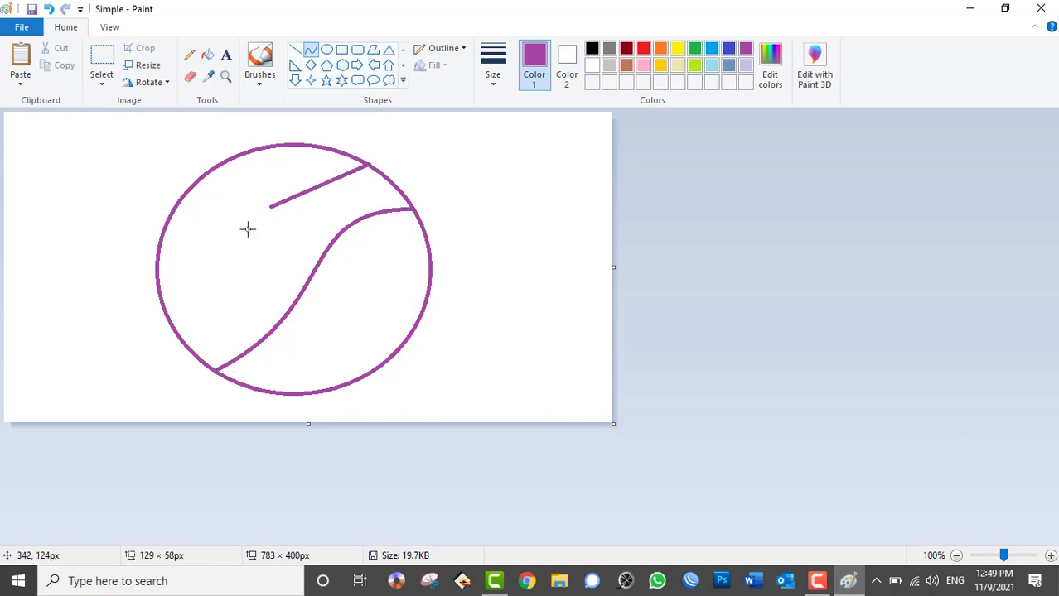
{"action": "left_click_drag", "start_coordinate": [302, 181], "coordinate": [278, 165]}
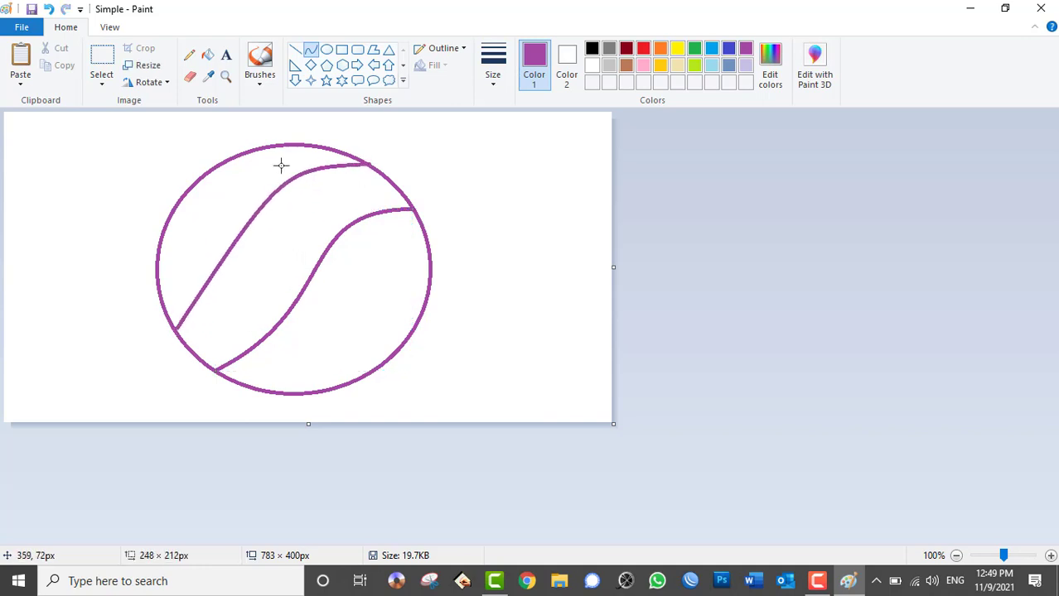
{"action": "left_click_drag", "start_coordinate": [253, 241], "coordinate": [269, 286]}
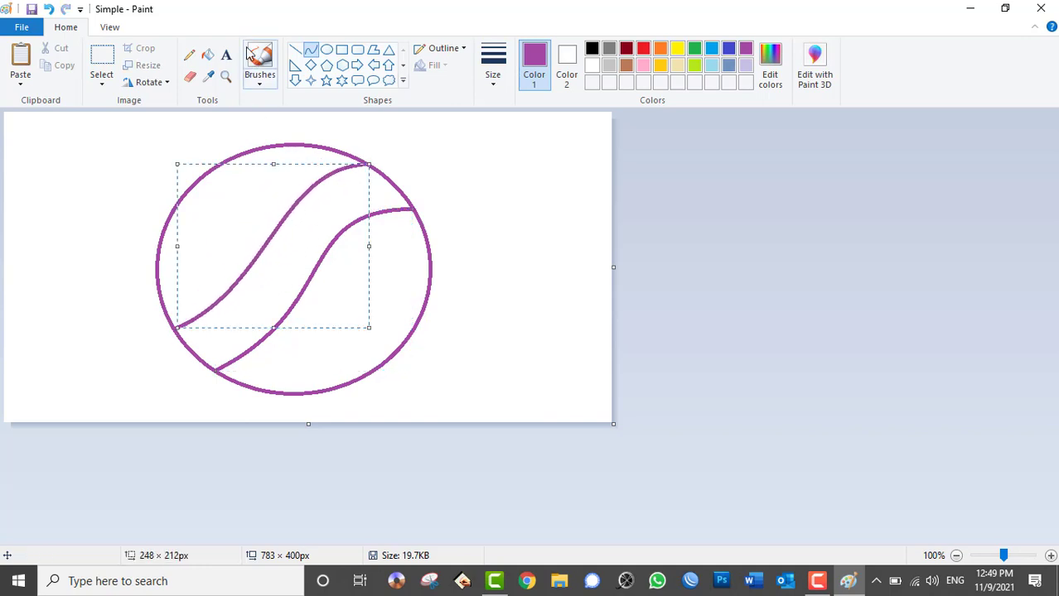
Step: Fill the circle's upper-left and lower-right sections with red
{"action": "left_click", "coordinate": [207, 55]}
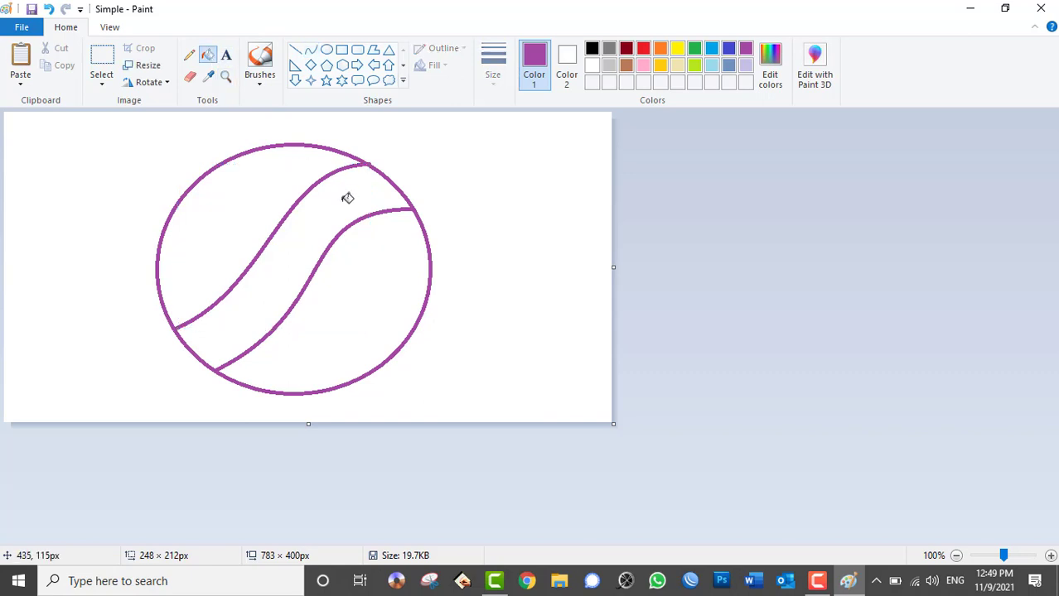
{"action": "left_click", "coordinate": [643, 49]}
{"action": "left_click", "coordinate": [286, 178]}
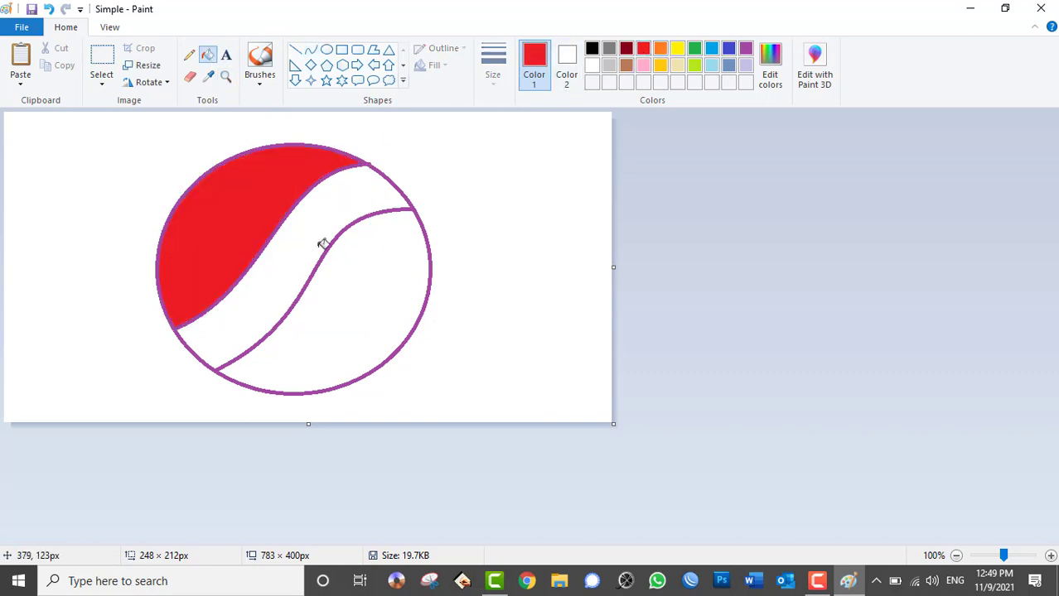
{"action": "left_click", "coordinate": [368, 304]}
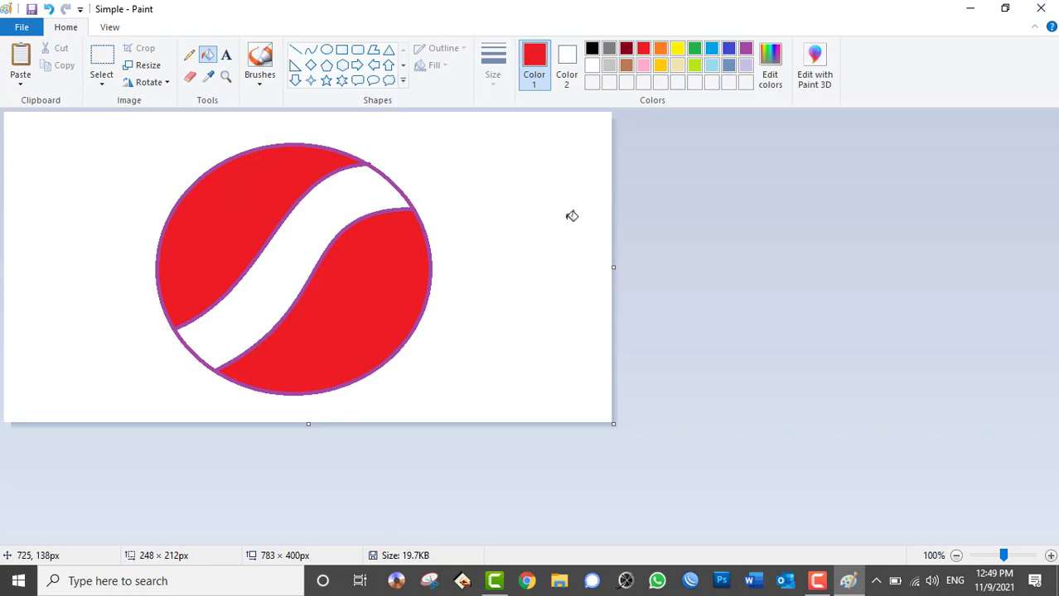
{"action": "left_click", "coordinate": [403, 81]}
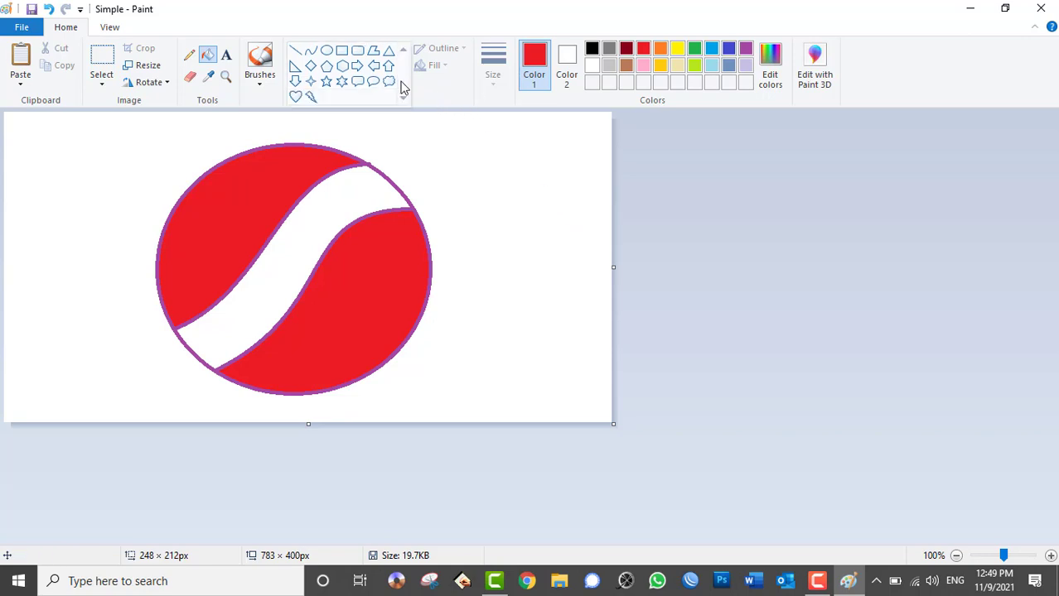
Step: Draw a red cloud callout at the canvas's upper right and commit it
{"action": "left_click", "coordinate": [389, 81]}
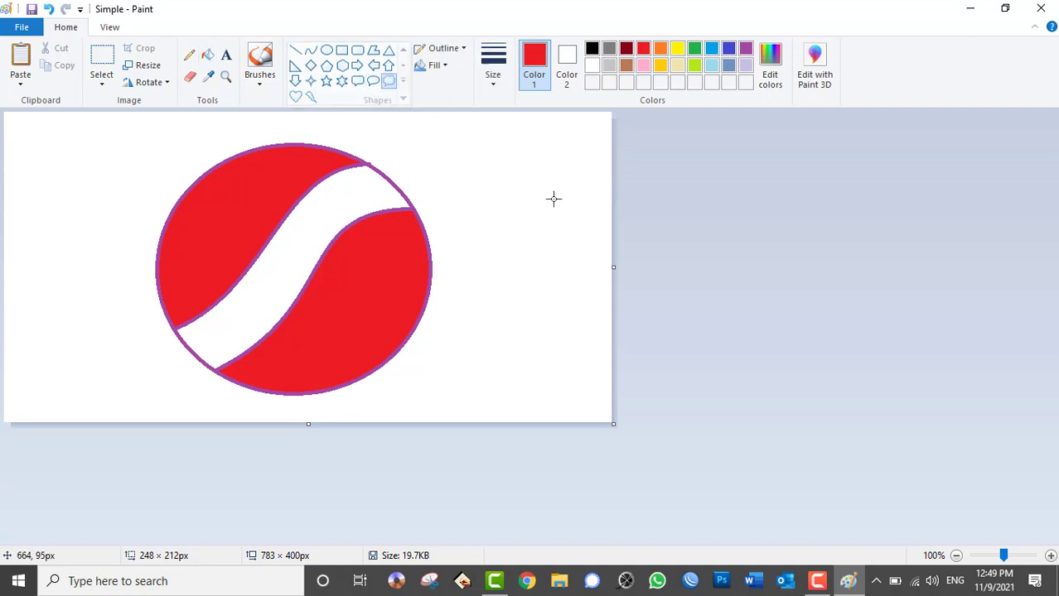
{"action": "left_click_drag", "start_coordinate": [463, 138], "coordinate": [581, 243]}
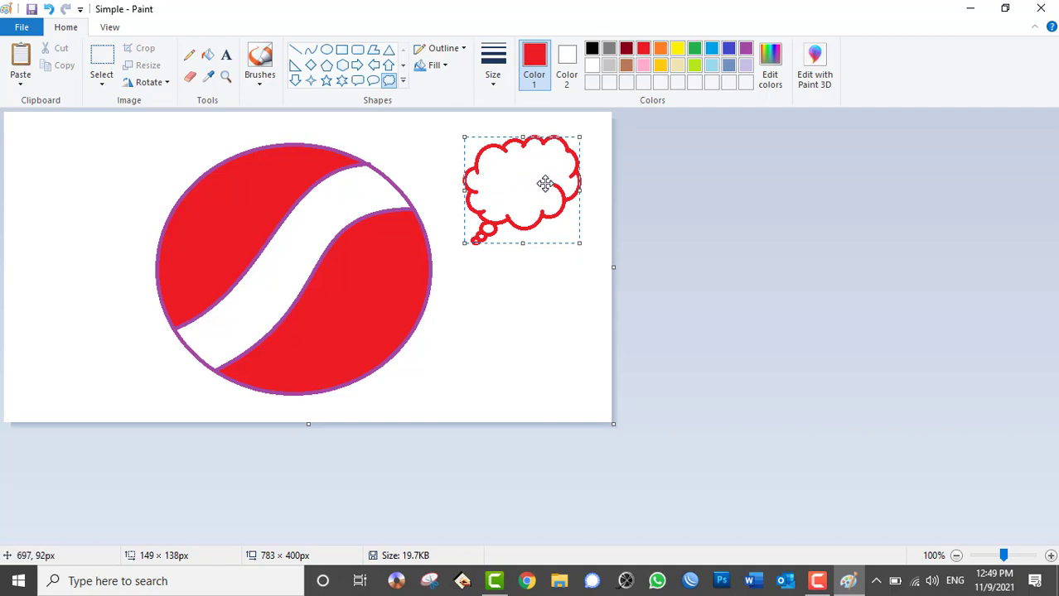
{"action": "left_click", "coordinate": [788, 204]}
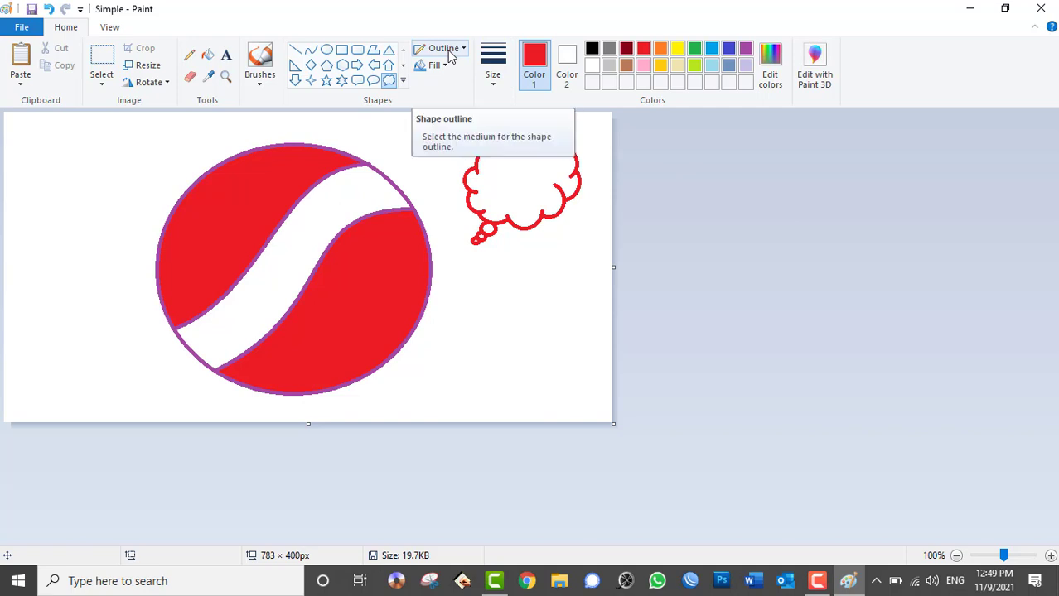
Step: Clear the canvas and draw a red circle outline left of centre
{"action": "left_click_drag", "start_coordinate": [91, 185], "coordinate": [91, 185]}
{"action": "key", "text": "Delete"}
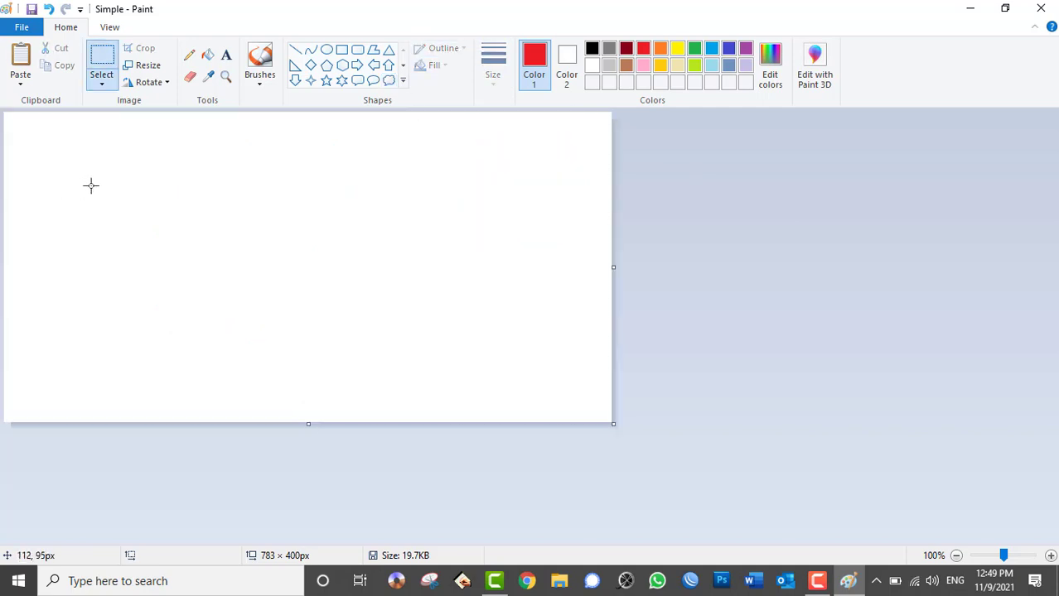
{"action": "left_click", "coordinate": [327, 49]}
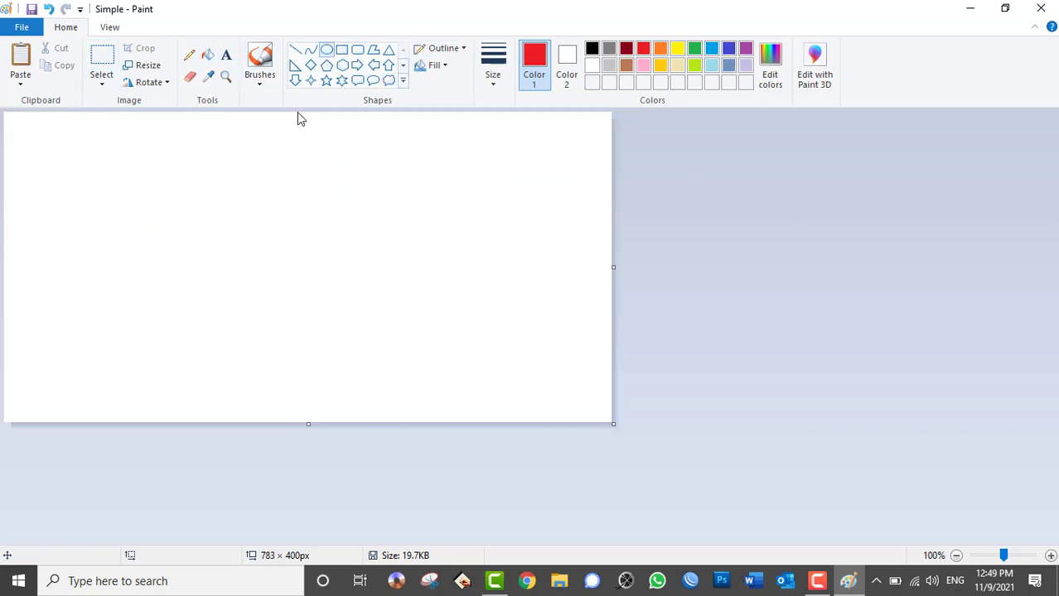
{"action": "left_click_drag", "start_coordinate": [186, 187], "coordinate": [385, 381]}
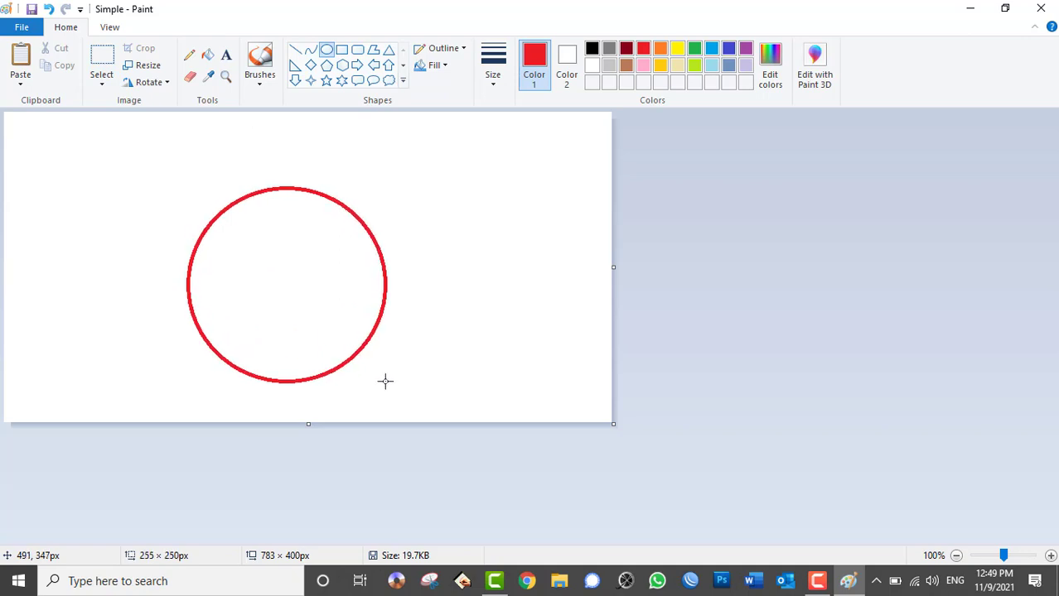
{"action": "left_click_drag", "start_coordinate": [385, 381], "coordinate": [384, 381]}
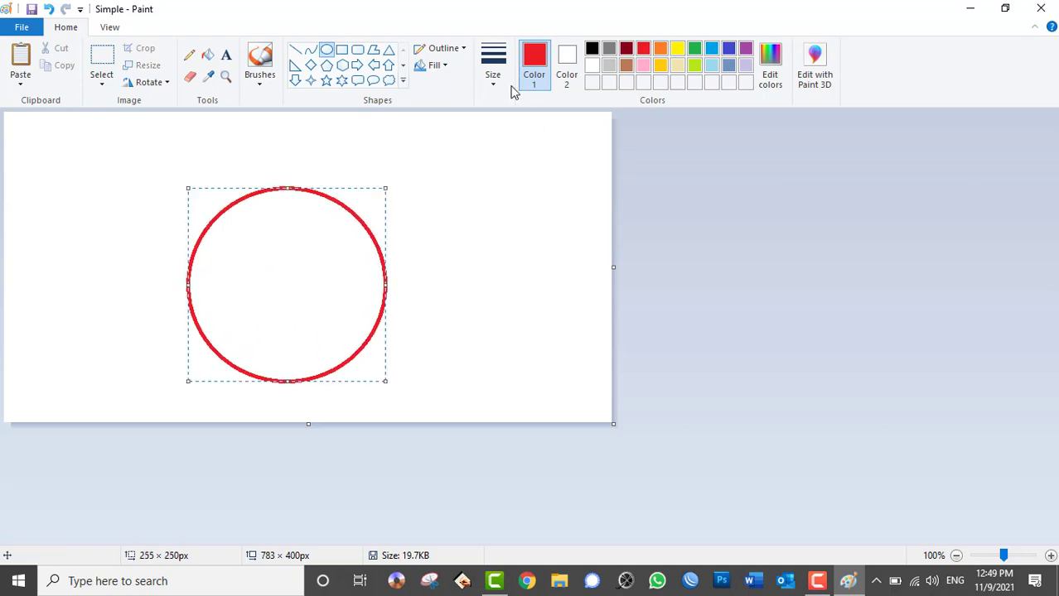
{"action": "left_click", "coordinate": [448, 53]}
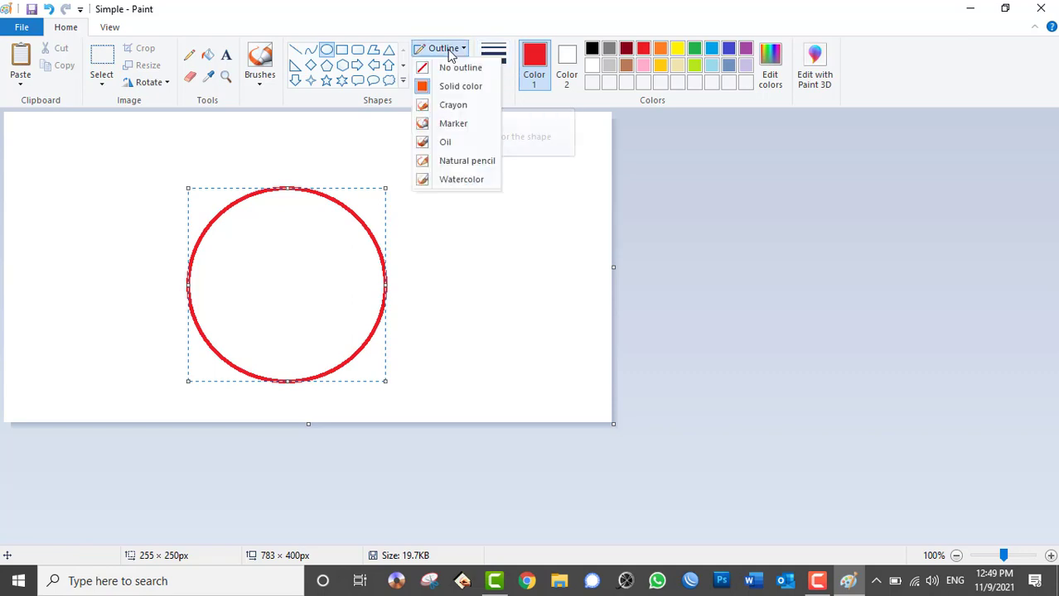
{"action": "left_click", "coordinate": [450, 52]}
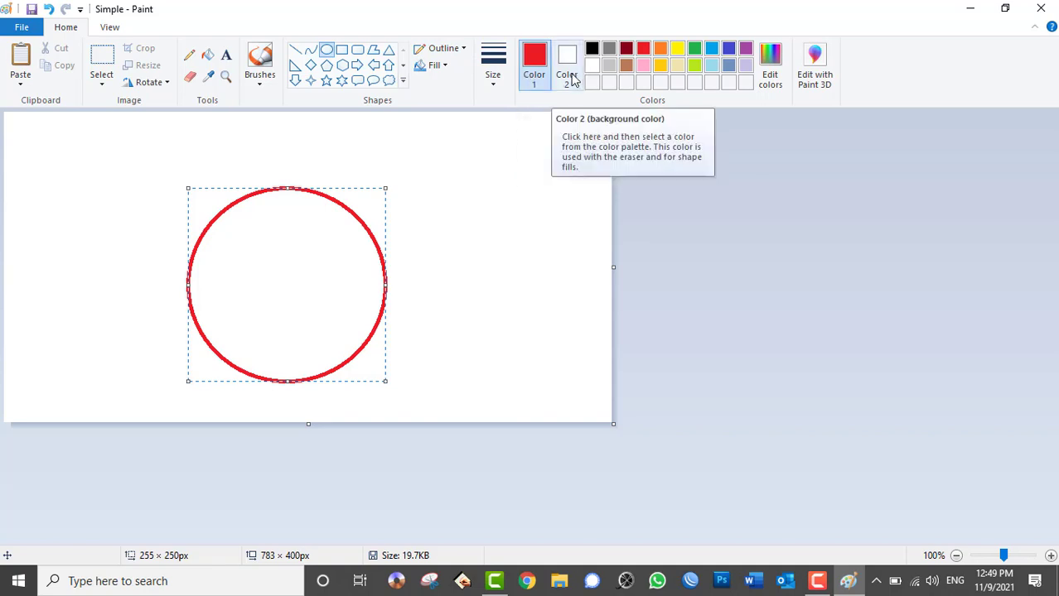
{"action": "left_click", "coordinate": [496, 181]}
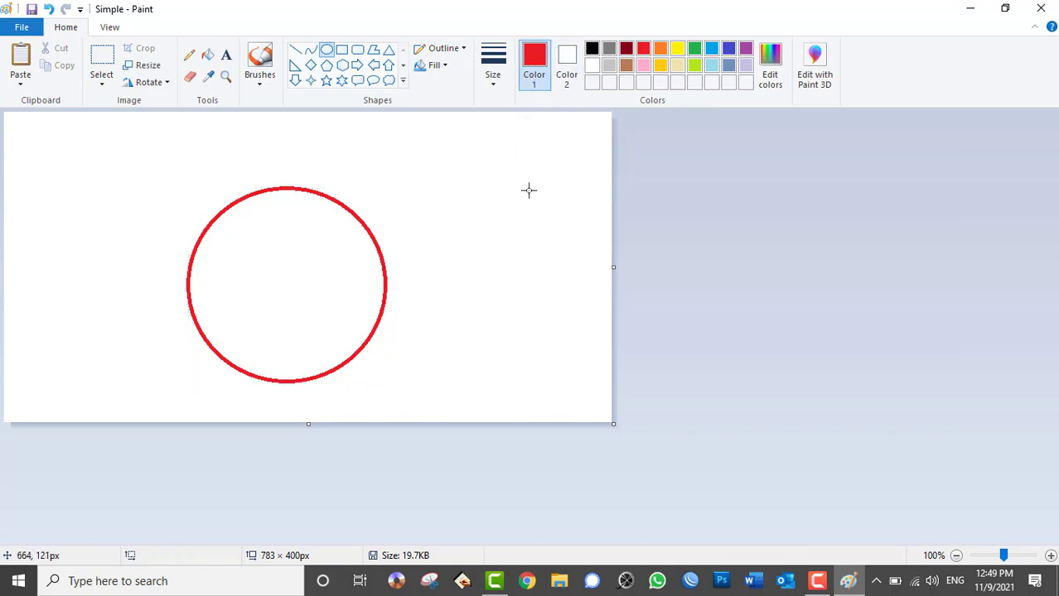
Step: Set the secondary colour to green and the primary colour to blue
{"action": "left_click", "coordinate": [570, 58]}
{"action": "left_click", "coordinate": [695, 50]}
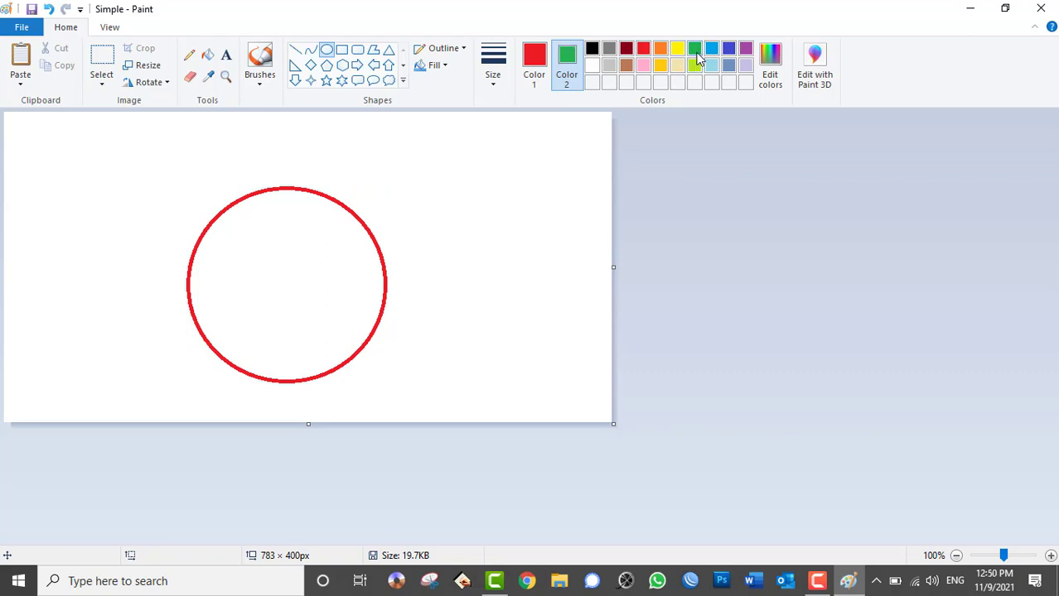
{"action": "left_click", "coordinate": [535, 63]}
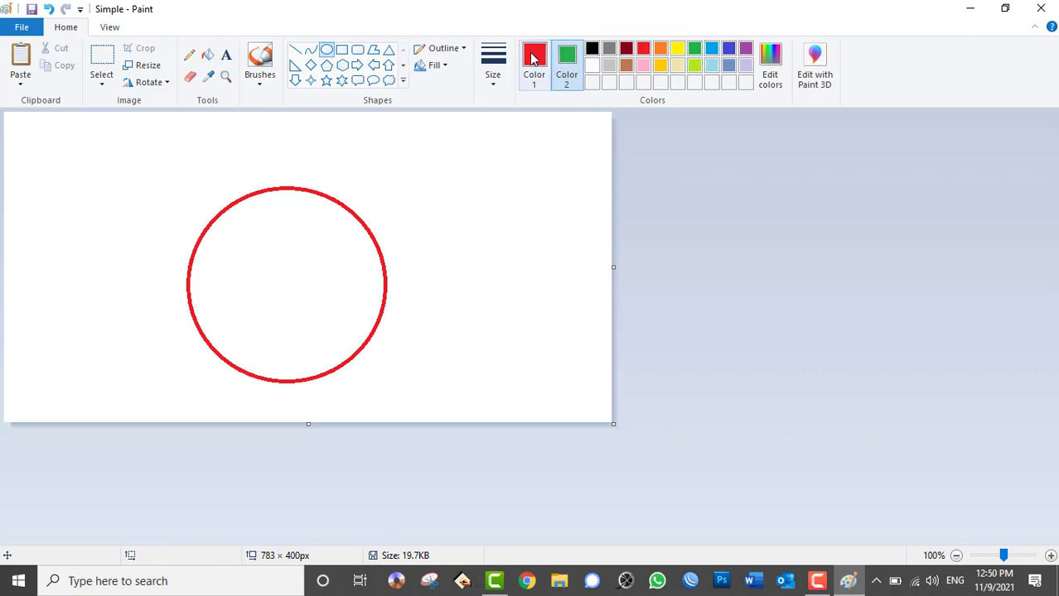
{"action": "left_click", "coordinate": [729, 50]}
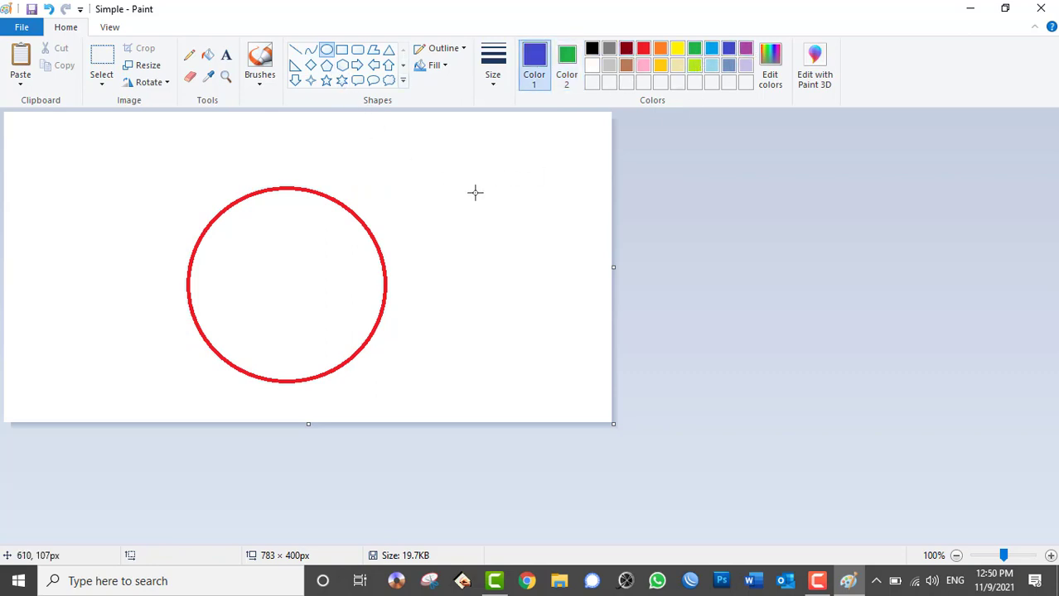
Step: Draw a blue-outlined ellipse at the upper right with a solid fill
{"action": "left_click_drag", "start_coordinate": [424, 156], "coordinate": [590, 298]}
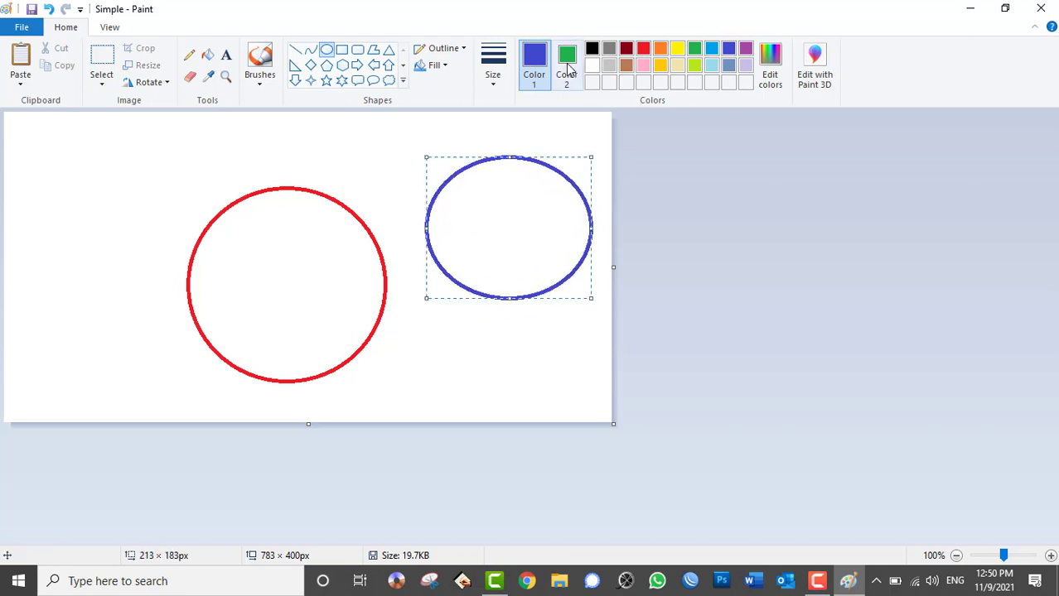
{"action": "left_click", "coordinate": [437, 65]}
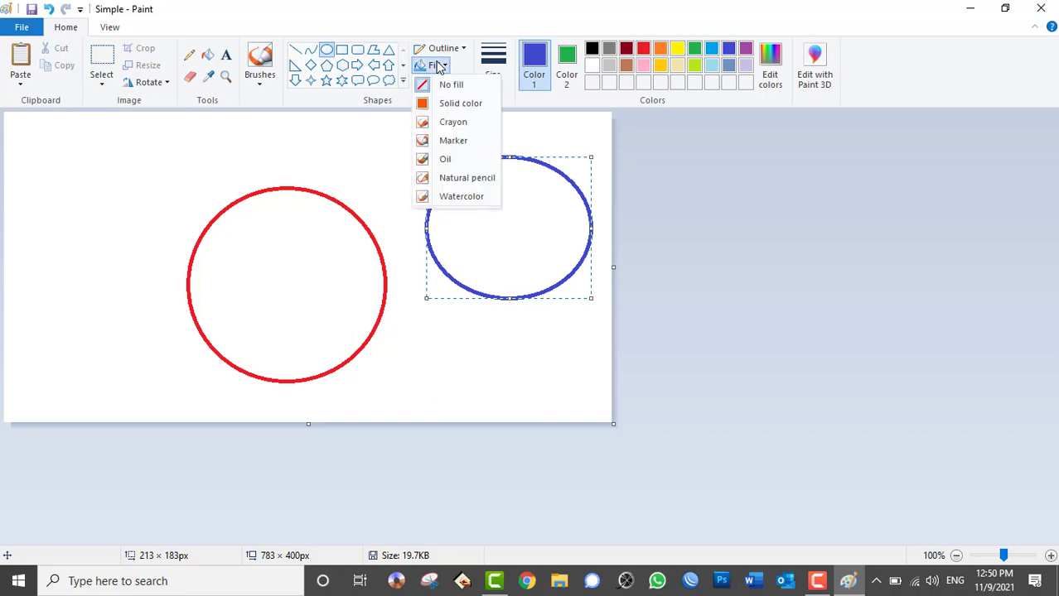
{"action": "left_click", "coordinate": [448, 112]}
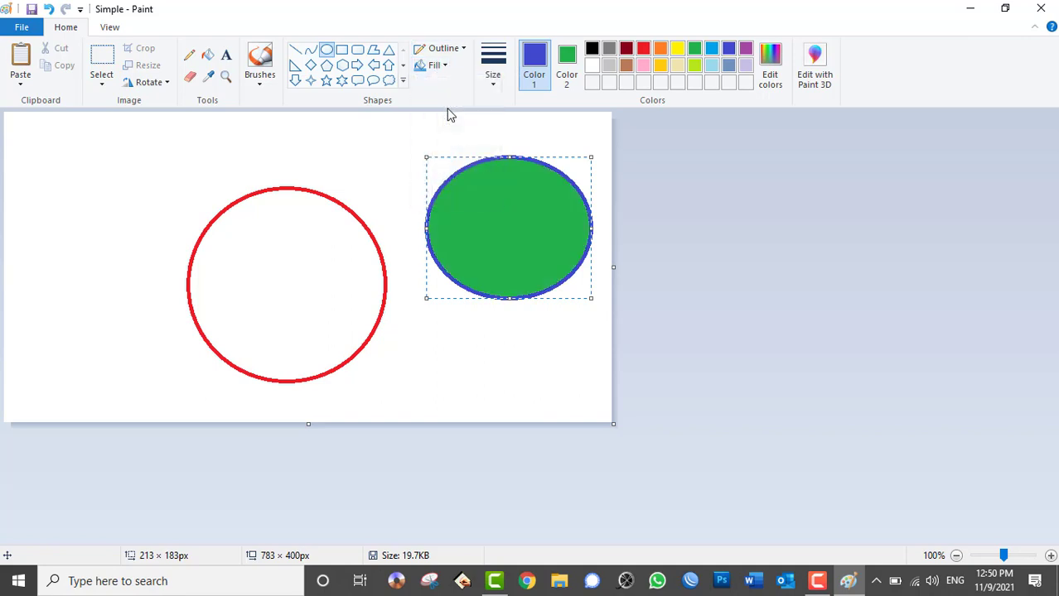
Step: Change the fill colour to orange and draw an ellipse at the top-left
{"action": "left_click", "coordinate": [567, 65]}
{"action": "left_click", "coordinate": [660, 50]}
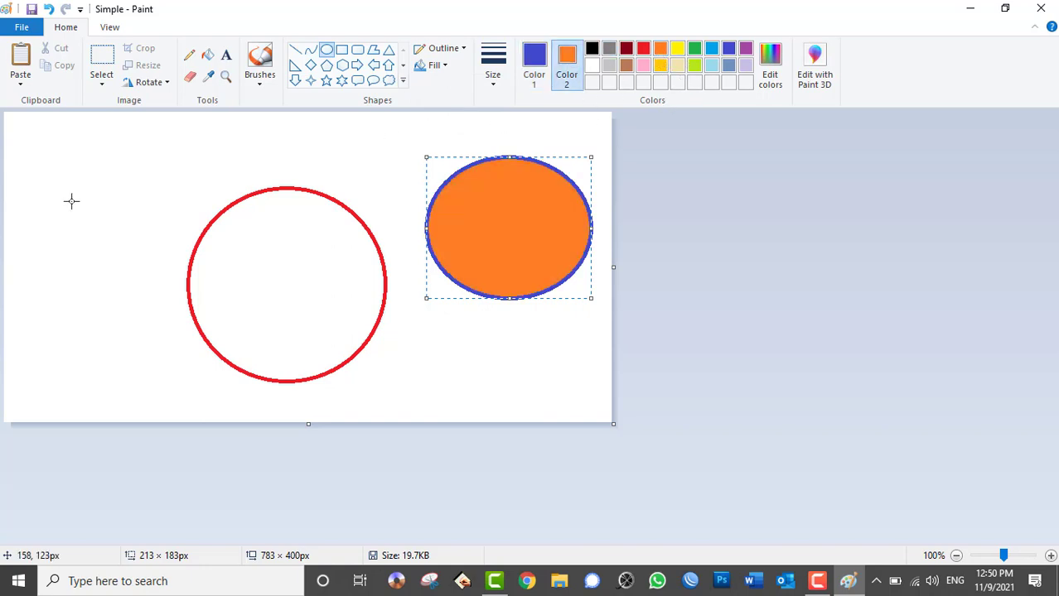
{"action": "left_click_drag", "start_coordinate": [48, 142], "coordinate": [176, 259]}
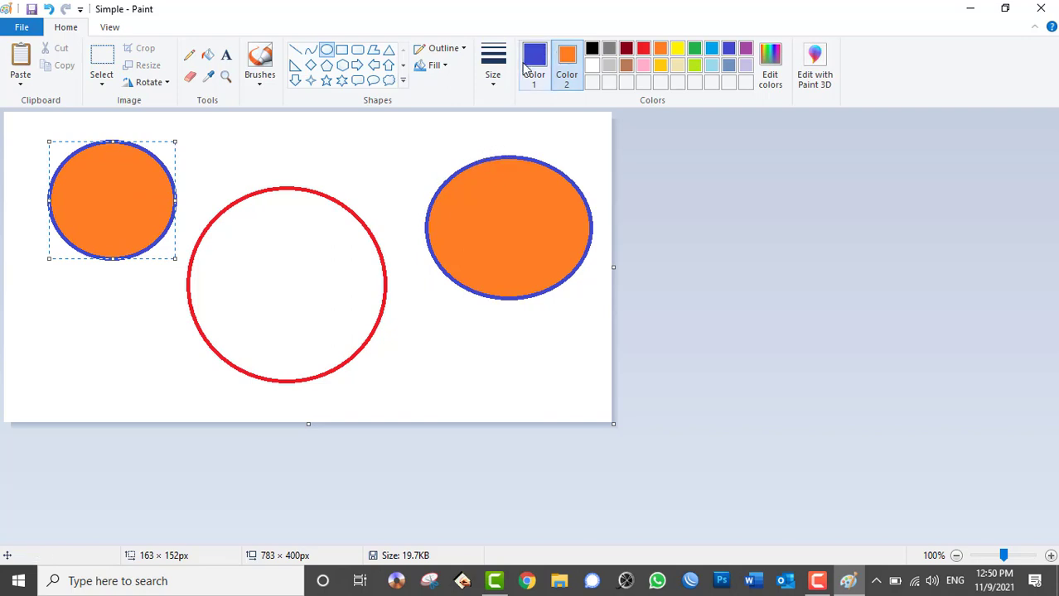
Step: Draw a large thick-outlined ellipse overlapping the red circle
{"action": "left_click", "coordinate": [493, 66]}
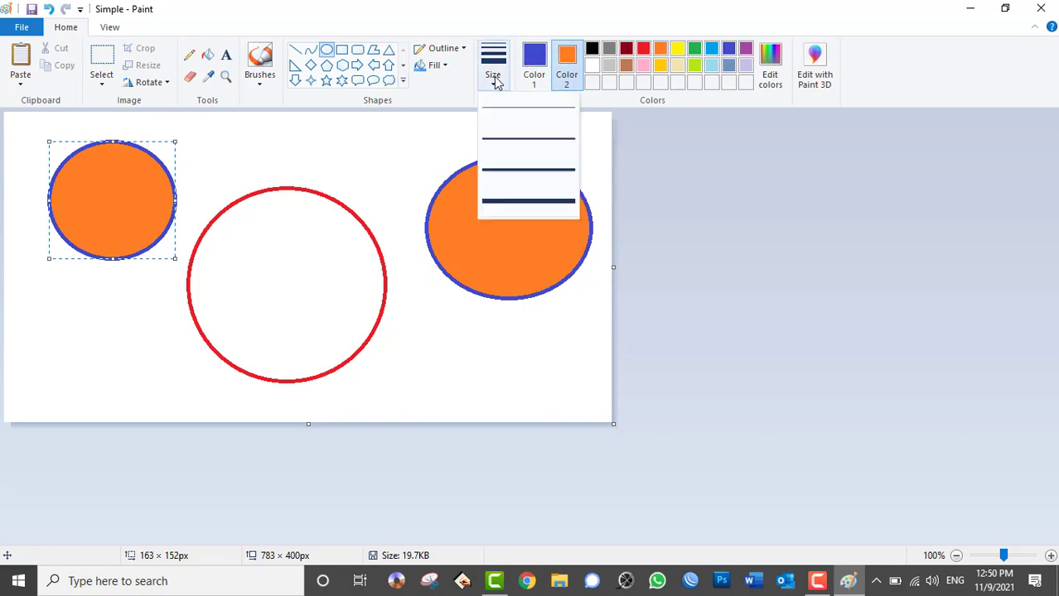
{"action": "left_click", "coordinate": [528, 172]}
{"action": "left_click_drag", "start_coordinate": [269, 138], "coordinate": [511, 311]}
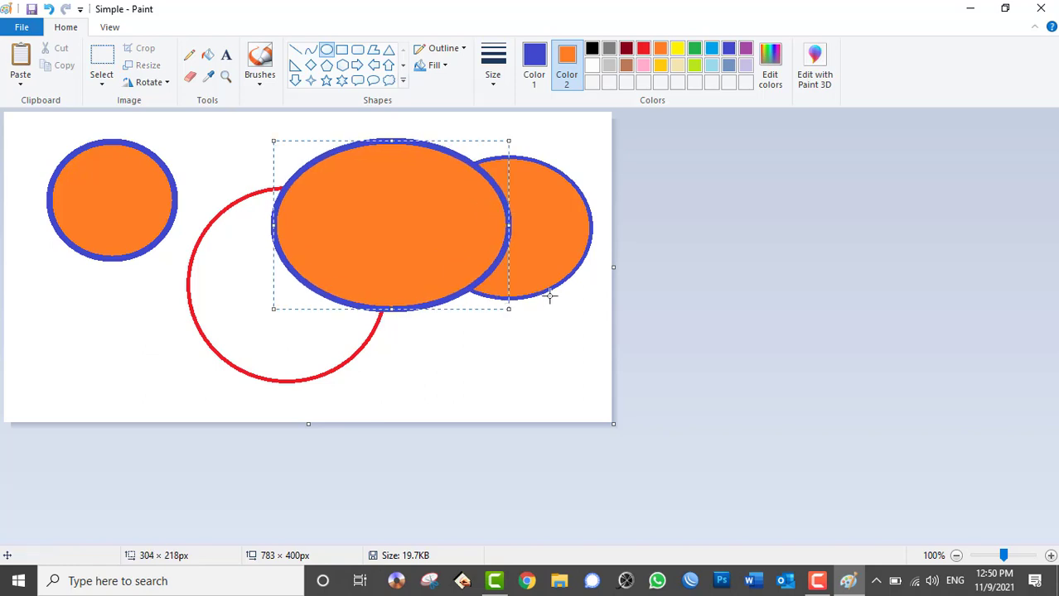
{"action": "left_click", "coordinate": [547, 294]}
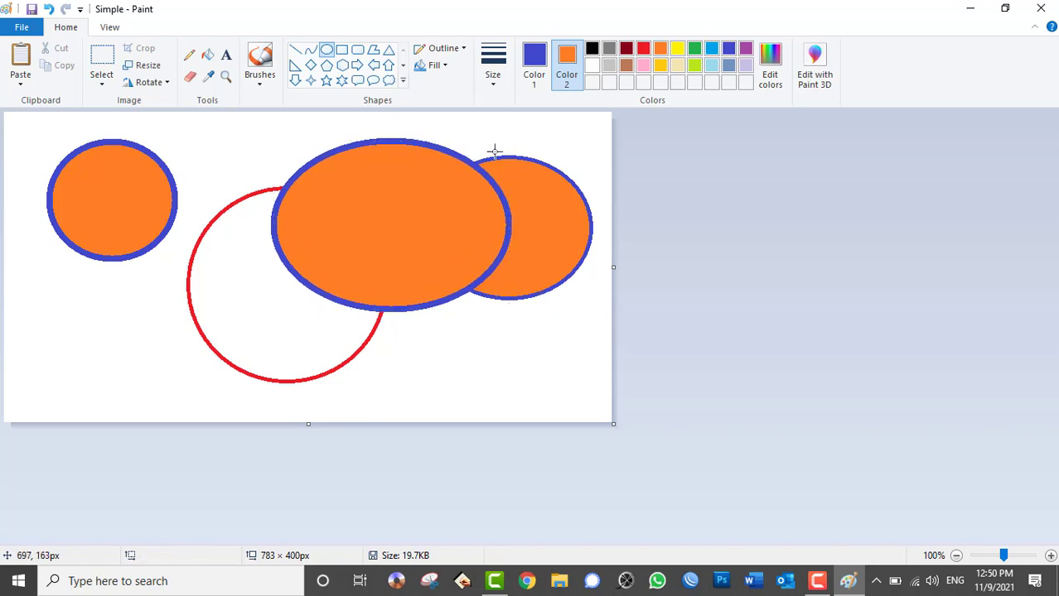
Step: Draw a navy-filled ellipse at the lower left, then cancel the close prompt
{"action": "left_click", "coordinate": [772, 56]}
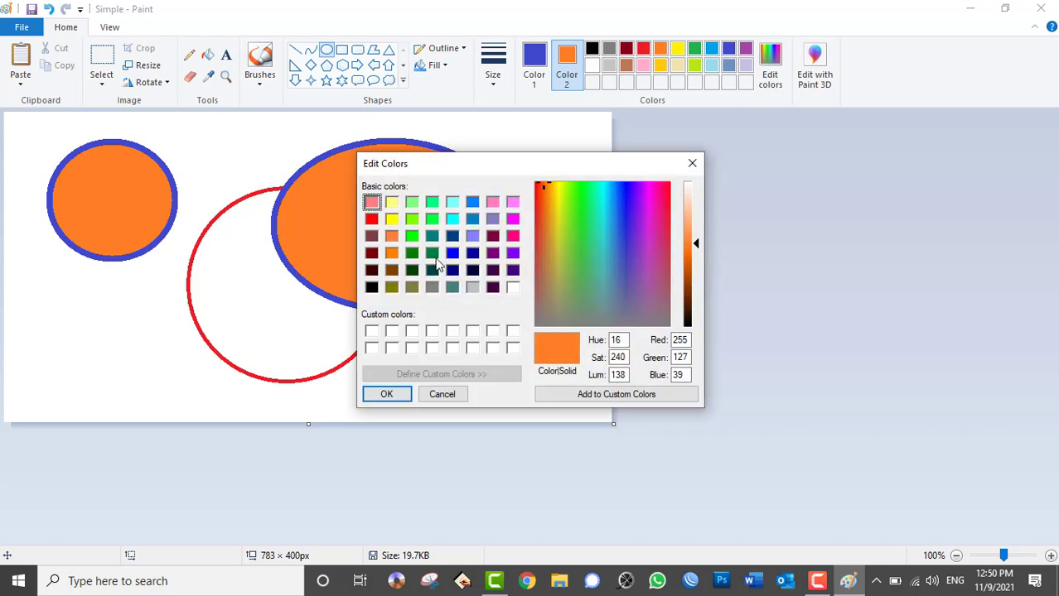
{"action": "left_click", "coordinate": [453, 237]}
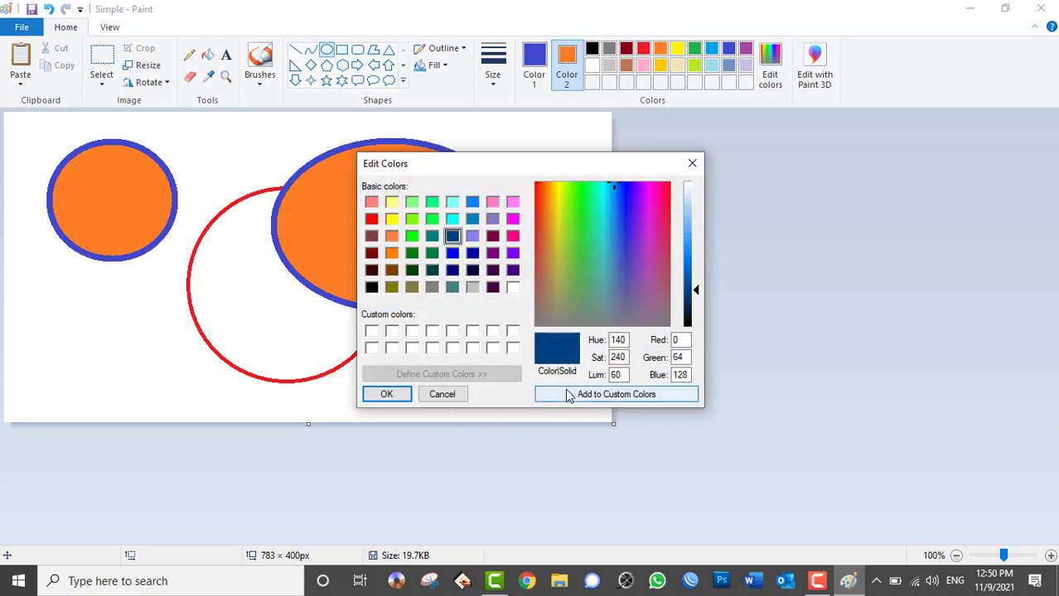
{"action": "left_click", "coordinate": [388, 396]}
{"action": "left_click_drag", "start_coordinate": [38, 302], "coordinate": [187, 412]}
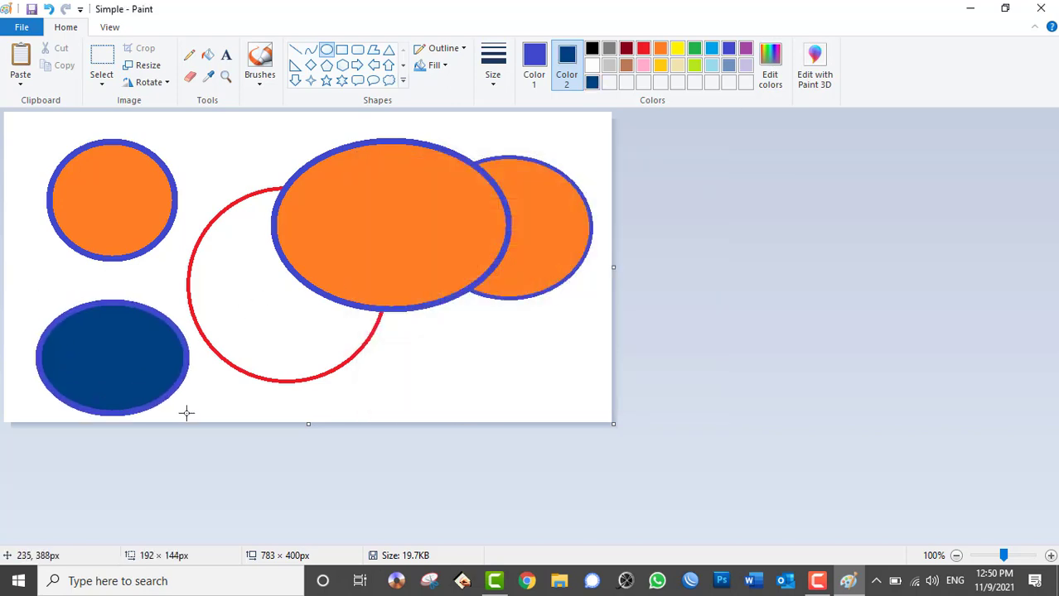
{"action": "left_click", "coordinate": [562, 320]}
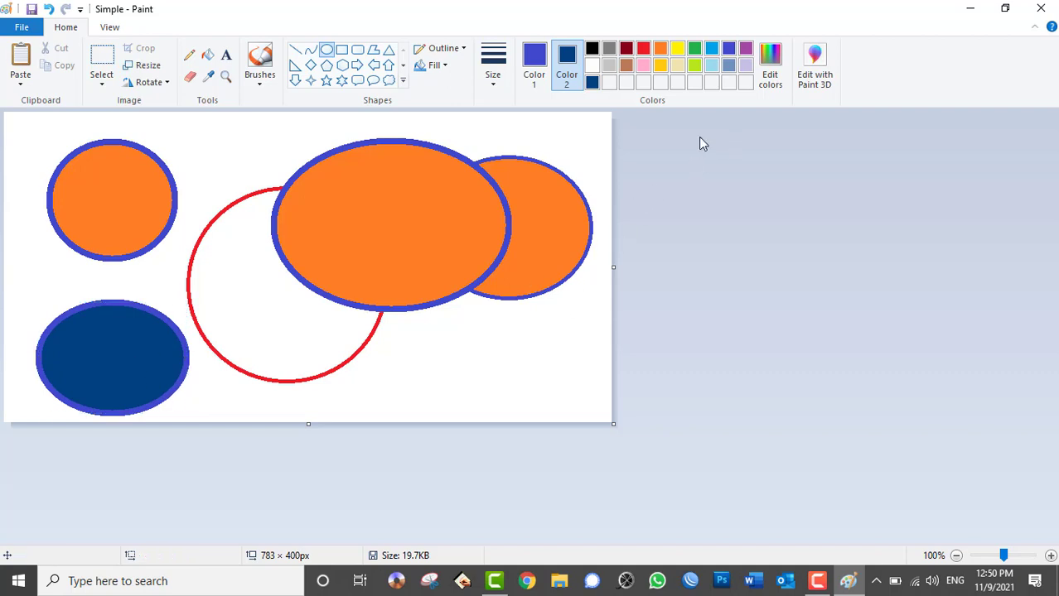
{"action": "left_click", "coordinate": [824, 79]}
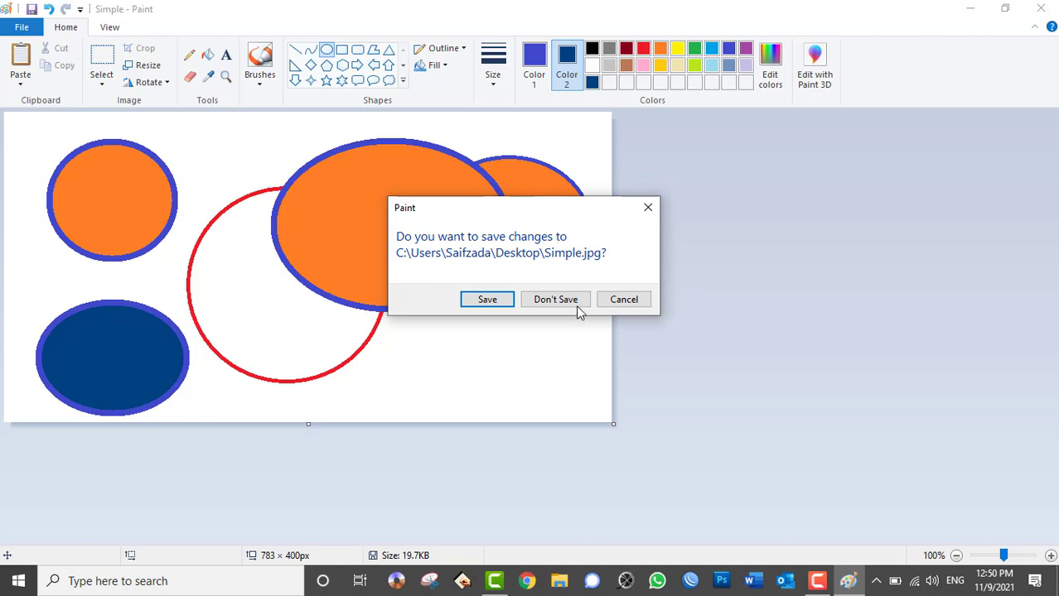
{"action": "left_click", "coordinate": [627, 301]}
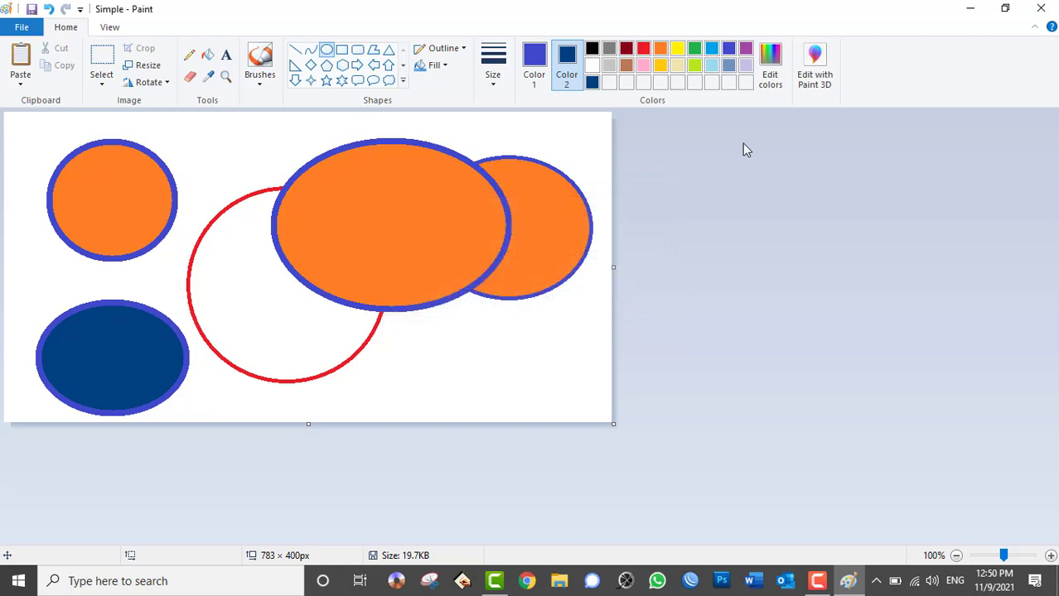
Step: Zoom in and out on the picture, then return to 100% size
{"action": "left_click", "coordinate": [110, 28]}
{"action": "triple_click", "coordinate": [20, 58]}
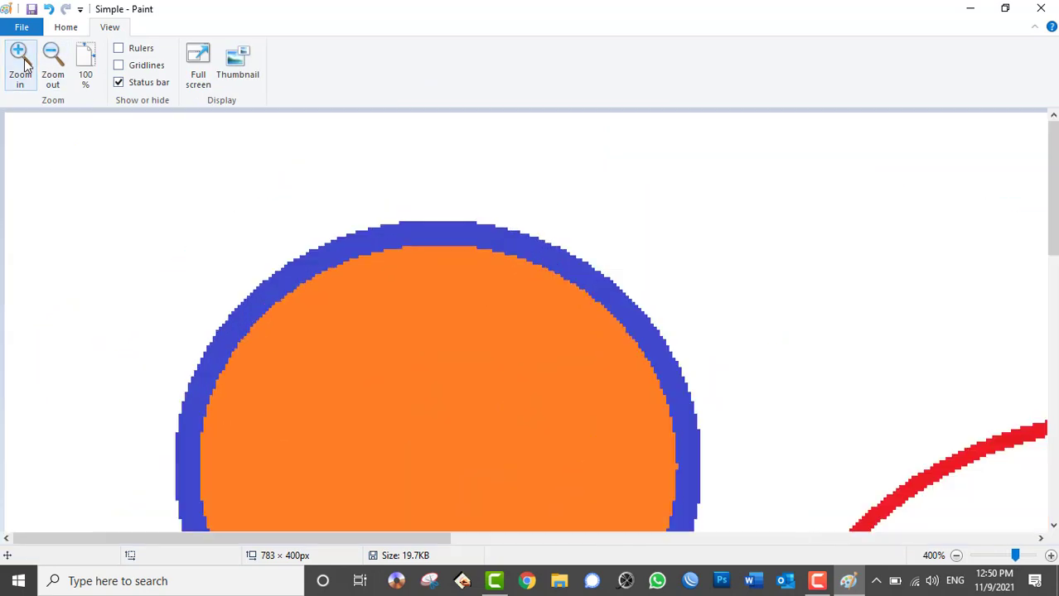
{"action": "left_click", "coordinate": [53, 62]}
{"action": "double_click", "coordinate": [52, 67]}
{"action": "left_click", "coordinate": [52, 67]}
{"action": "left_click", "coordinate": [86, 71]}
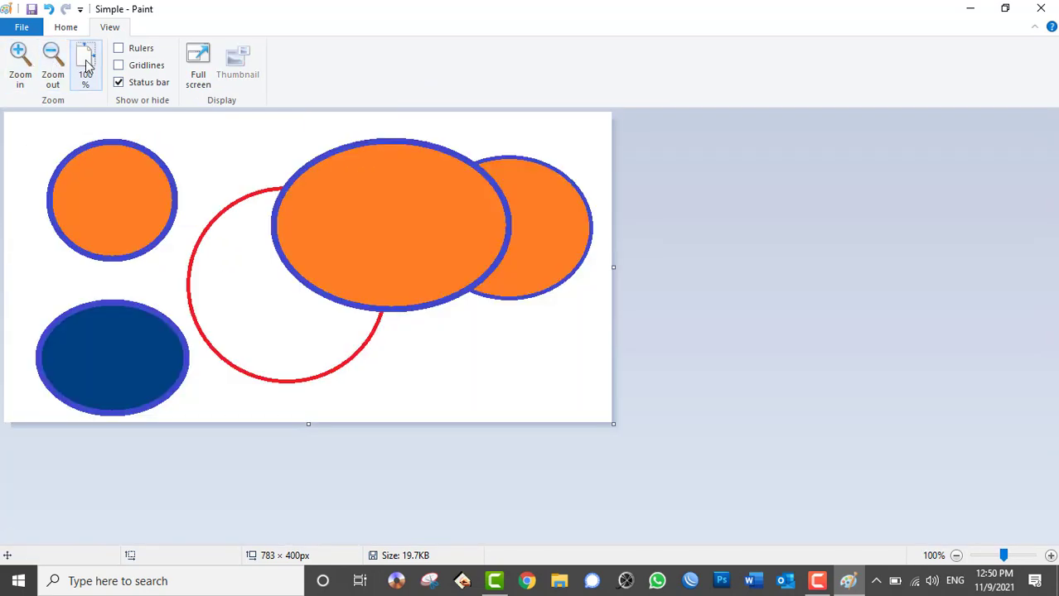
Step: Toggle rulers and gridlines on and off, then enter and exit full-screen view
{"action": "left_click", "coordinate": [137, 52]}
{"action": "left_click", "coordinate": [137, 52]}
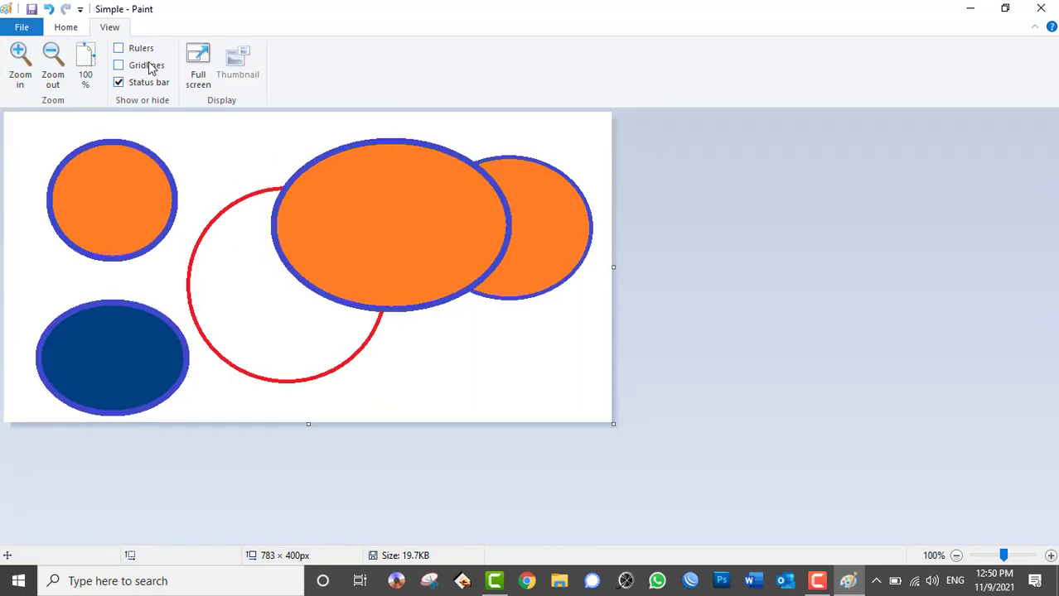
{"action": "left_click", "coordinate": [148, 65]}
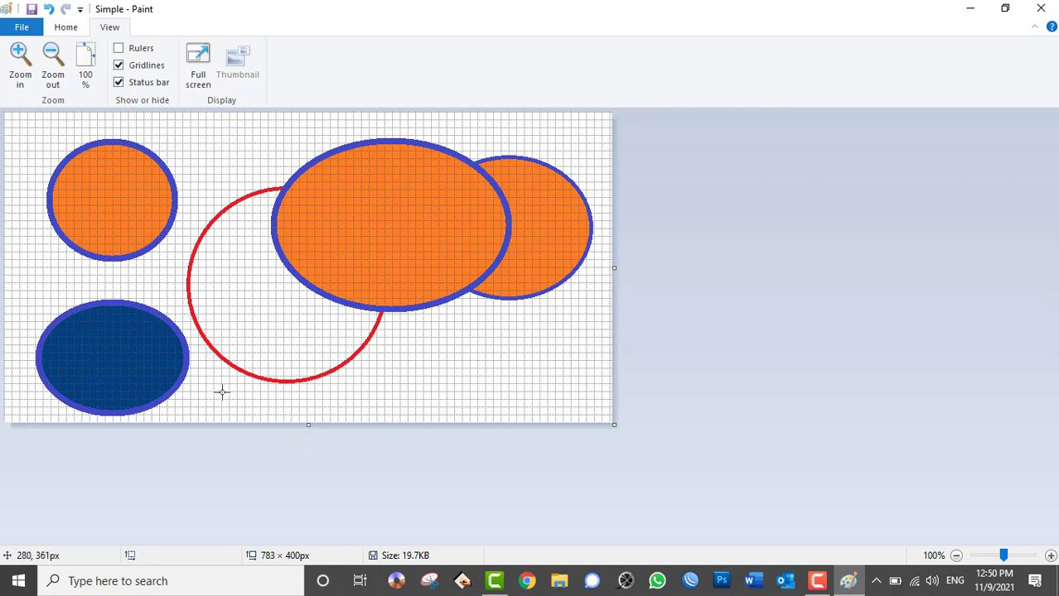
{"action": "left_click", "coordinate": [137, 66]}
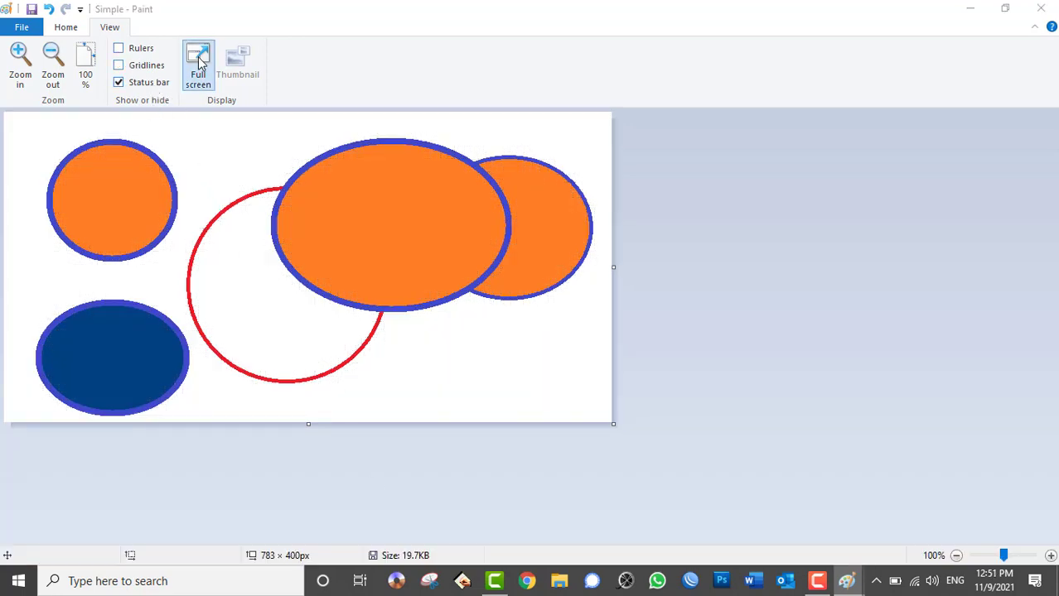
{"action": "left_click", "coordinate": [198, 71]}
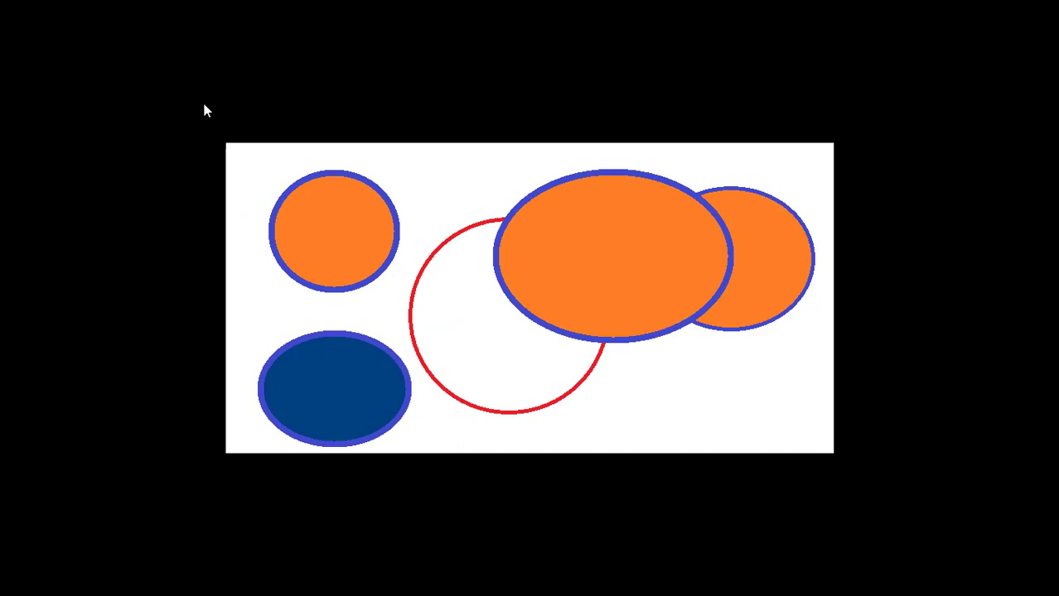
{"action": "left_click", "coordinate": [205, 110]}
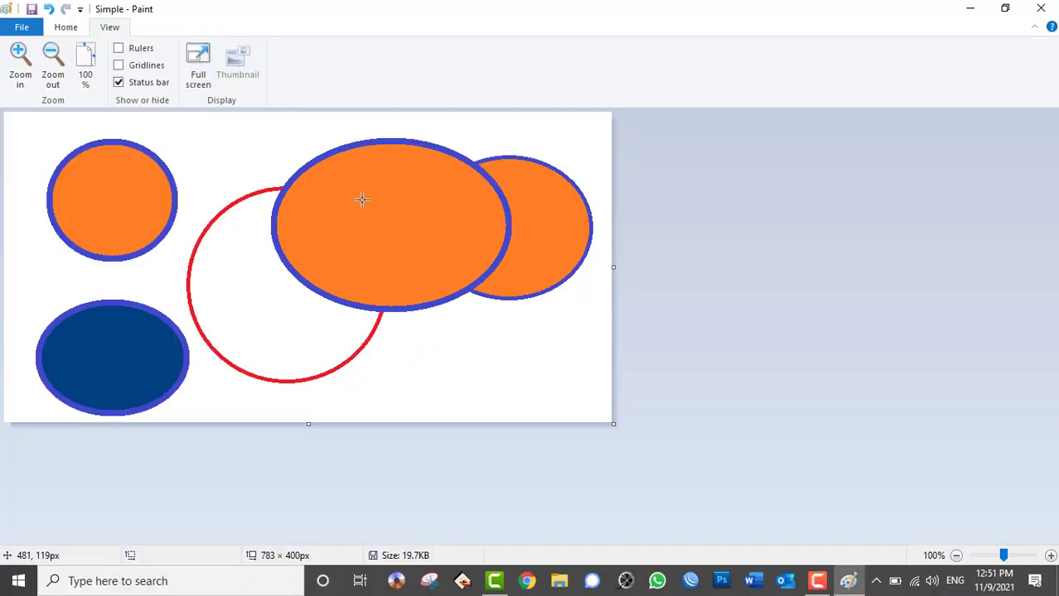
Step: Zoom in to 500% with the thumbnail preview shown, panning across the magnified ellipse edges
{"action": "scroll", "coordinate": [346, 193], "scroll_direction": "up", "scroll_amount": 1}
{"action": "scroll", "coordinate": [346, 193], "scroll_direction": "up", "scroll_amount": 3}
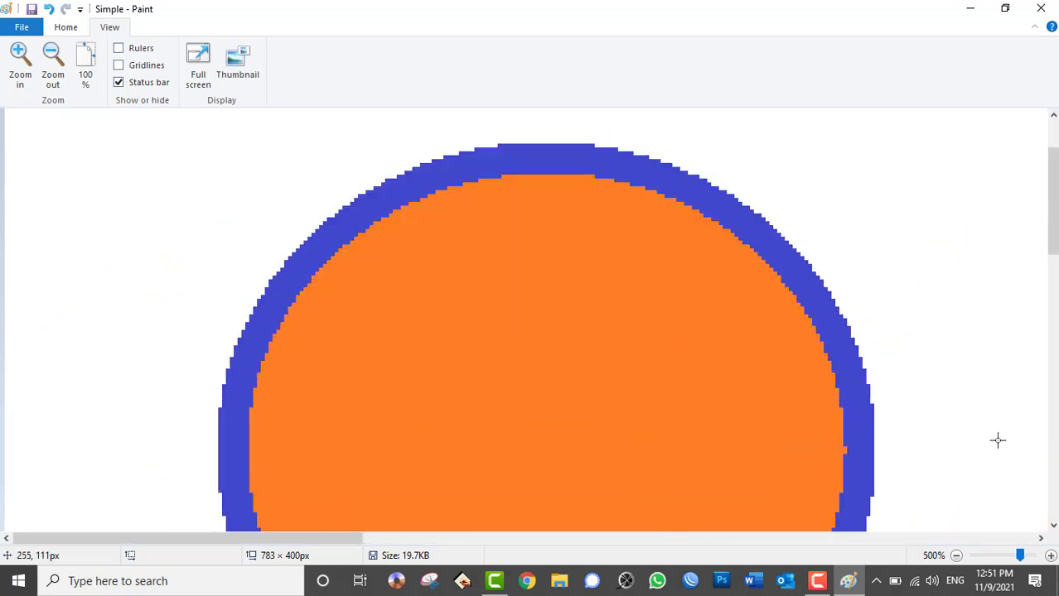
{"action": "left_click", "coordinate": [238, 64]}
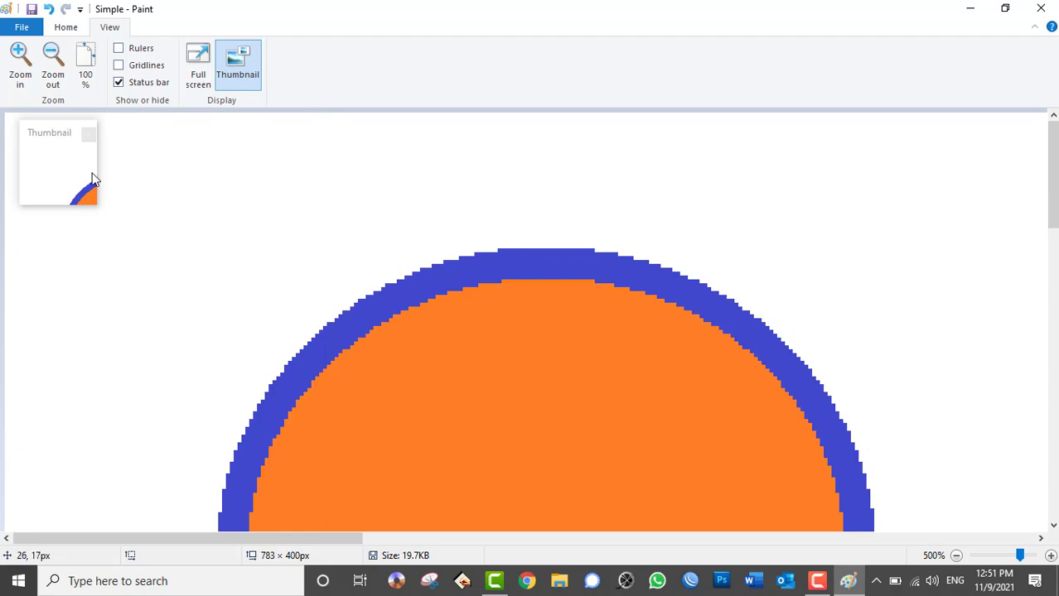
{"action": "scroll", "coordinate": [468, 279], "scroll_direction": "down", "scroll_amount": 4}
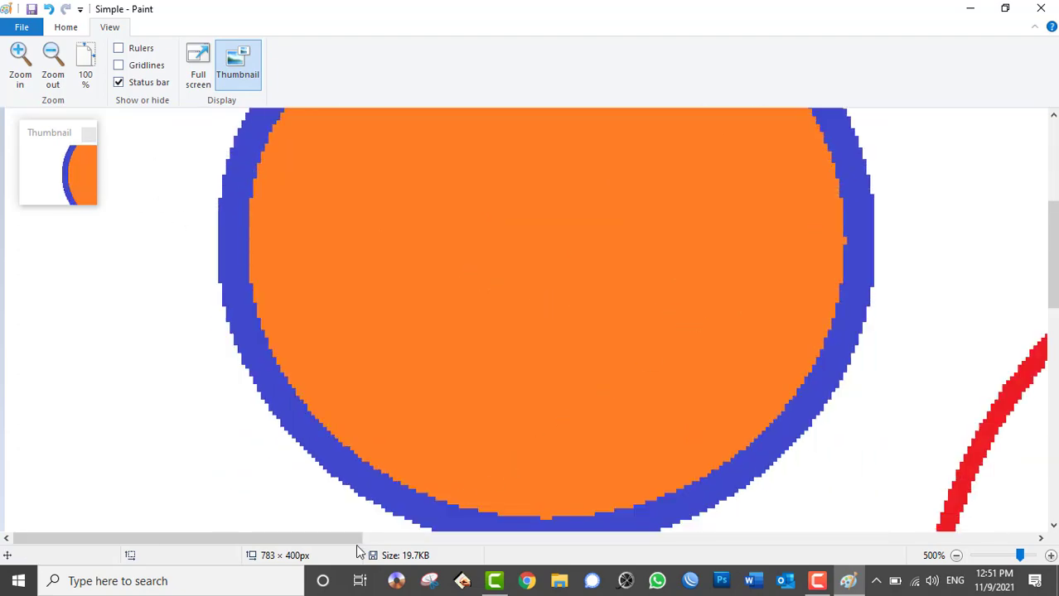
{"action": "mouse_move", "coordinate": [358, 545]}
{"action": "left_mouse_down"}
{"action": "mouse_move", "coordinate": [748, 537]}
{"action": "mouse_move", "coordinate": [272, 493]}
{"action": "left_mouse_up"}
Step: Close the thumbnail, return the picture to 100% and restore the Home drawing tools
{"action": "left_click", "coordinate": [234, 75]}
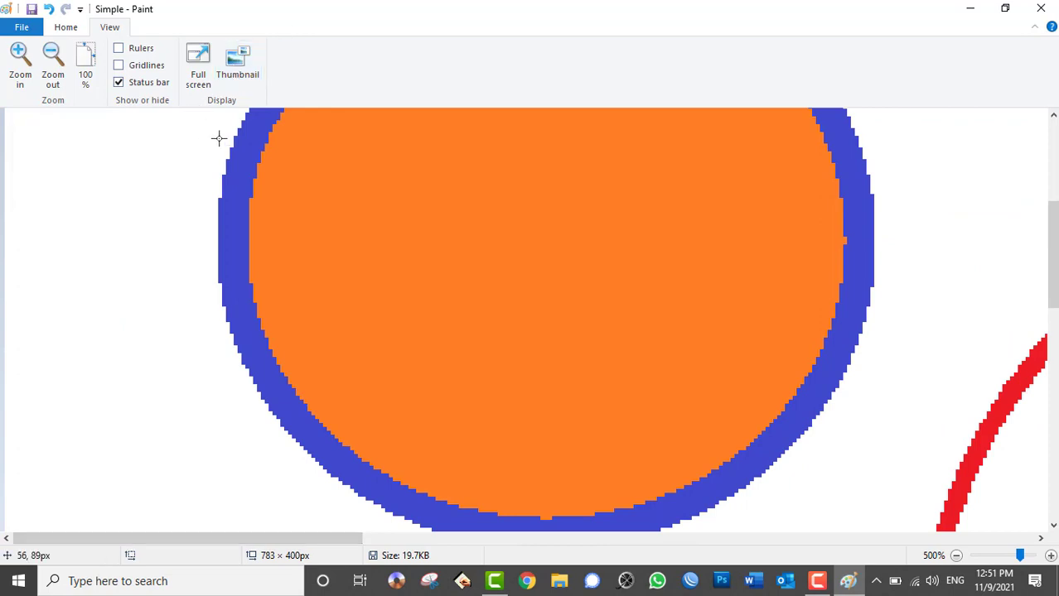
{"action": "left_click", "coordinate": [87, 73]}
{"action": "left_click", "coordinate": [67, 27]}
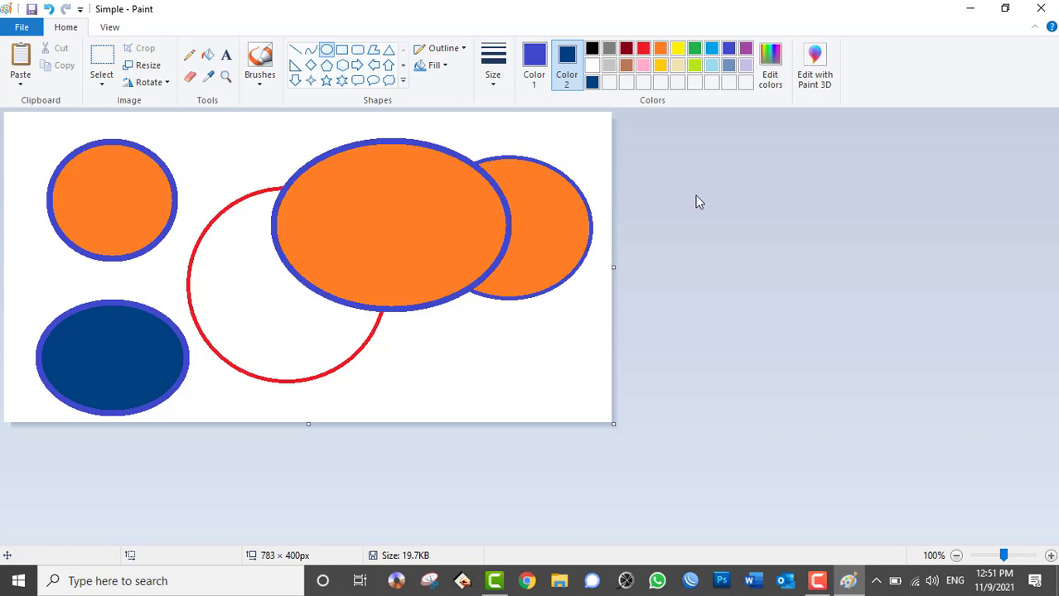
Step: Close Paint without saving changes to Simple.jpg, then refresh the desktop
{"action": "left_click", "coordinate": [1040, 9]}
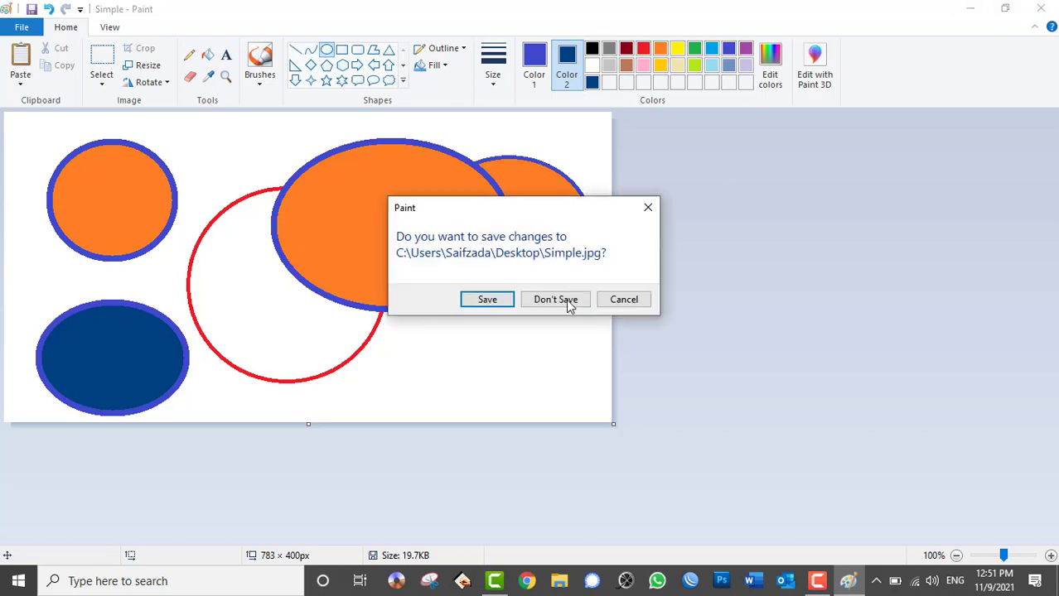
{"action": "left_click", "coordinate": [549, 301]}
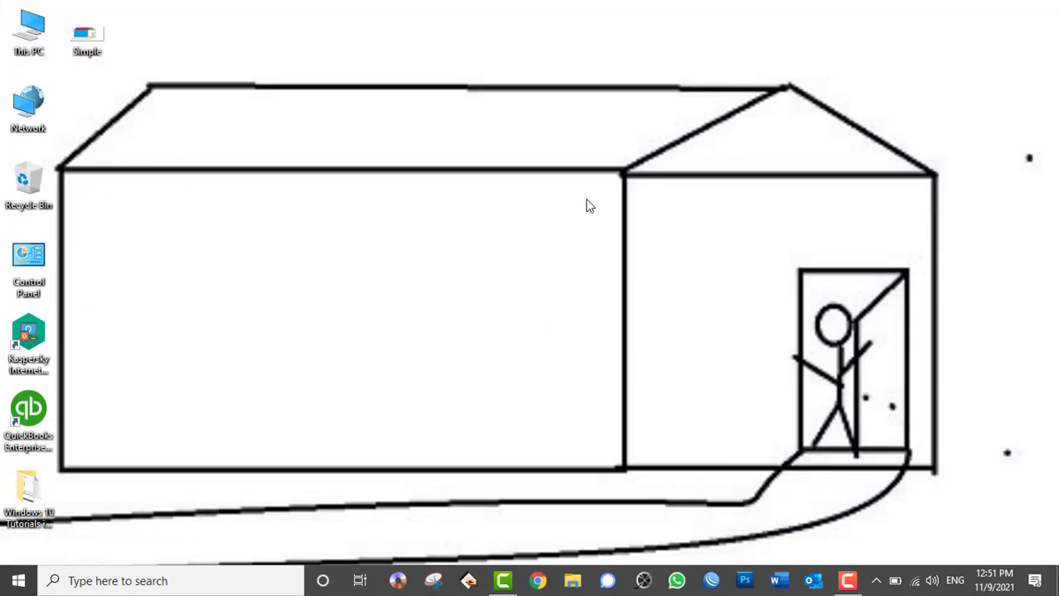
{"action": "right_click", "coordinate": [516, 124]}
{"action": "left_click", "coordinate": [545, 162]}
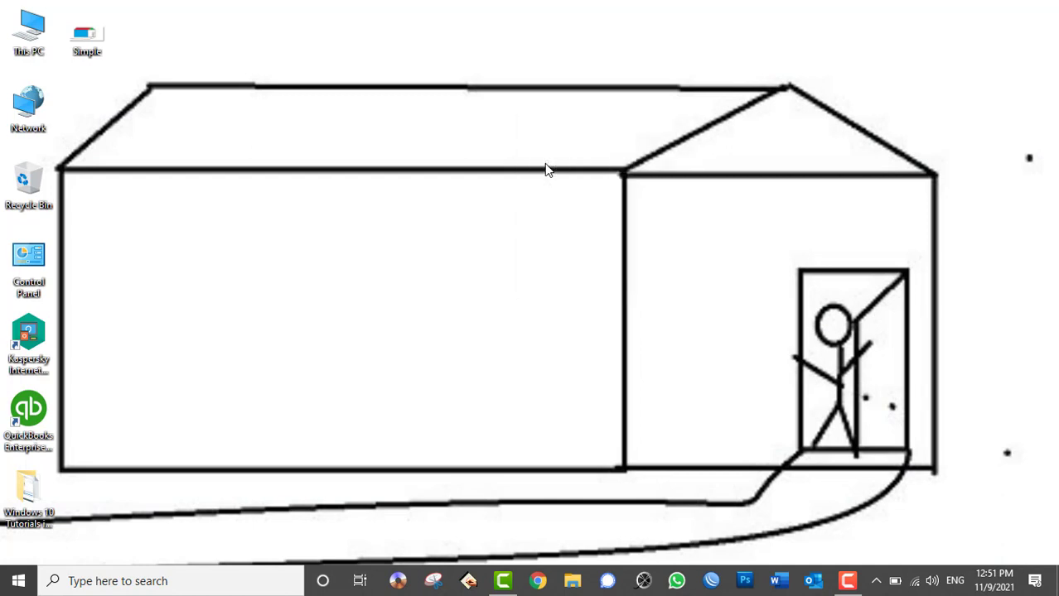